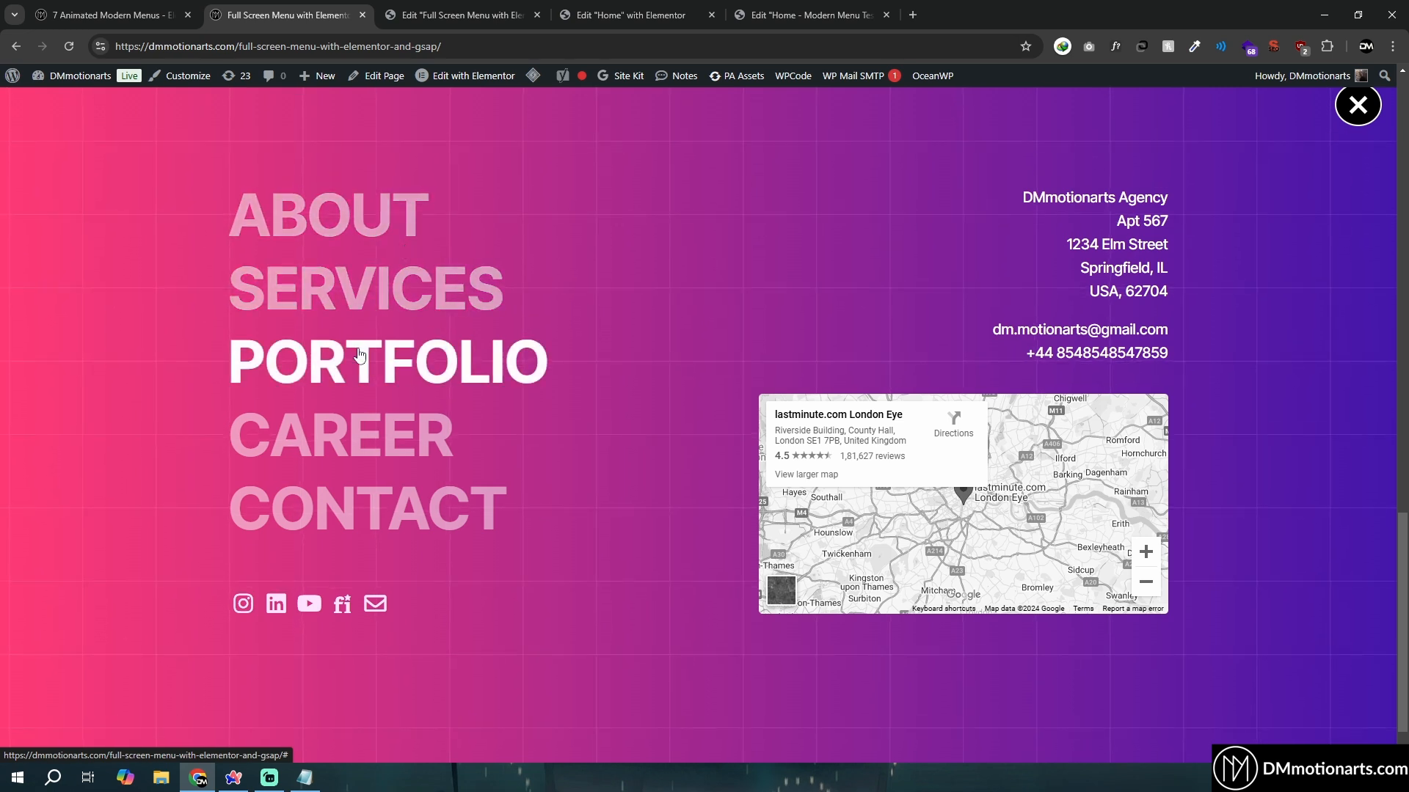
Examine the 7 Animated Modern Menus product page, including its title and the gallery of template images
key("ctrl+shift+Tab")
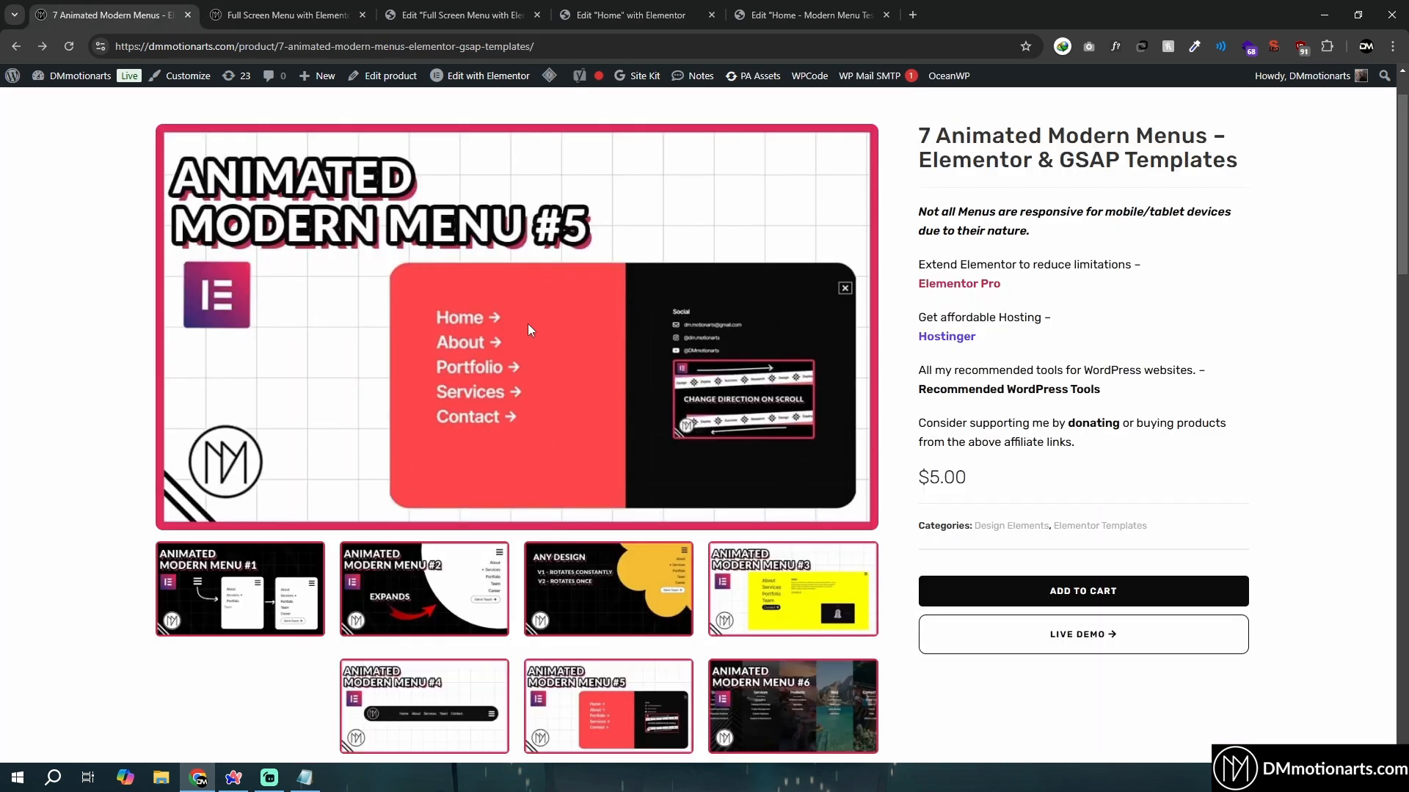
scroll(599, 430, "down", 2)
scroll(604, 426, "up", 2)
left_click_drag(932, 137, 1252, 173)
left_click(1251, 171)
scroll(890, 341, "down", 2)
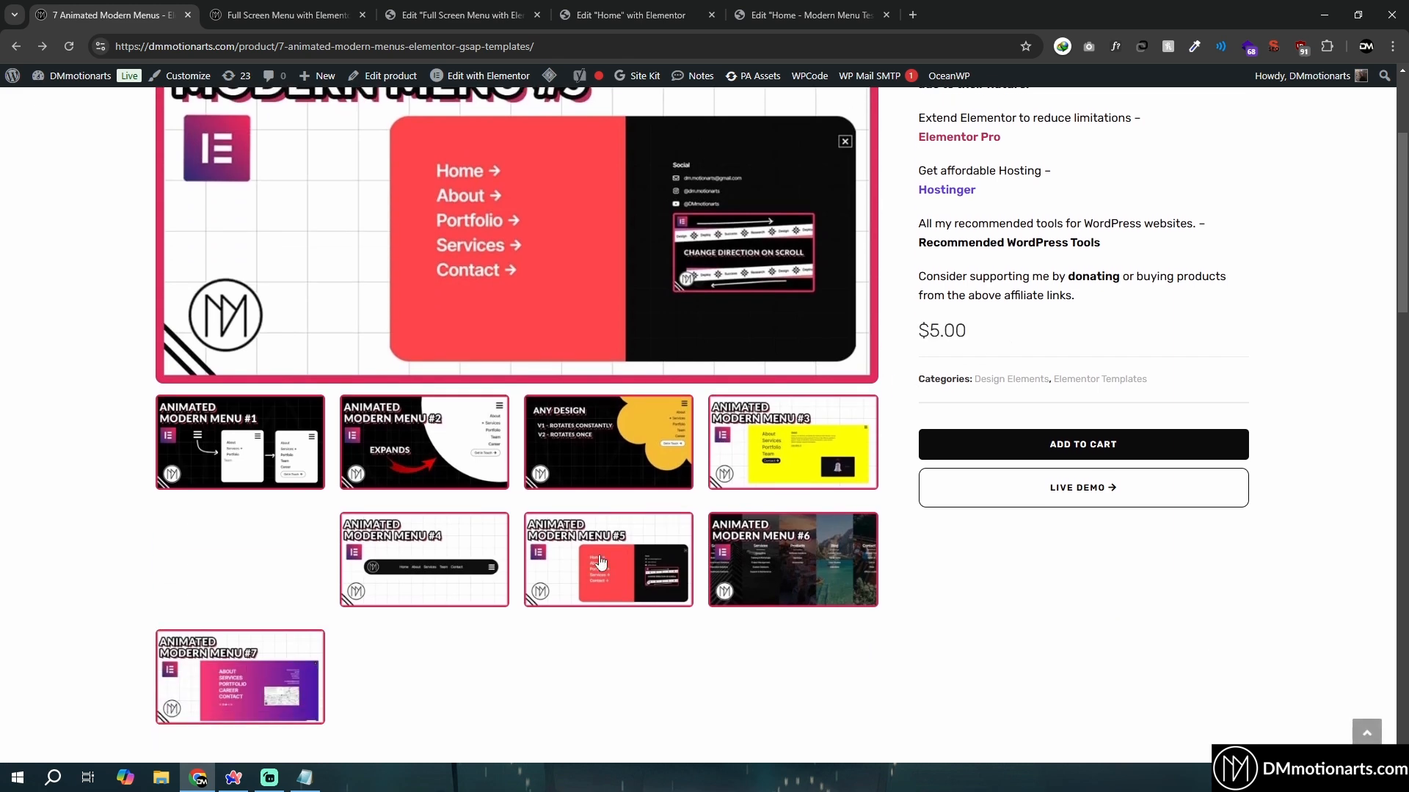
scroll(600, 562, "up", 2)
Look through the gallery previews of the individual animated menus, from Animated Modern Menu #1 to #7
left_click(240, 588)
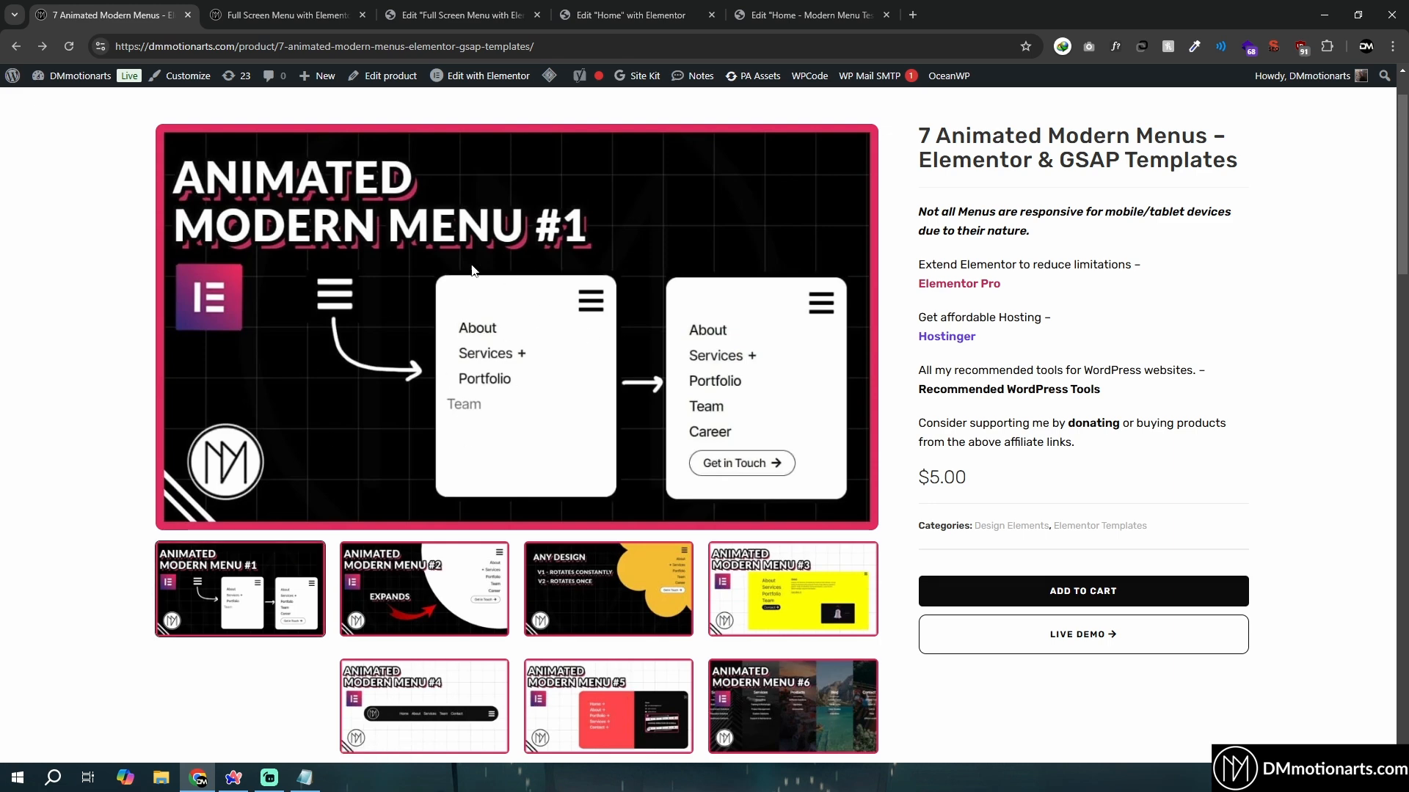
left_click(462, 584)
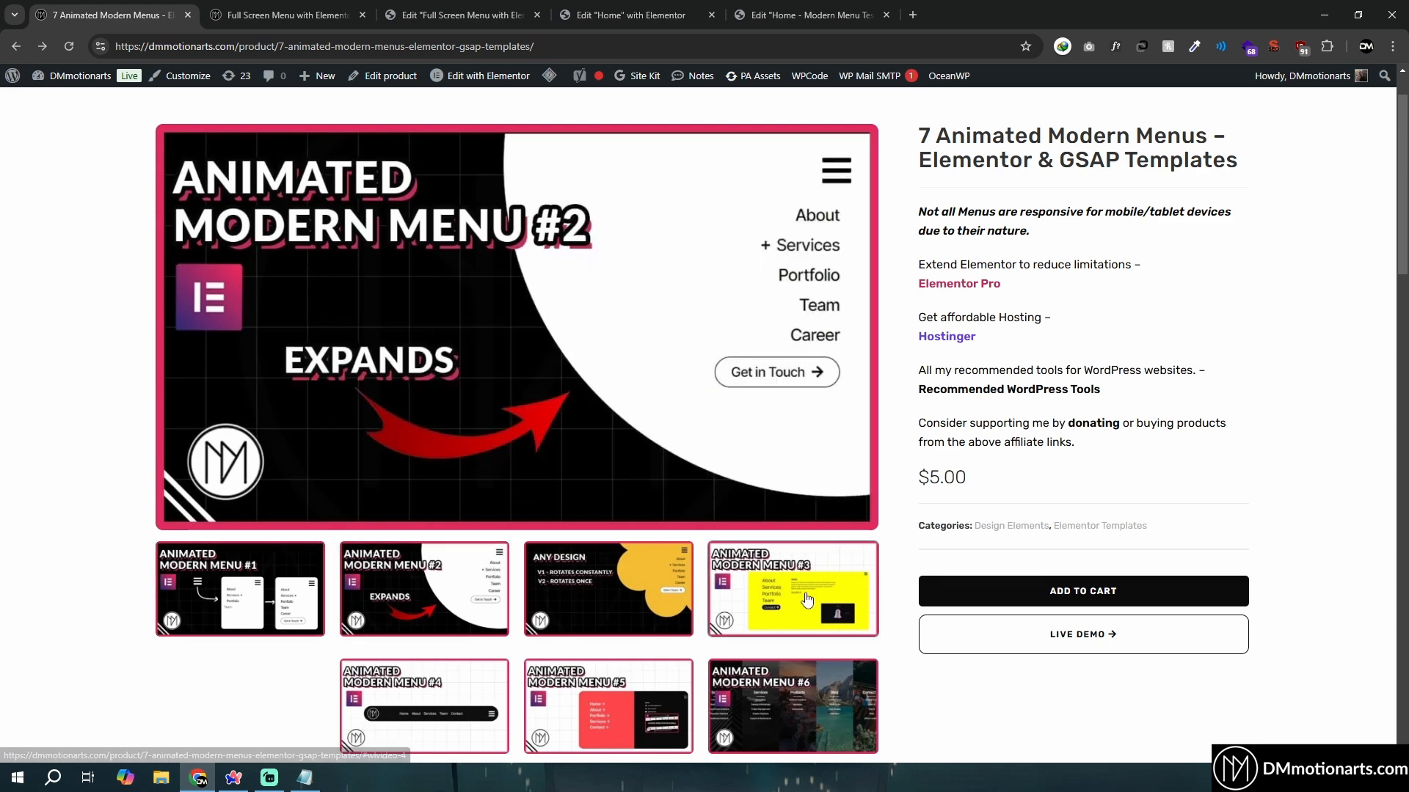
left_click(807, 600)
scroll(416, 376, "down", 2)
left_click(449, 541)
scroll(484, 397, "up", 1)
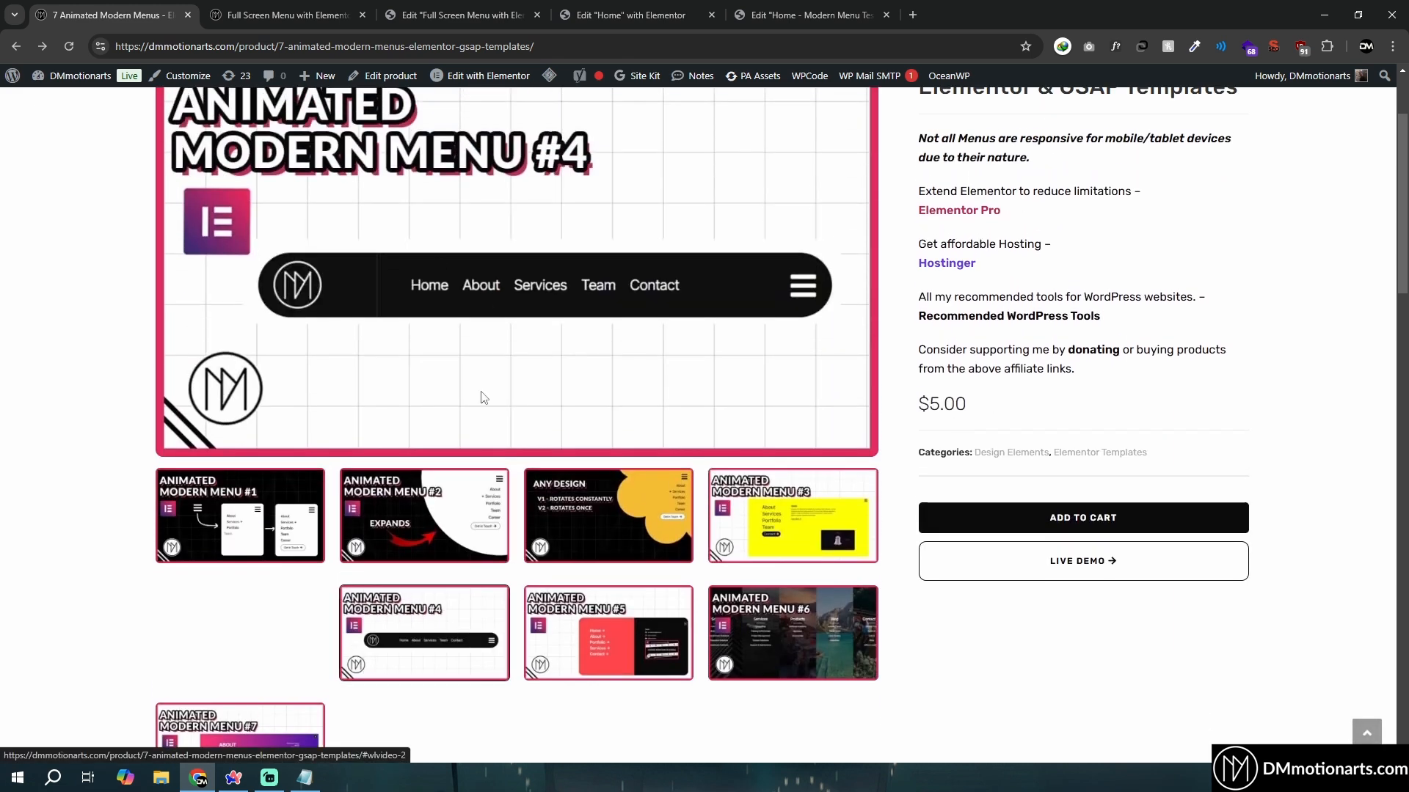
scroll(482, 397, "up", 1)
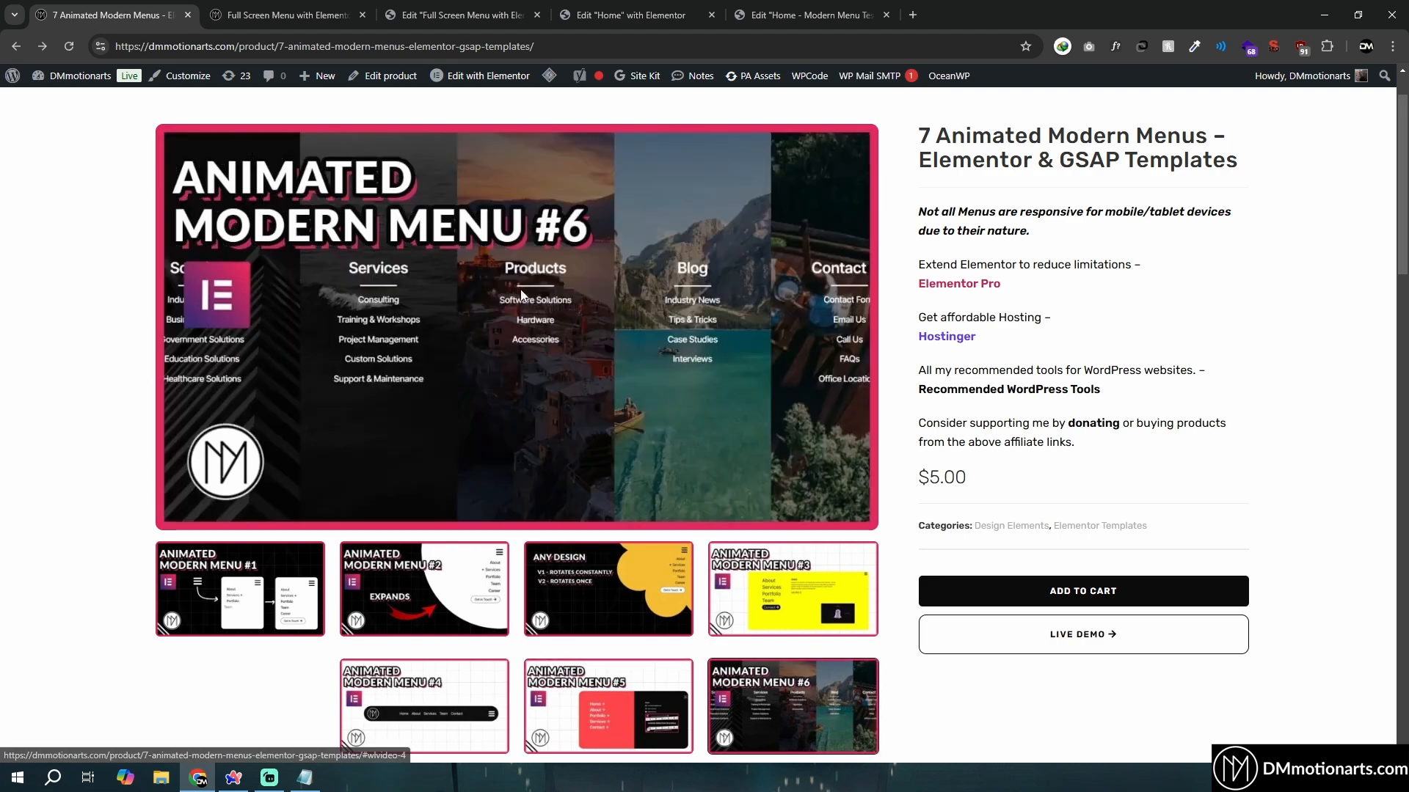
scroll(440, 404, "down", 4)
left_click(279, 521)
scroll(476, 441, "up", 4)
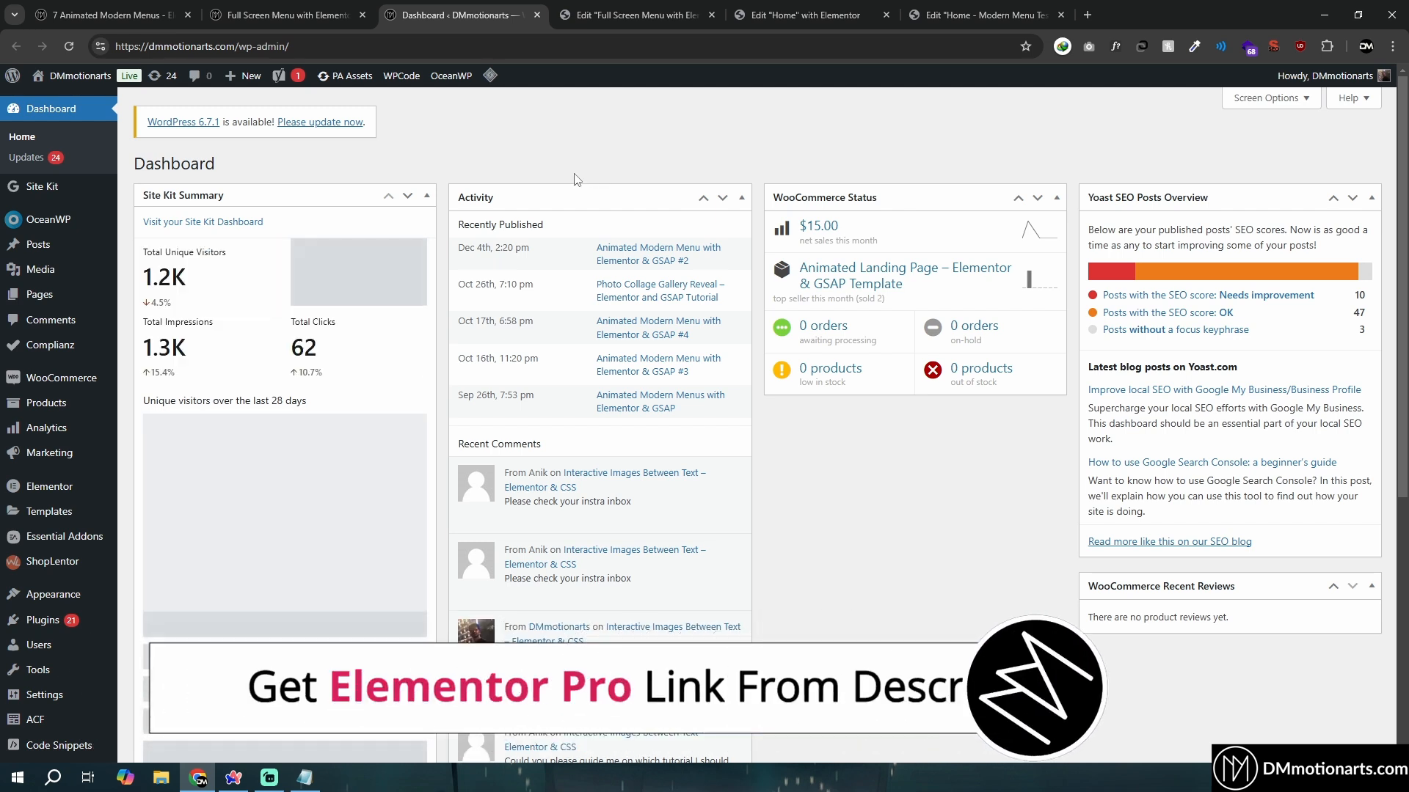
Check the Disable Default Colors and Disable Default Fonts options in Elementor's general settings on the WordPress dashboard
mouse_move(57, 506)
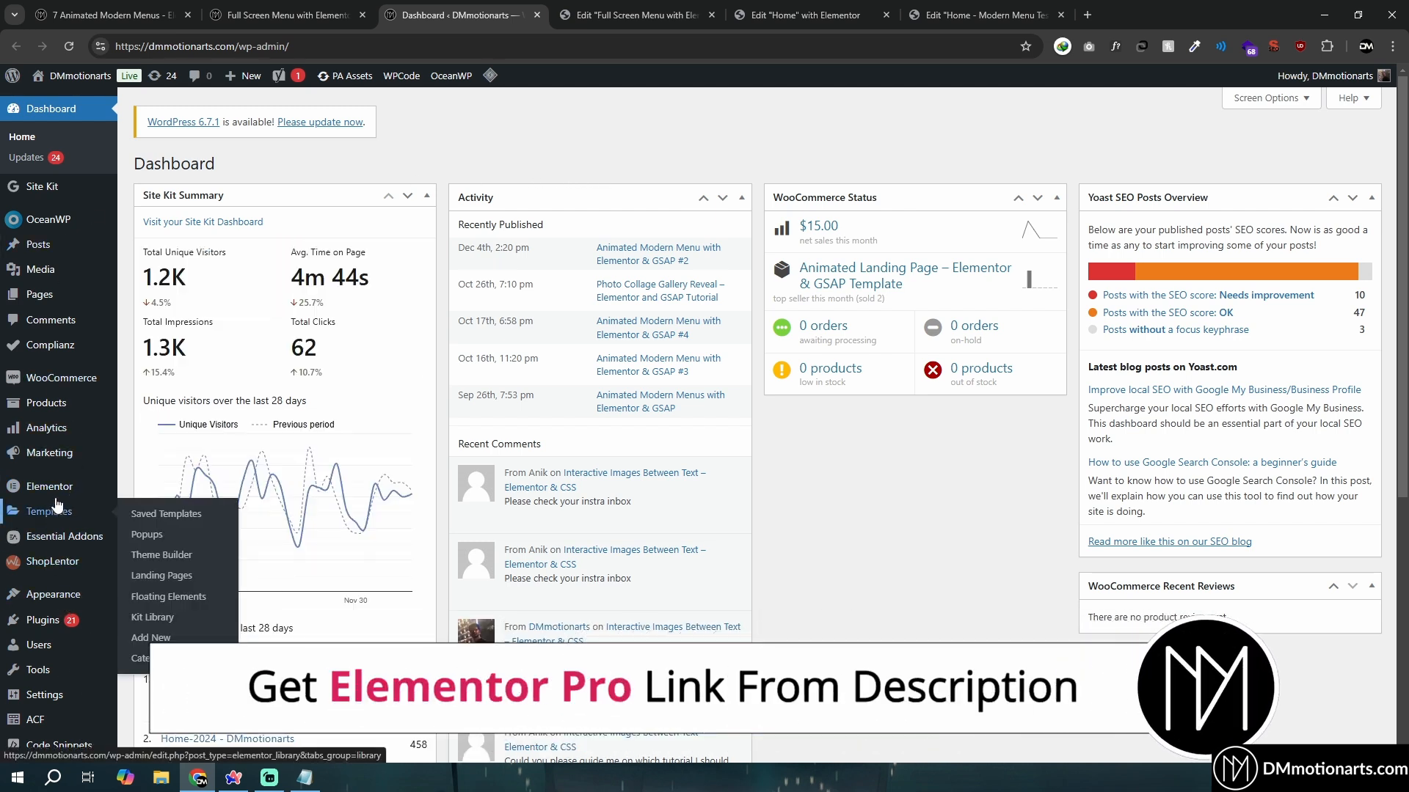
mouse_move(95, 488)
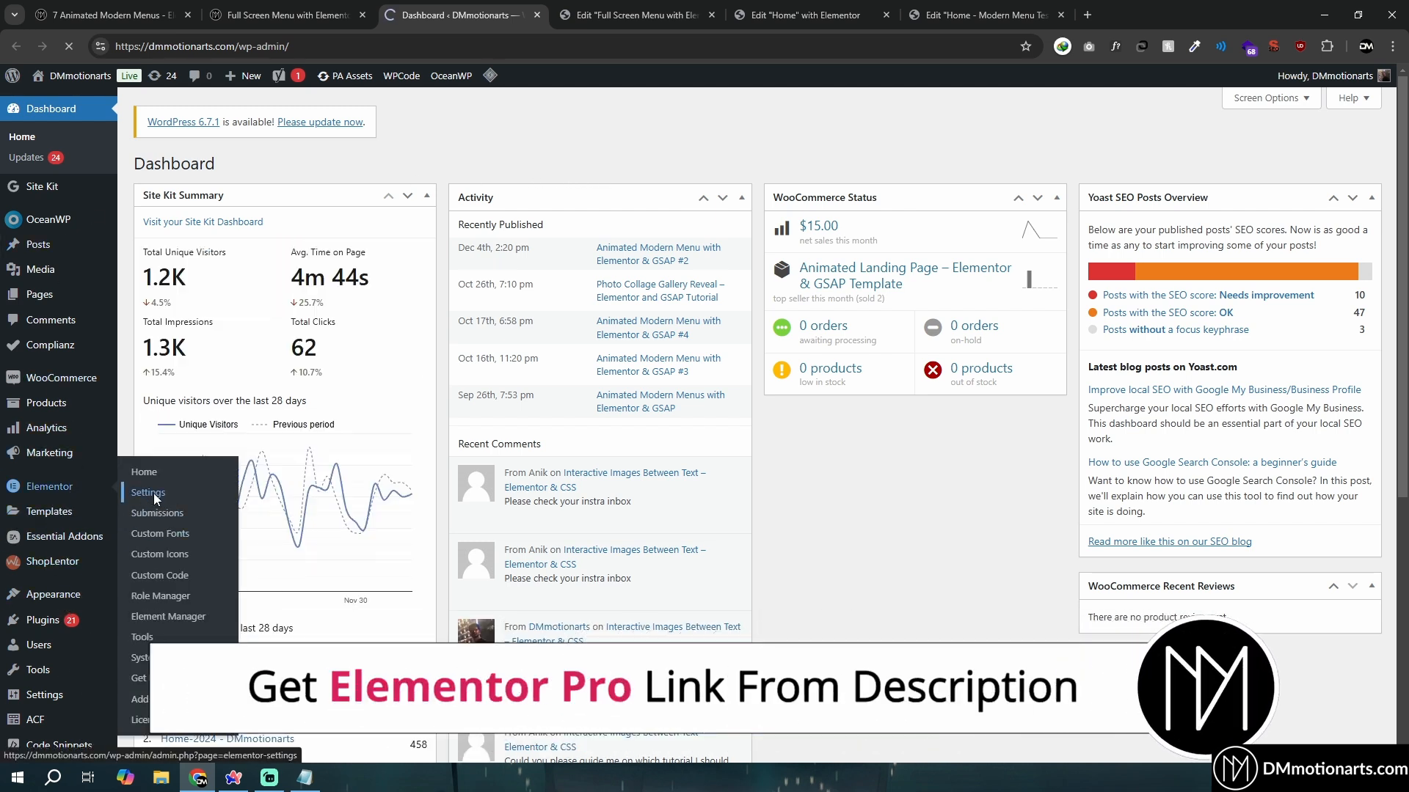
scroll(262, 509, "down", 2)
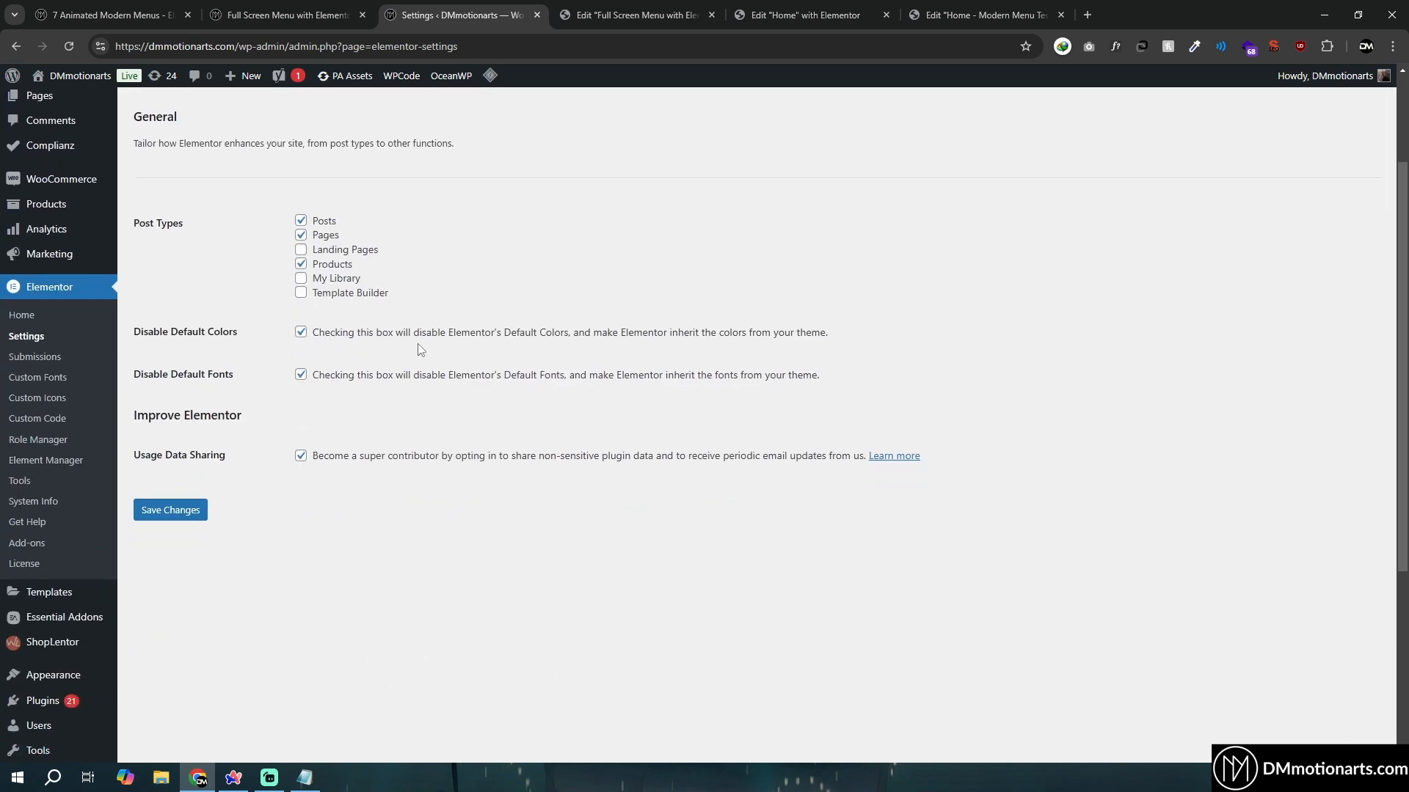
Switch to the Home - Modern Menu page in the Elementor editor and open the hero section's paragraph for editing
left_click(998, 7)
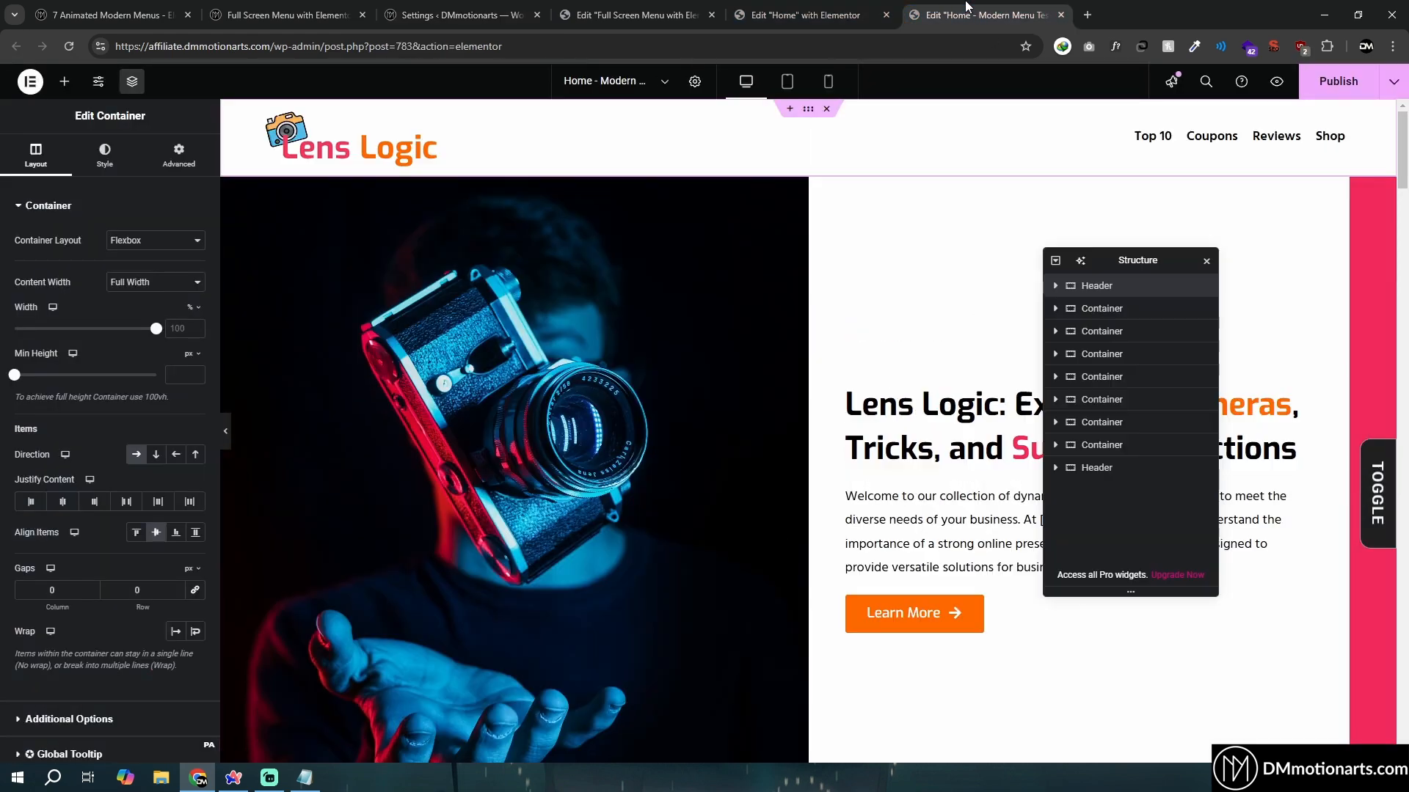
left_click_drag(1127, 251, 747, 240)
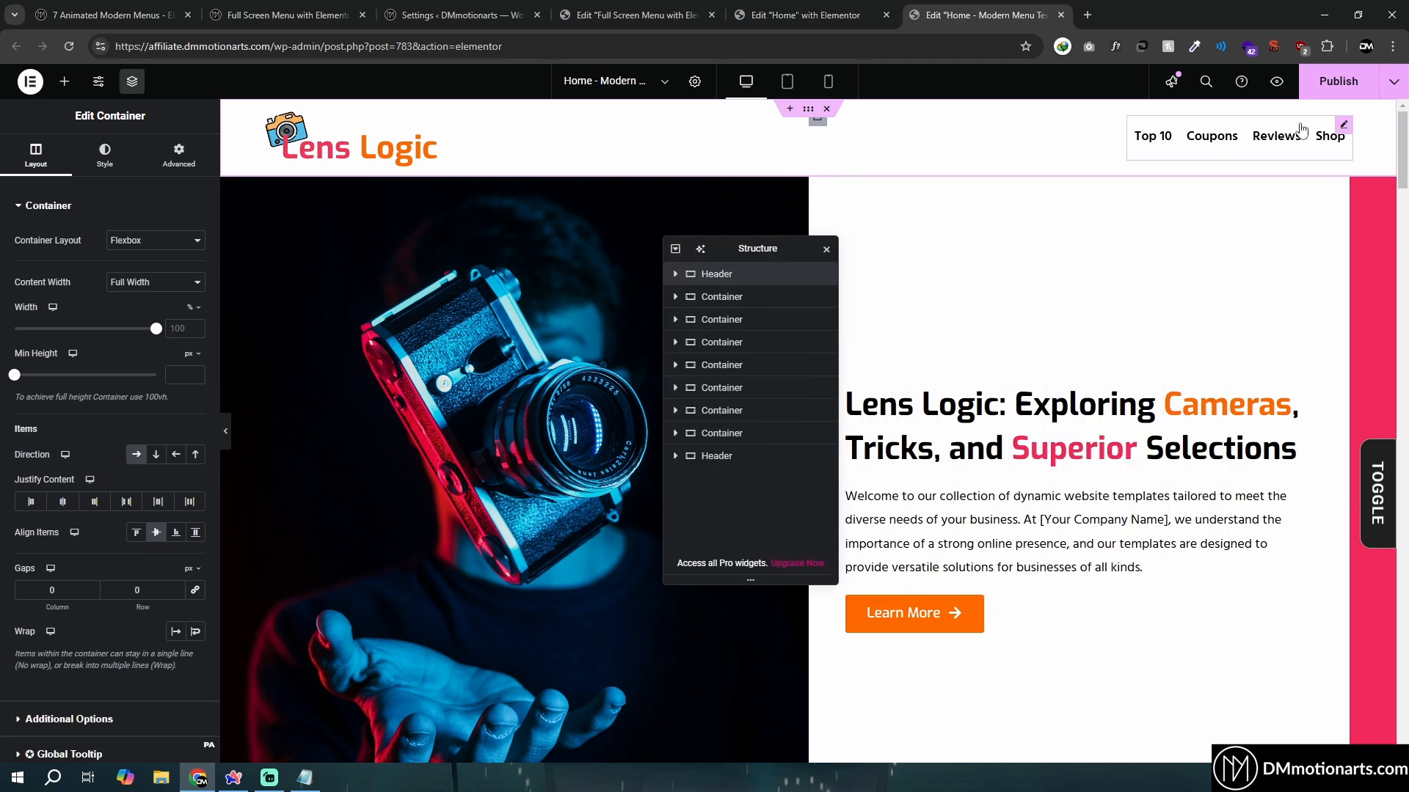
scroll(1247, 441, "down", 2)
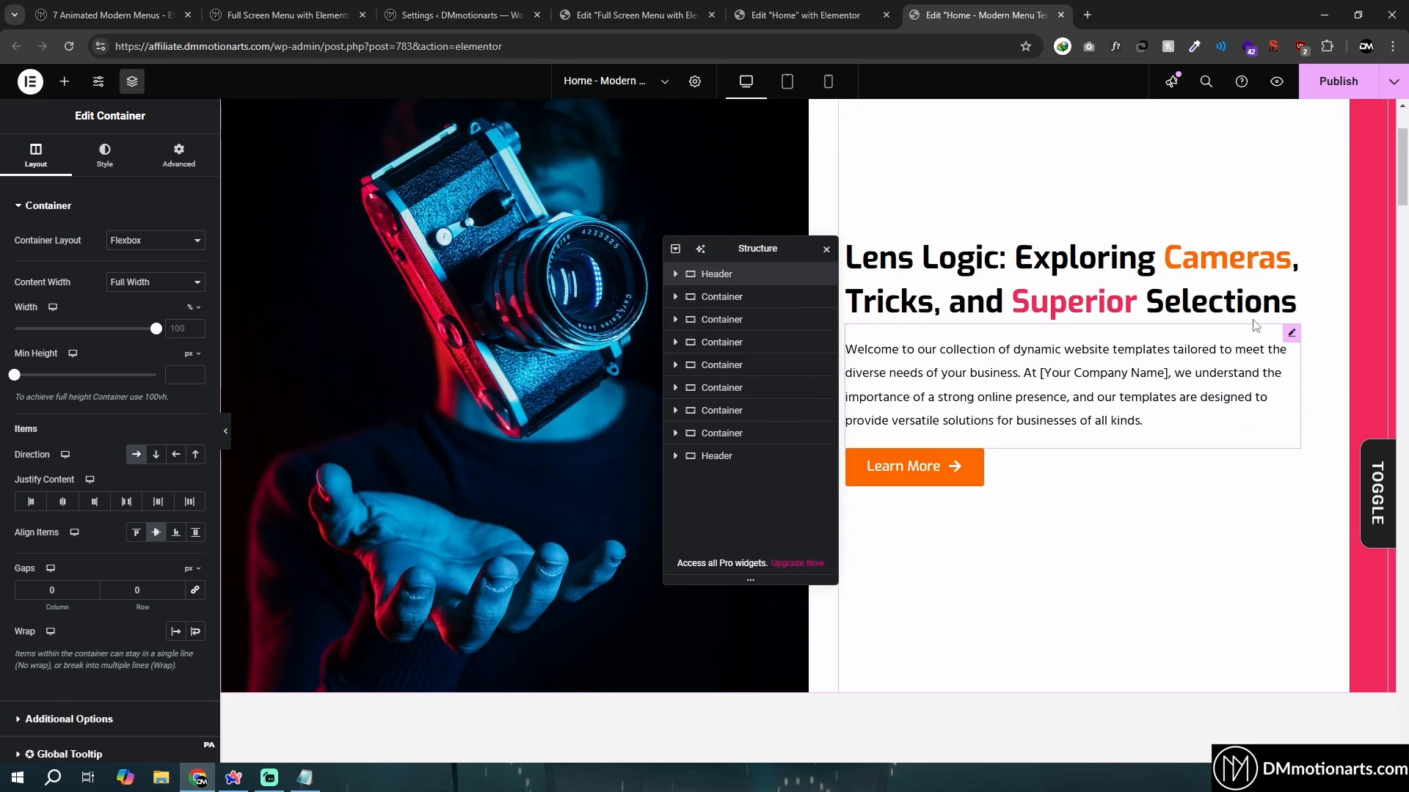
left_click(1288, 334)
left_click_drag(758, 248, 591, 261)
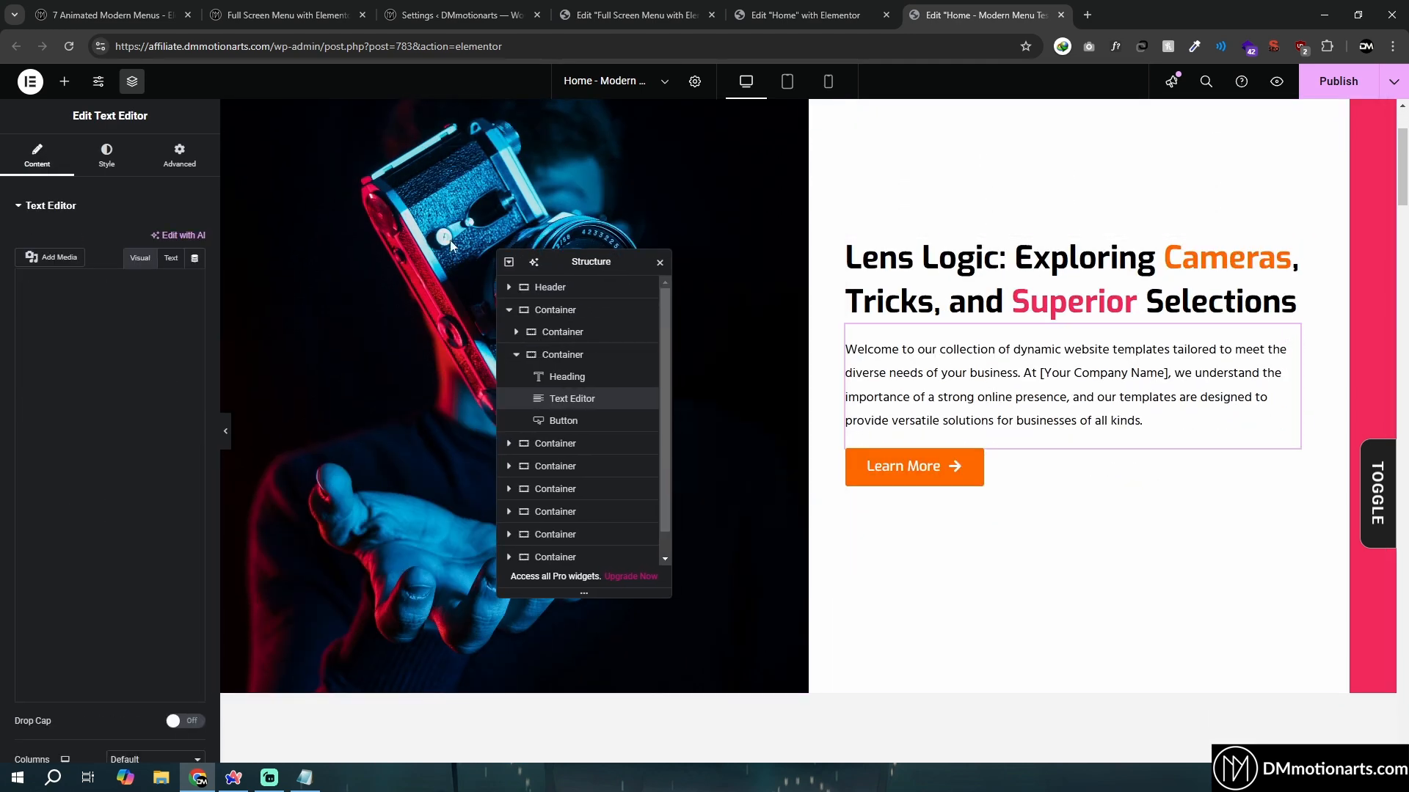
Clear the custom text color of the hero paragraph
left_click(103, 157)
left_click(176, 272)
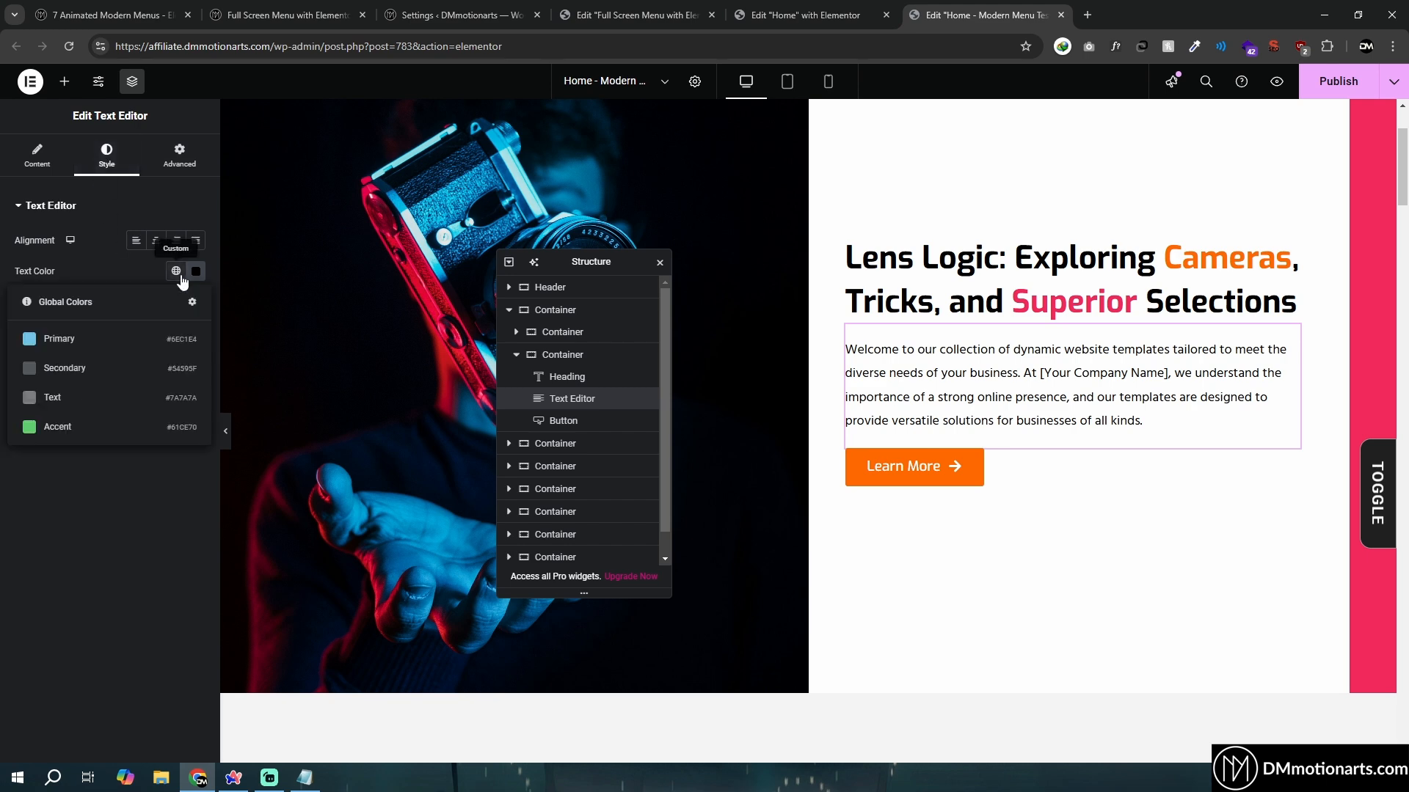
left_click(193, 276)
left_click(220, 304)
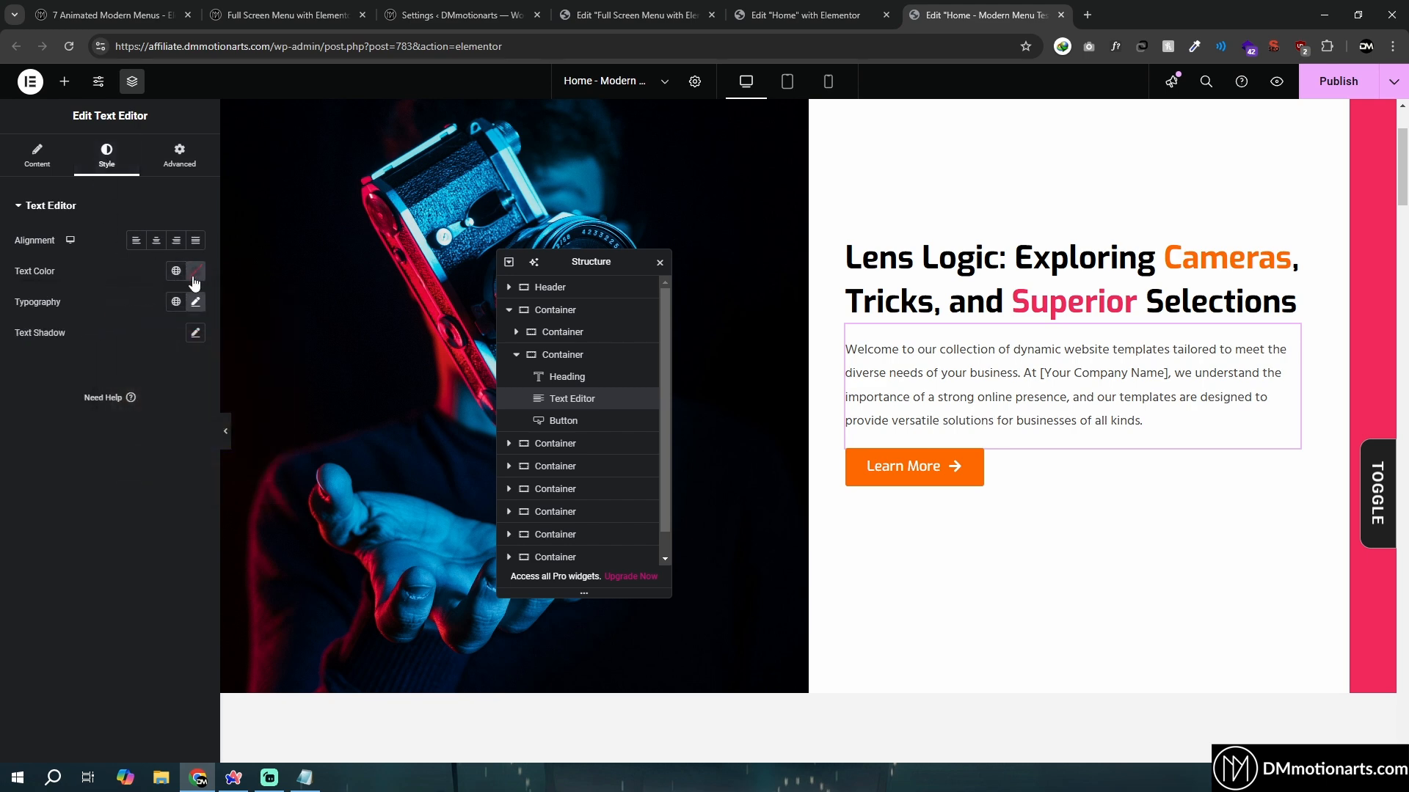
Review the Elementor settings for default colors and fonts again, and return to the Home page editor
left_click(635, 11)
left_click(449, 6)
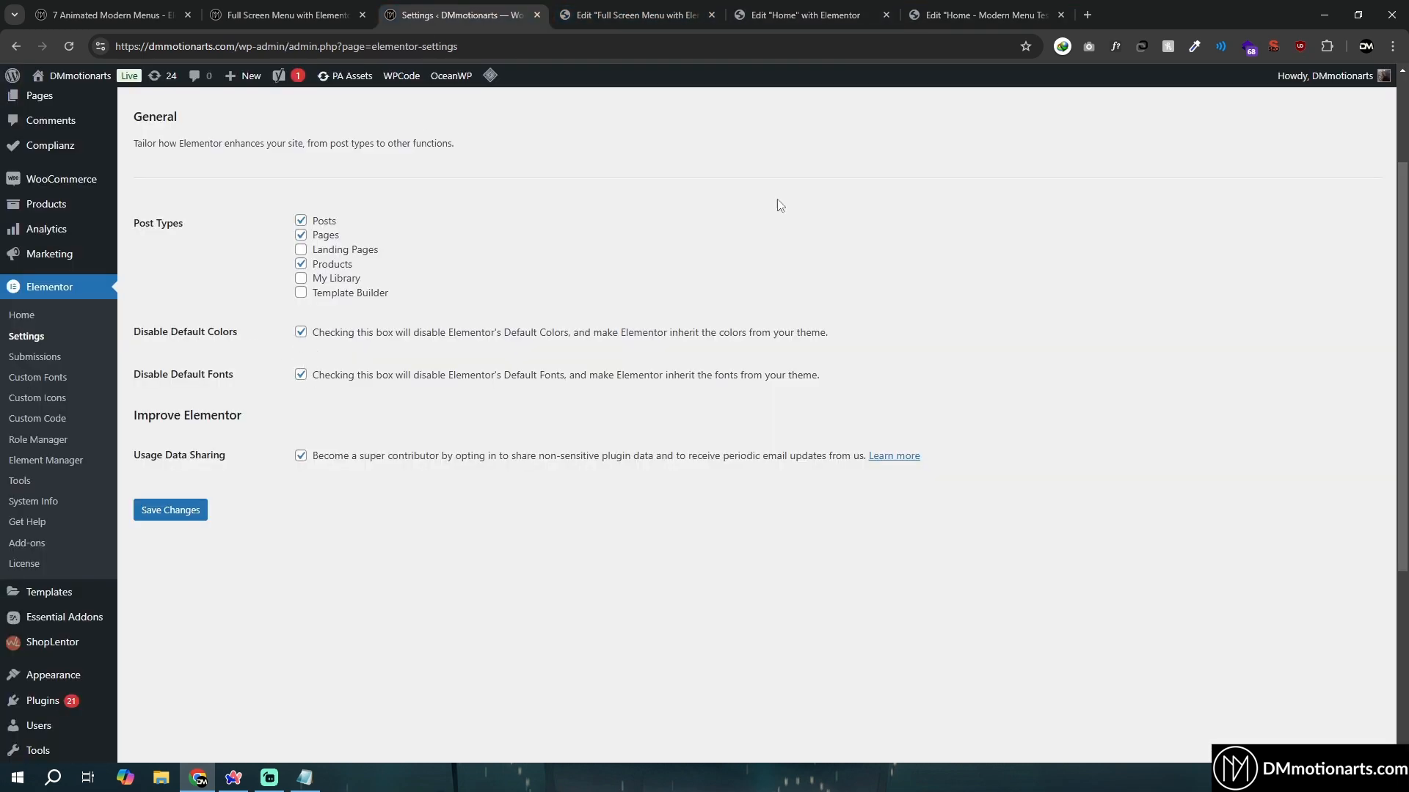
left_click(979, 15)
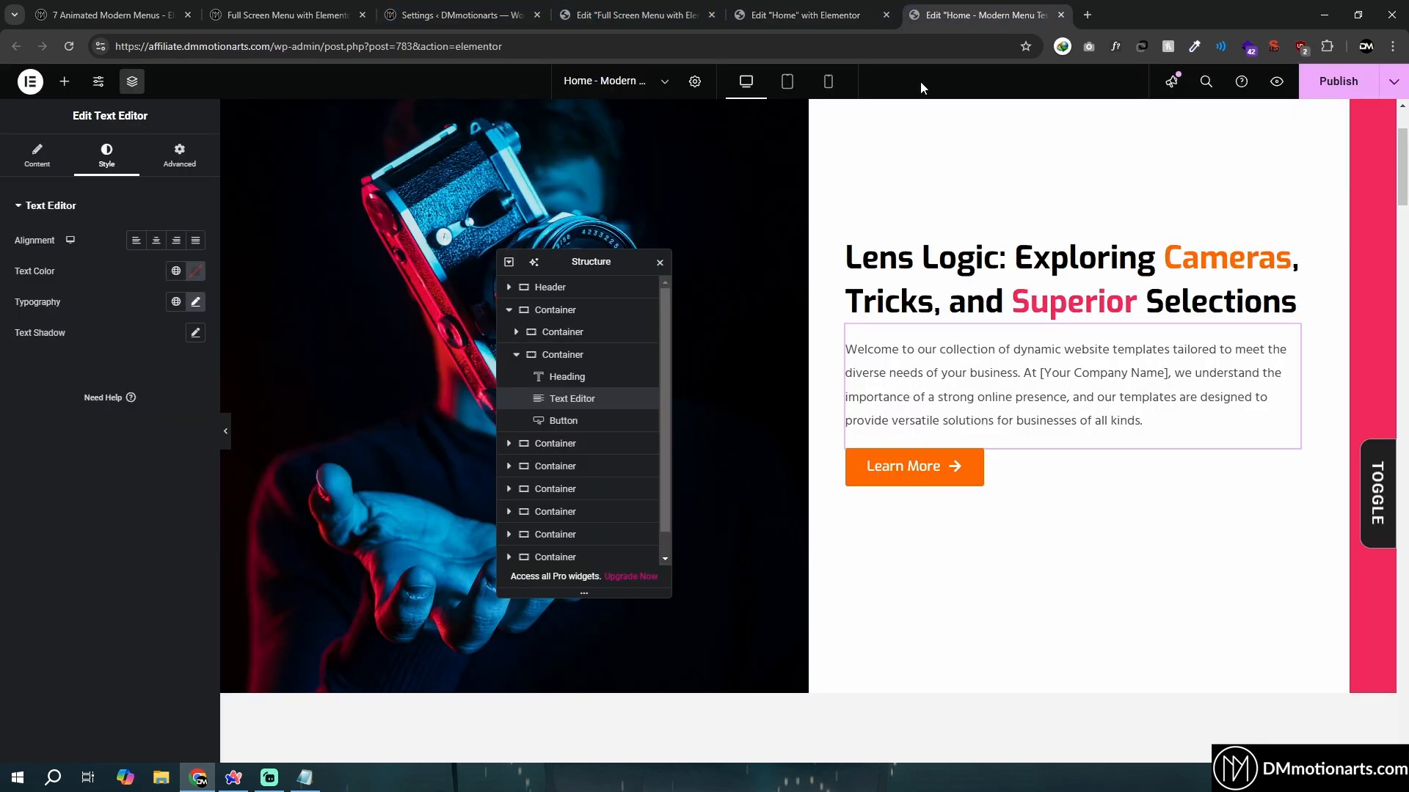
Try the Primary global color on the hero paragraph's text twice, clearing it after each try
left_click(197, 276)
left_click(176, 271)
left_click(116, 333)
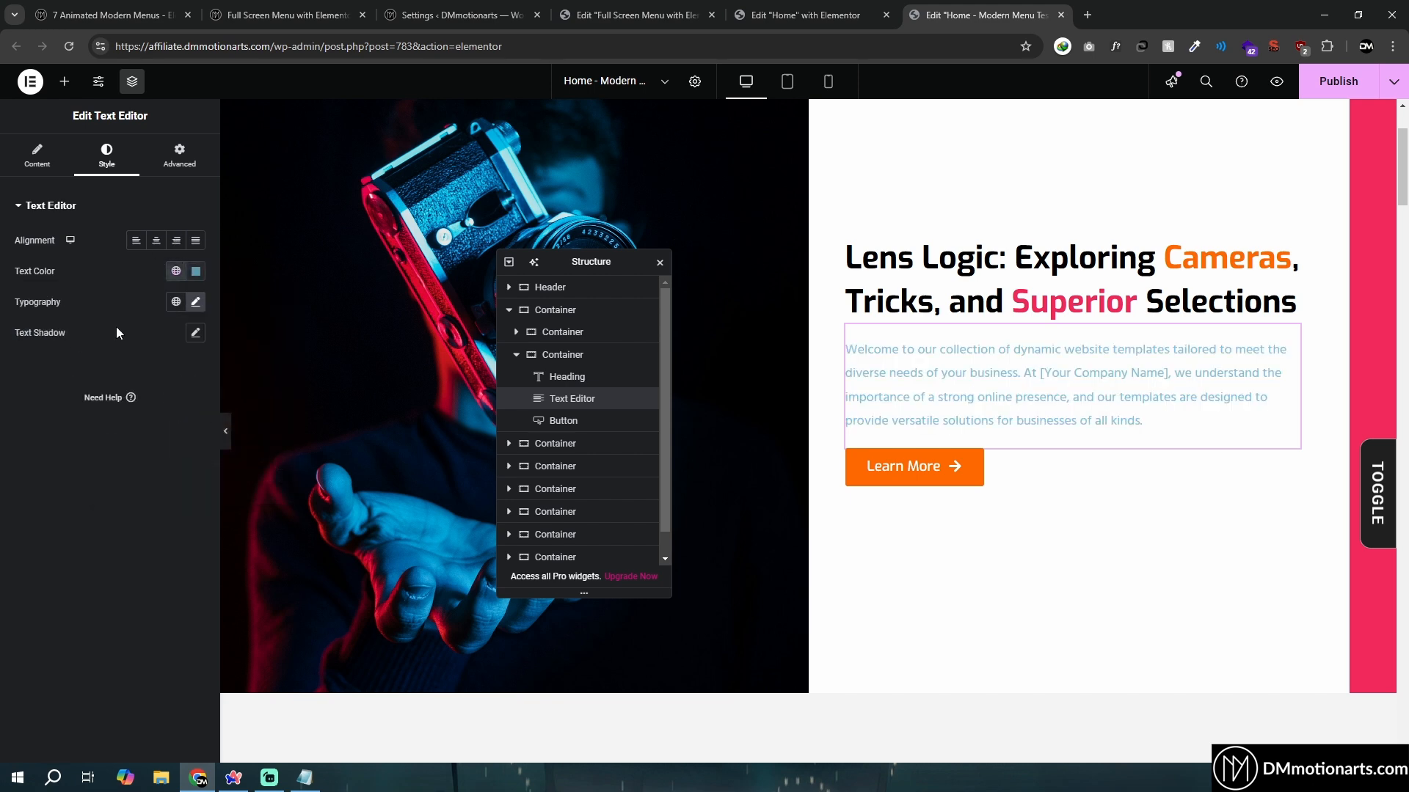
left_click(195, 271)
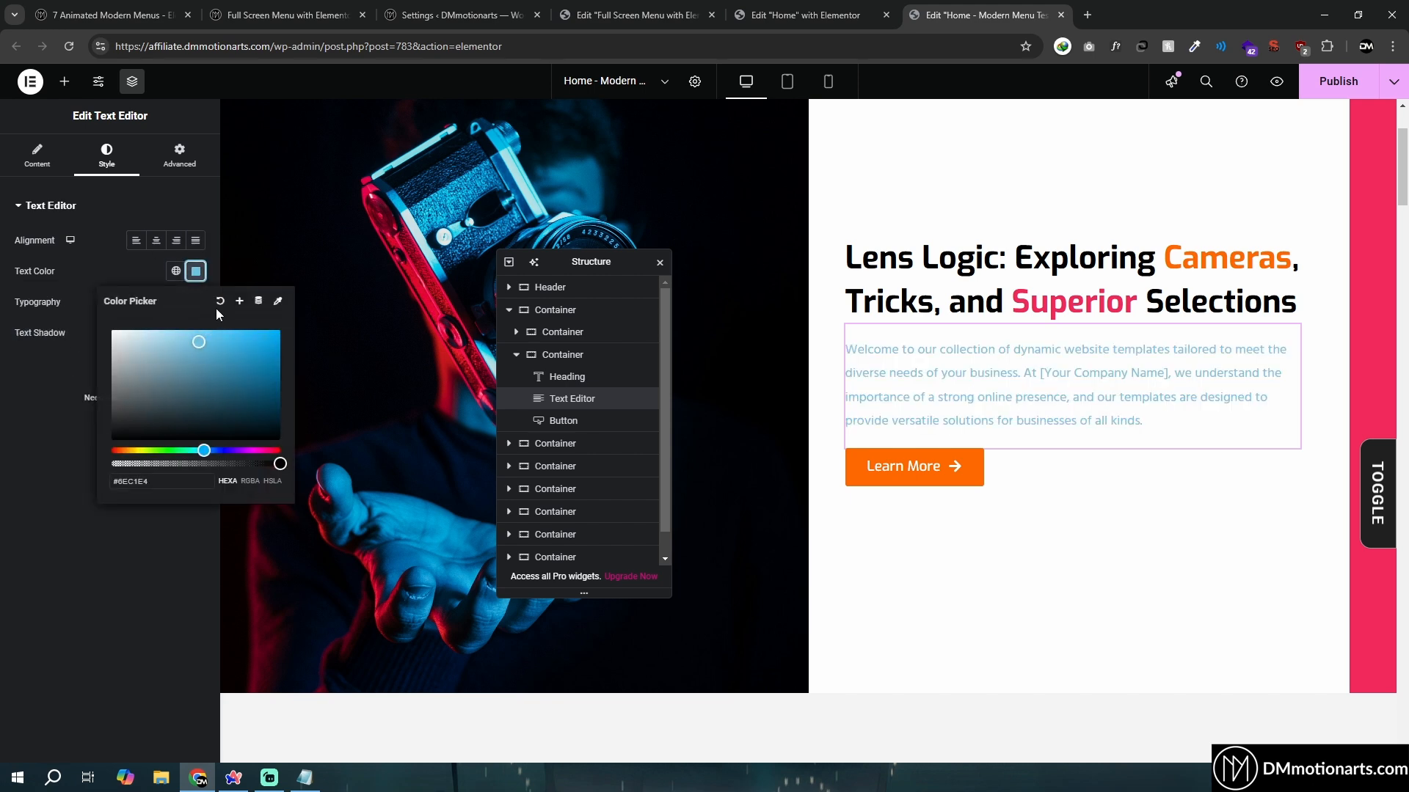
left_click(218, 306)
left_click(176, 270)
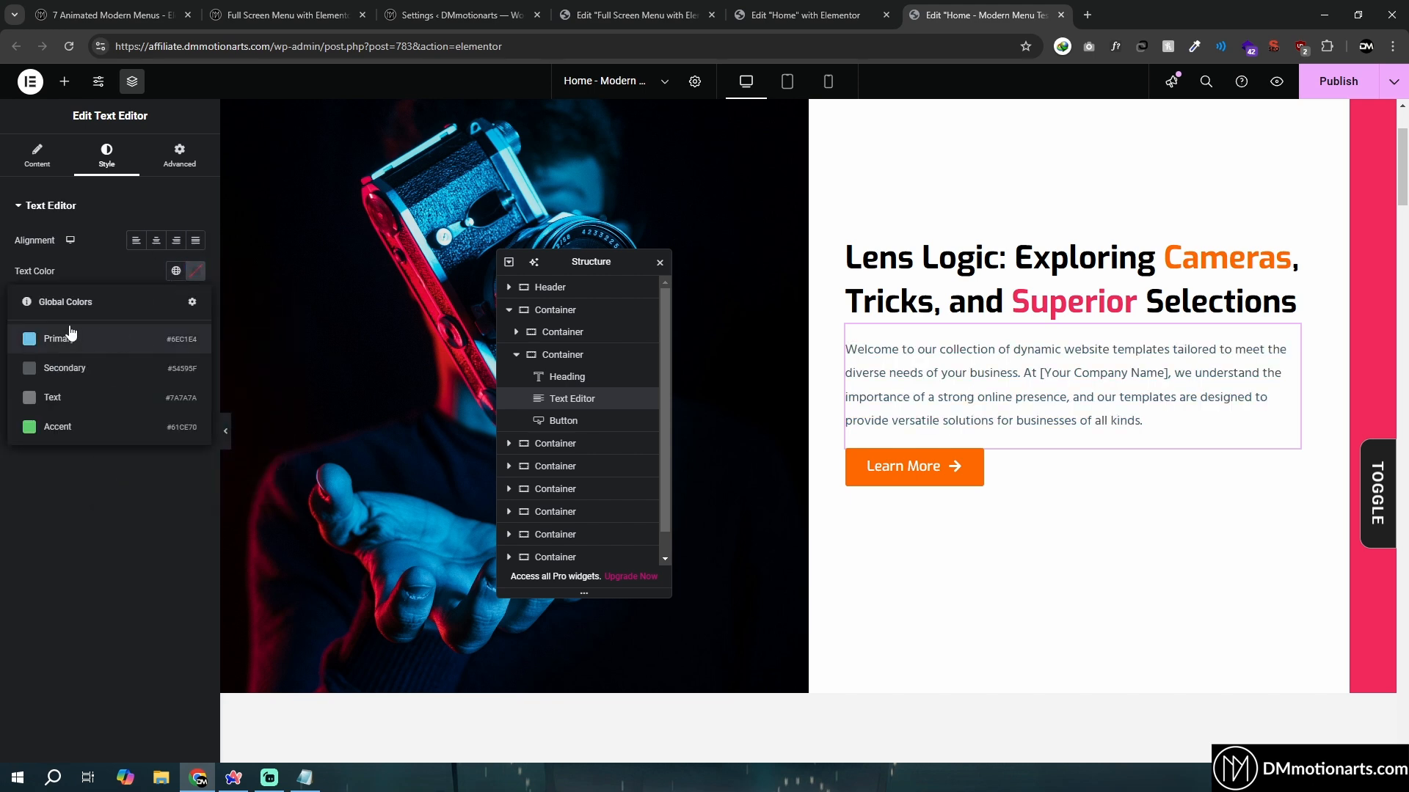
left_click(73, 333)
left_click(197, 276)
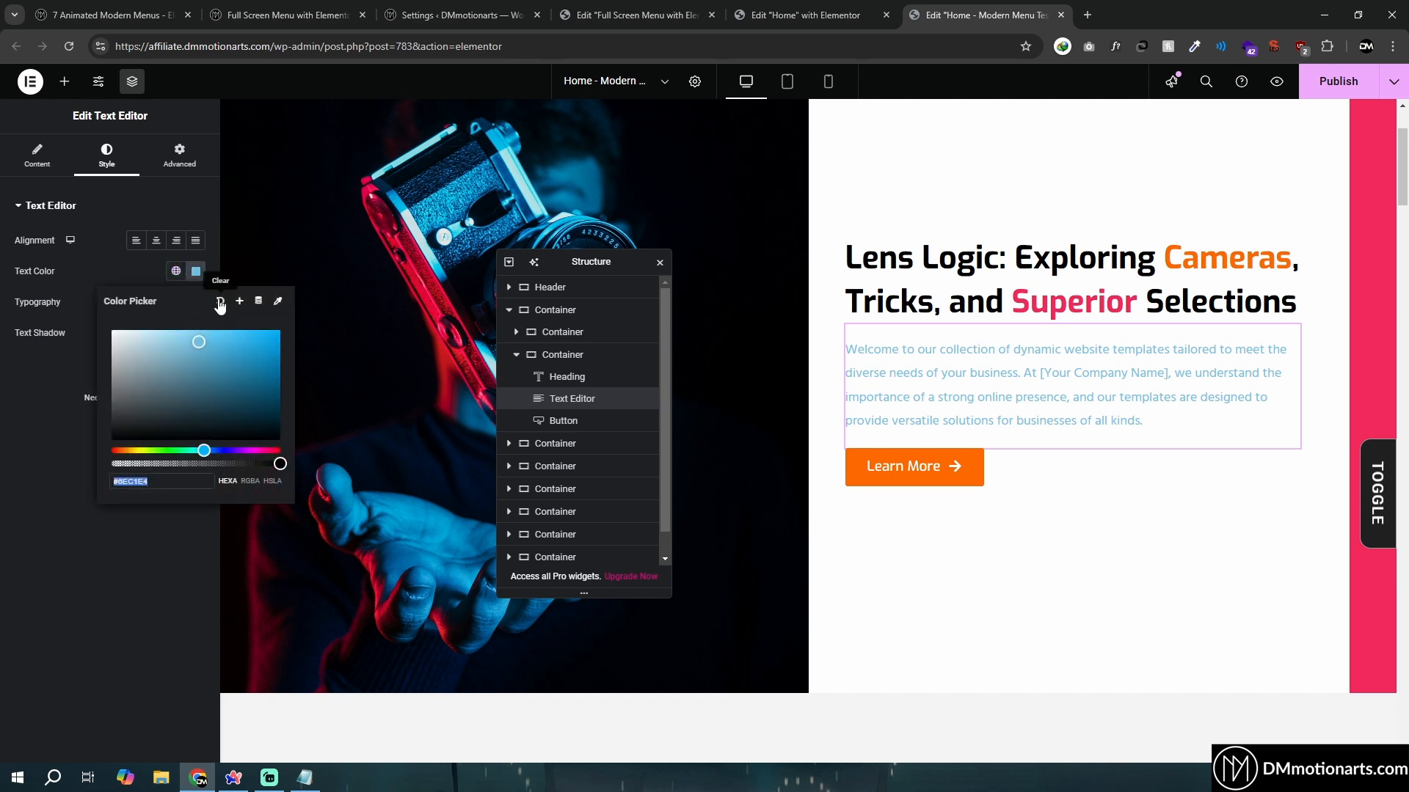
left_click(218, 299)
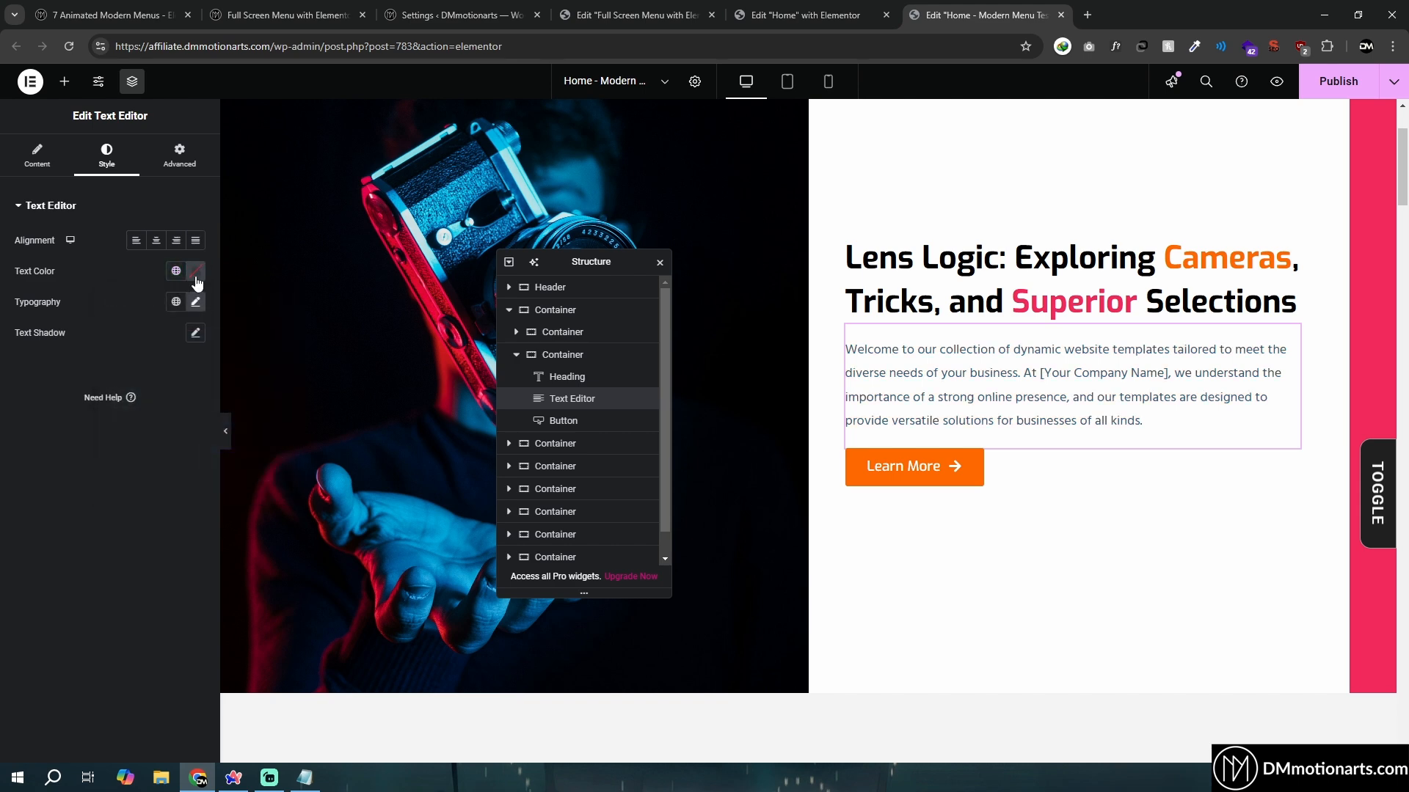
Set the hero paragraph's text color to a custom black
left_click(196, 274)
left_click_drag(132, 411, 69, 451)
left_click(86, 565)
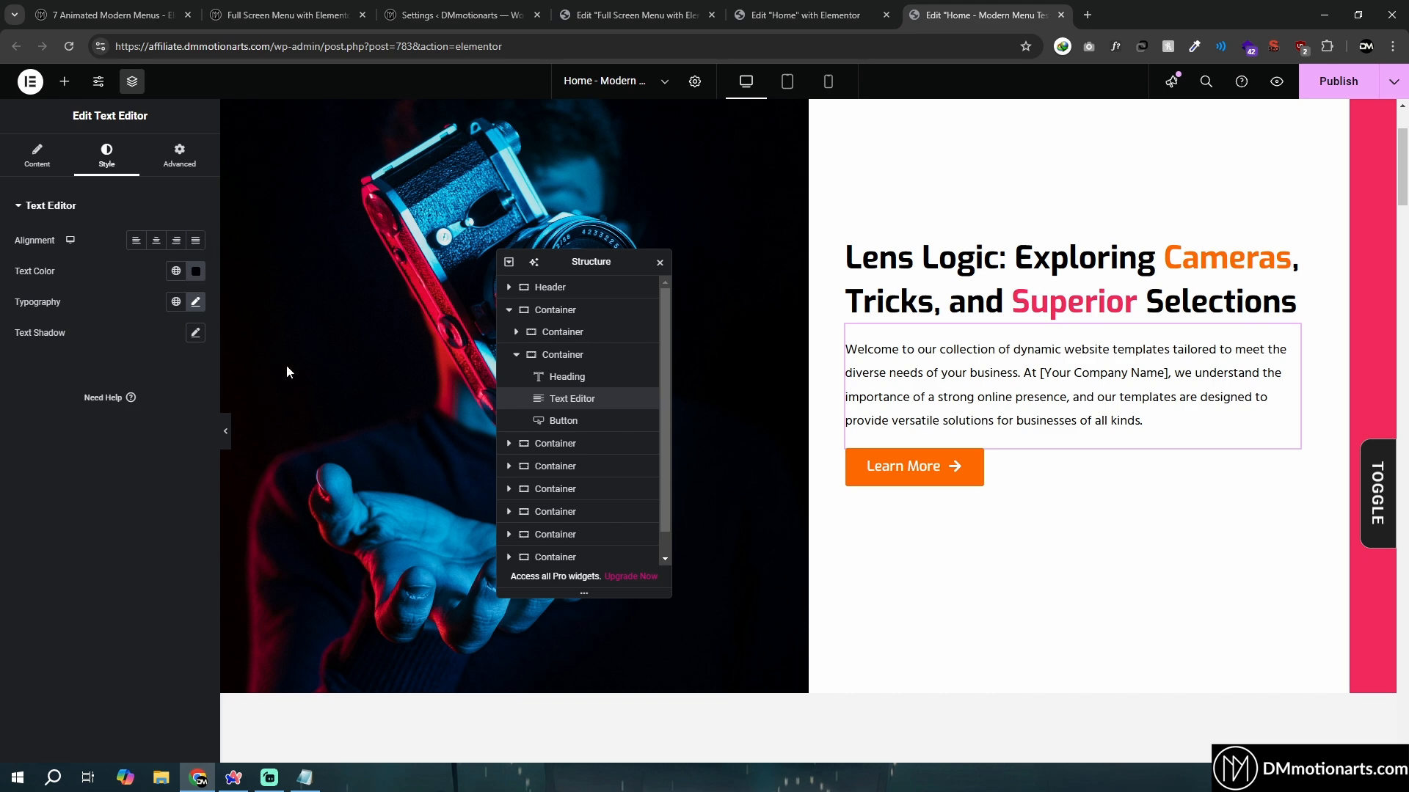
scroll(315, 386, "up", 2)
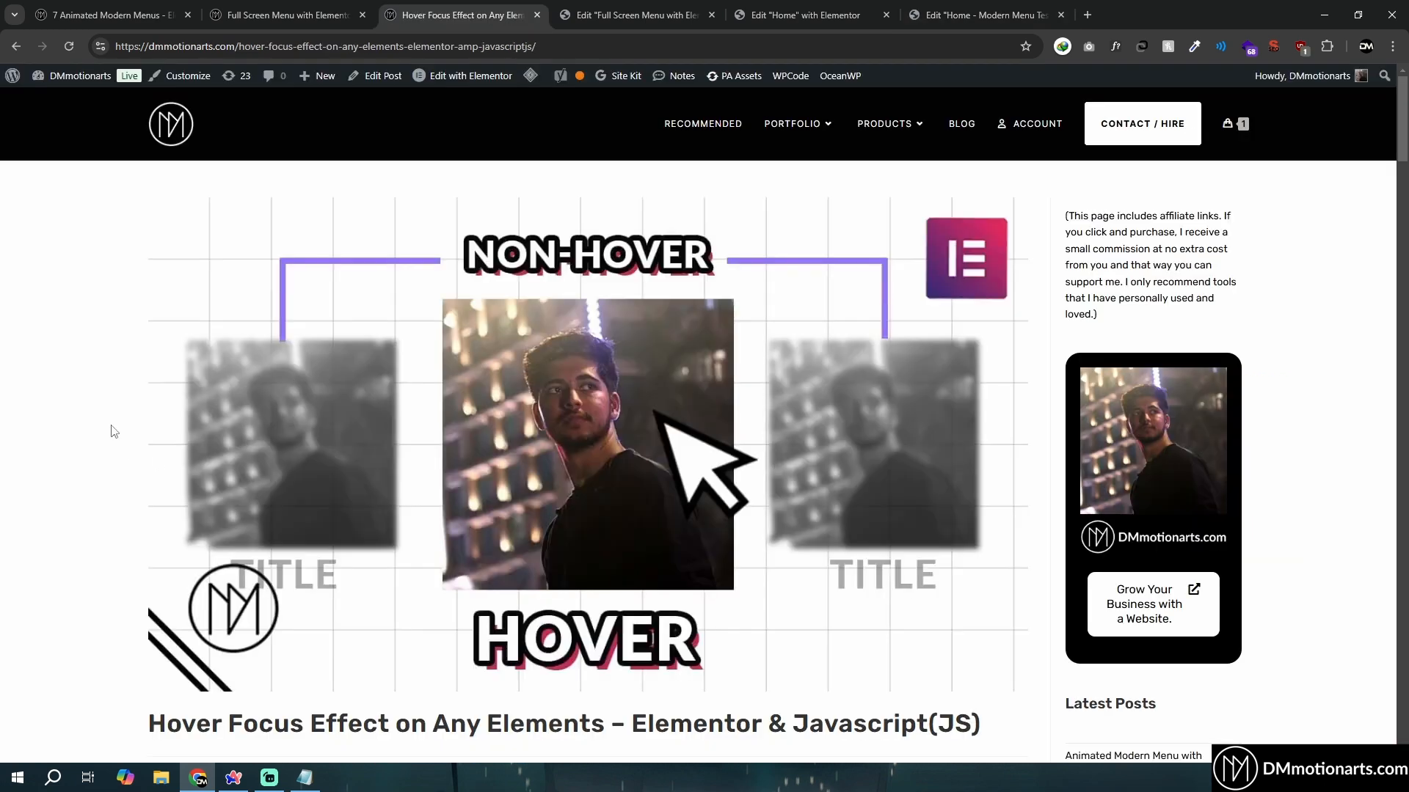
Examine the Hover Focus Effect tutorial post, including its text, image and container demos and the CSS and Javascript section
scroll(114, 432, "down", 5)
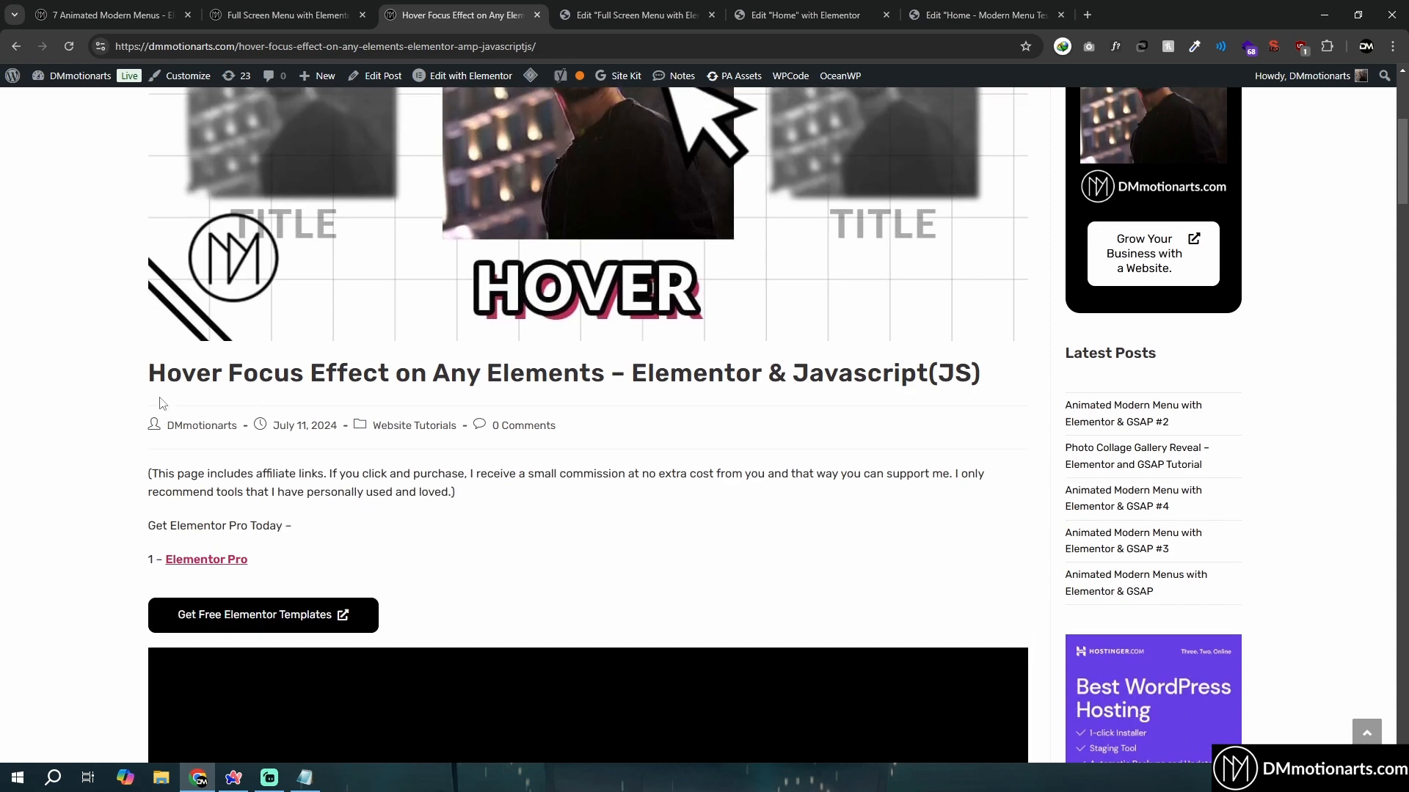
scroll(158, 419, "up", 2)
left_click_drag(143, 490, 454, 503)
left_click(420, 495)
scroll(420, 495, "down", 6)
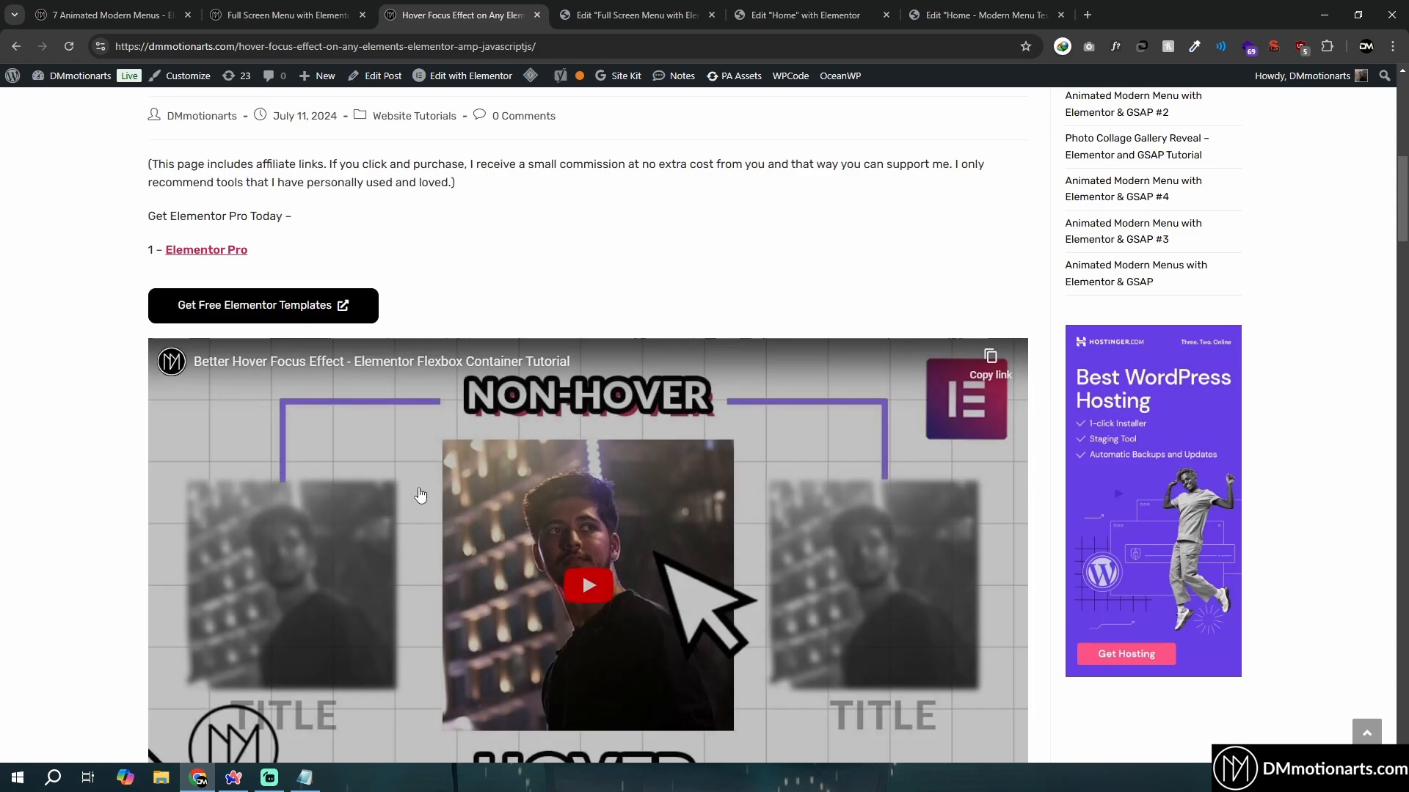
scroll(420, 496, "down", 14)
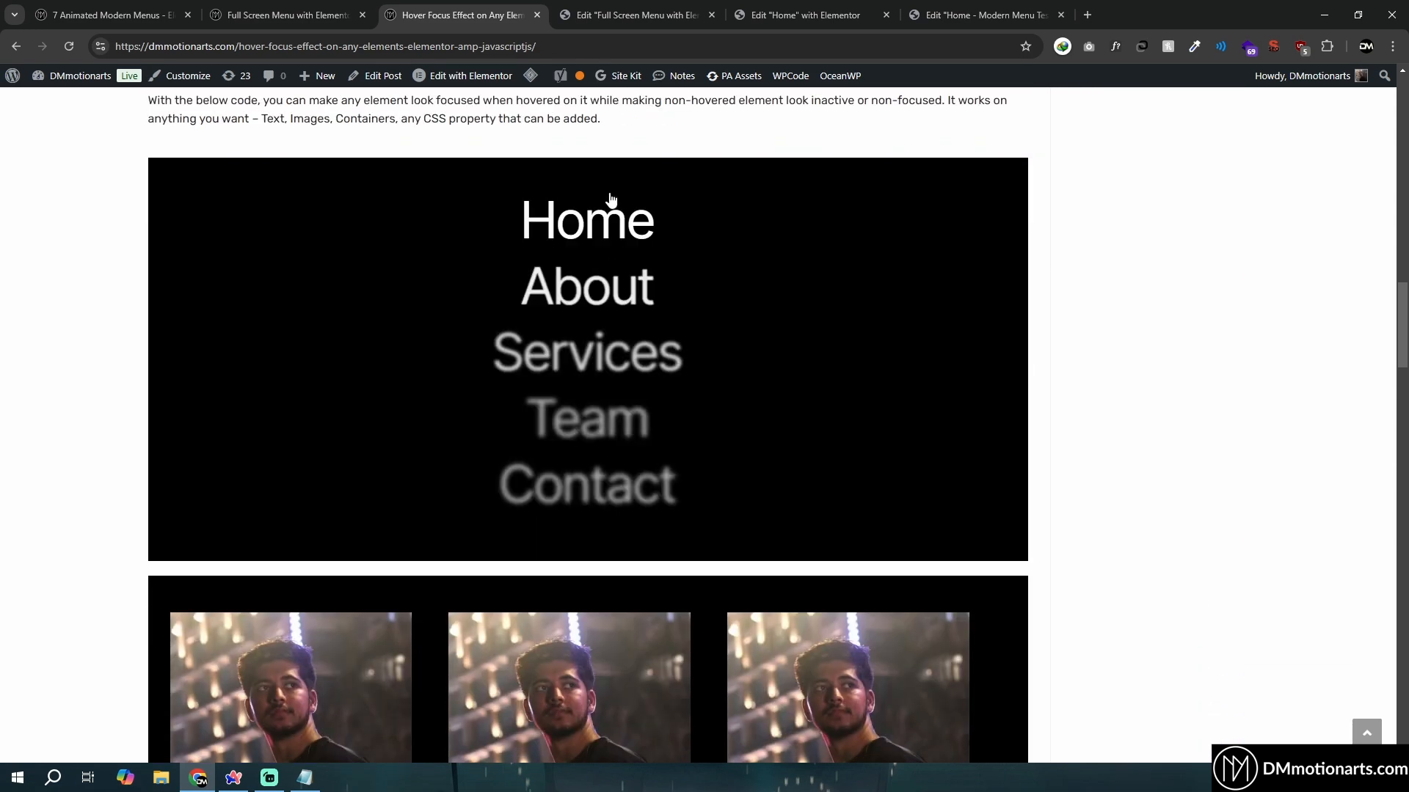
scroll(616, 465, "down", 4)
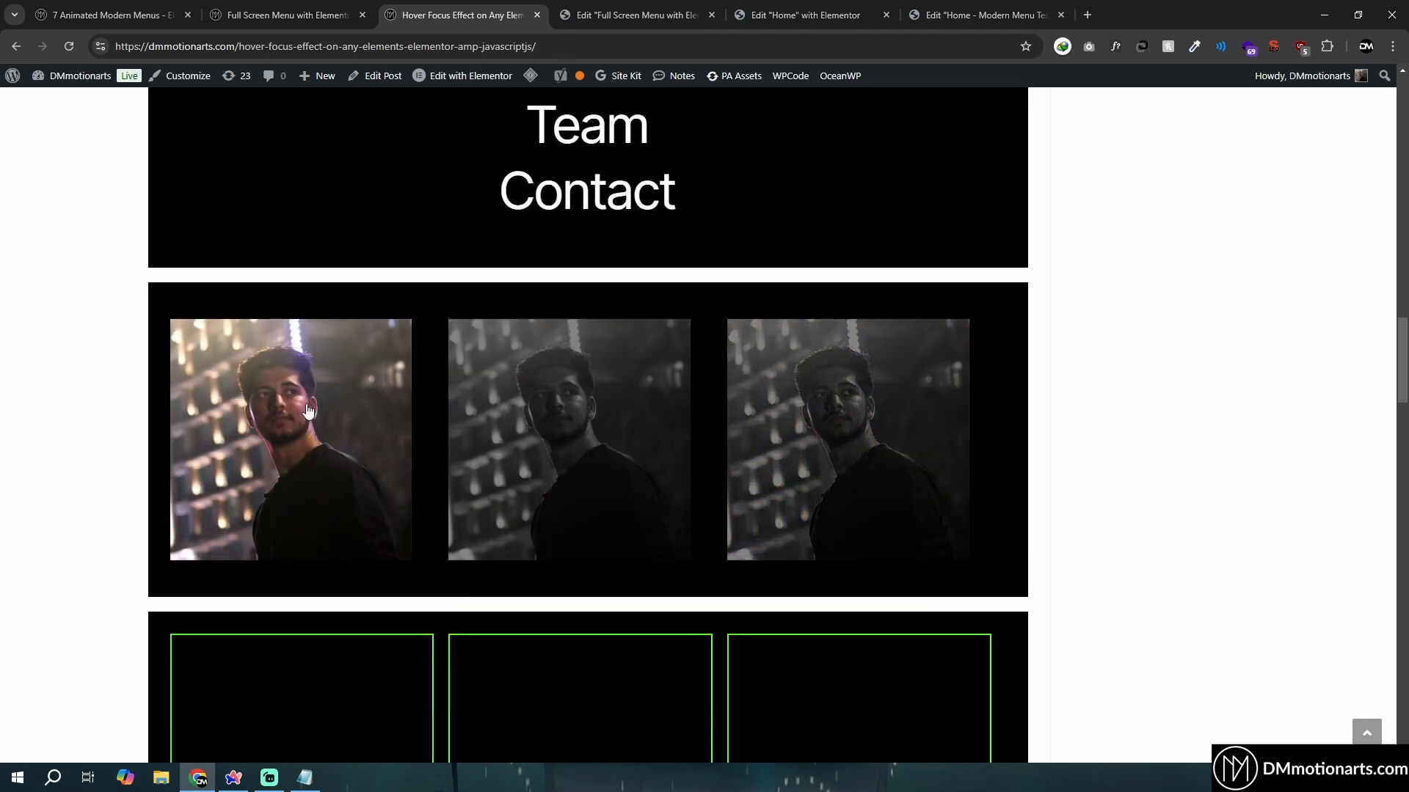
scroll(816, 451, "down", 5)
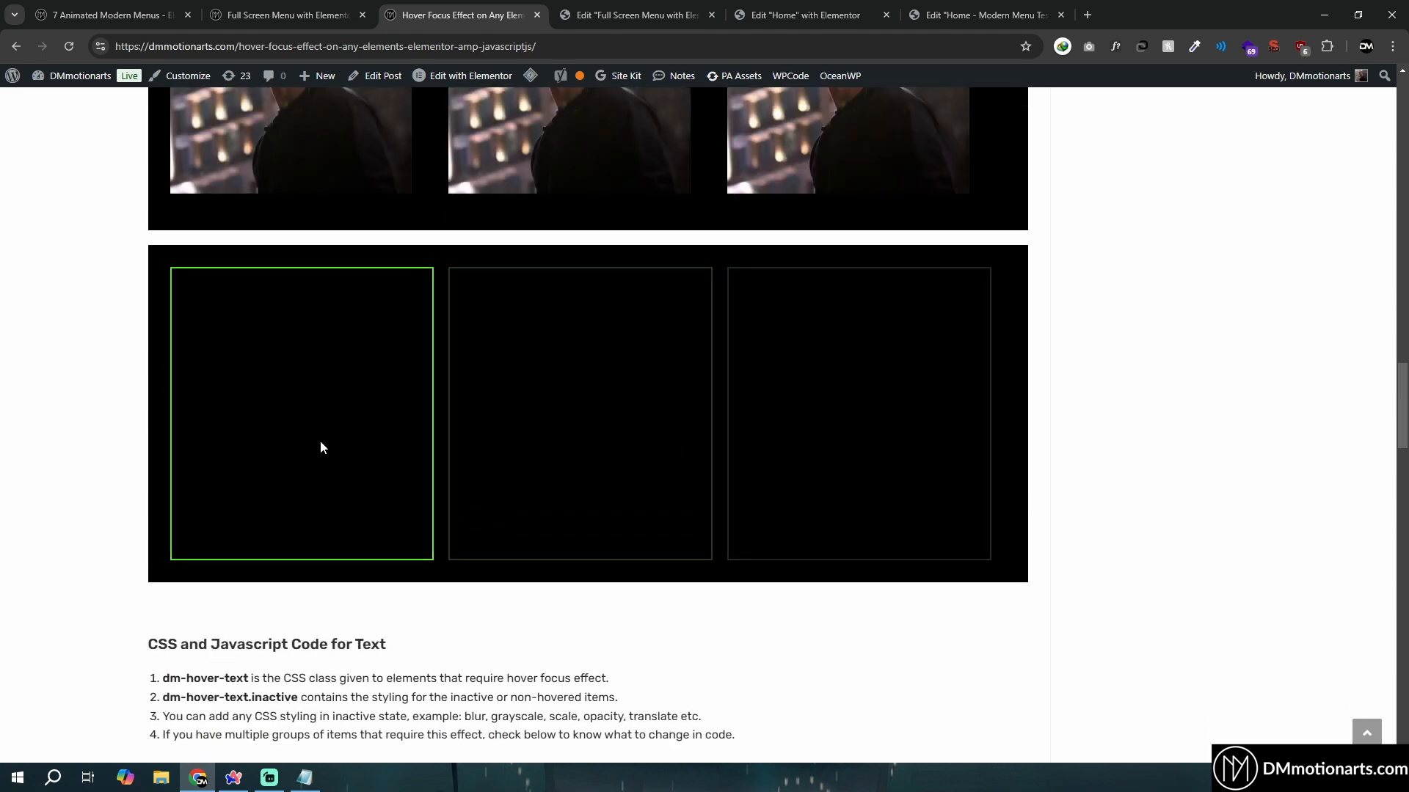
scroll(319, 447, "down", 5)
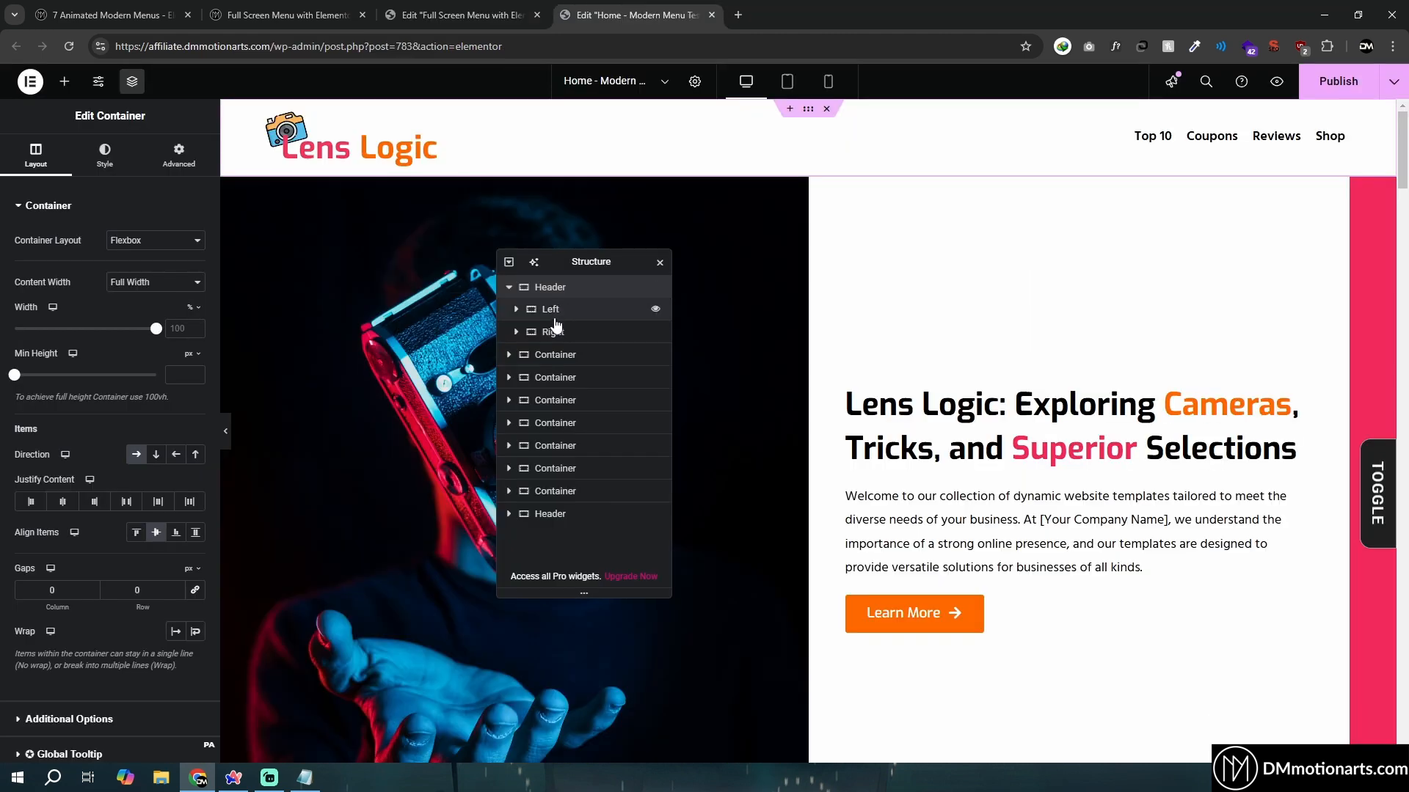
Review the Left and Right containers inside the top Header and open the Header container's advanced settings
left_click(552, 309)
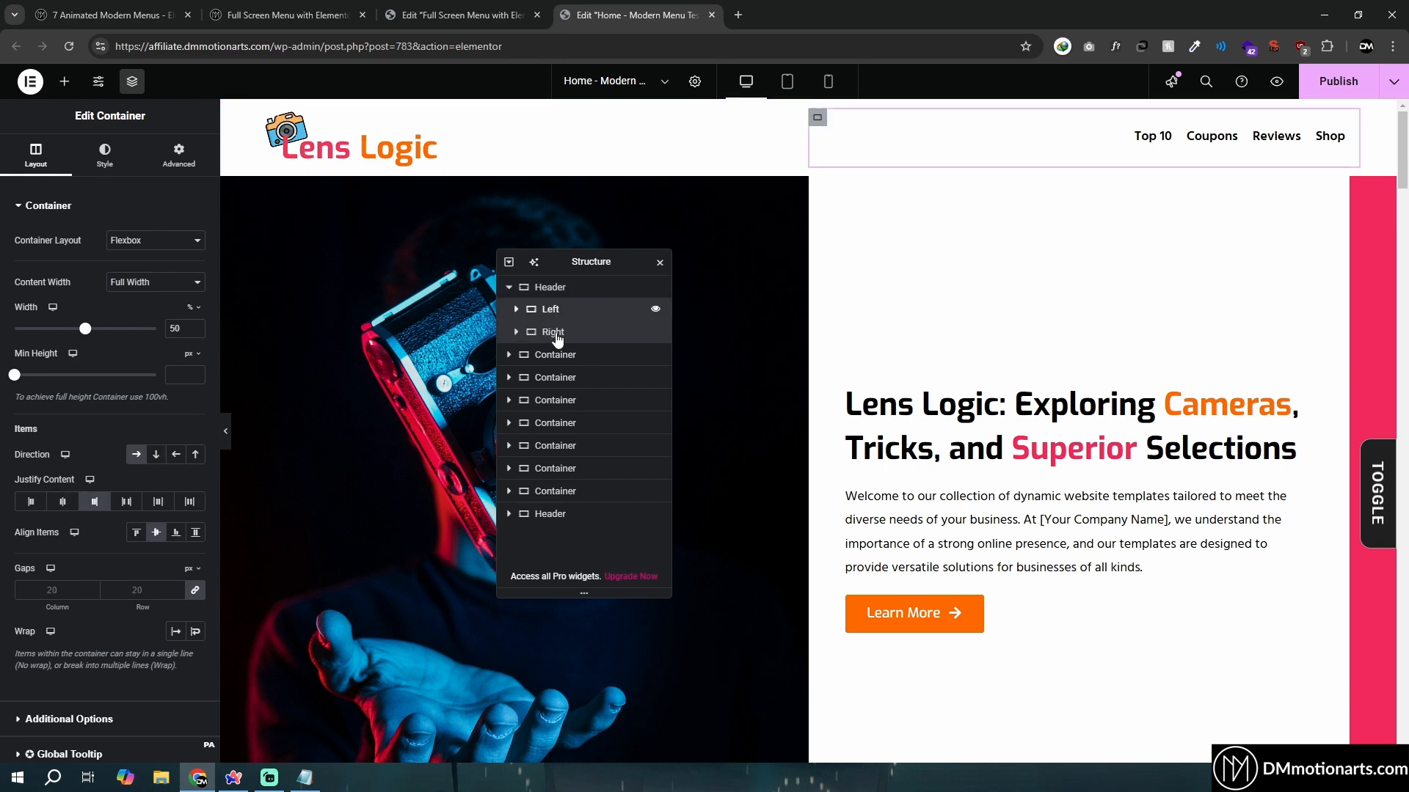
left_click(547, 287)
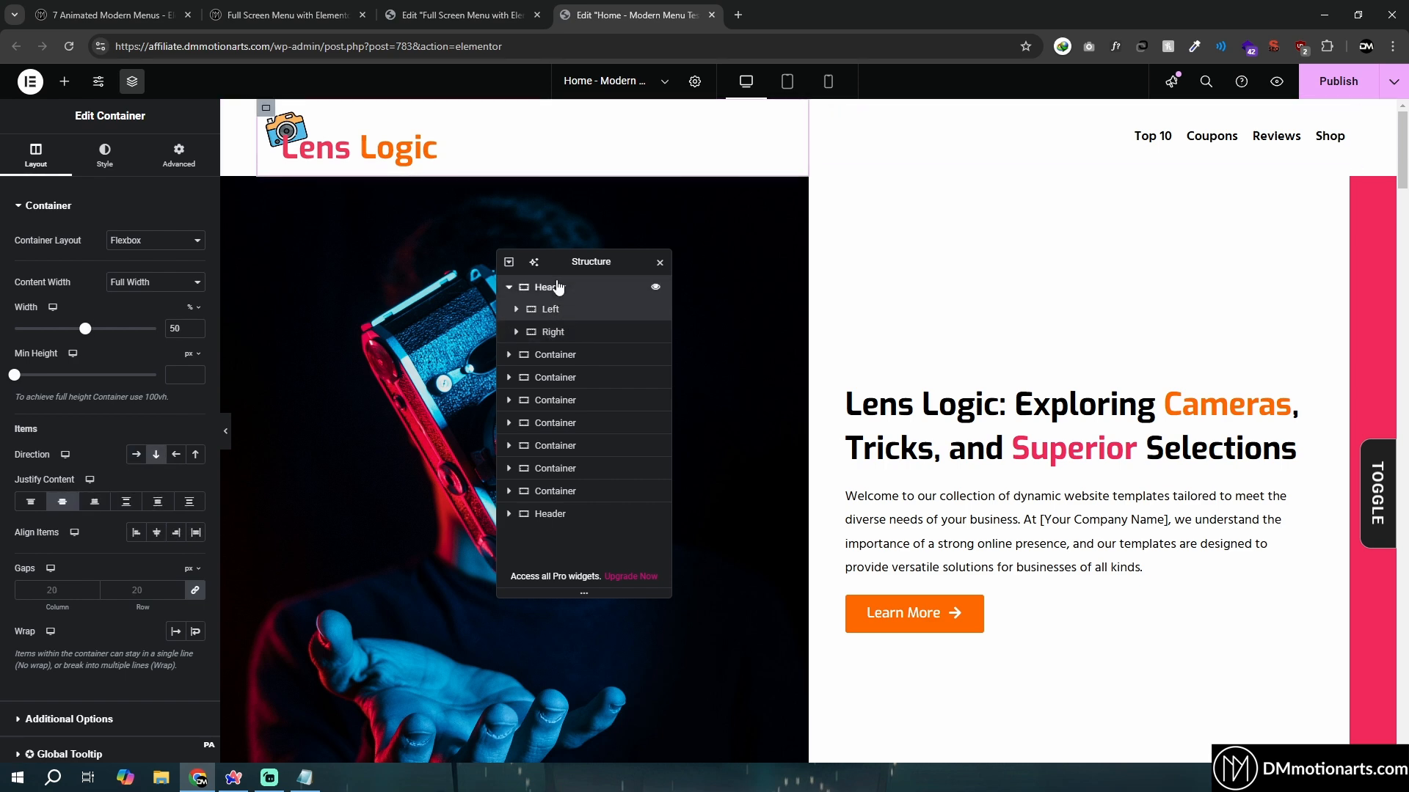
left_click(178, 155)
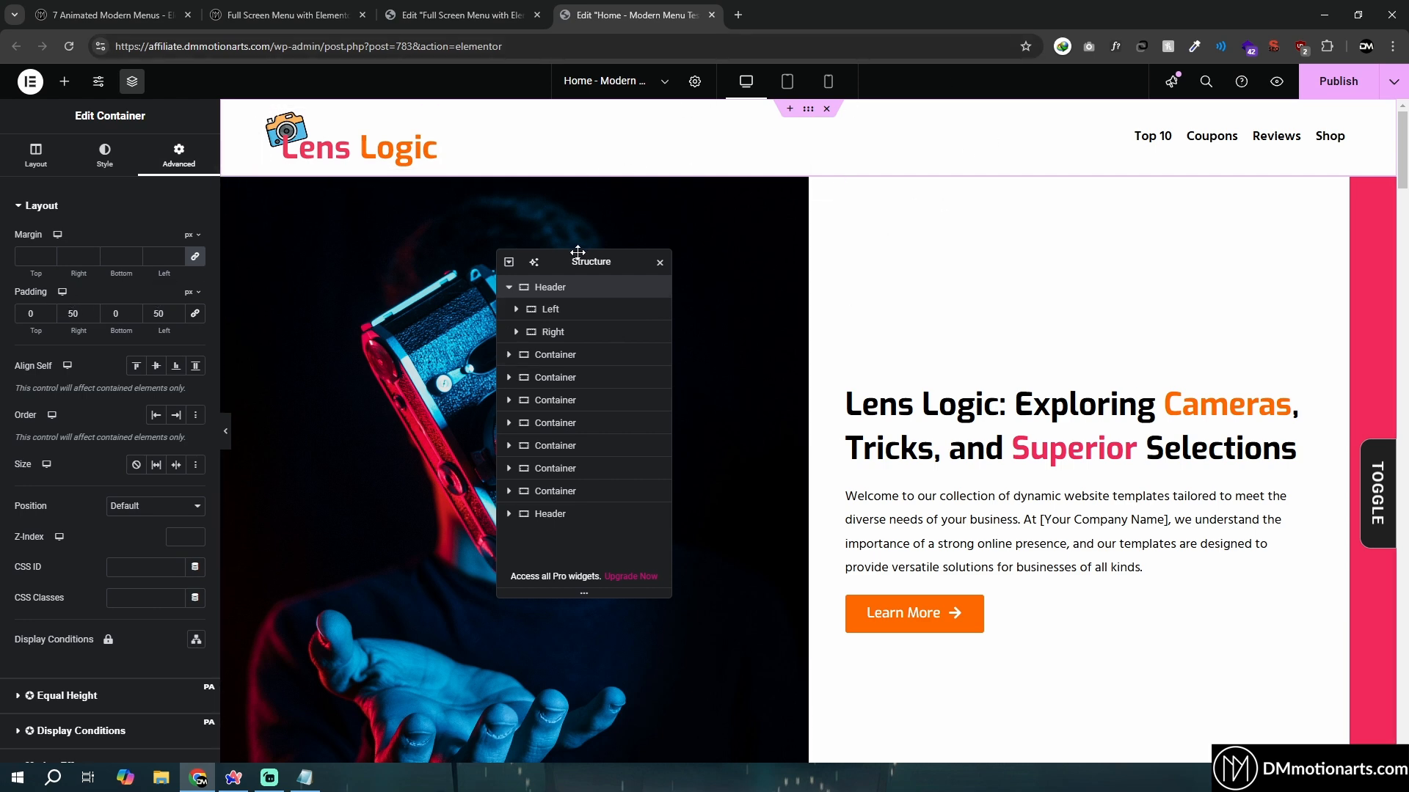
left_click_drag(578, 253, 755, 275)
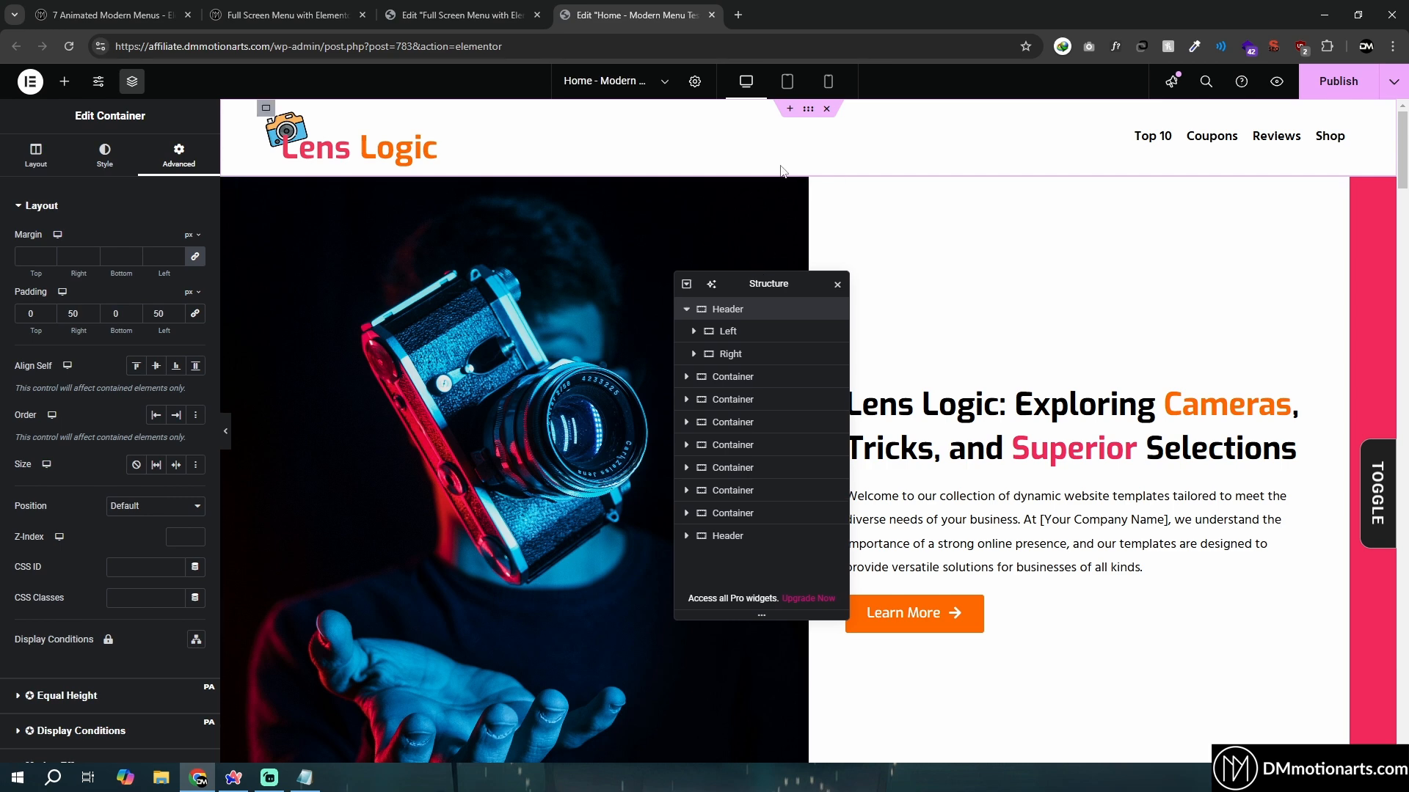
Select the header's Right container and check the hamburger icon and menu layout in the full-screen menu demo
left_click(720, 357)
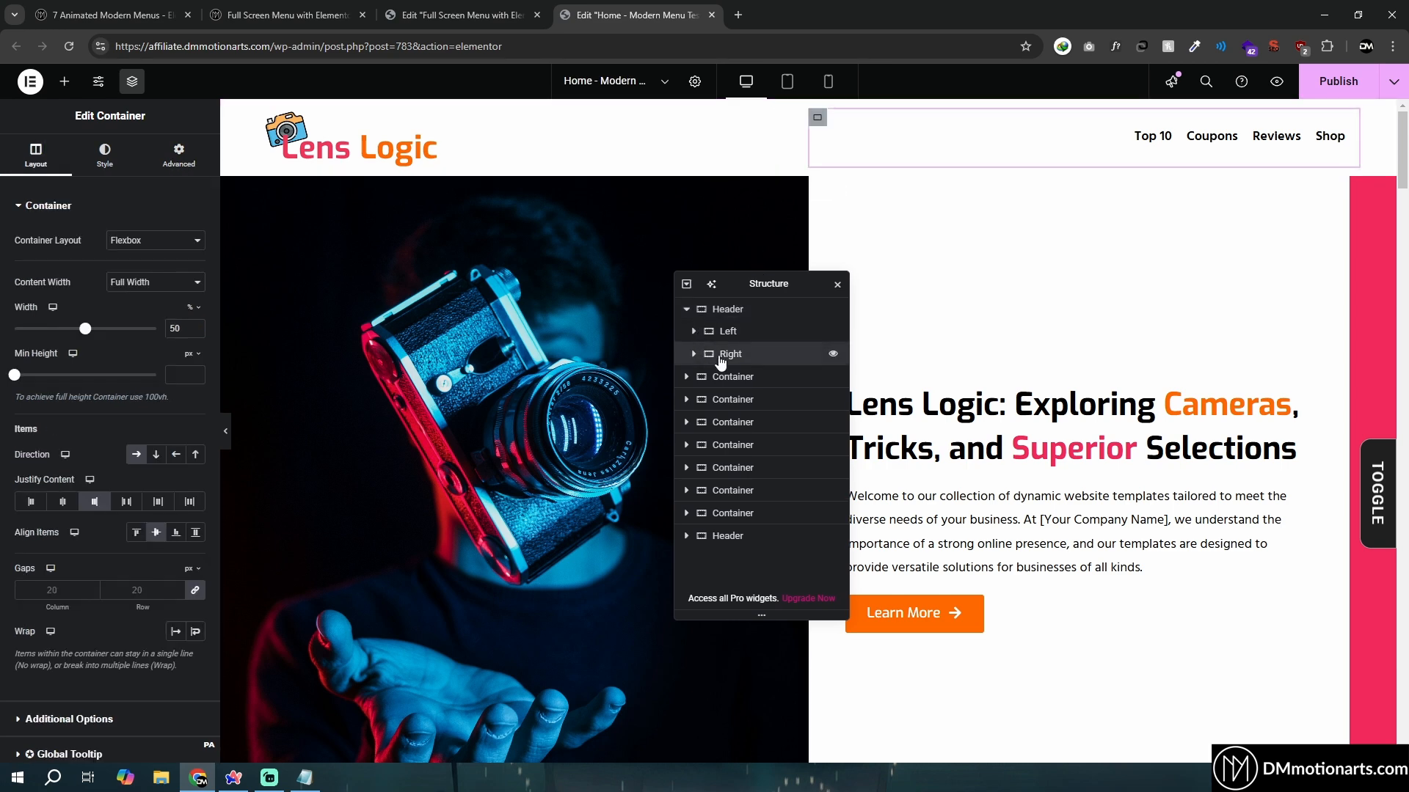
left_click(303, 4)
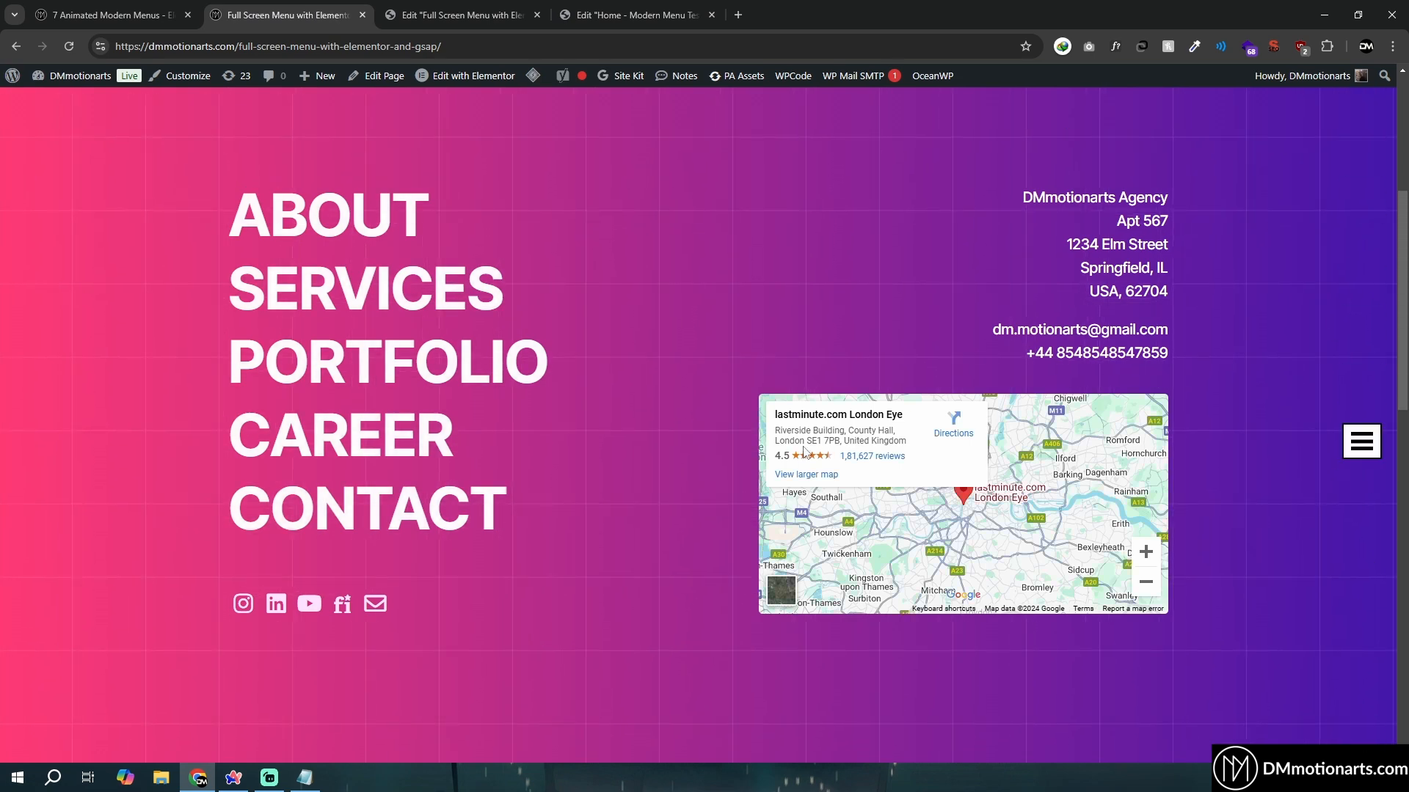
left_click(1361, 163)
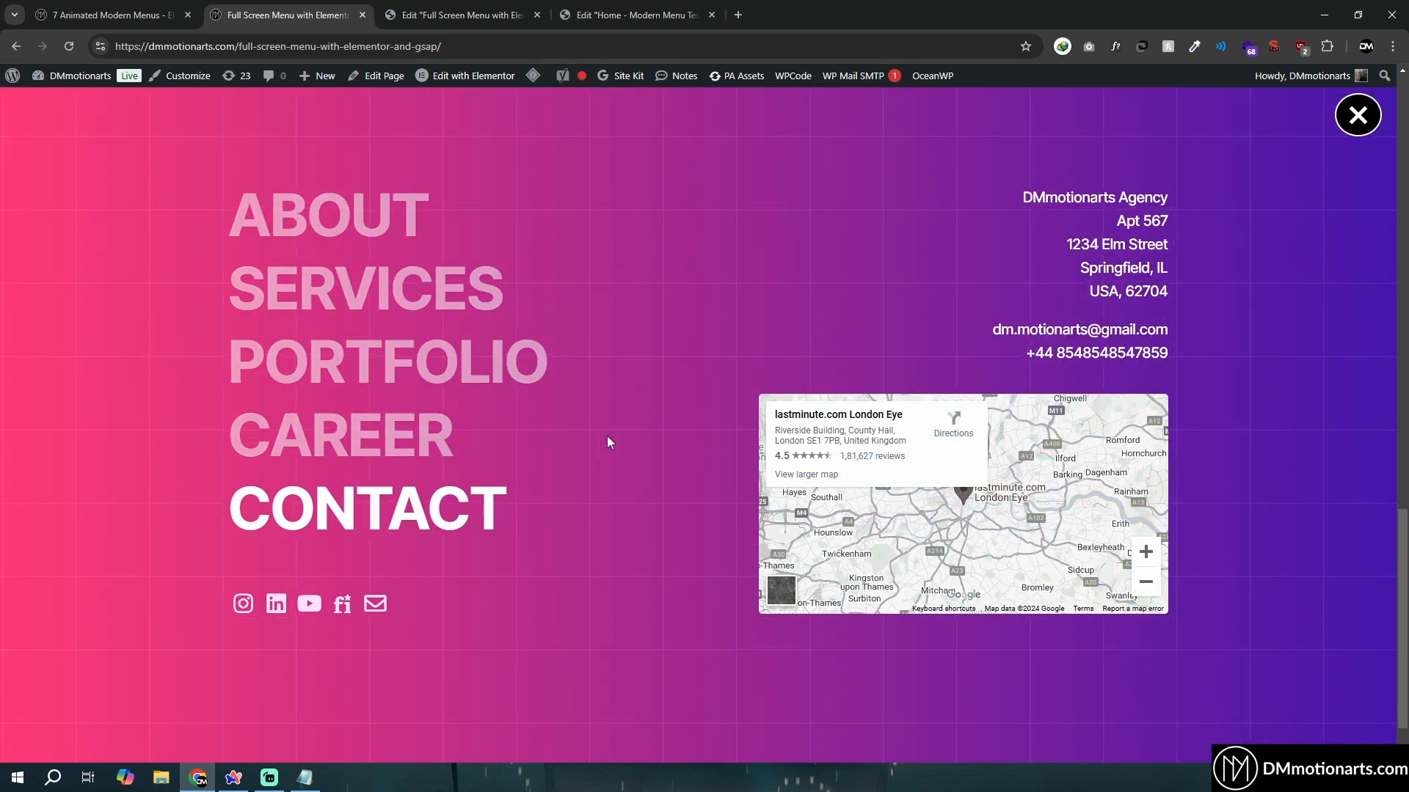
Set the top Header container's position to Fixed with a z-index of 99 and check it over the page
left_click(594, 12)
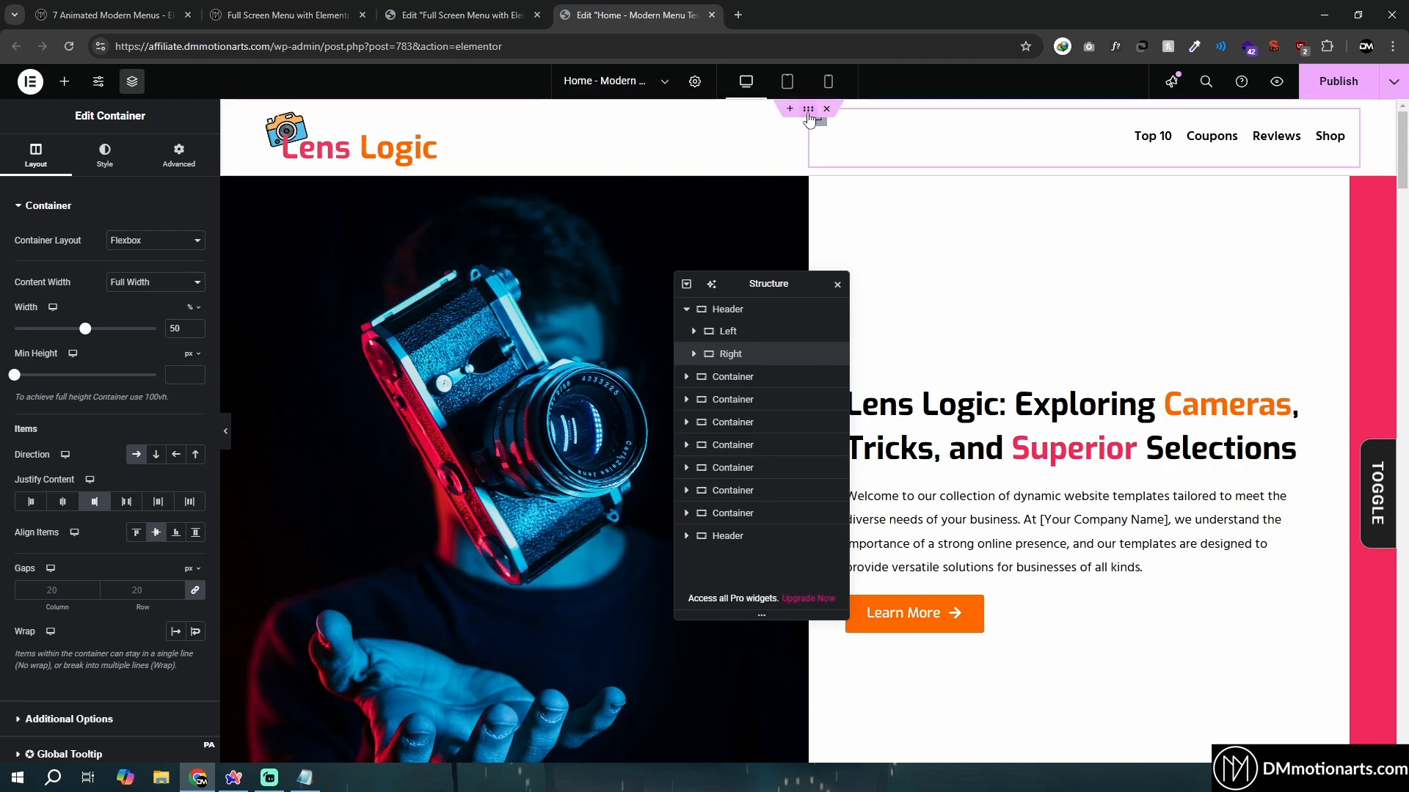
left_click(809, 117)
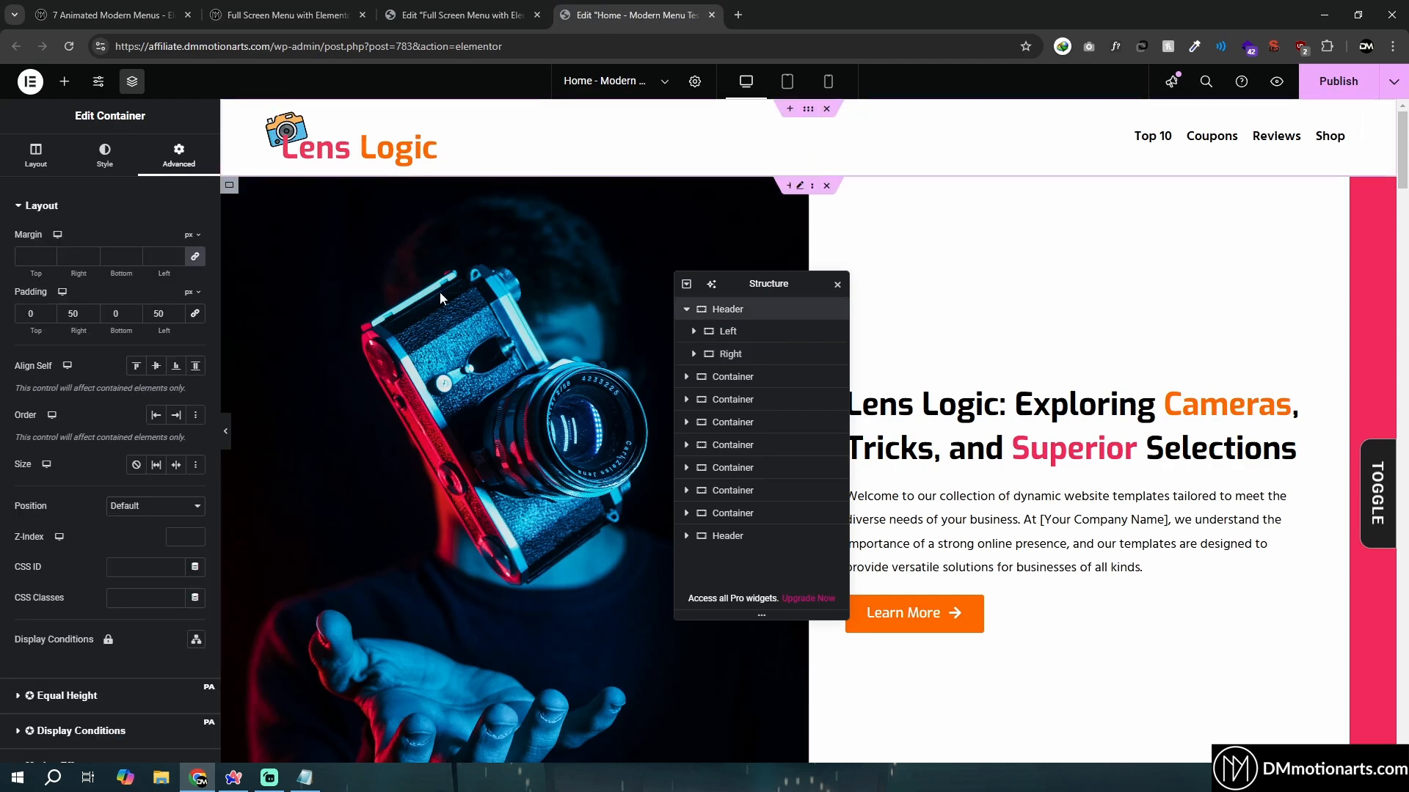
scroll(462, 304, "down", 5)
scroll(487, 320, "up", 5)
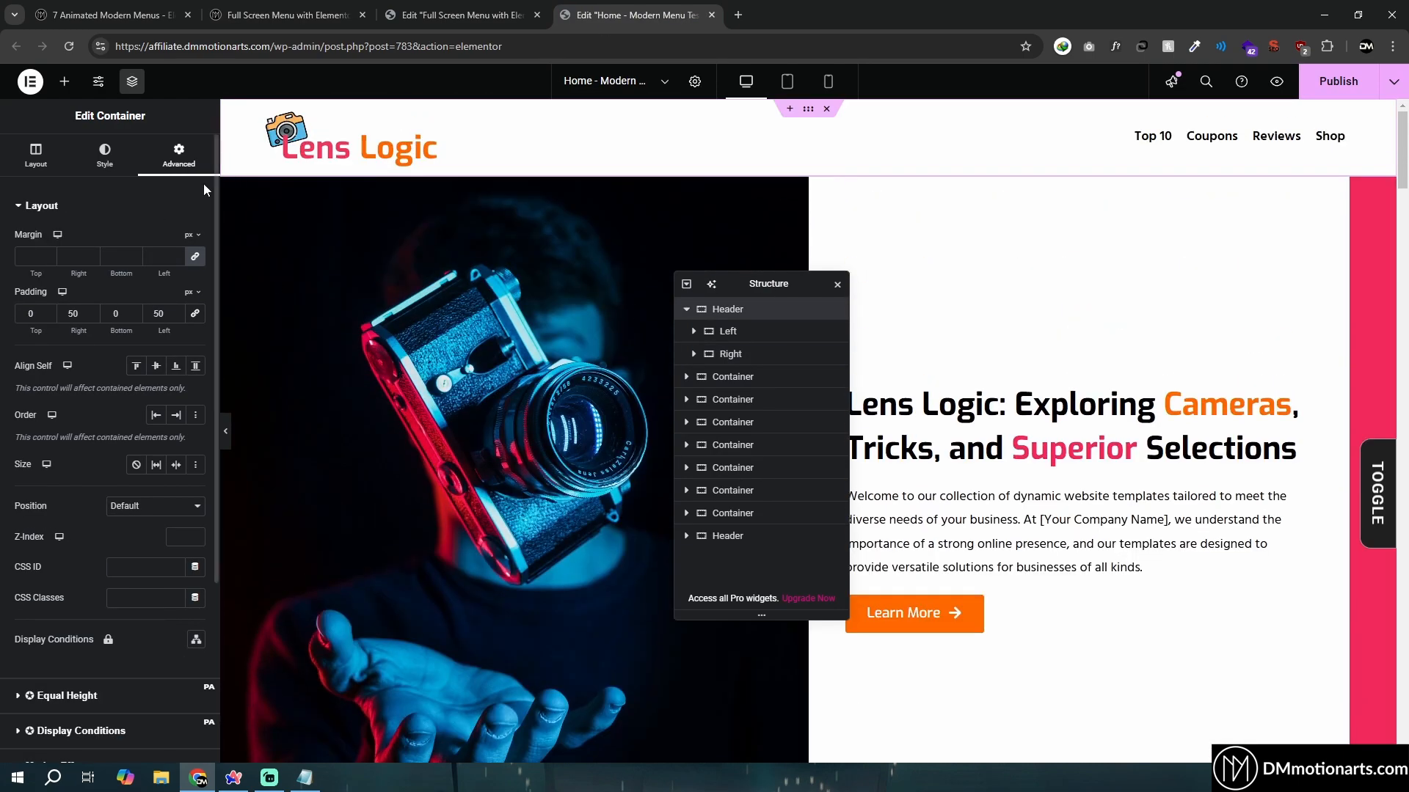
left_click(173, 507)
left_click(128, 561)
scroll(130, 490, "down", 3)
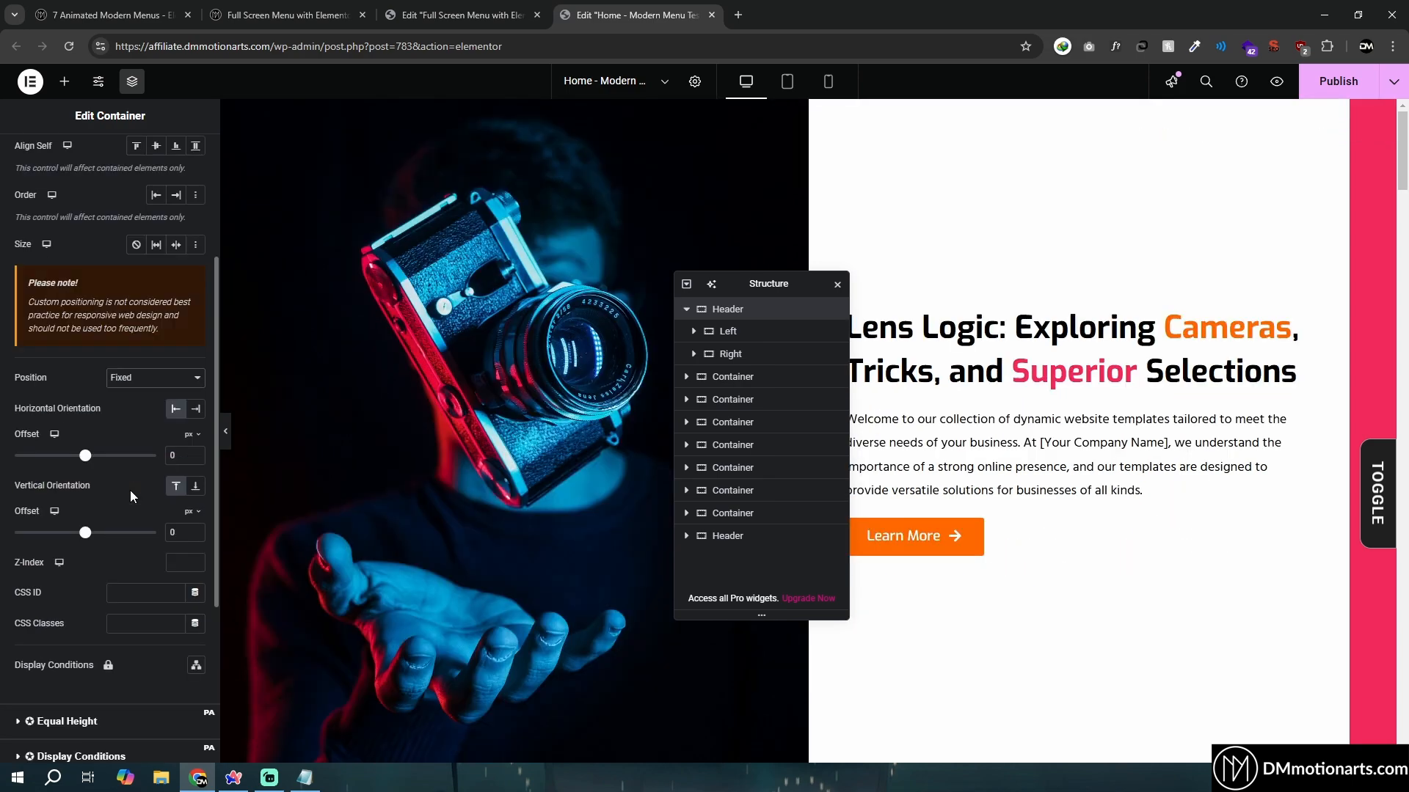
scroll(130, 496, "down", 1)
type("99")
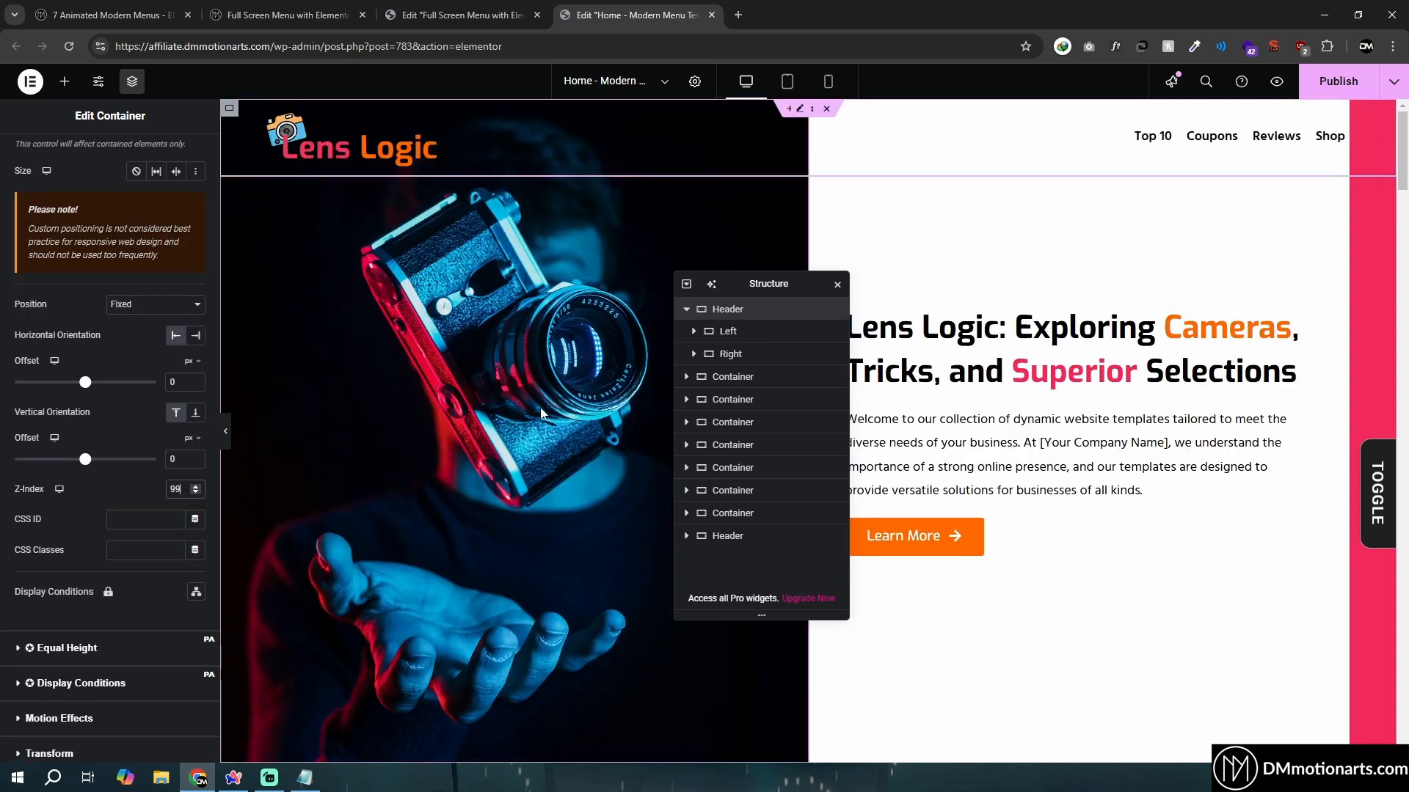
scroll(544, 406, "down", 6)
scroll(490, 358, "up", 6)
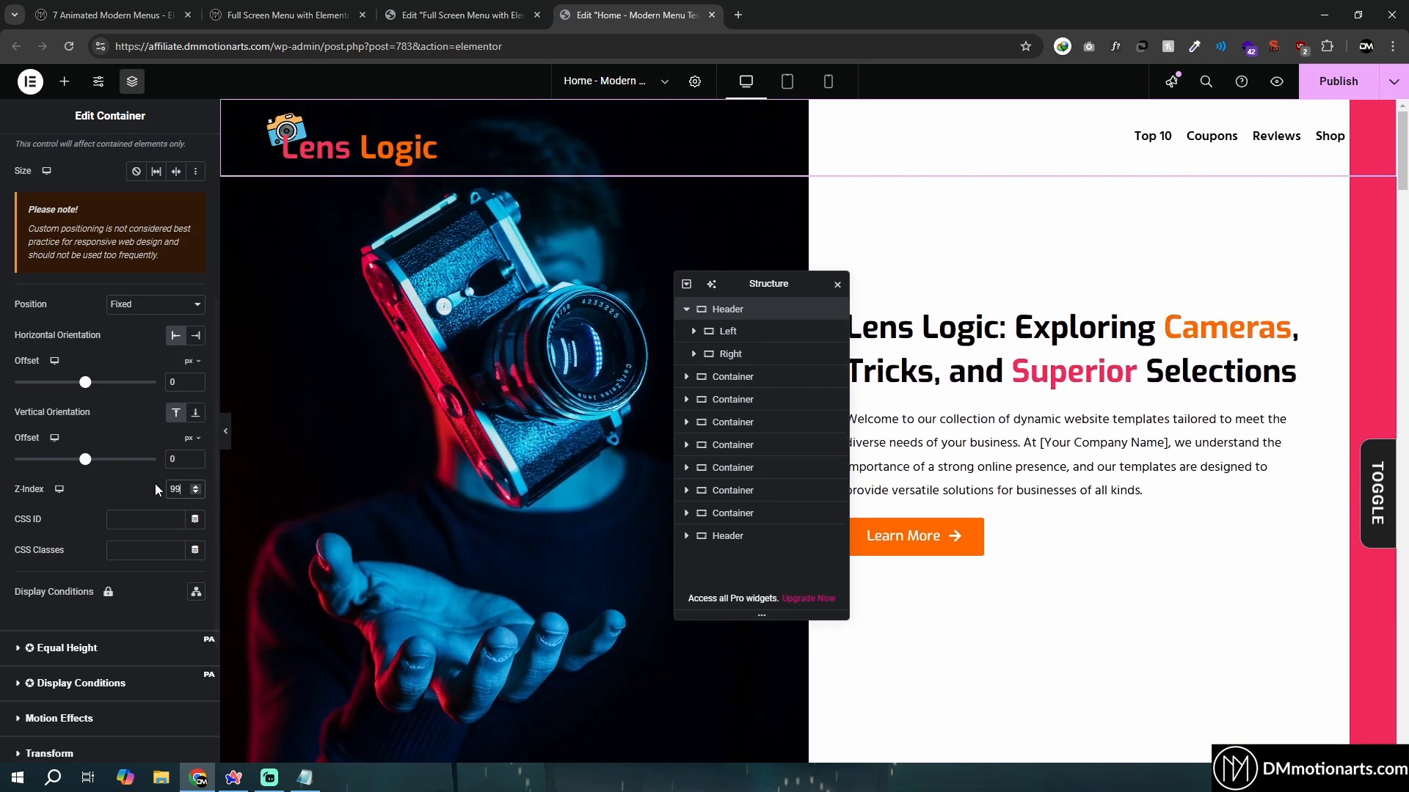
Return the Header container's position to Default and move the Structure panel off the hero text
left_click(155, 304)
left_click(140, 321)
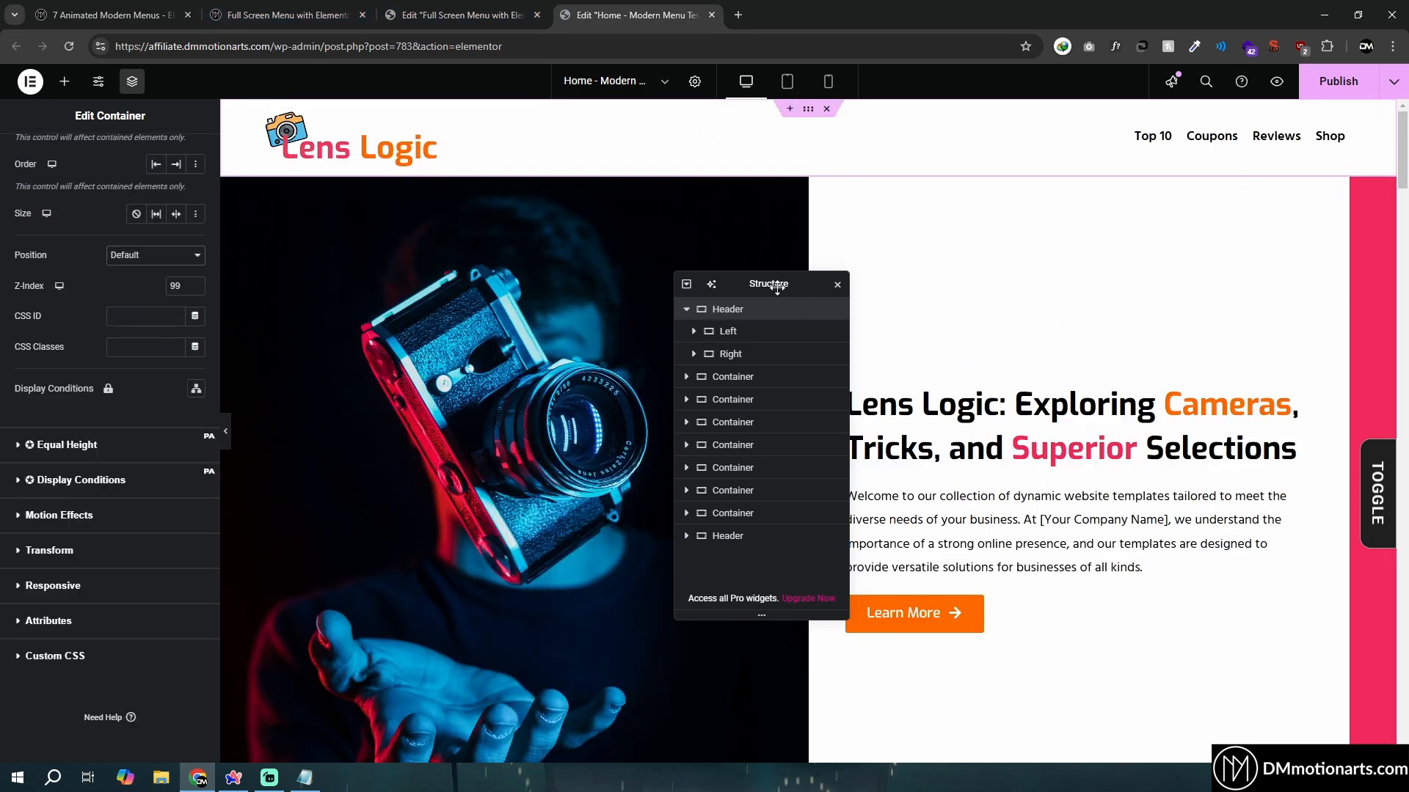
left_click_drag(777, 289, 732, 310)
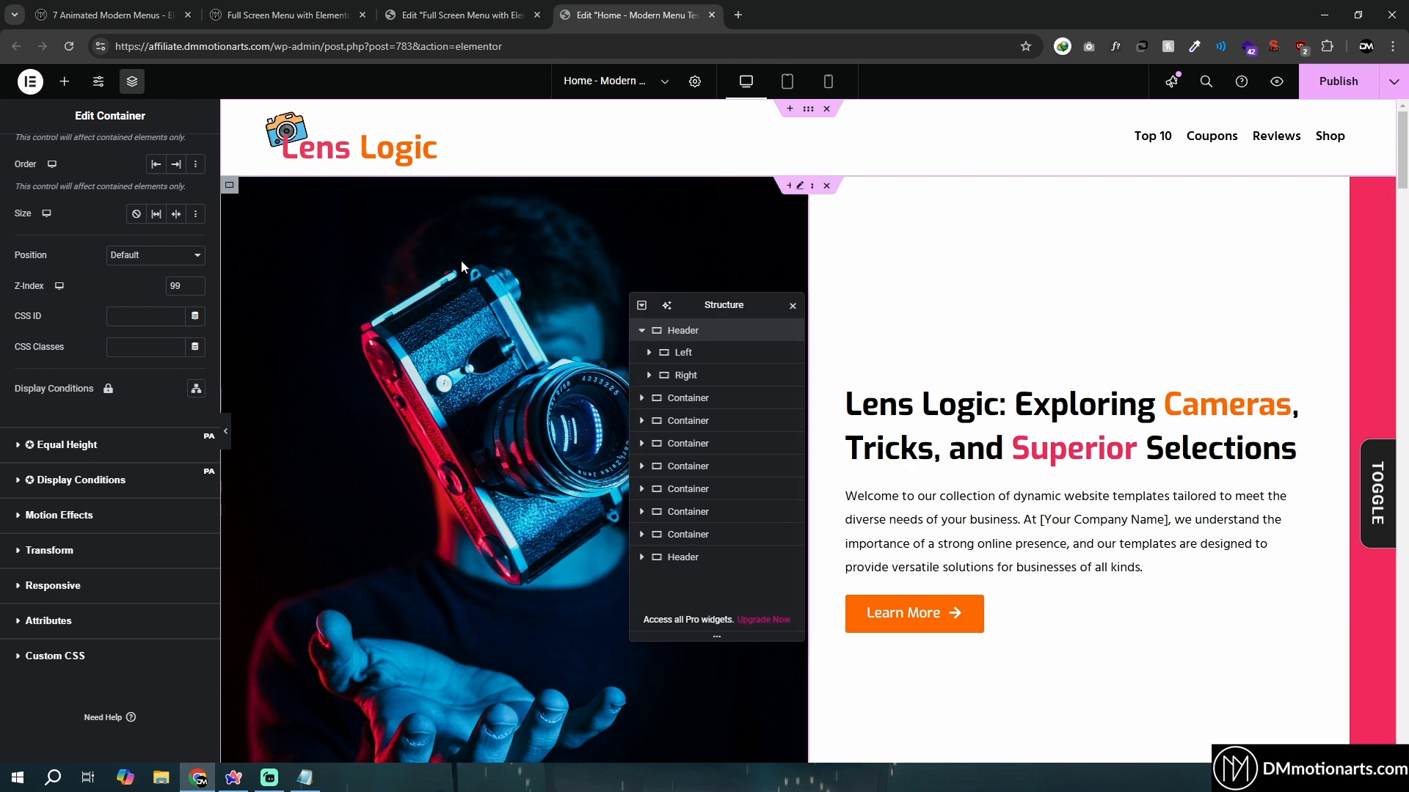
scroll(704, 279, "down", 1)
scroll(741, 330, "up", 1)
Add an HTML widget after the Mega Menu in the header's Right container
left_click(691, 376)
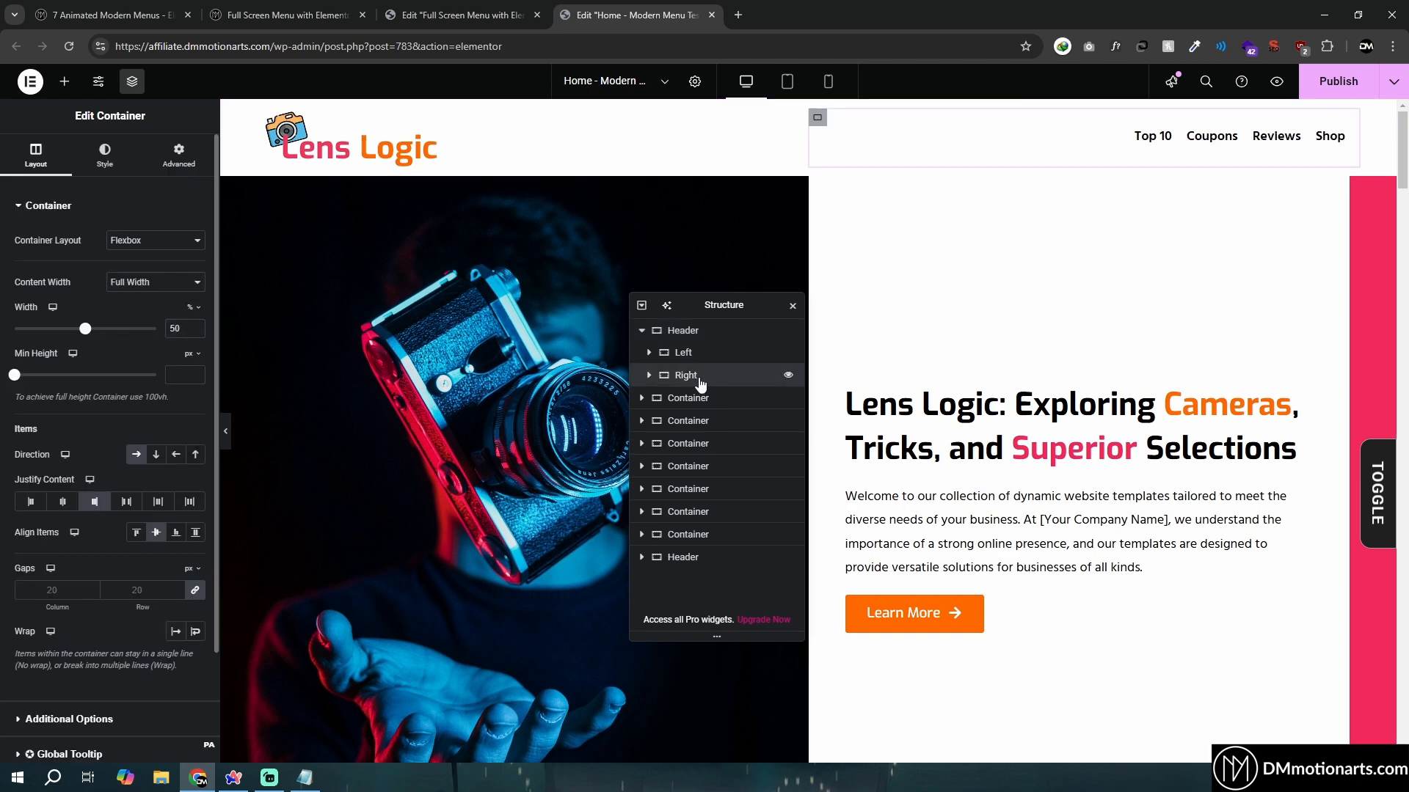
left_click(64, 83)
type("html")
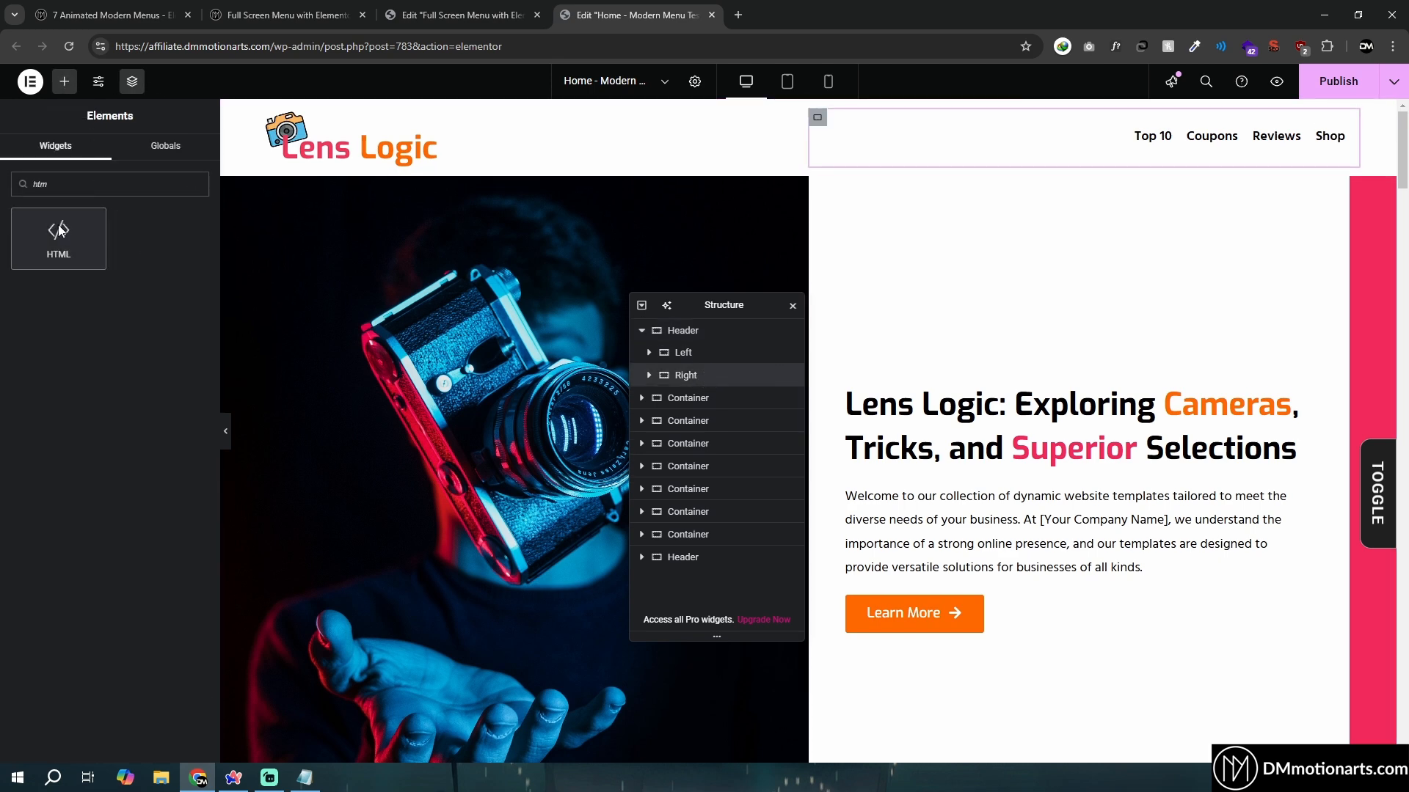
left_click_drag(60, 230, 1211, 139)
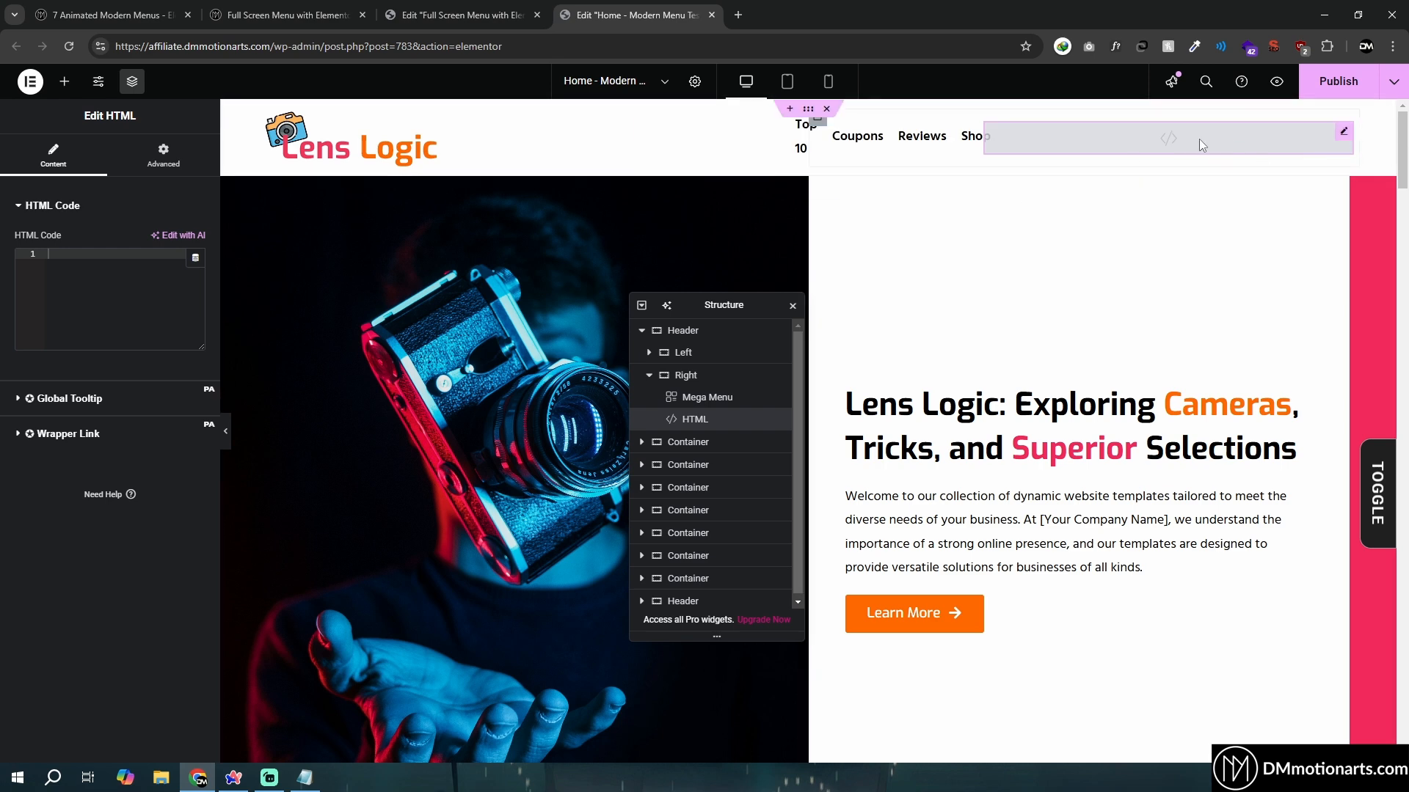
Copy the Hamburger Icon 3 code from the full-screen menu template into the new HTML widget
left_click(462, 14)
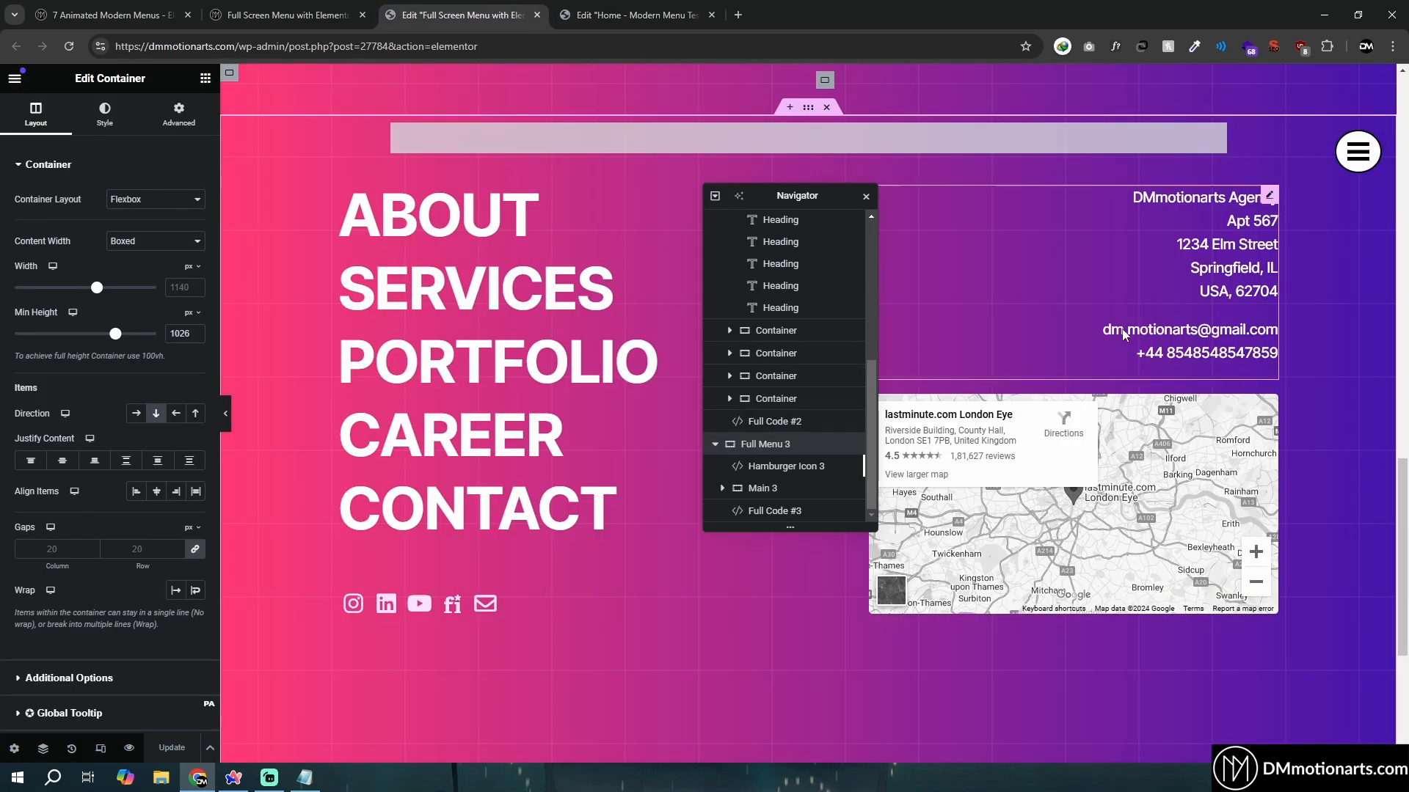
left_click(1352, 160)
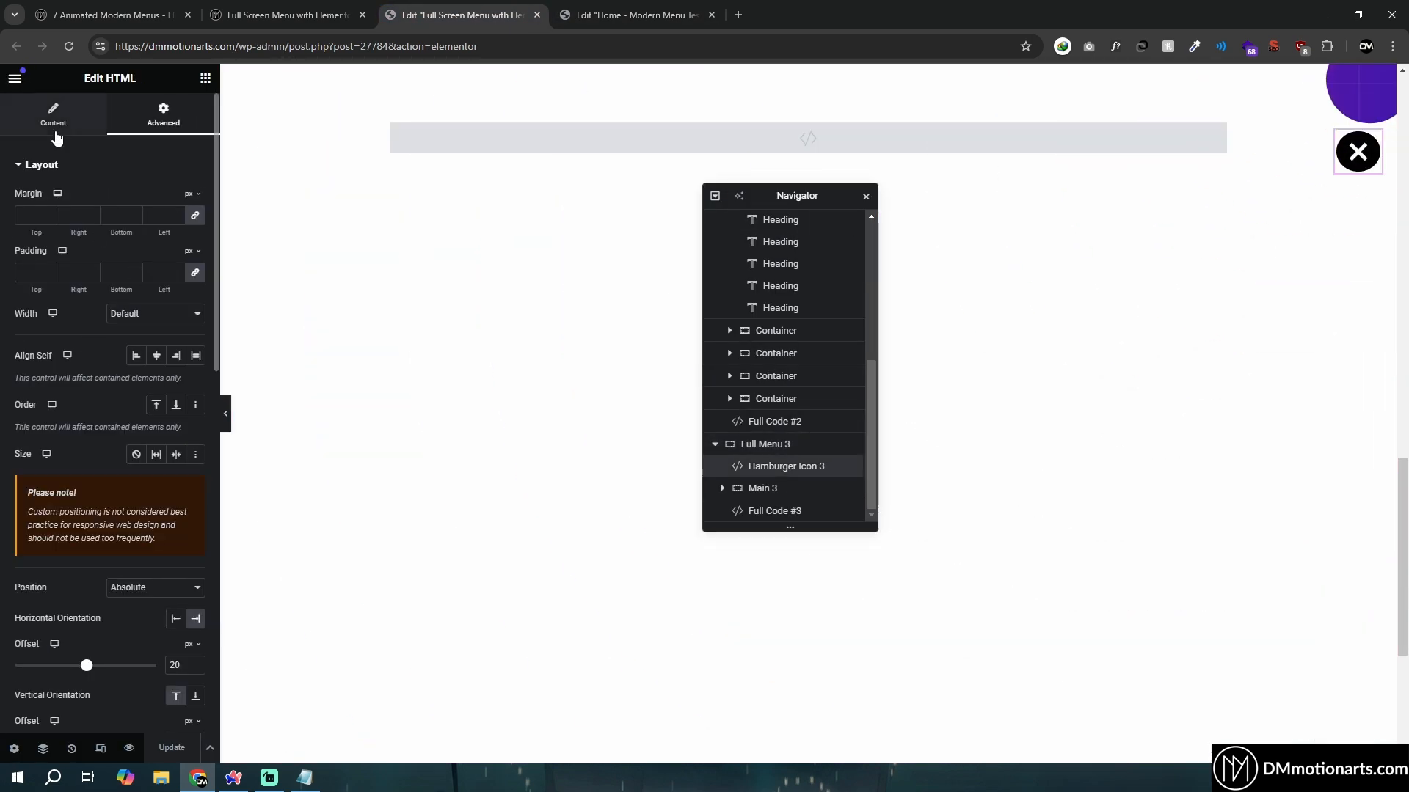
left_click(53, 116)
left_click(648, 11)
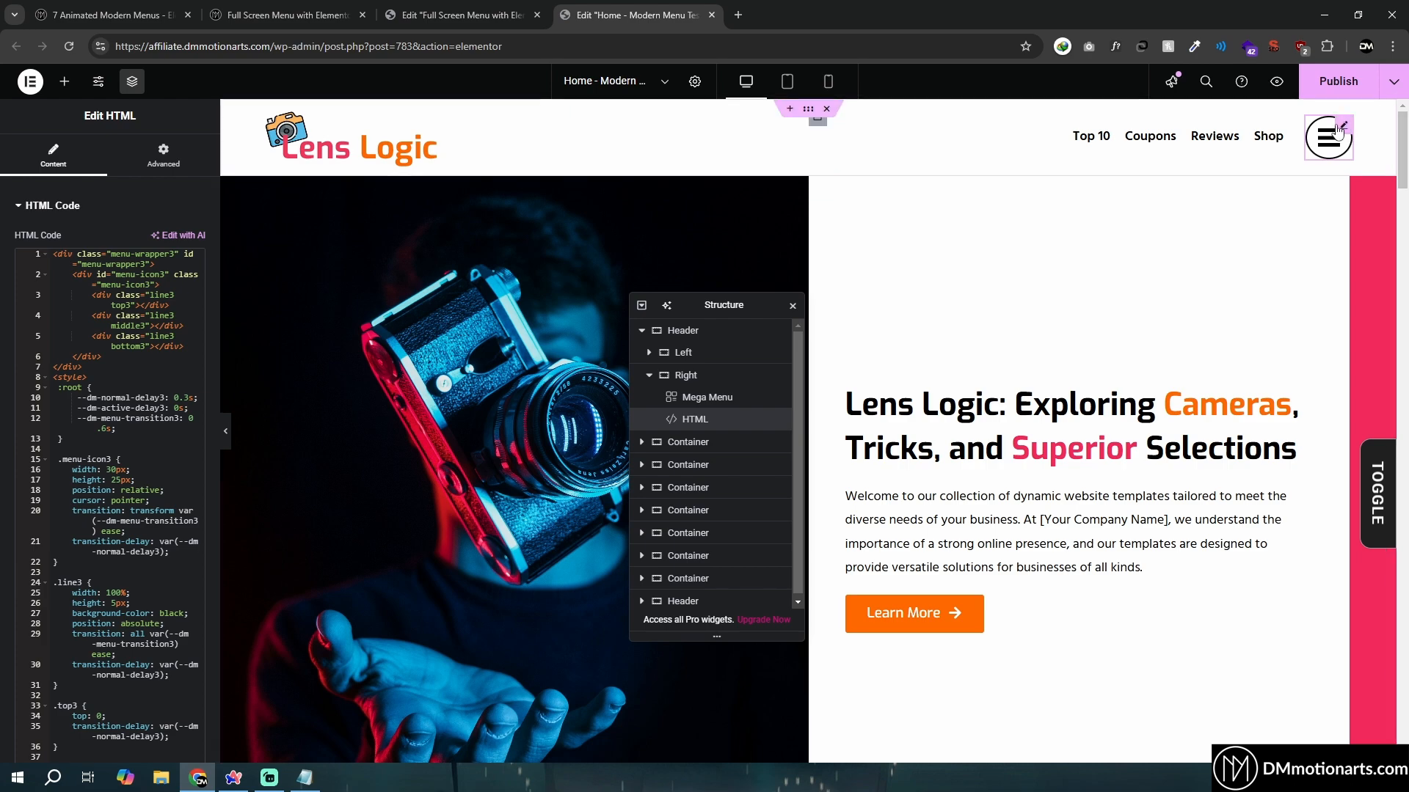
Look through the animated menus product gallery and close the red and black full-screen menu in the demo
left_click(289, 15)
left_click(162, 5)
left_click(618, 593)
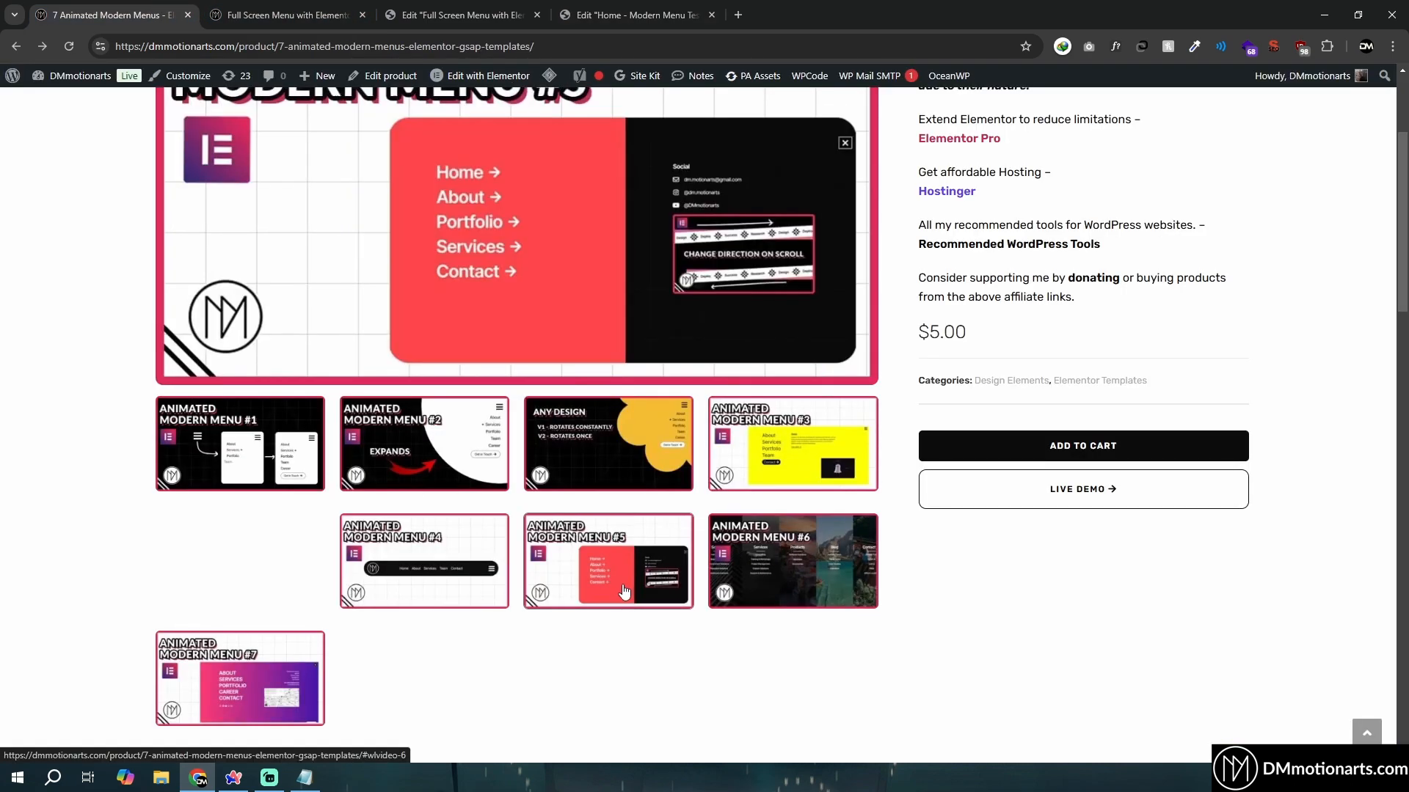
left_click(289, 15)
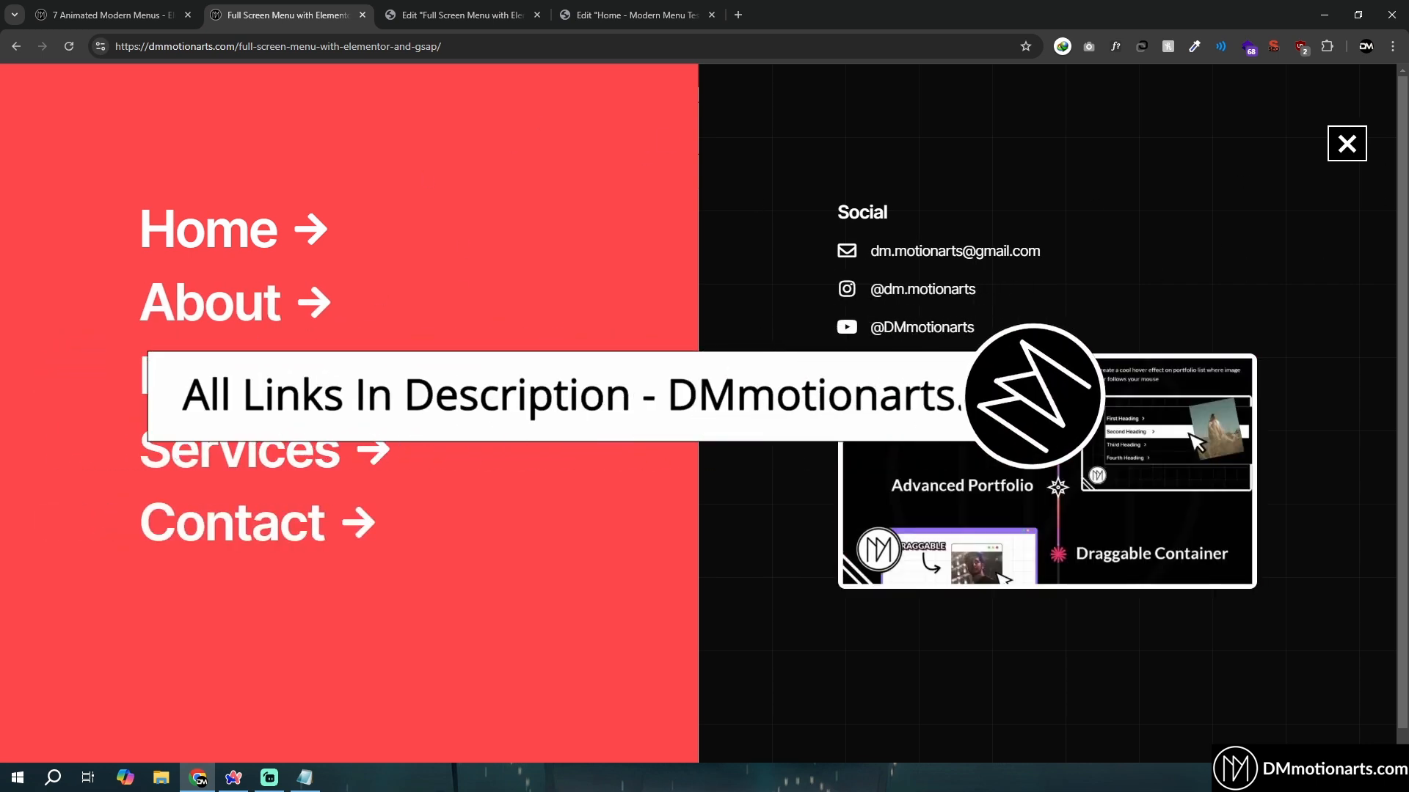
left_click(1335, 144)
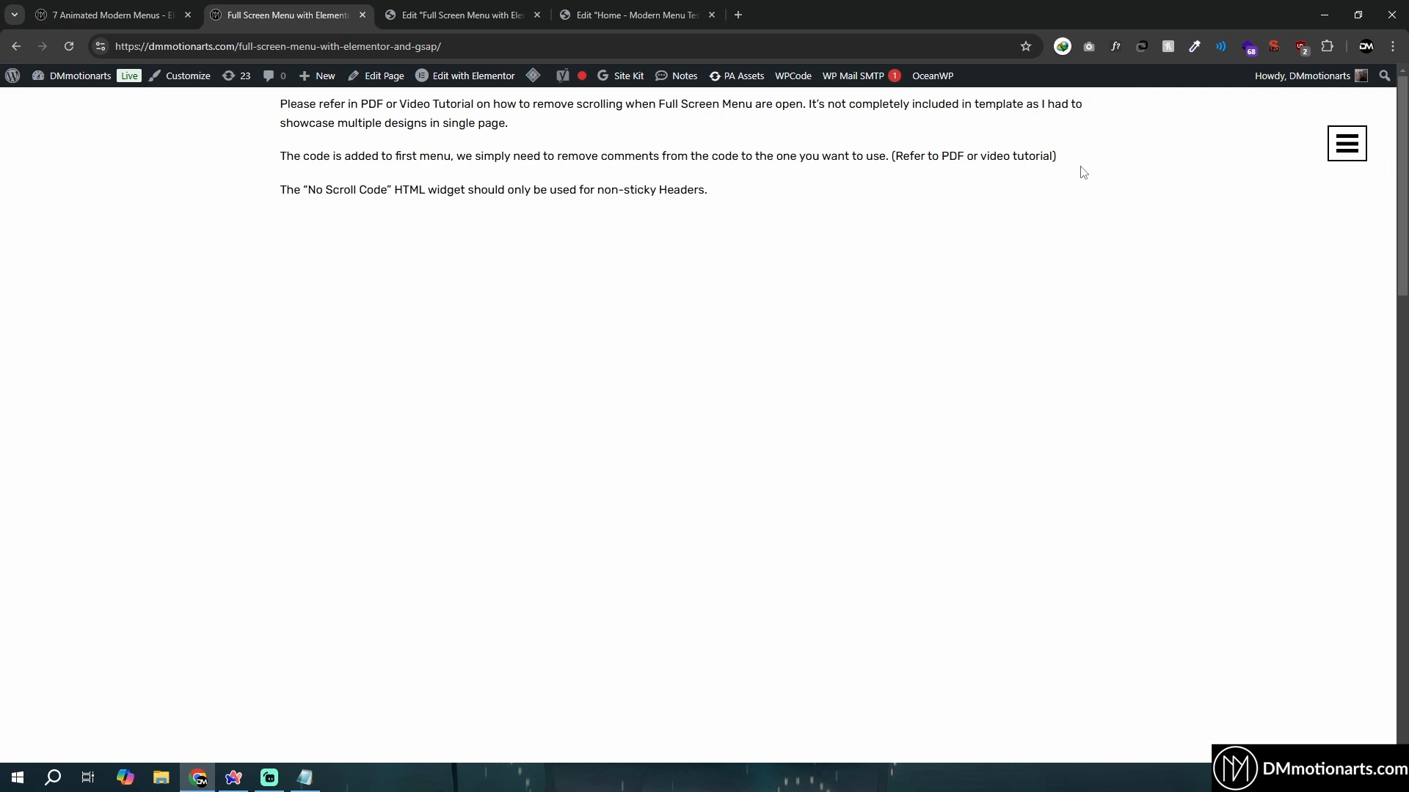
Test the hamburger icon's toggle animation in the Lens Logic header
key("ctrl+Tab")
key("ctrl+Tab")
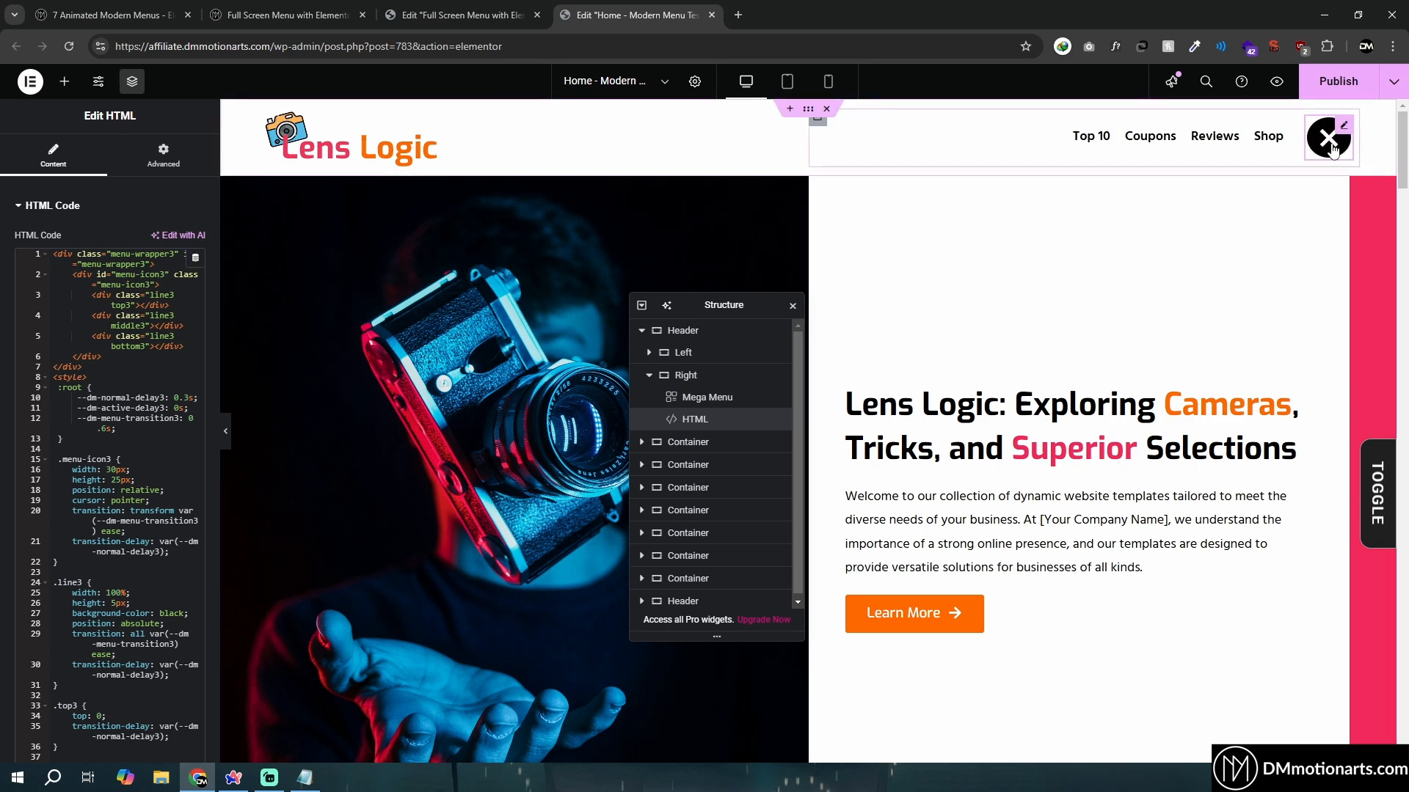
left_click(1331, 145)
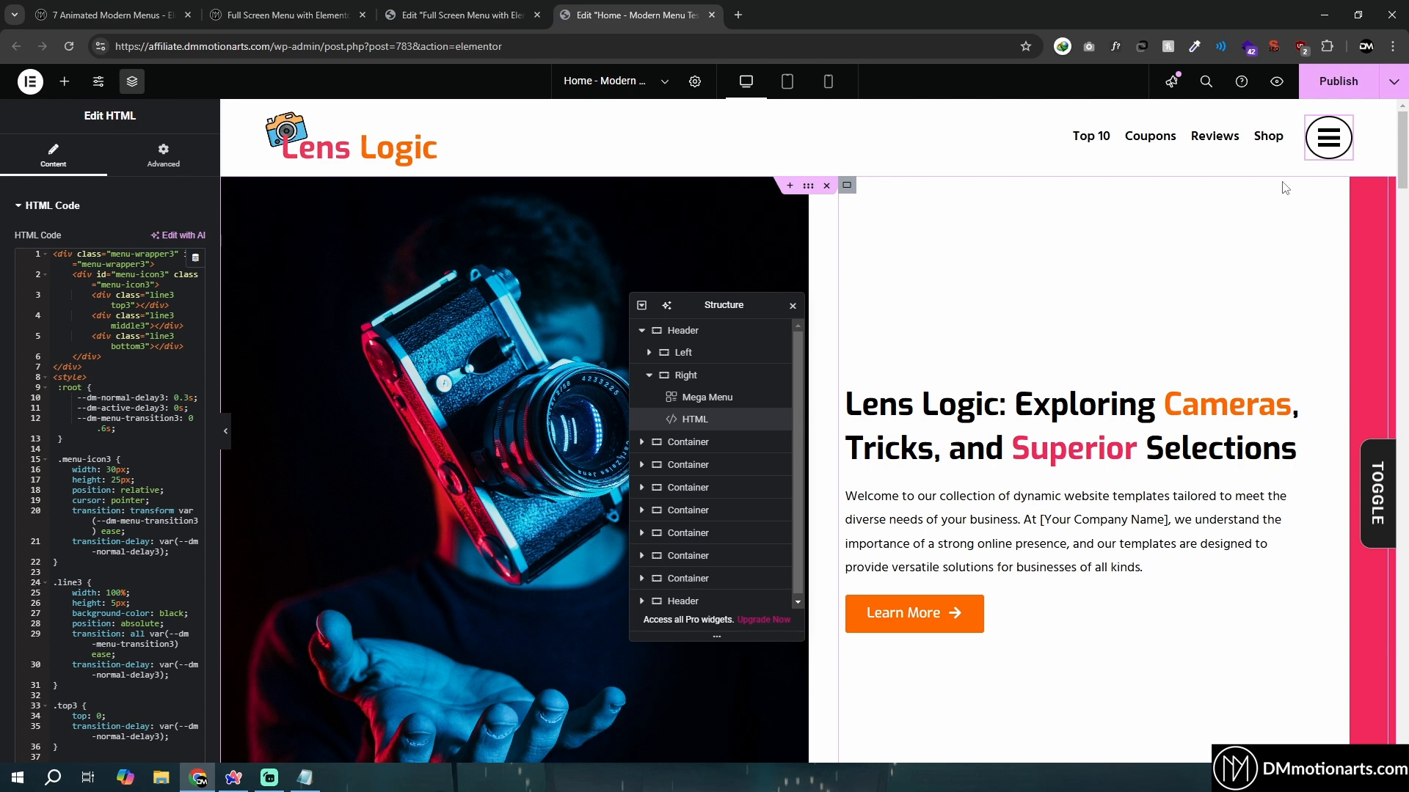
Rename the HTML widget as Hamburger Icon and give it the CSS class dm-toggle-full-3 from the Notepad notes
double_click(697, 422)
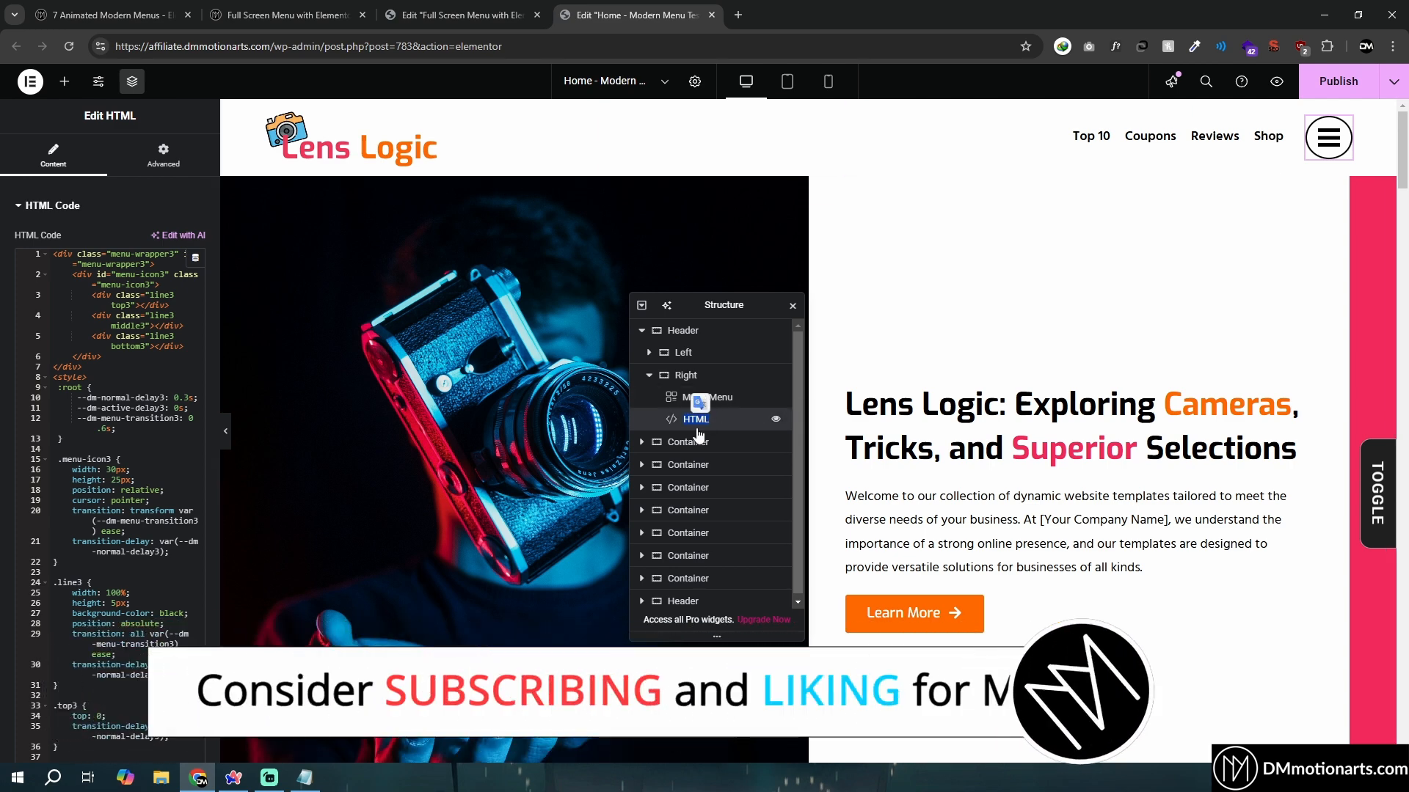
type("Hamburger Icon")
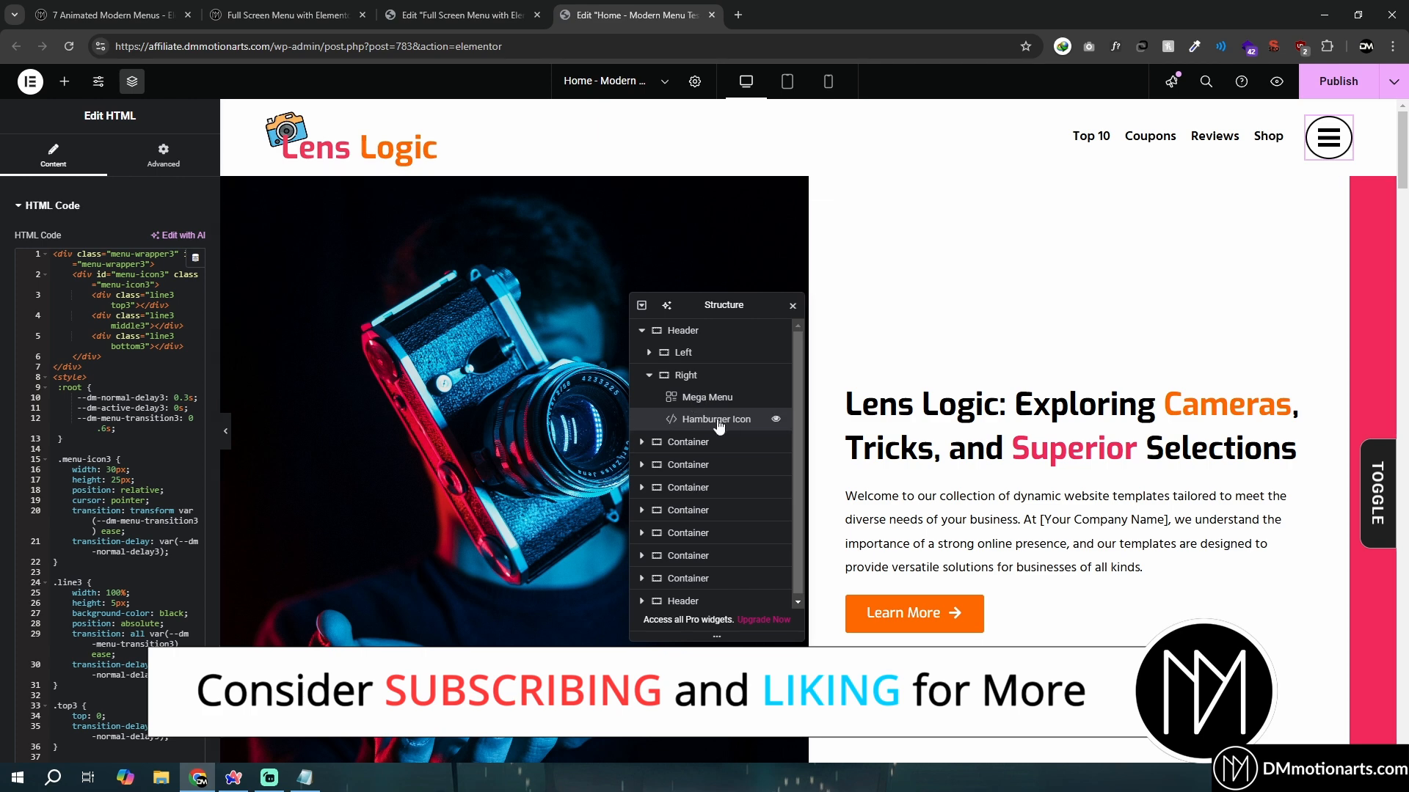
left_click(163, 154)
left_click(305, 777)
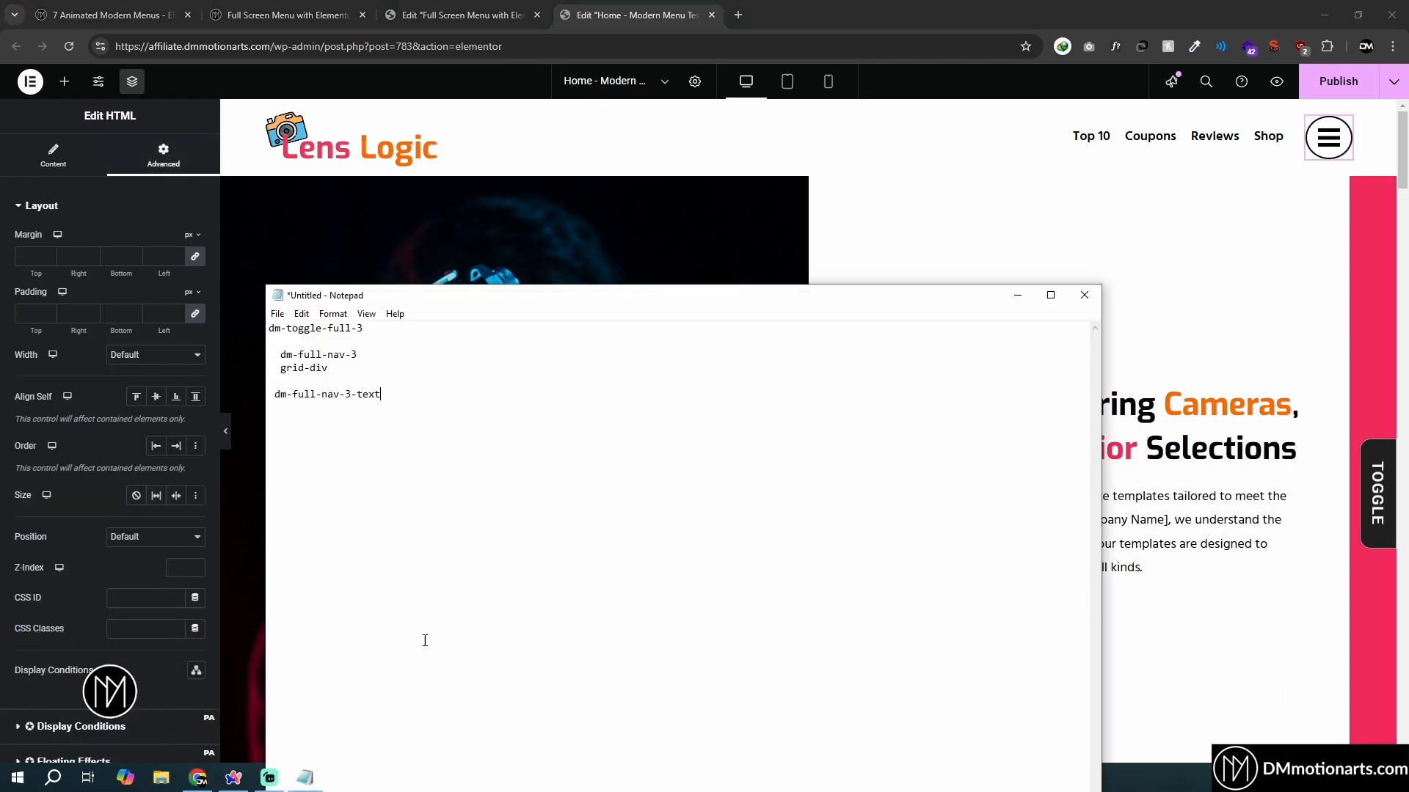
key("alt+Tab")
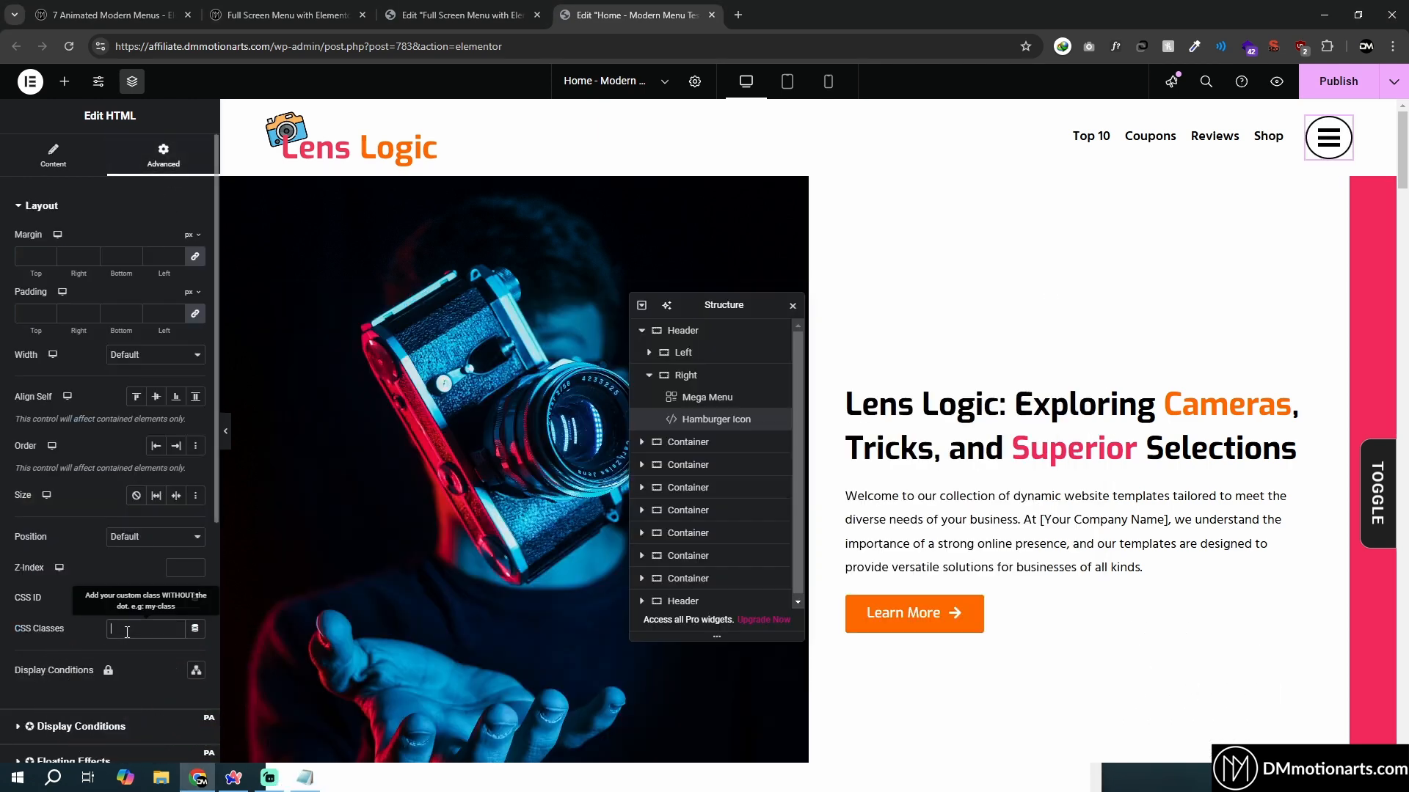
left_click(146, 629)
type("dm-toggle-full-3")
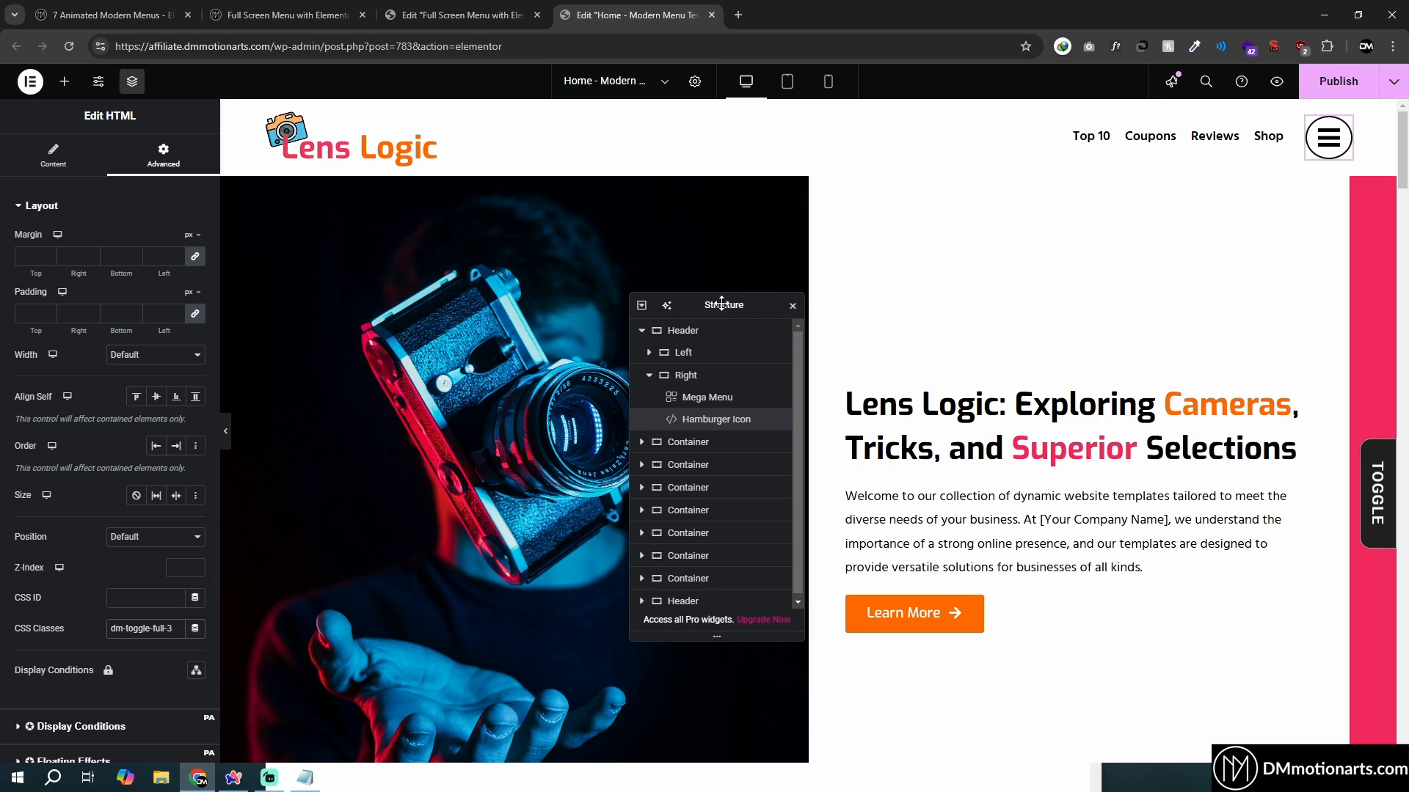
Review the third full-screen menu in the template demo, with its links, address and map layout
left_click(470, 14)
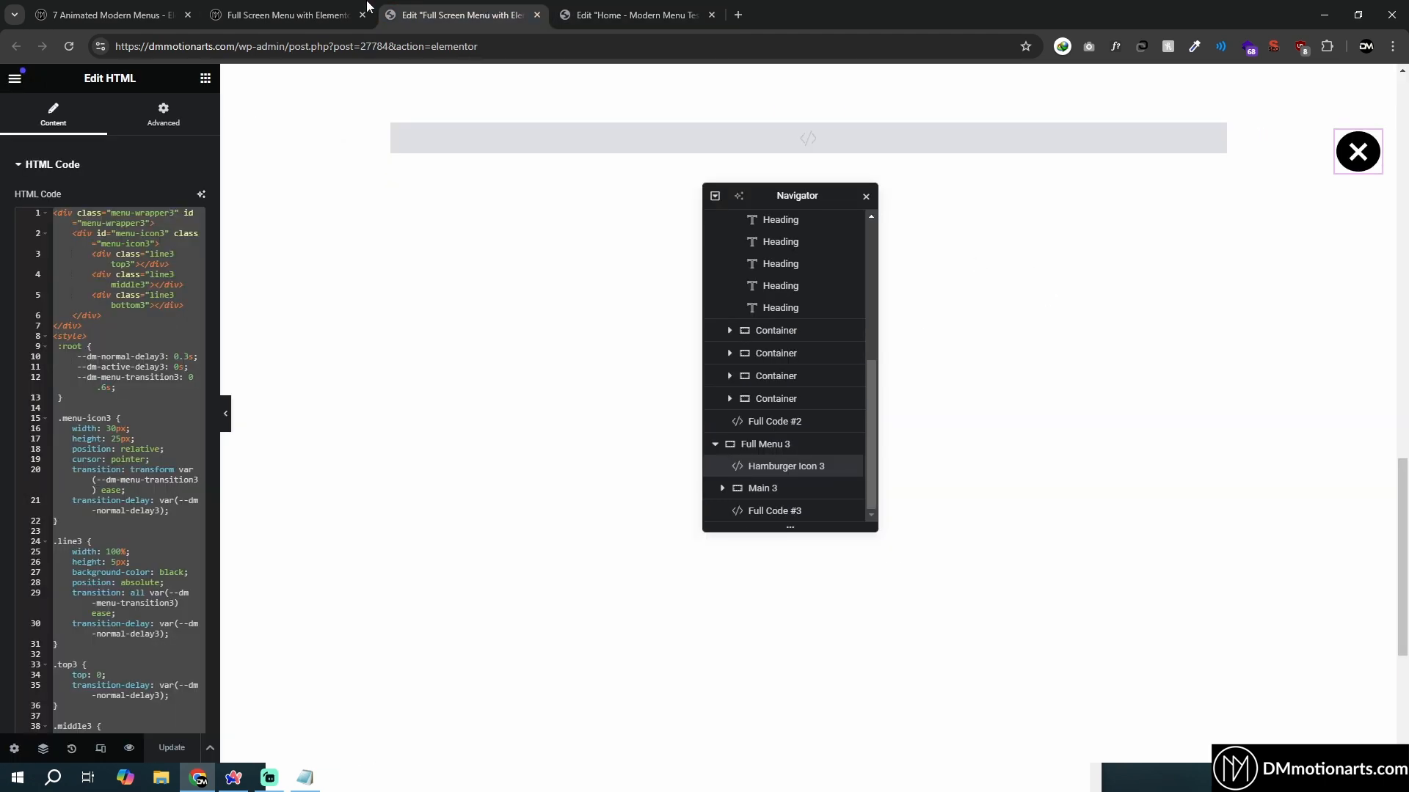
left_click(308, 15)
scroll(1157, 352, "down", 15)
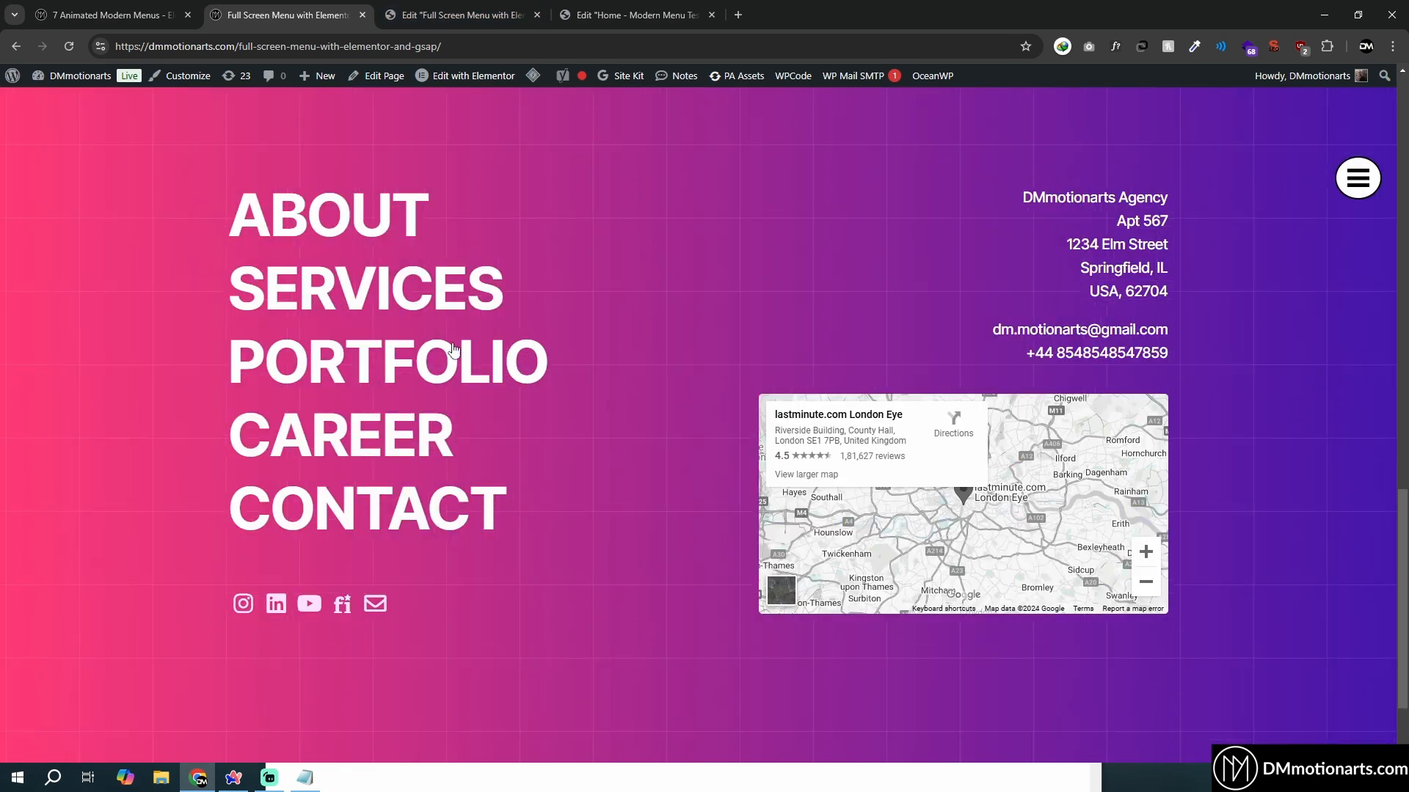
Add a two-column flexbox container between the Header and the hero section of the home page
left_click(631, 14)
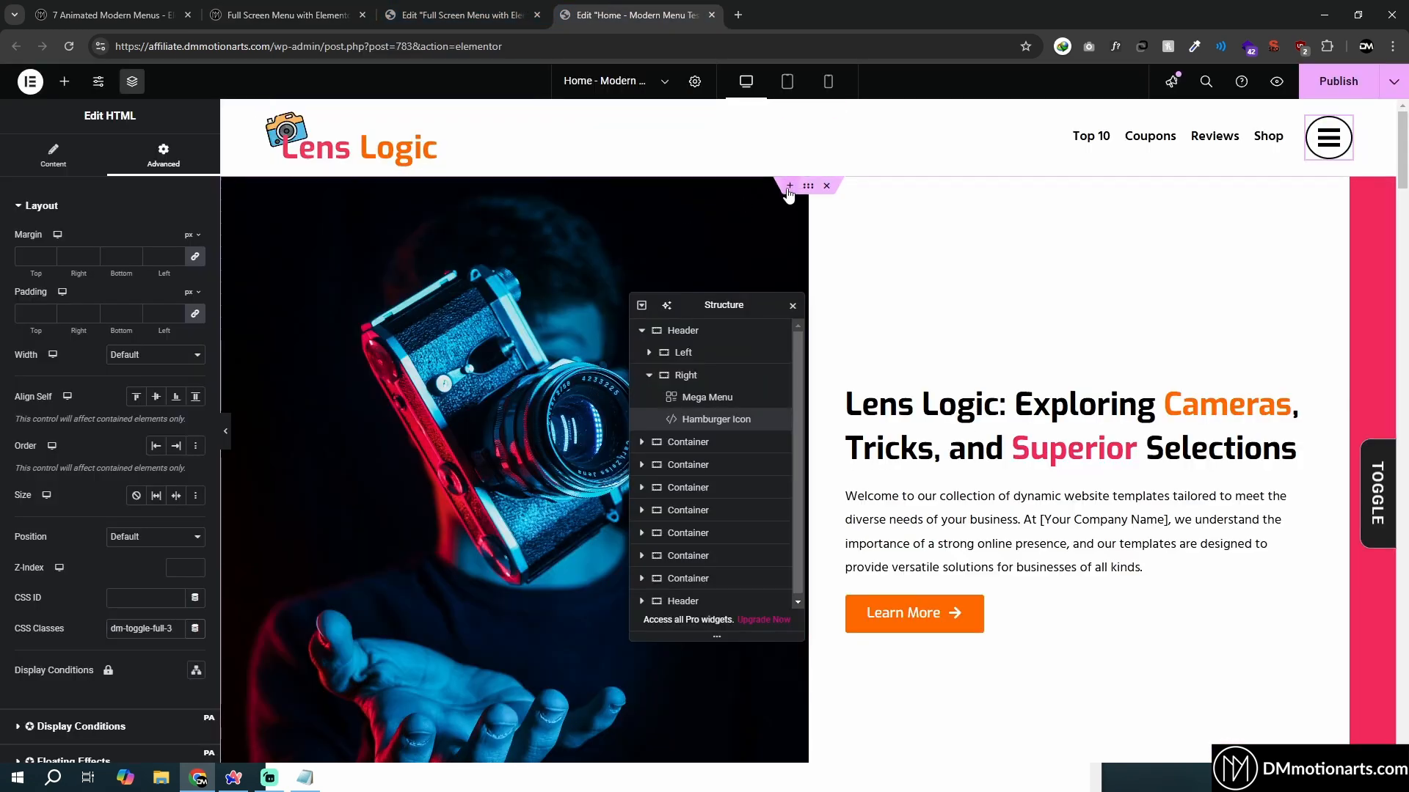
left_click(789, 187)
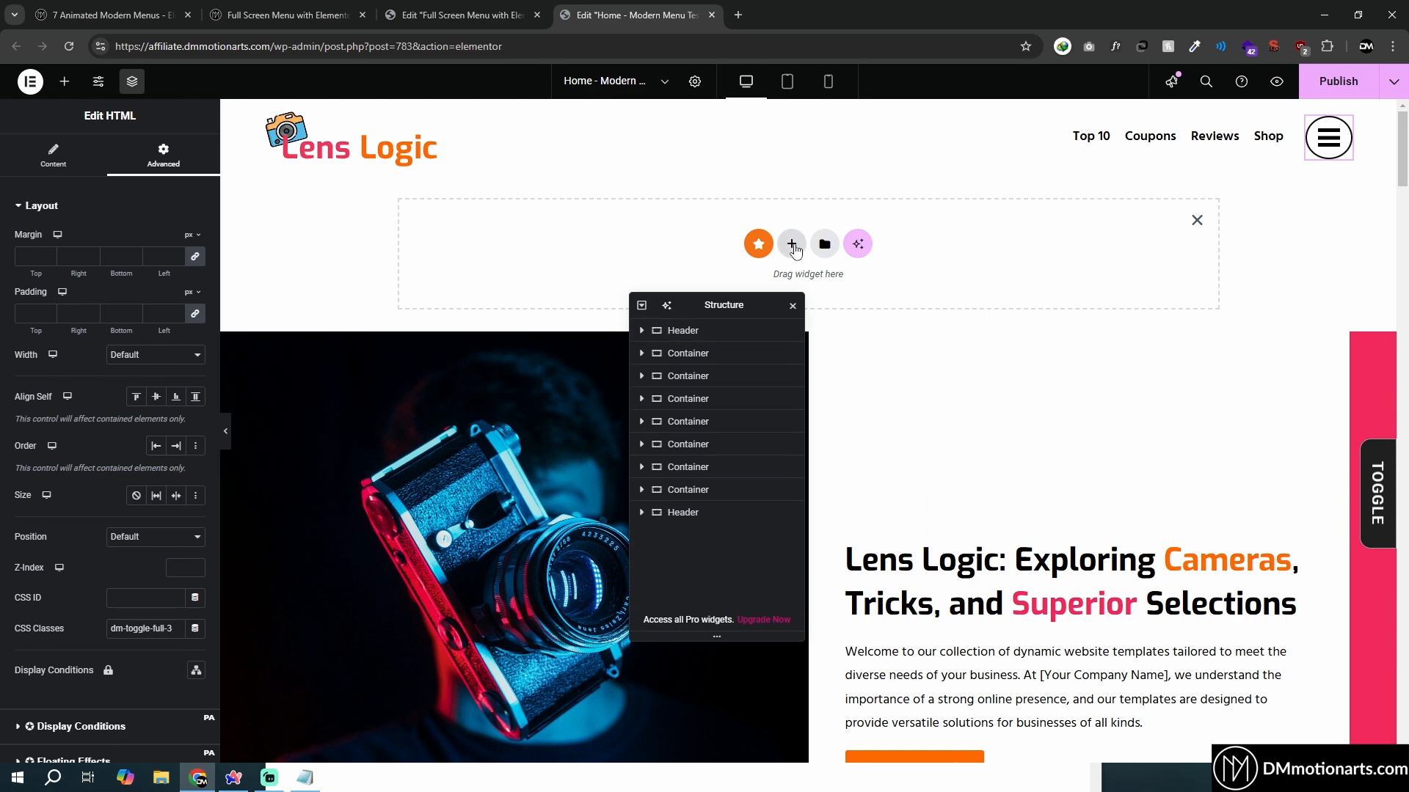
left_click(794, 251)
left_click_drag(719, 305, 1106, 384)
left_click(763, 282)
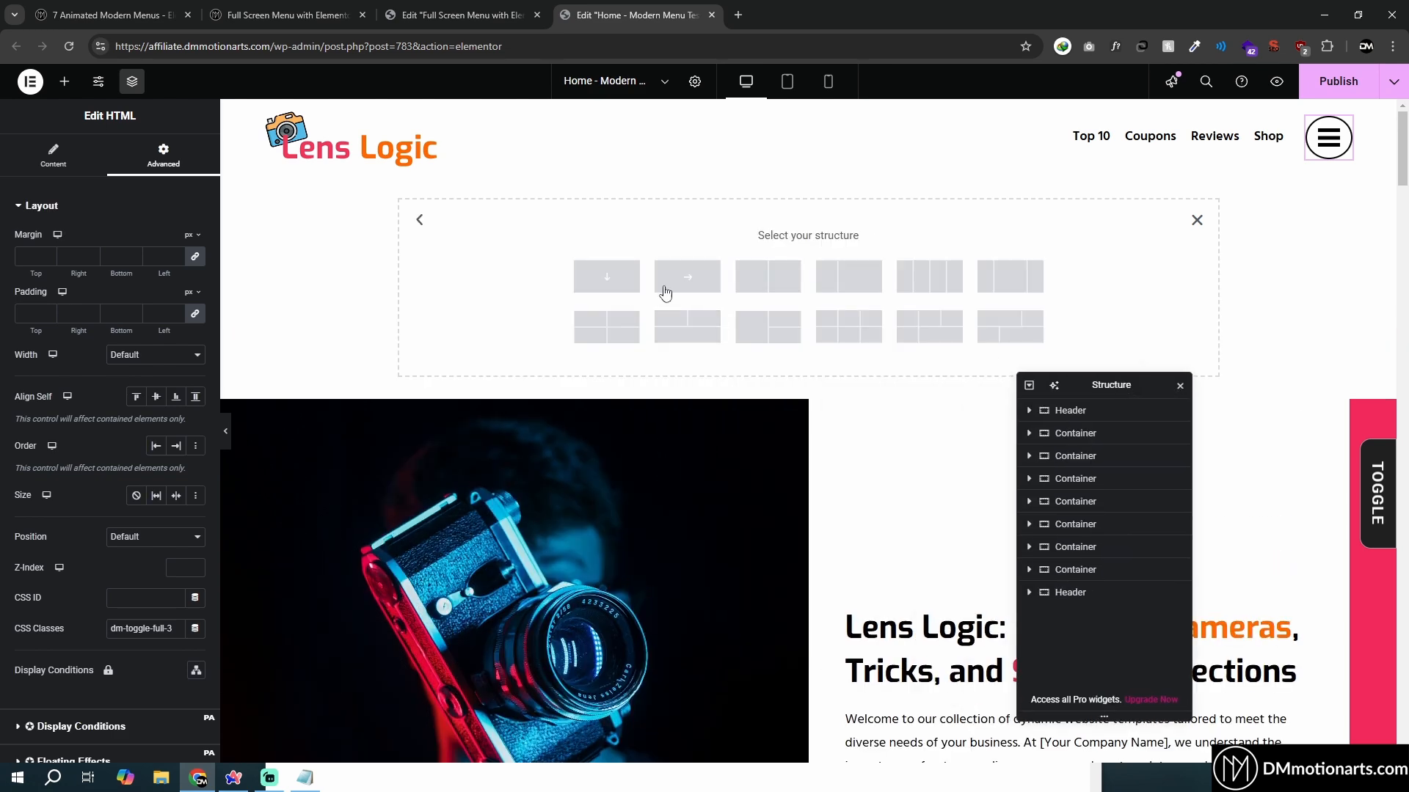
left_click(744, 298)
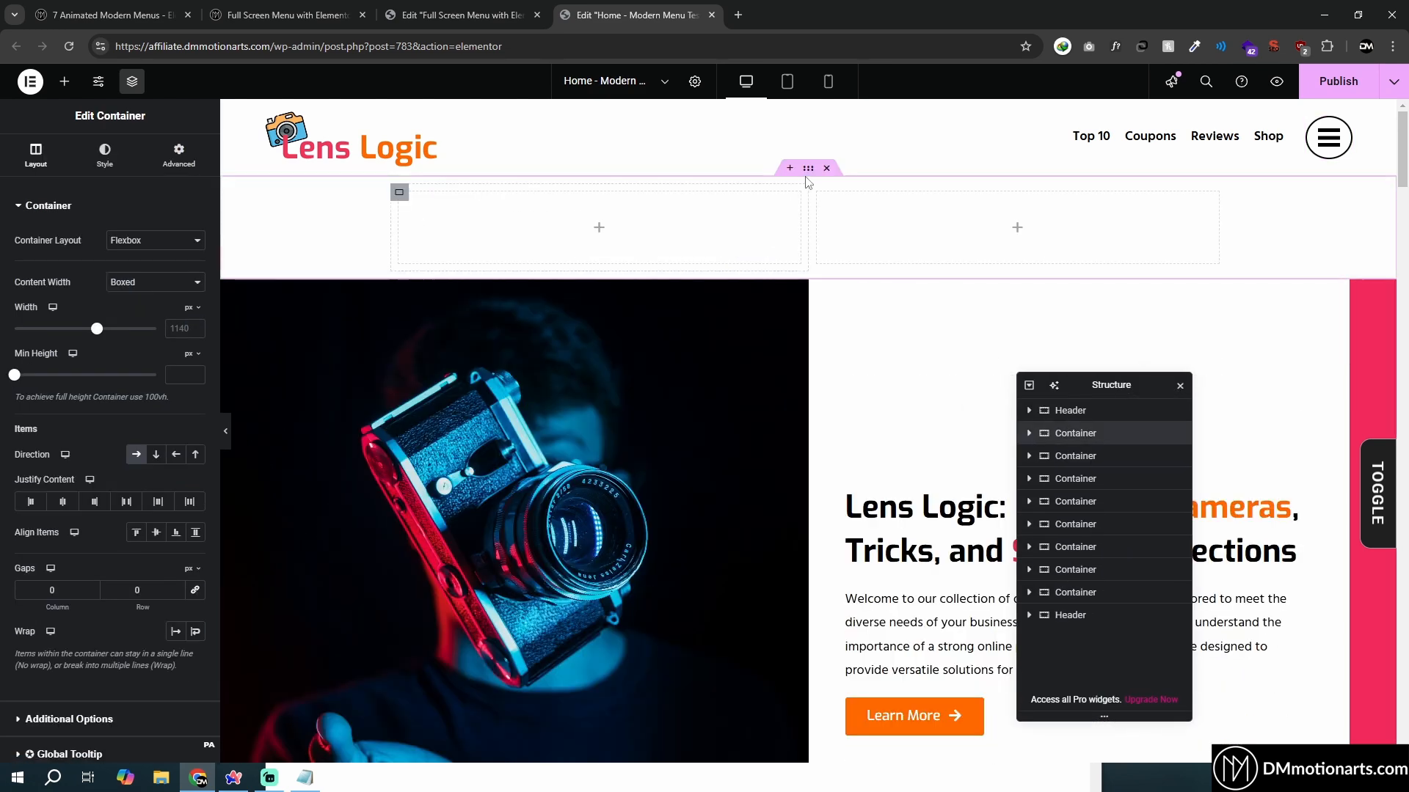
Set the new two-column container's content width to Full Width and its minimum height to 100 vh
left_click(154, 282)
left_click(152, 311)
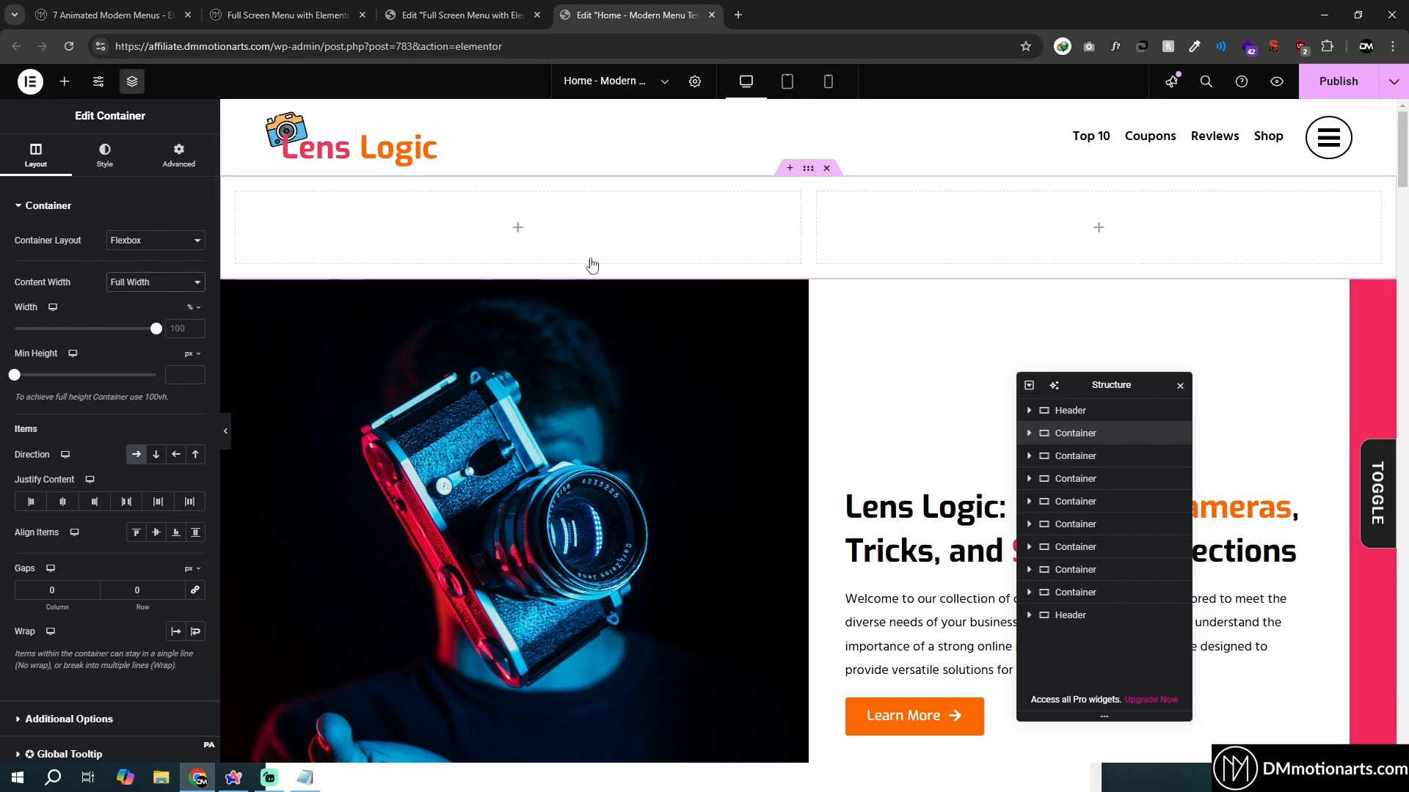
left_click(189, 419)
left_click(176, 376)
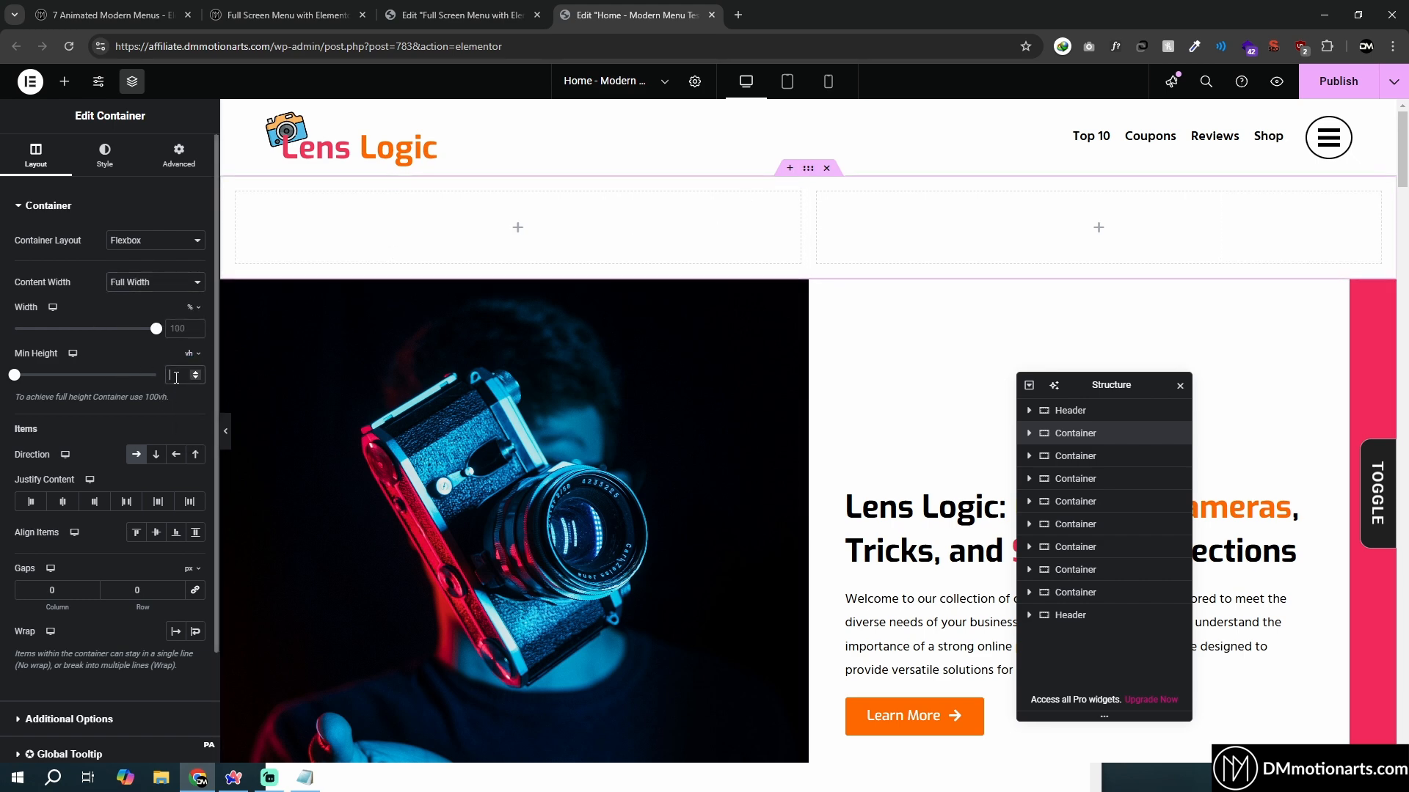
type("100")
scroll(563, 438, "down", 1)
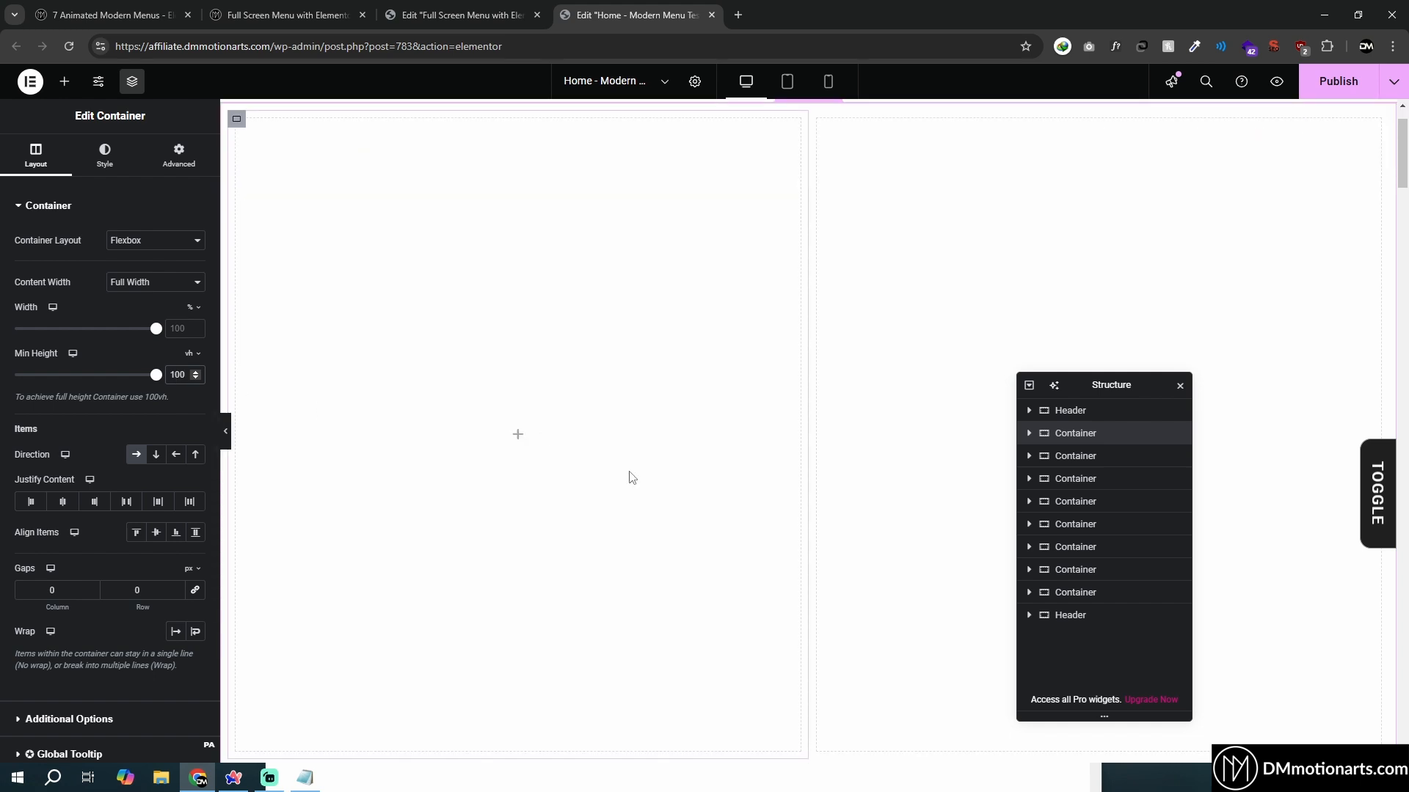
Give the first inner column of the new container a classic light red background colour
left_click(1068, 456)
left_click(1028, 433)
left_click(1078, 455)
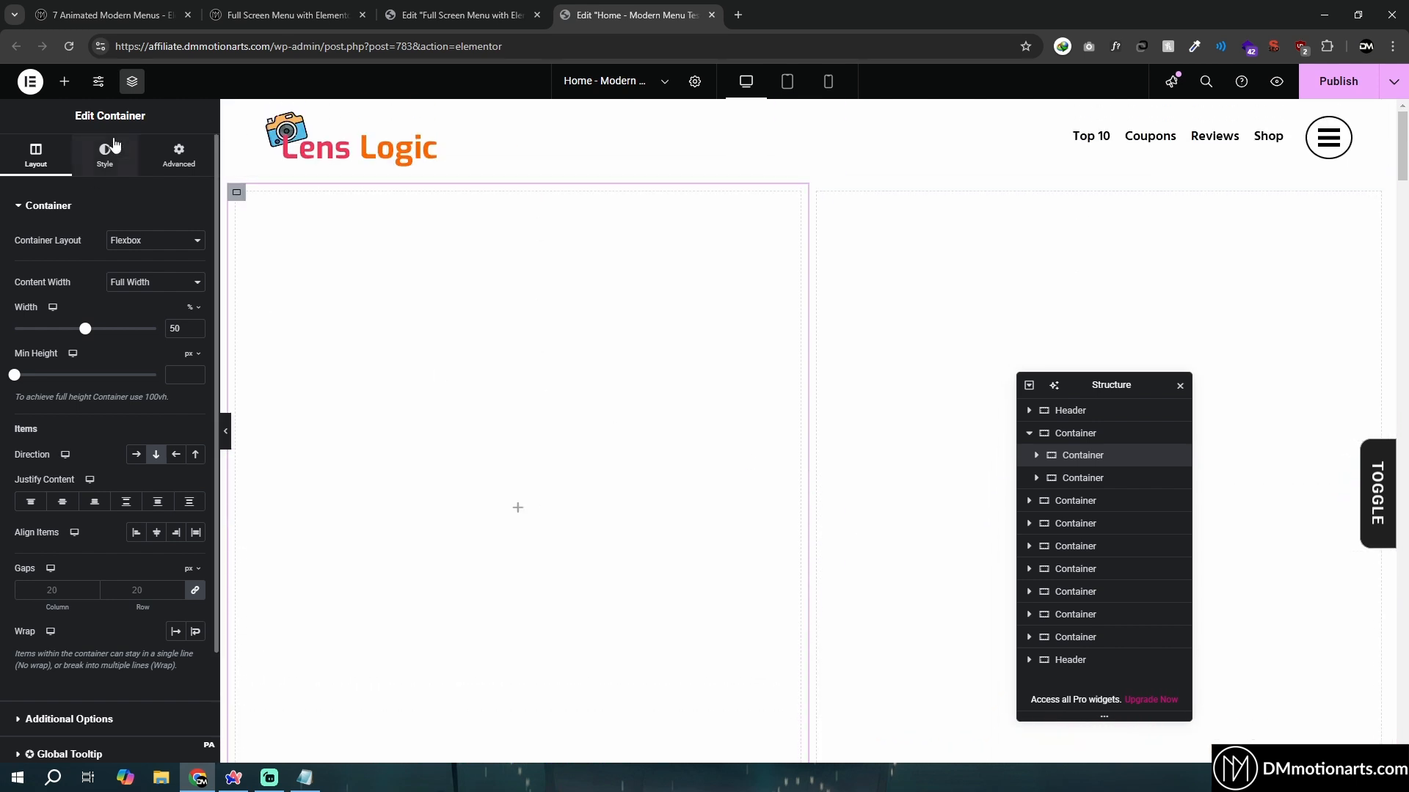
left_click(105, 155)
left_click(136, 272)
left_click(196, 302)
left_click(182, 360)
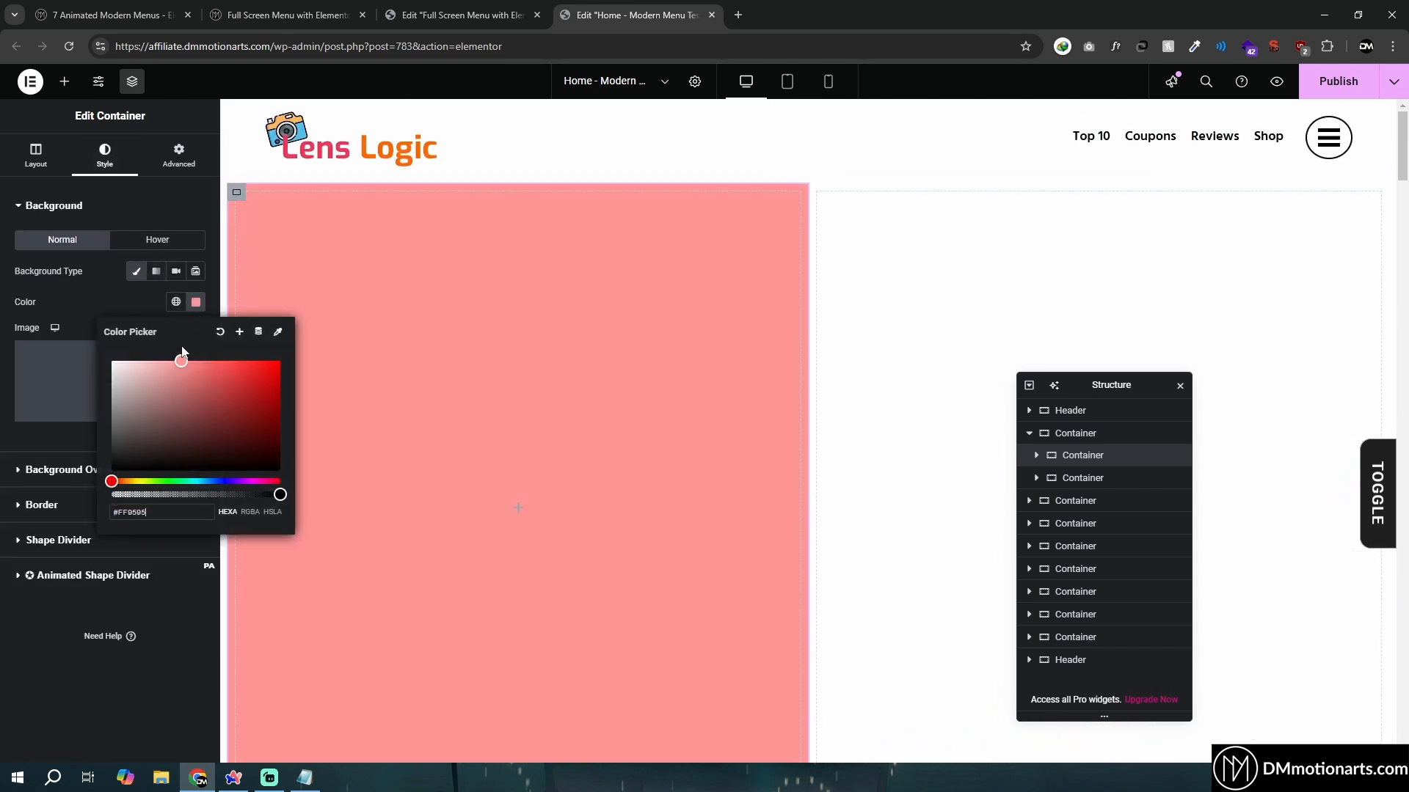
left_click(212, 197)
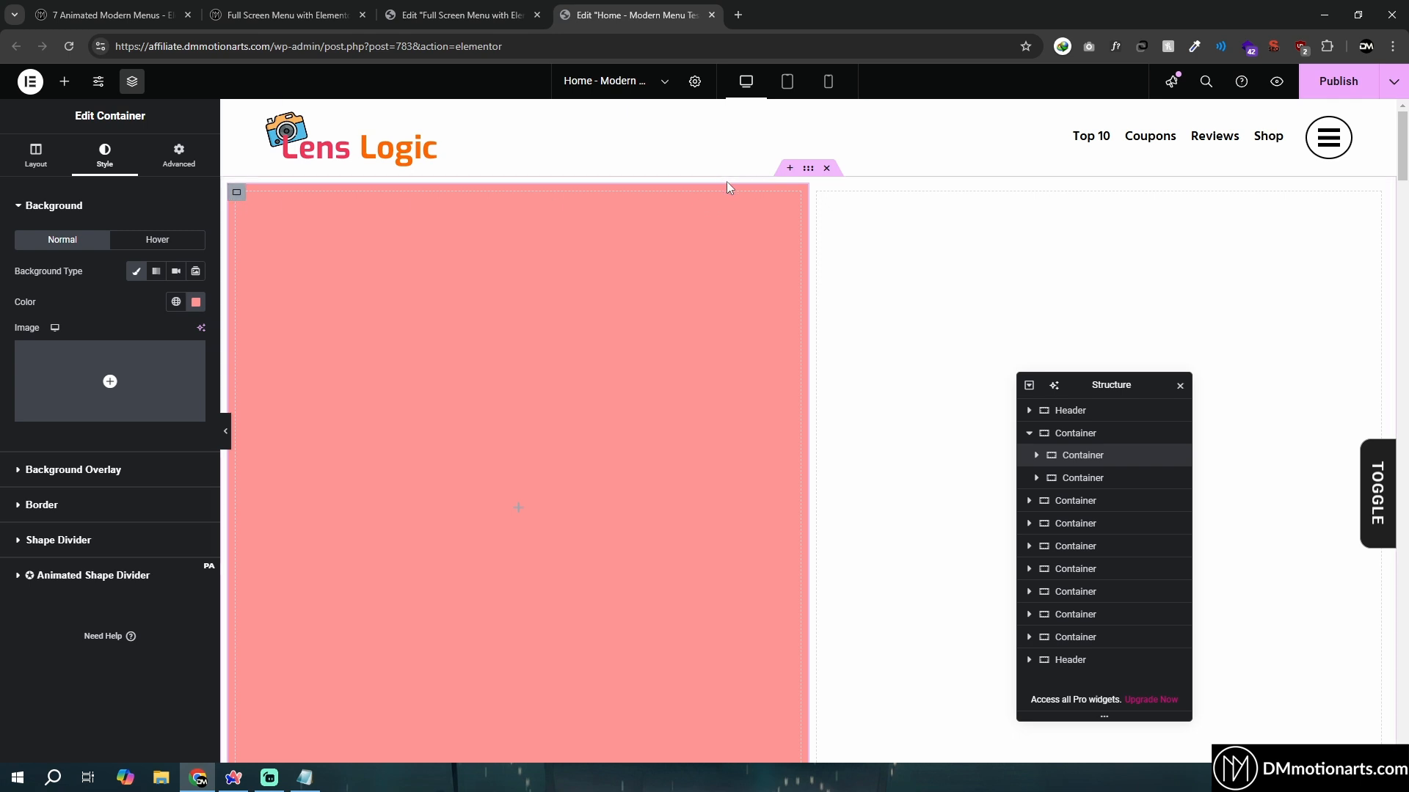
Set the padding of the new parent container to 0 on all sides
left_click(816, 211)
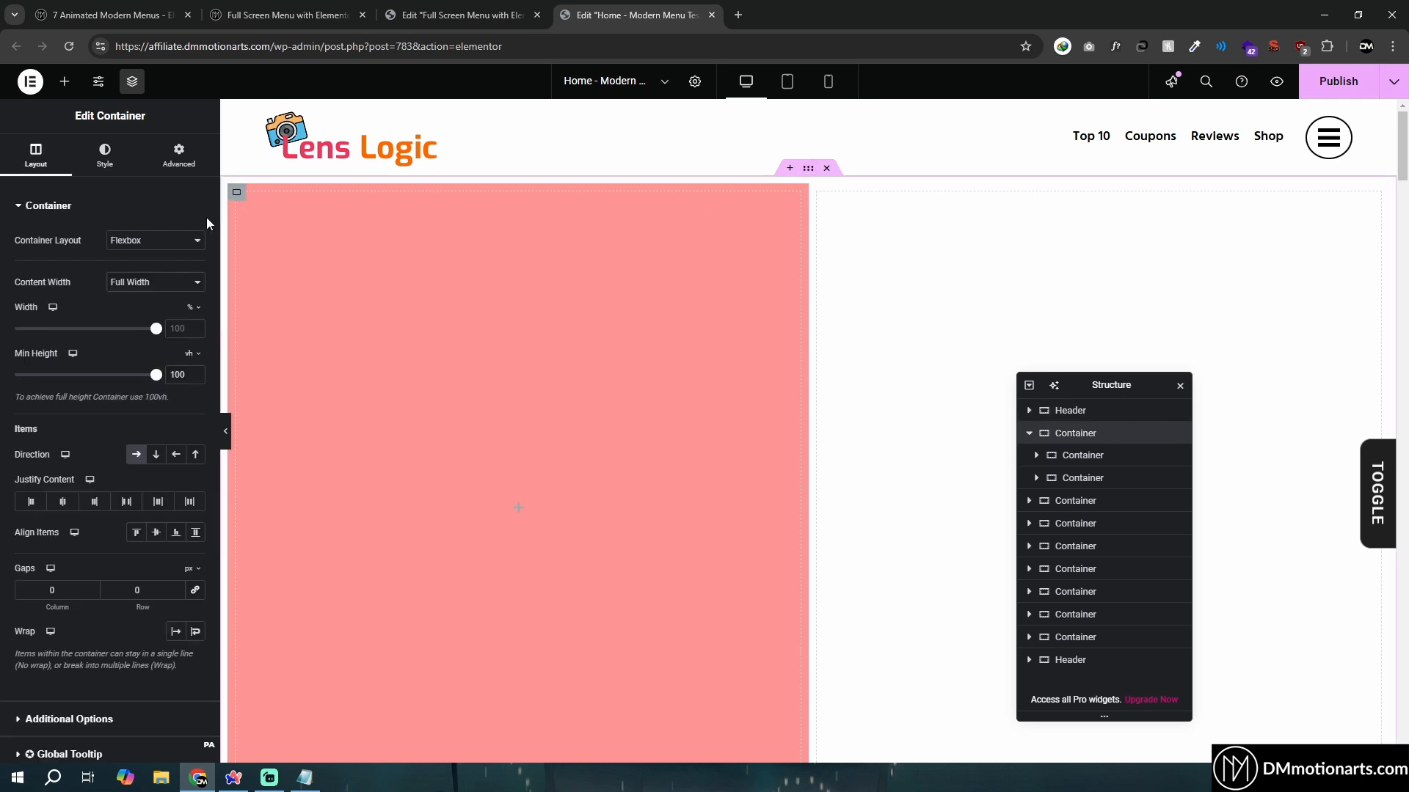
left_click(178, 155)
left_click(167, 314)
type("0")
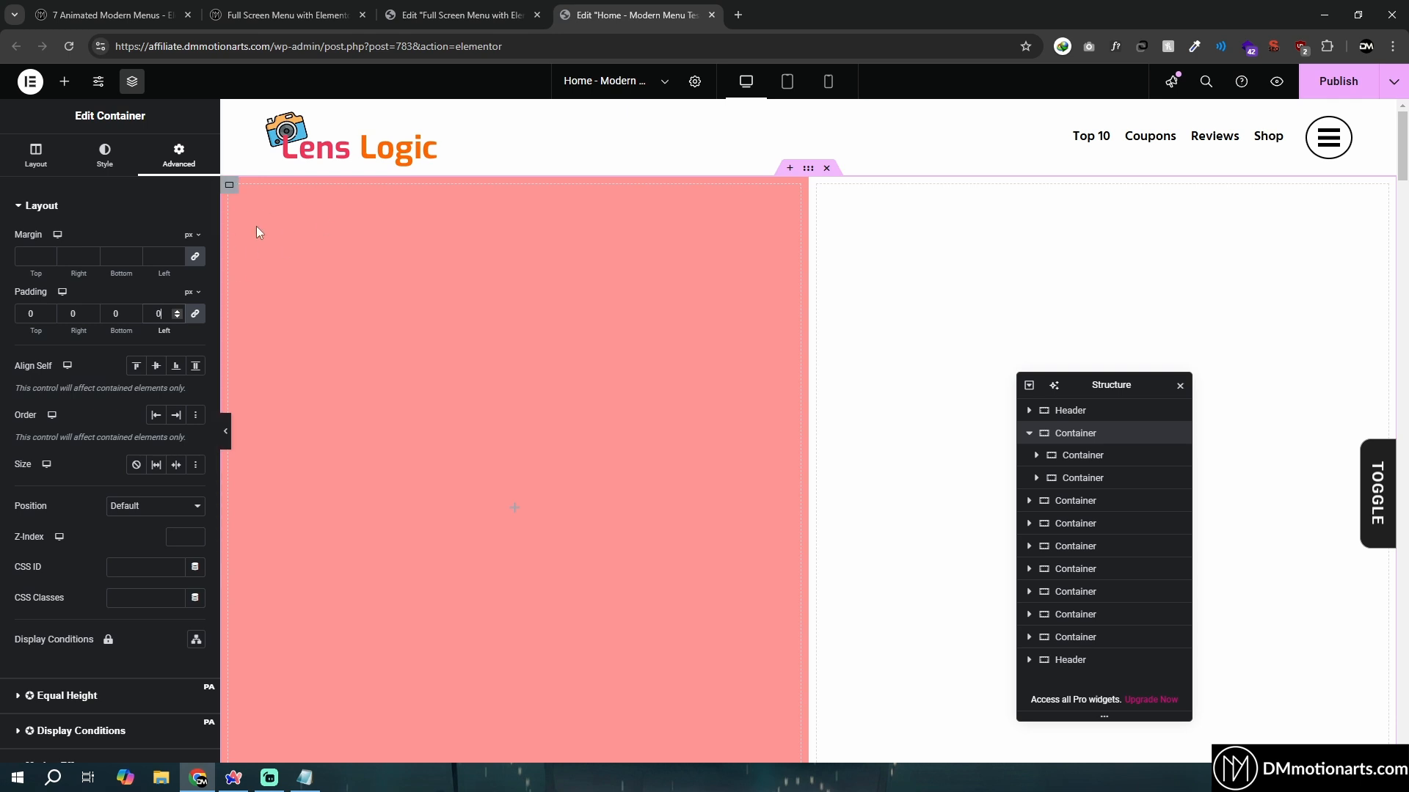
Remove the light red background from the first inner column
left_click(1083, 456)
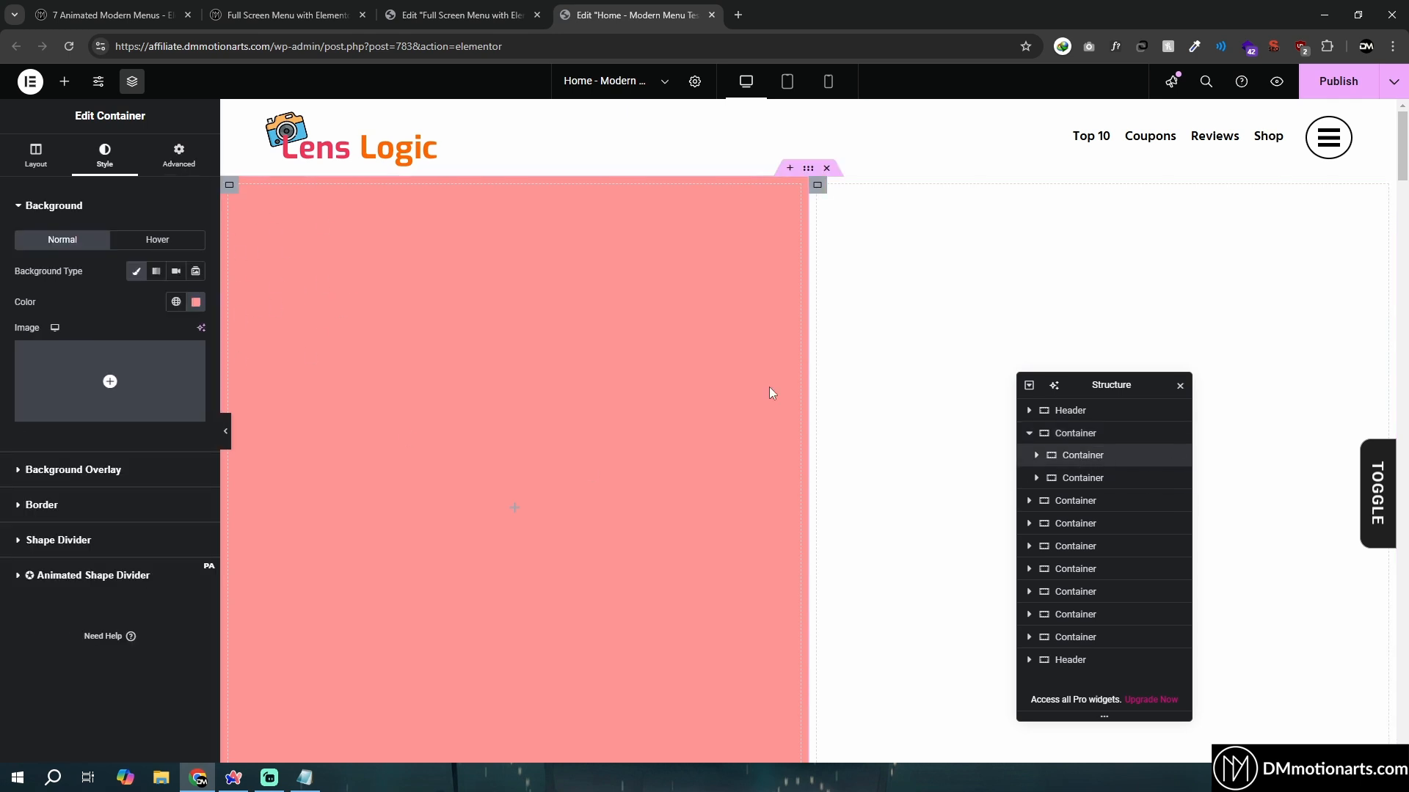
left_click(133, 271)
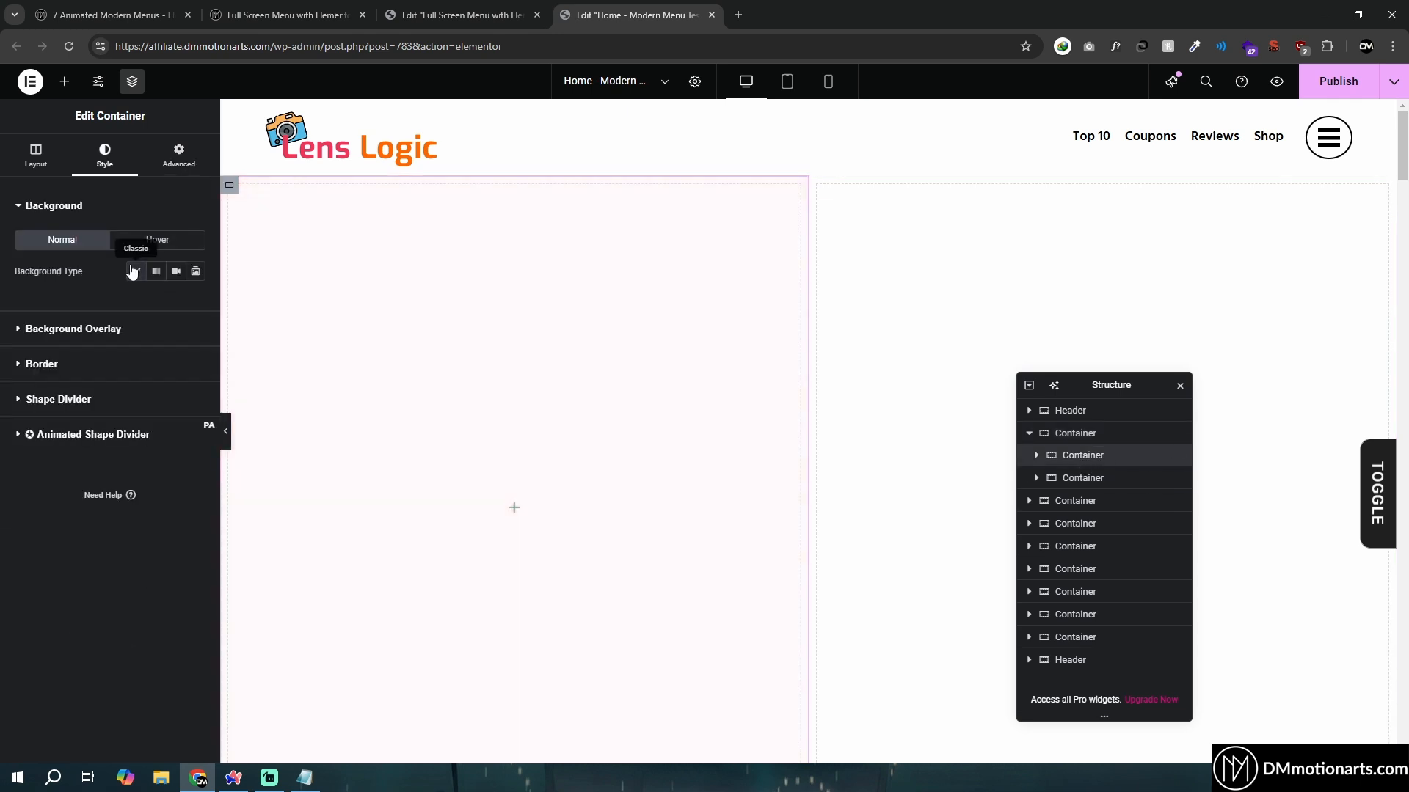
Rename the parent container as Menu BG and give it the CSS class dm-full-nav-3 from the Notepad notes
left_click(1091, 435)
type("Menu")
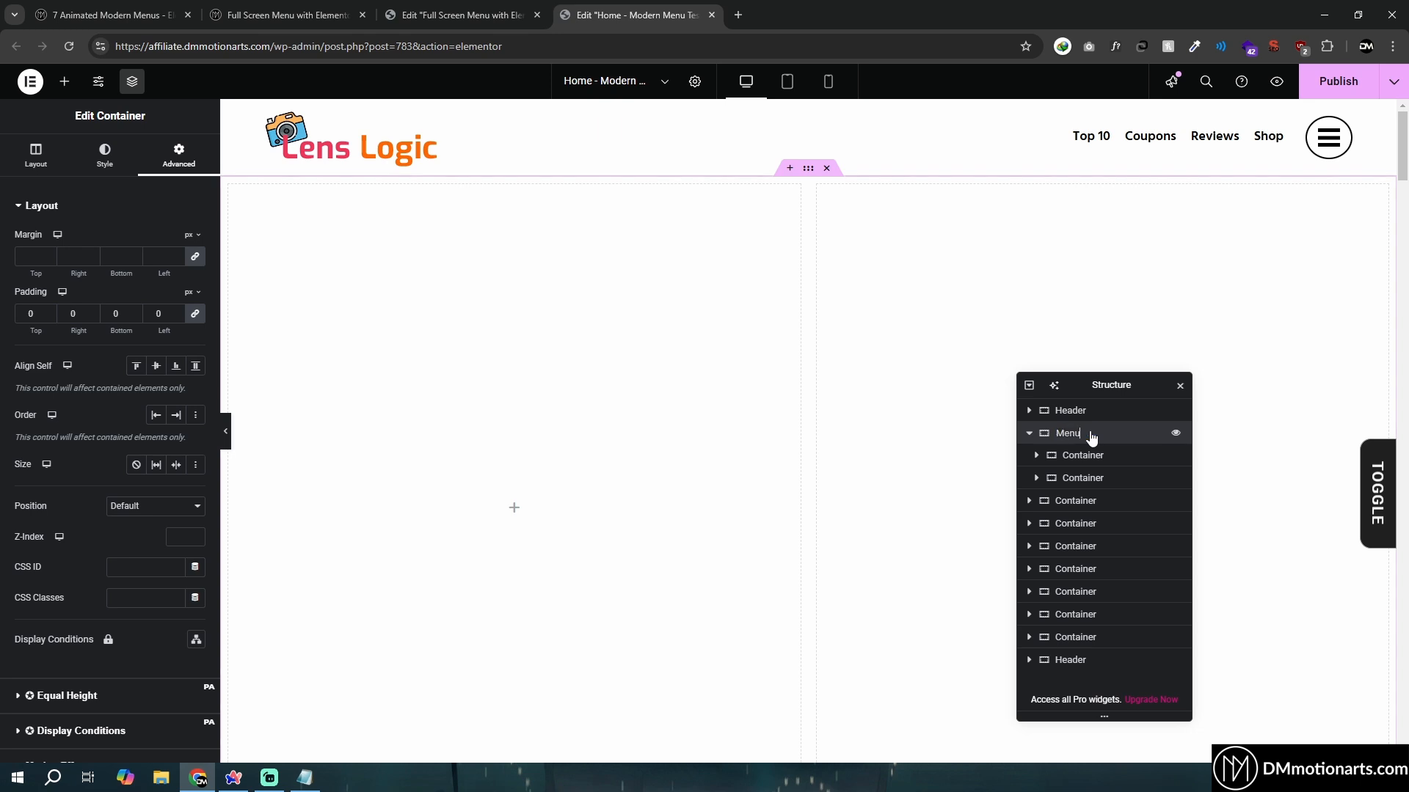
type(" BG")
key("Return")
left_click(305, 778)
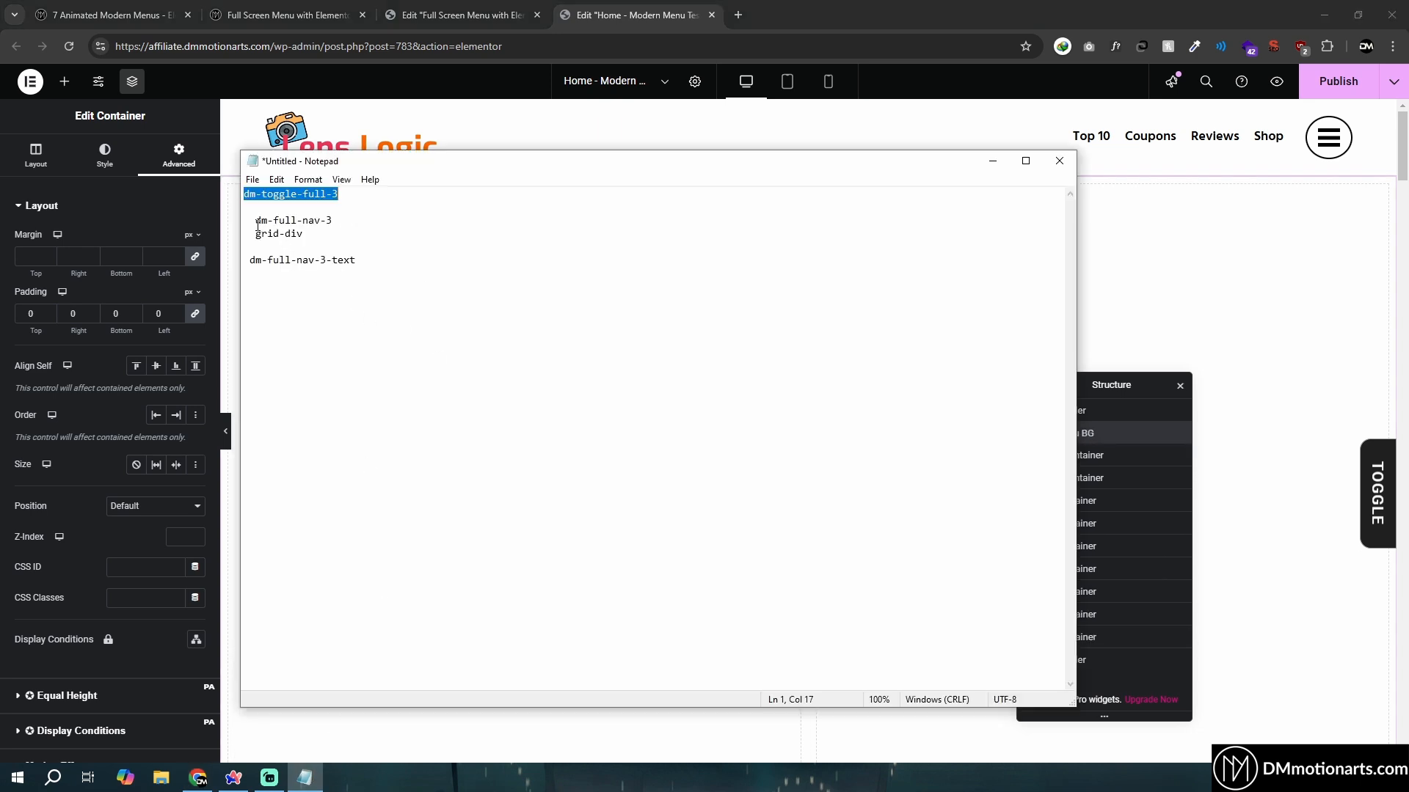
left_click(146, 597)
type("dm-full-nav-3")
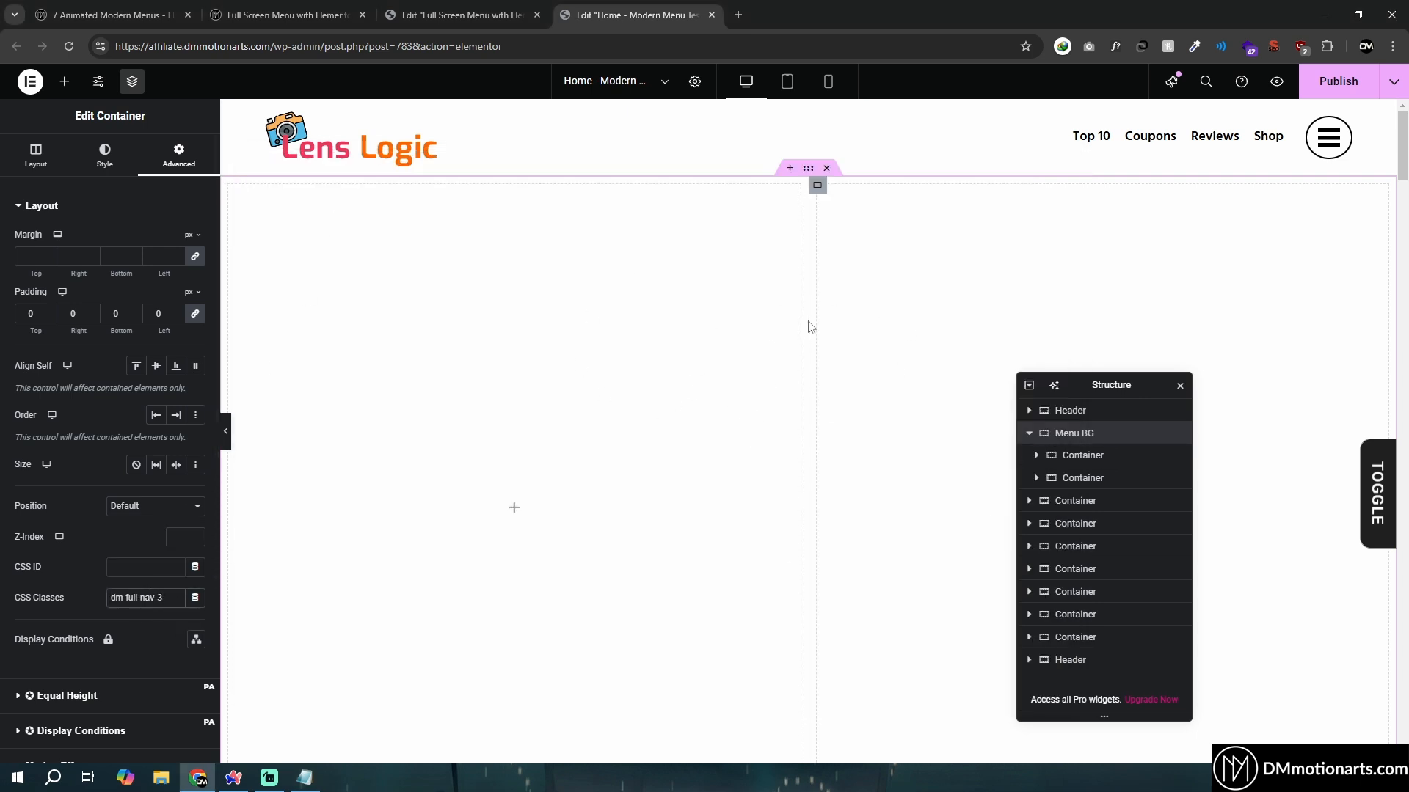
Give Menu BG a gradient background with first colour #FF3A75, copied from the template's Main 3 container
left_click(459, 15)
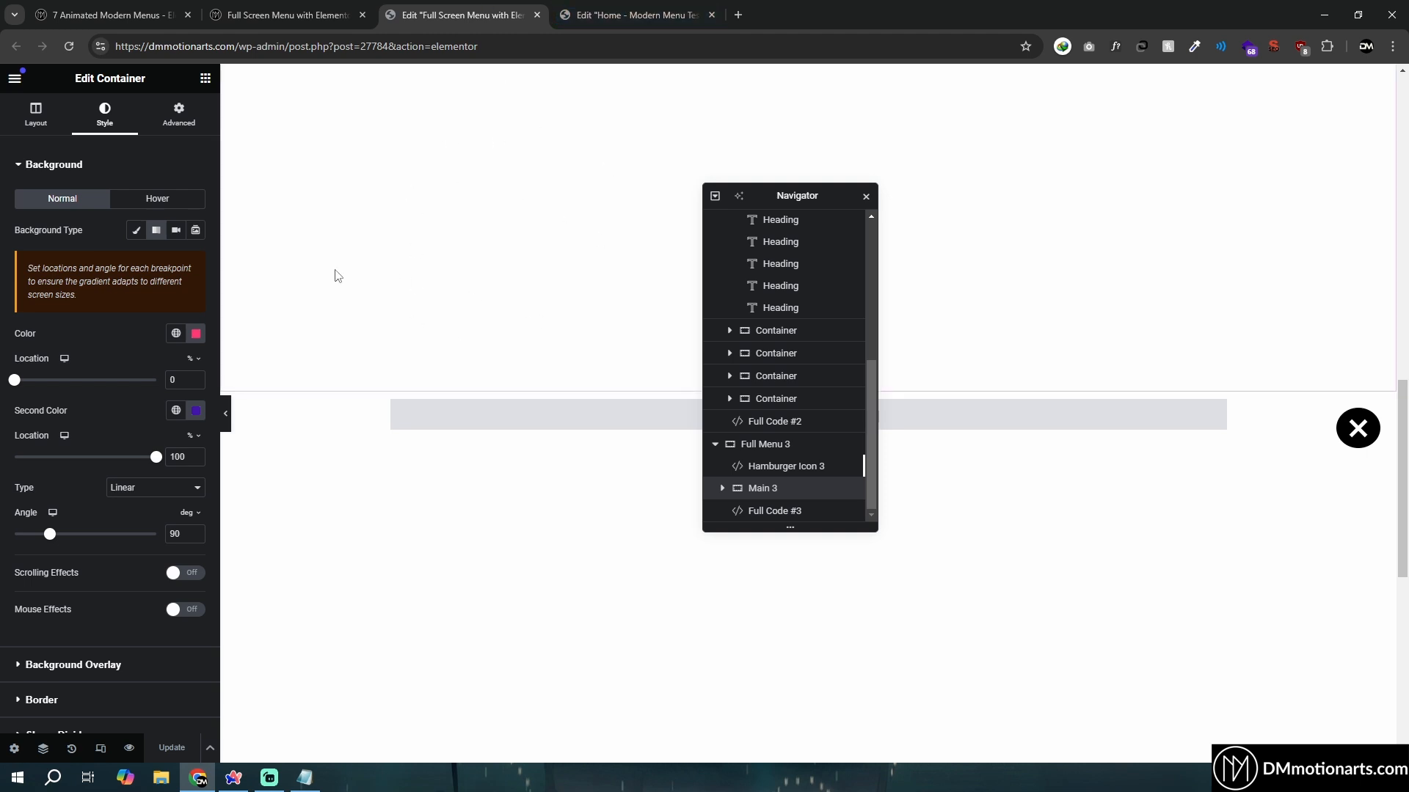
left_click(196, 333)
left_click(635, 15)
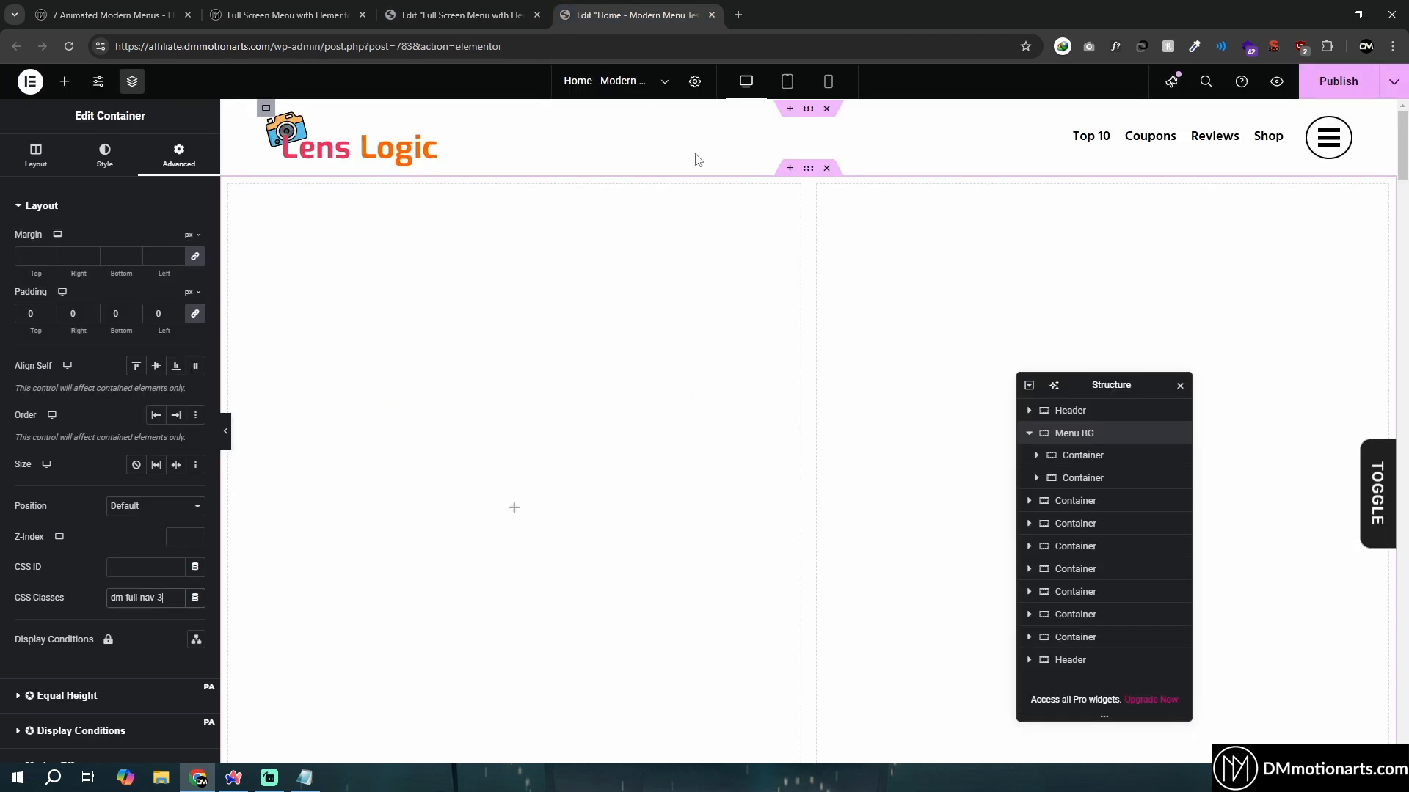
left_click(114, 170)
left_click(156, 271)
left_click(196, 374)
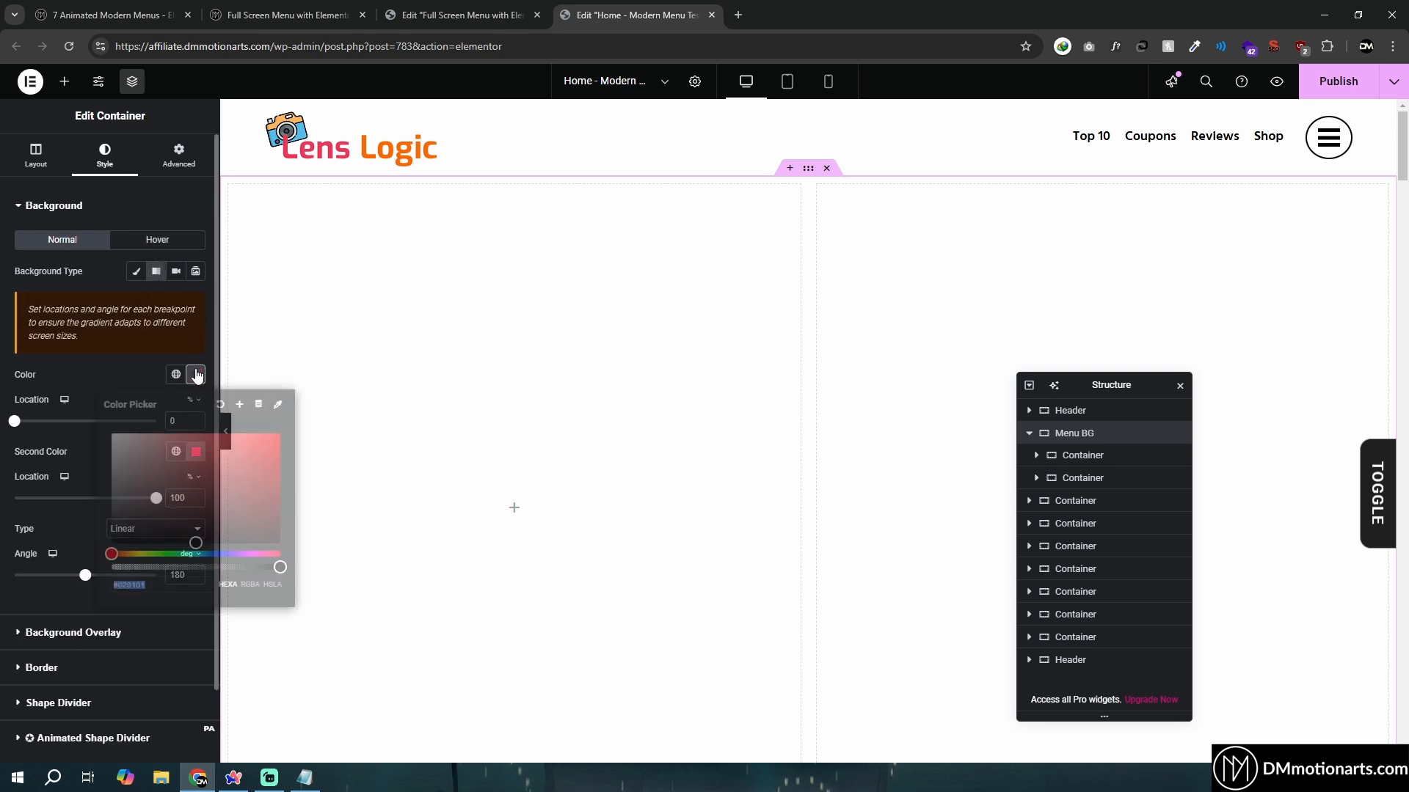
type("#FF3A75")
Copy the second gradient colour from the template's Main 3 container and apply it as Menu BG's second colour
left_click(446, 9)
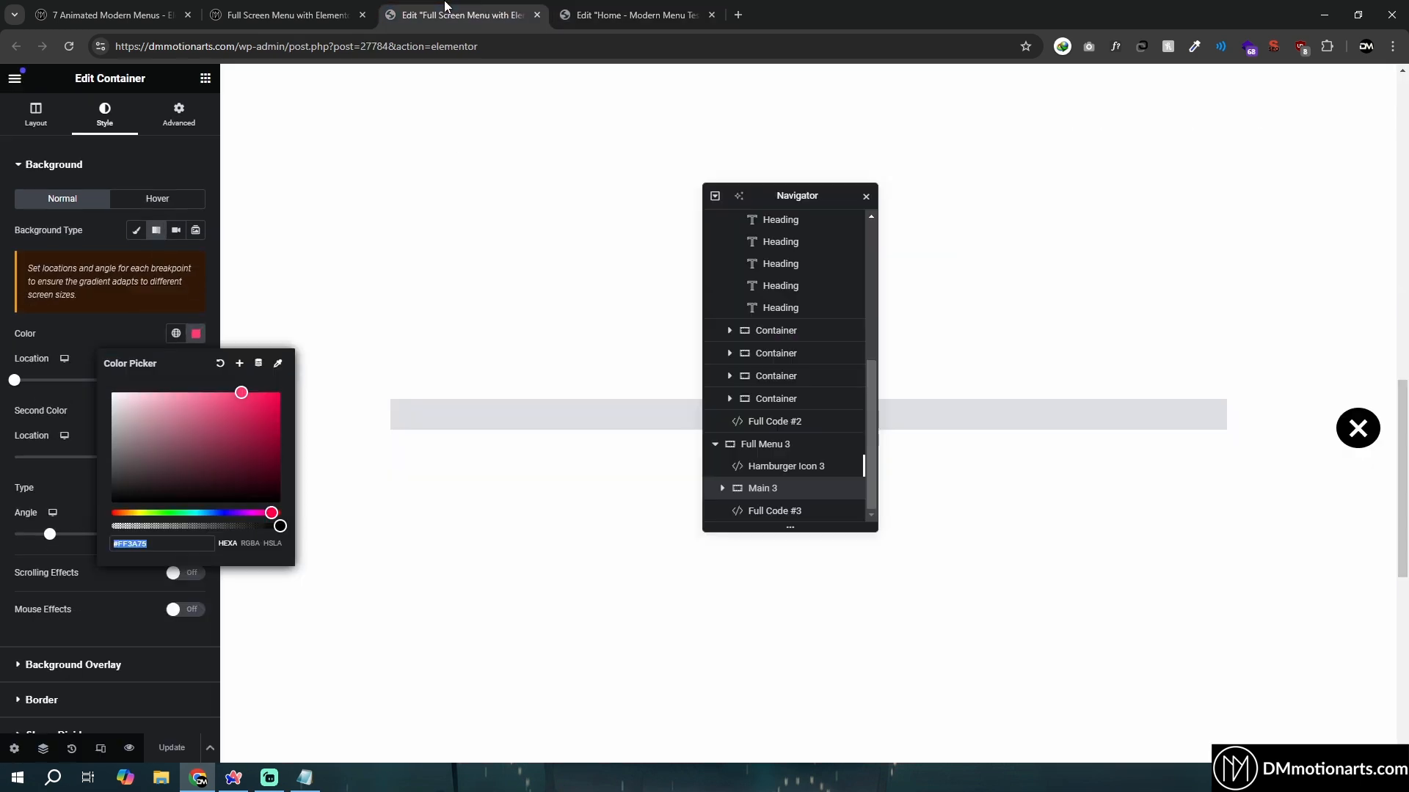
left_click(97, 411)
left_click(196, 410)
key("ctrl+c")
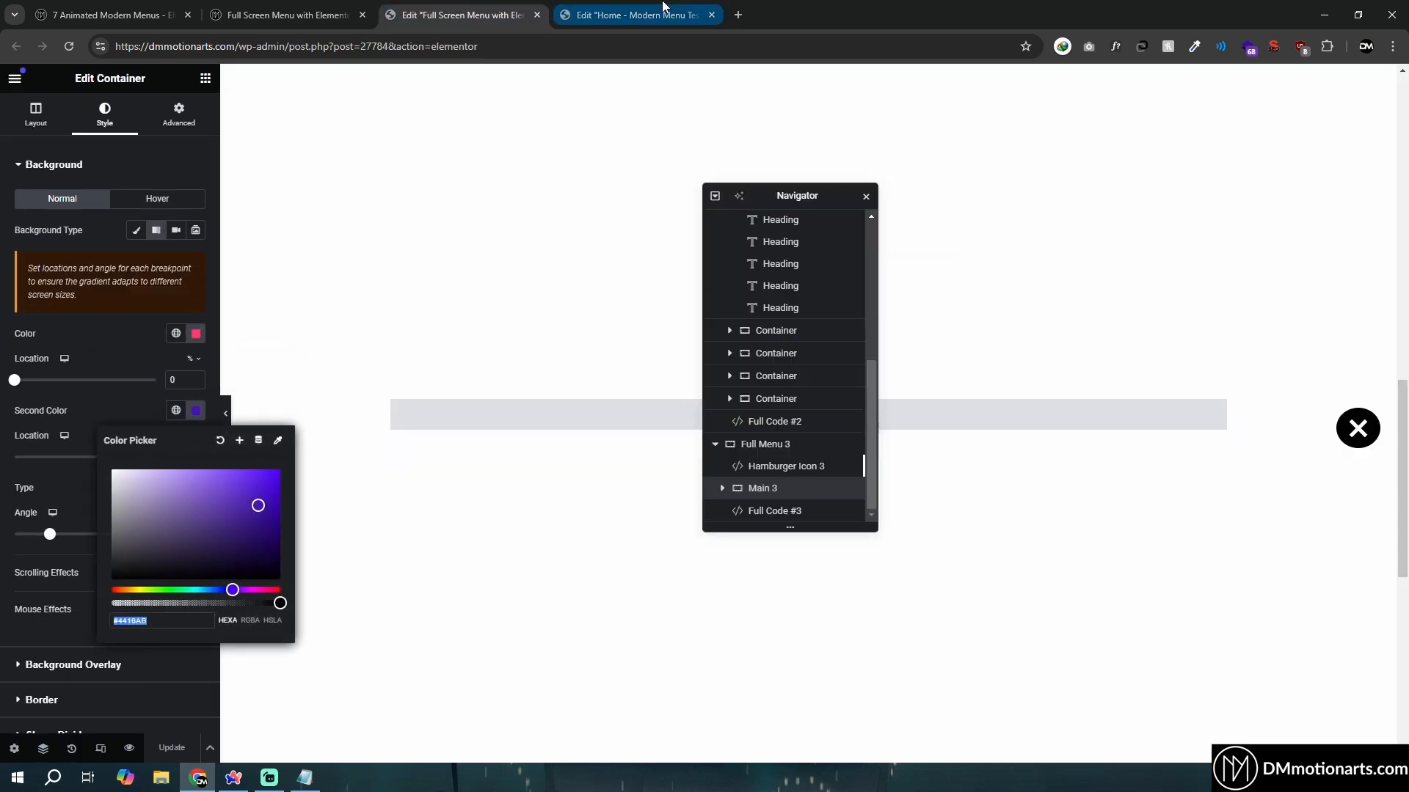
left_click(662, 13)
left_click(196, 451)
key("ctrl+v")
left_click(113, 460)
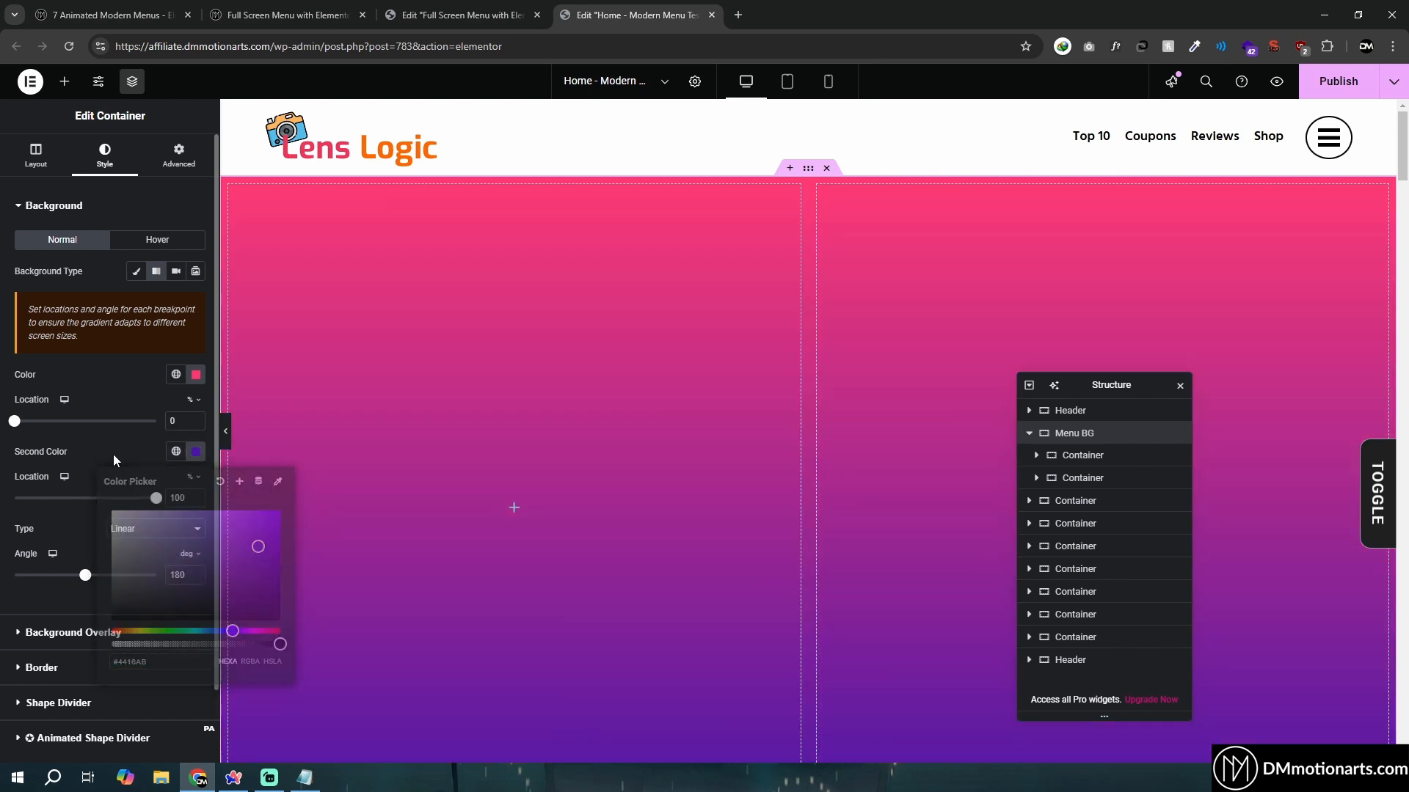
Set Menu BG's gradient angle to 90 degrees, as in the template's Main 3 container
key("ctrl+shift+Tab")
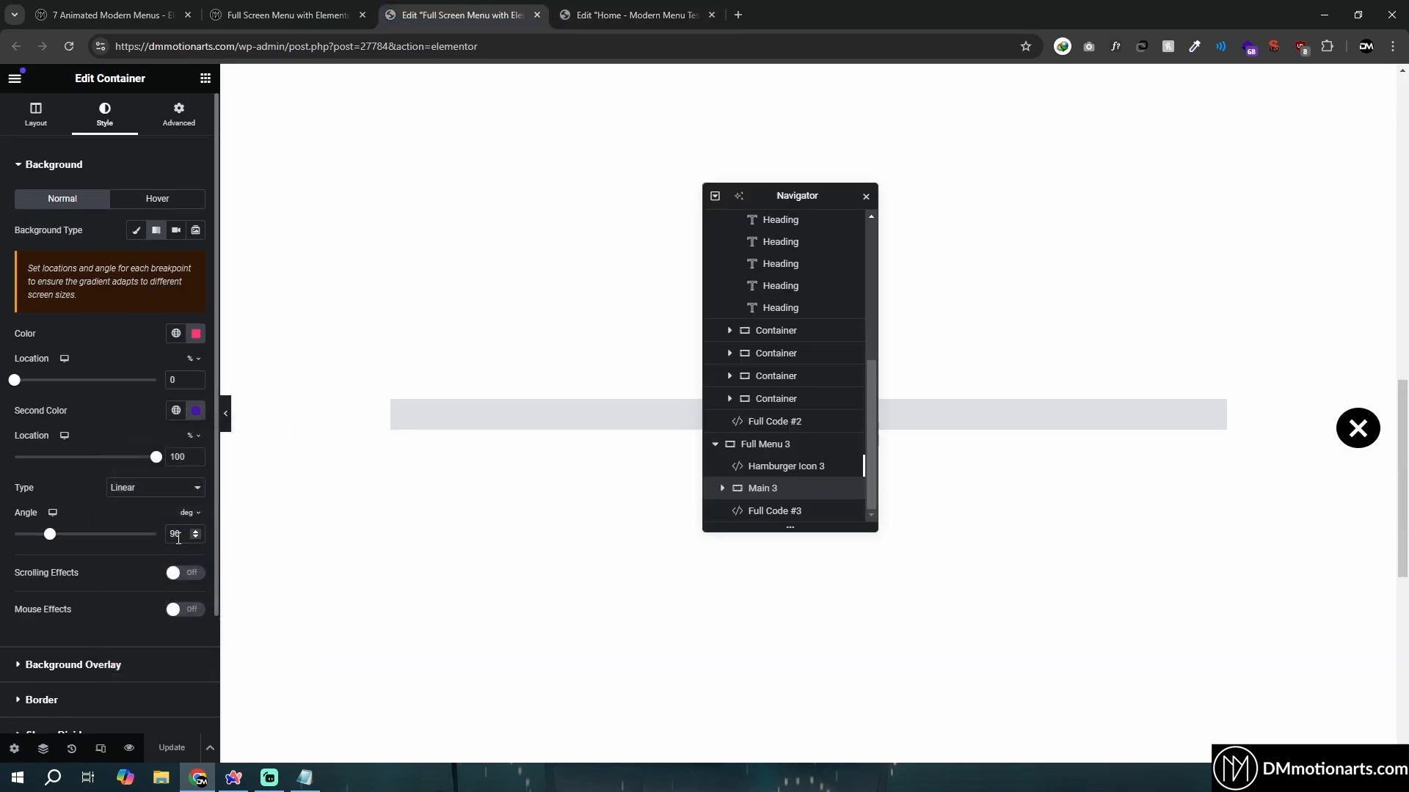
key("ctrl+Tab")
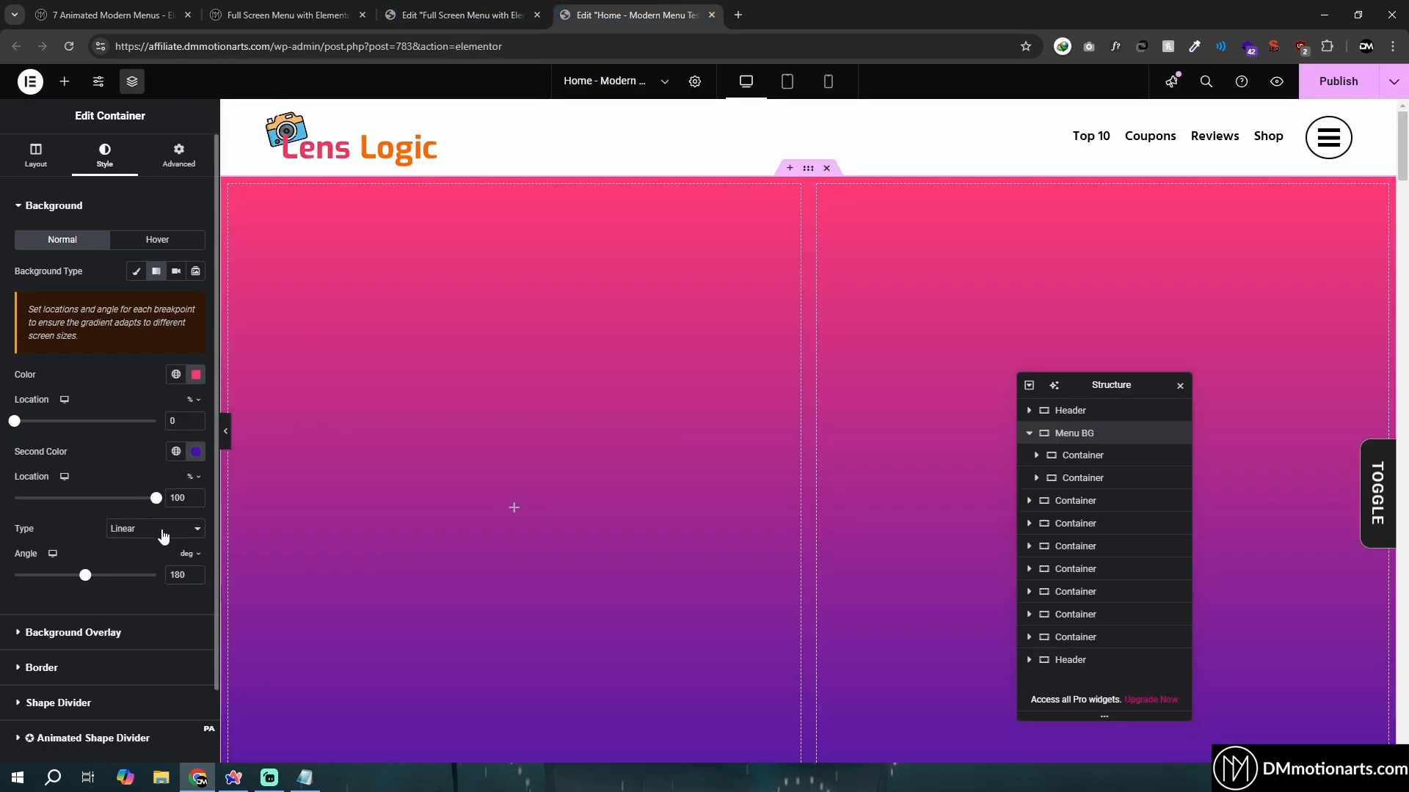
type("9")
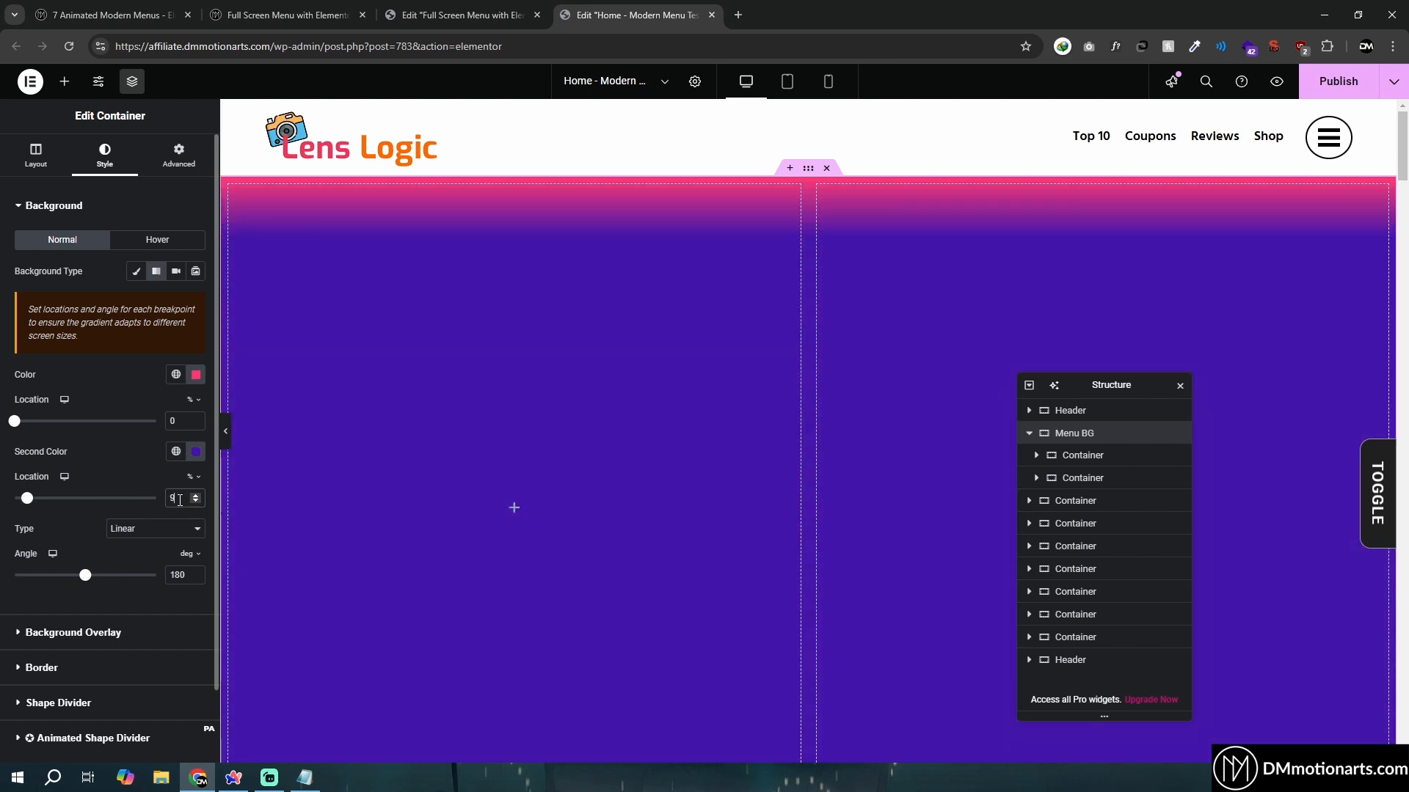
key("ctrl+z")
left_click(179, 574)
type("90")
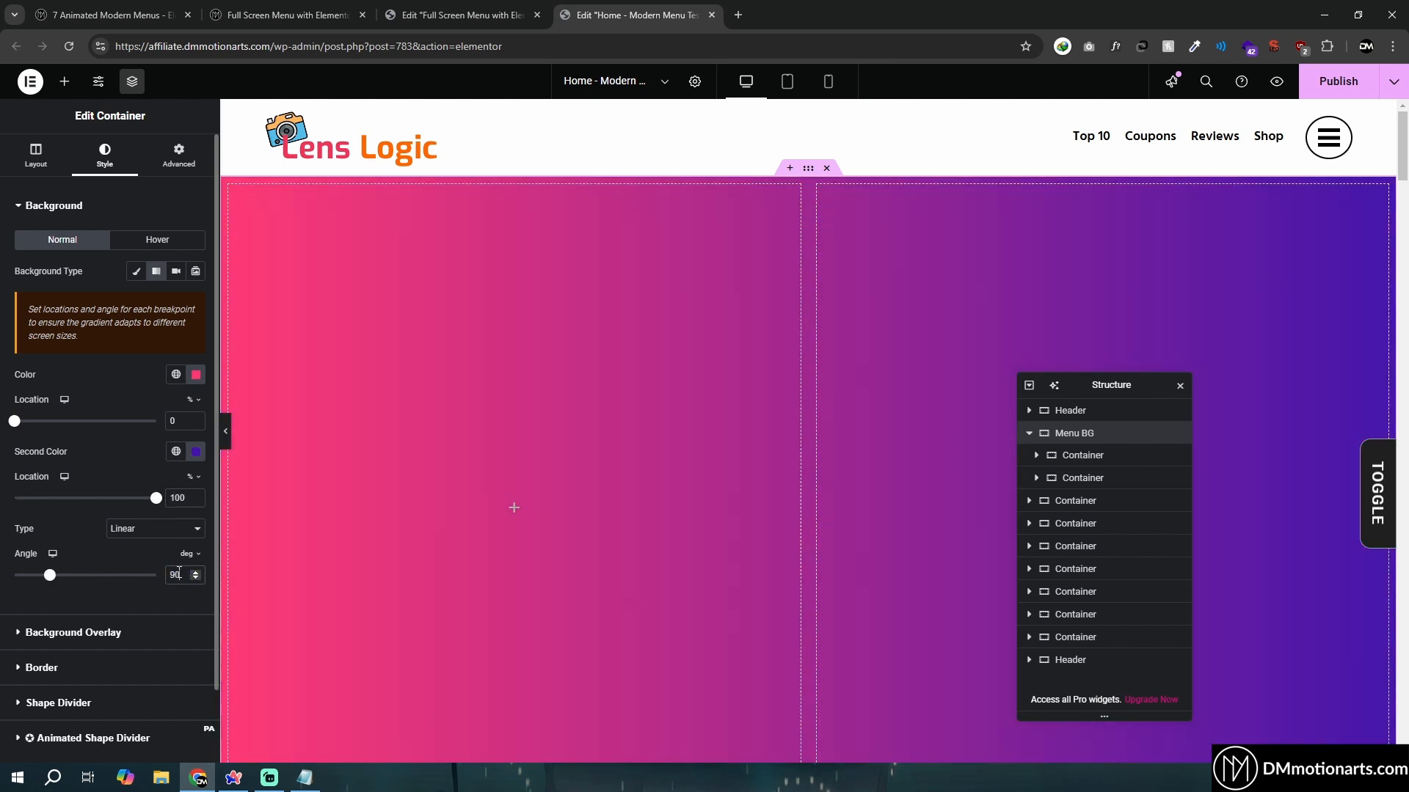
Compare Menu BG's gradient with the live template menu and examine the grid overlay on its background
scroll(395, 433, "down", 2)
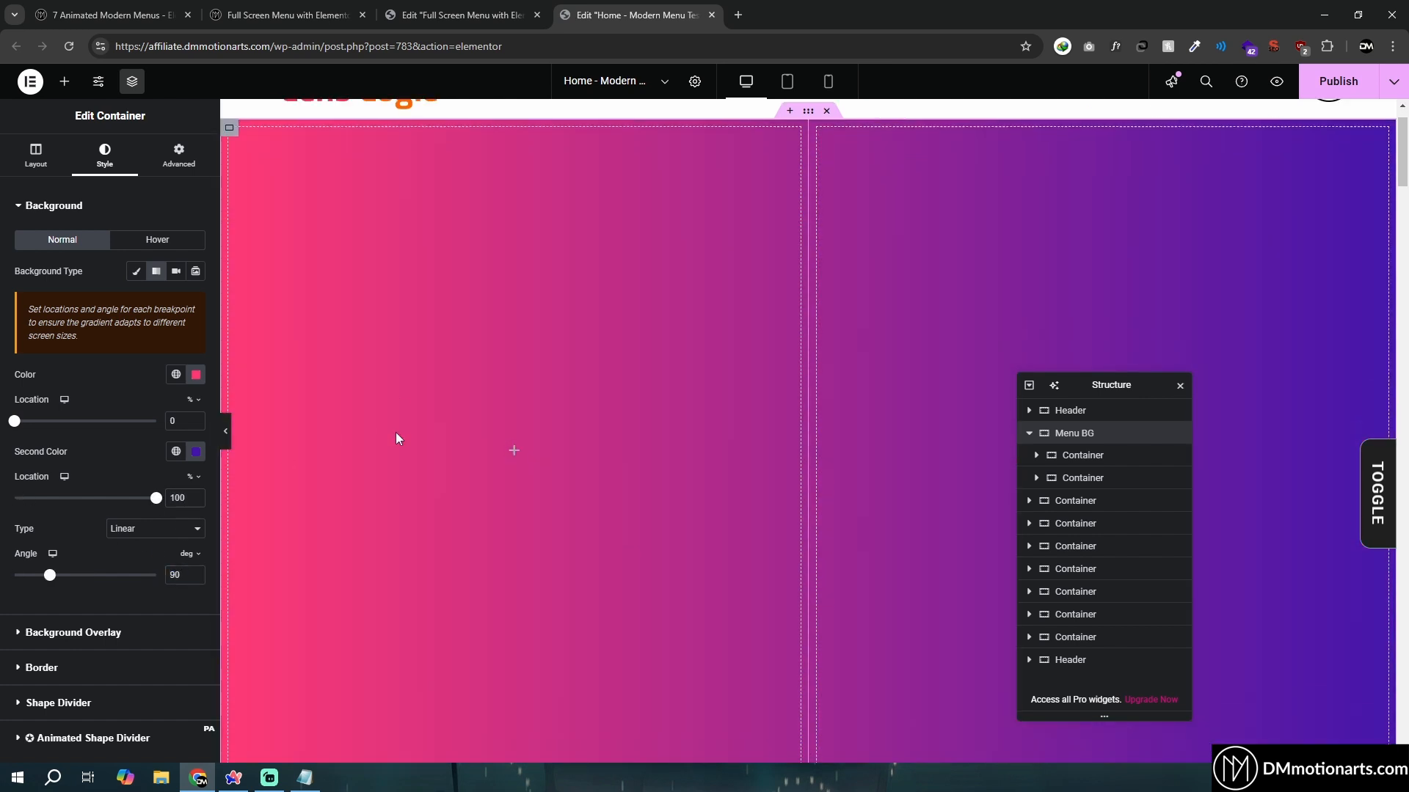
key("ctrl+shift+Tab")
key("ctrl+shift+Tab")
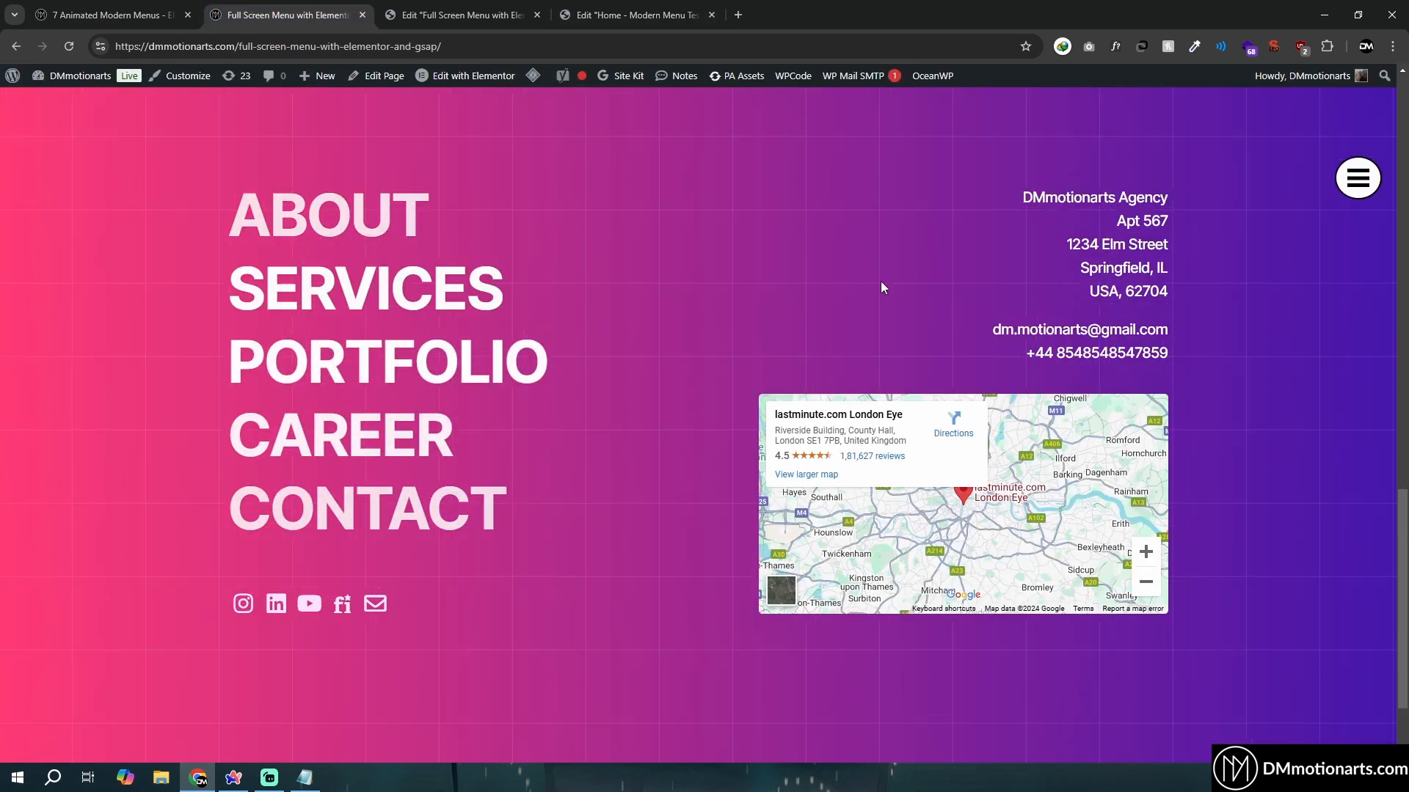
key("ctrl+Tab")
key("ctrl+Tab")
left_click(454, 14)
key("ctrl+shift+Tab")
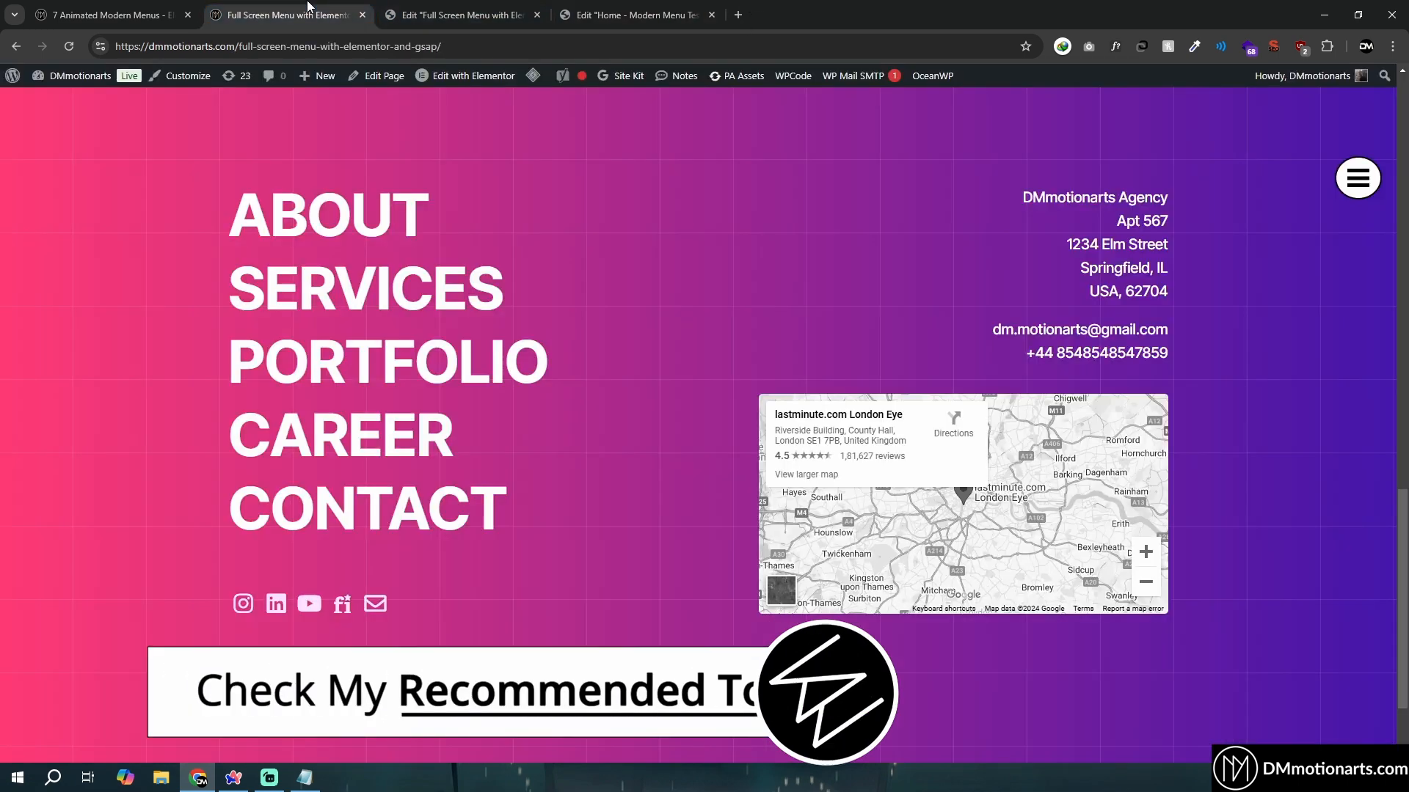
left_click(632, 10)
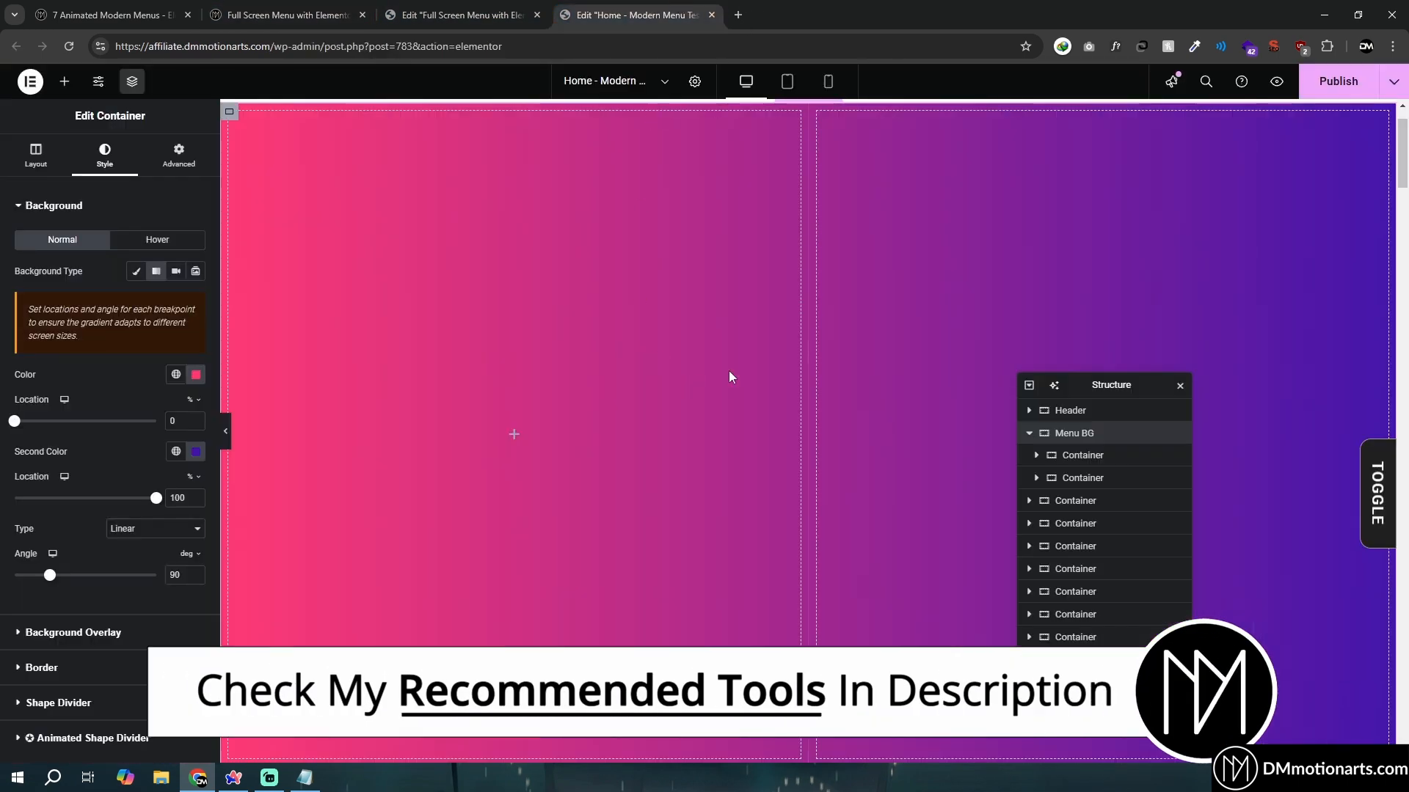
Add an HTML widget inside Menu BG and paste in the code copied from the template's Grid Div widget
left_click(65, 82)
type("html")
left_click(57, 236)
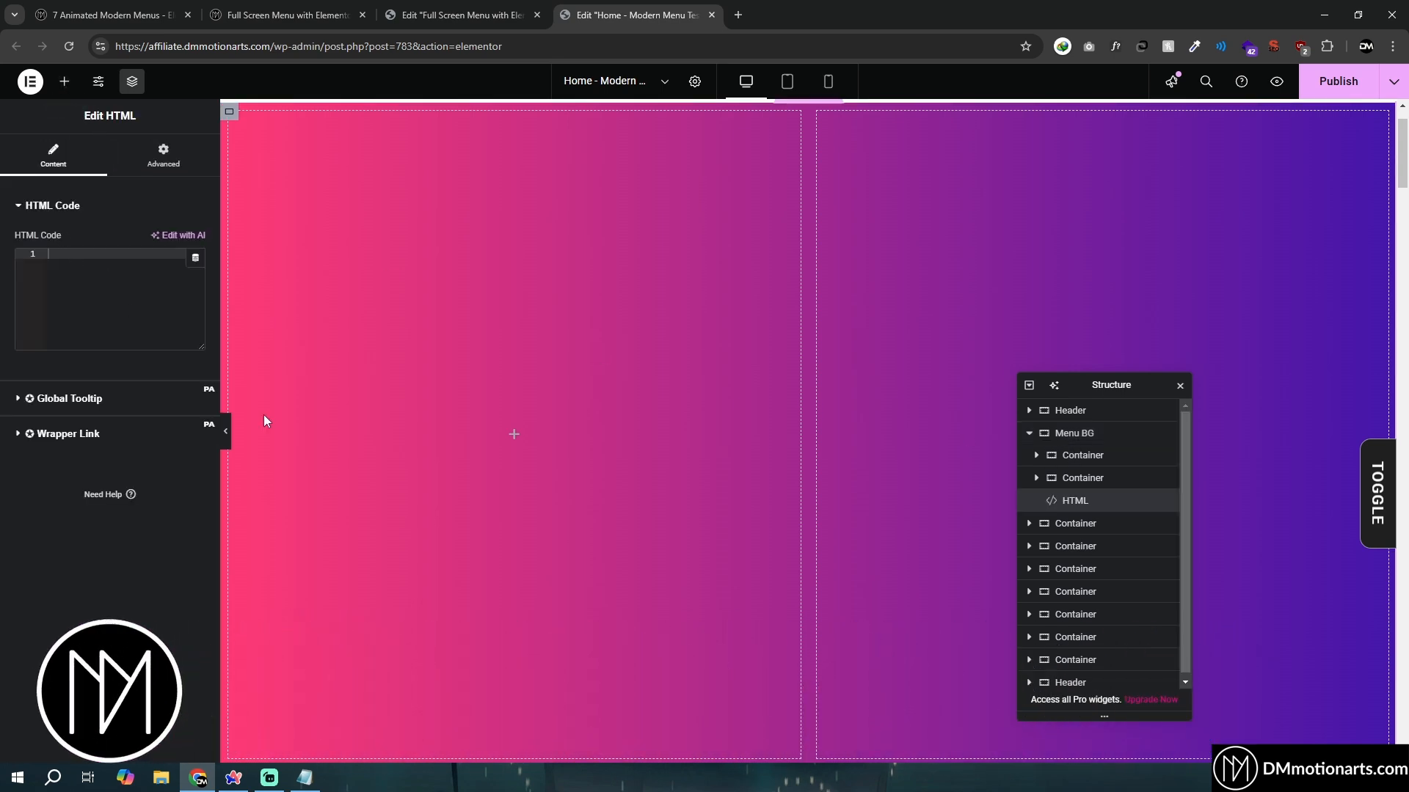
left_click(286, 15)
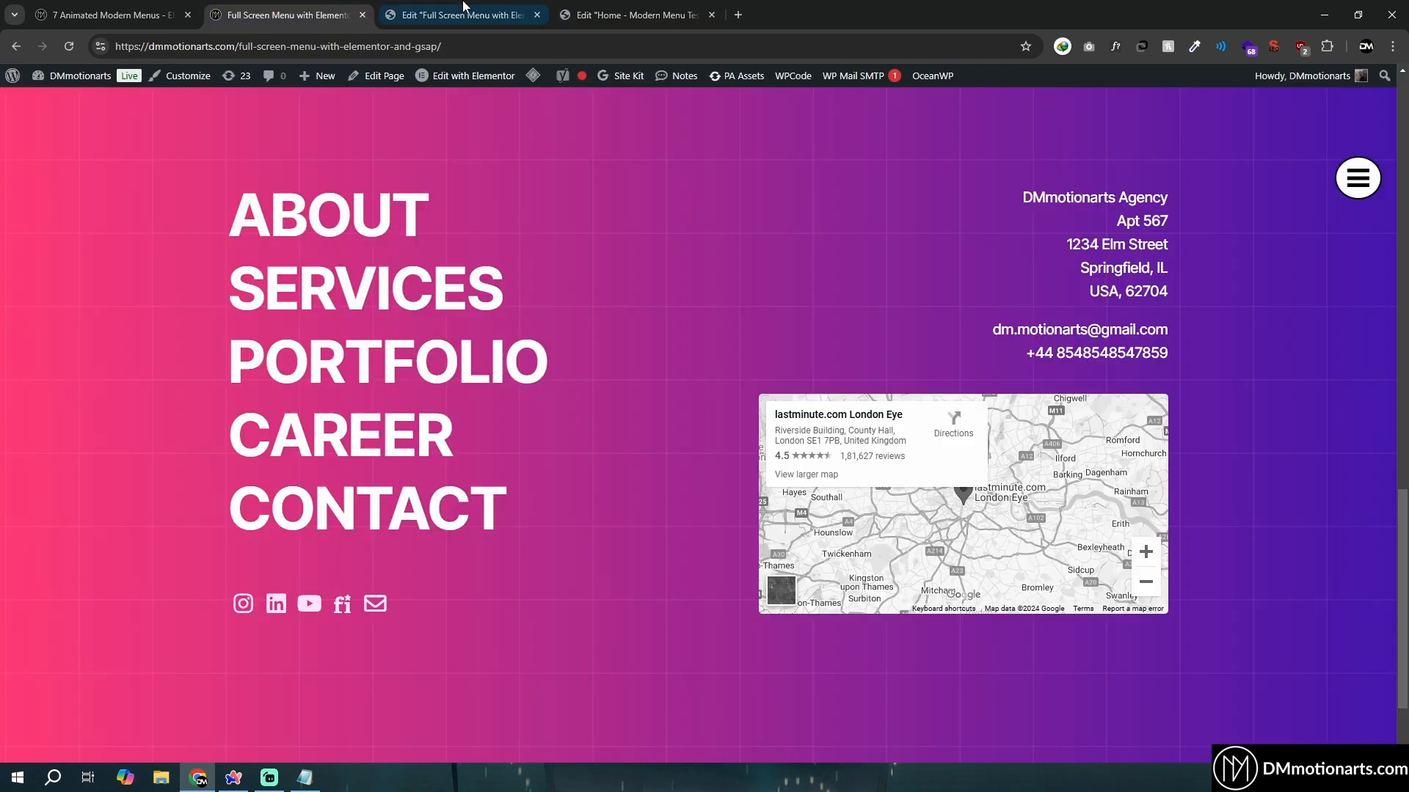
left_click(463, 15)
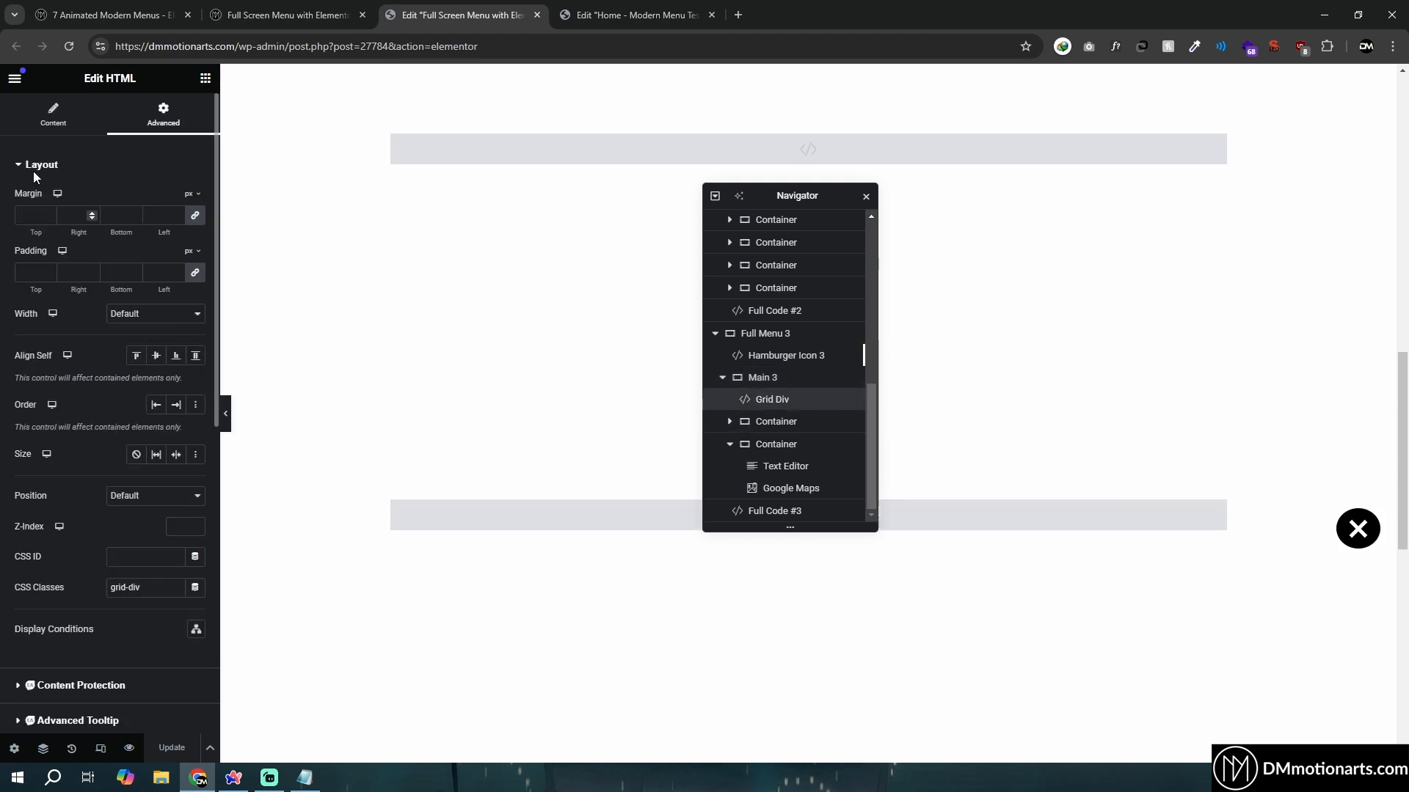
left_click(51, 157)
left_click(650, 8)
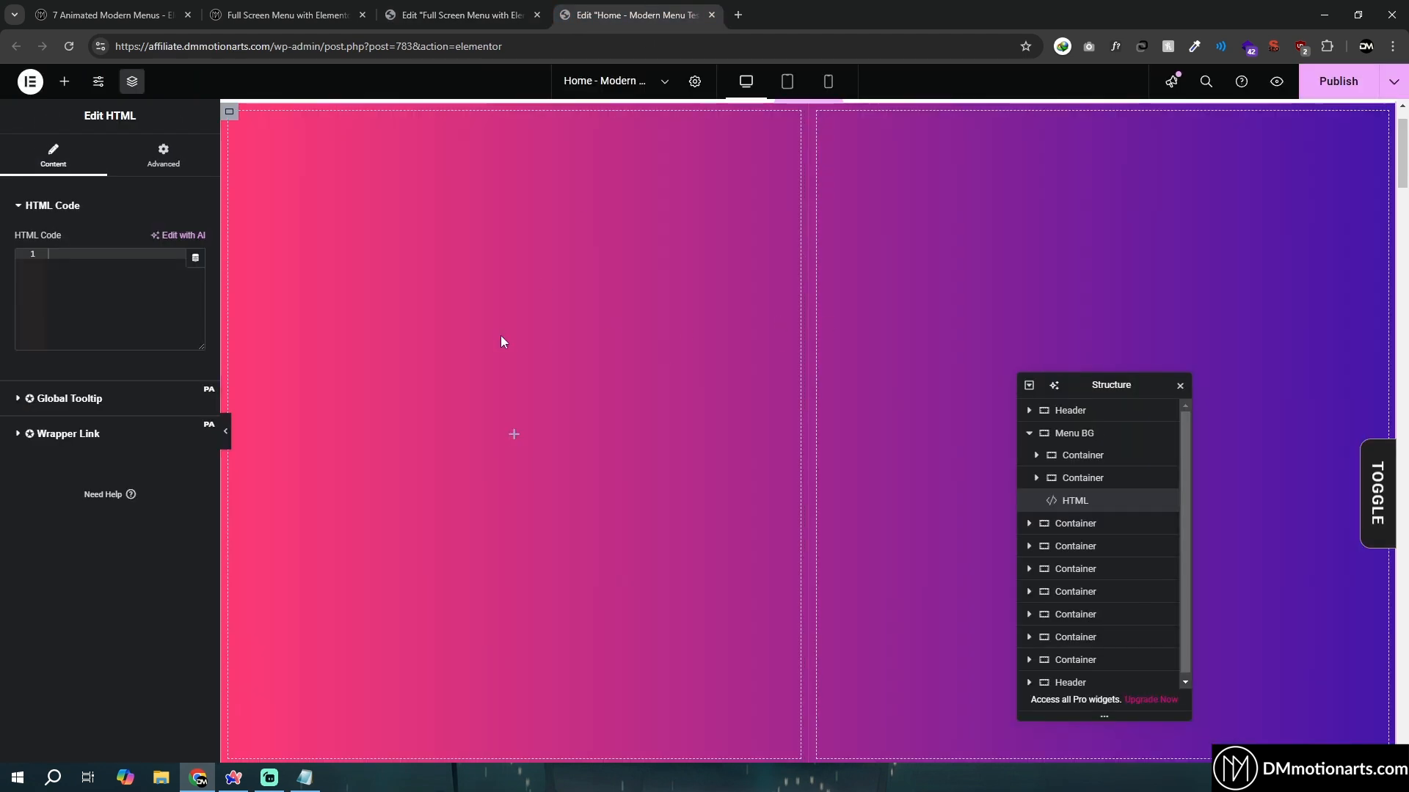
key("ctrl+v")
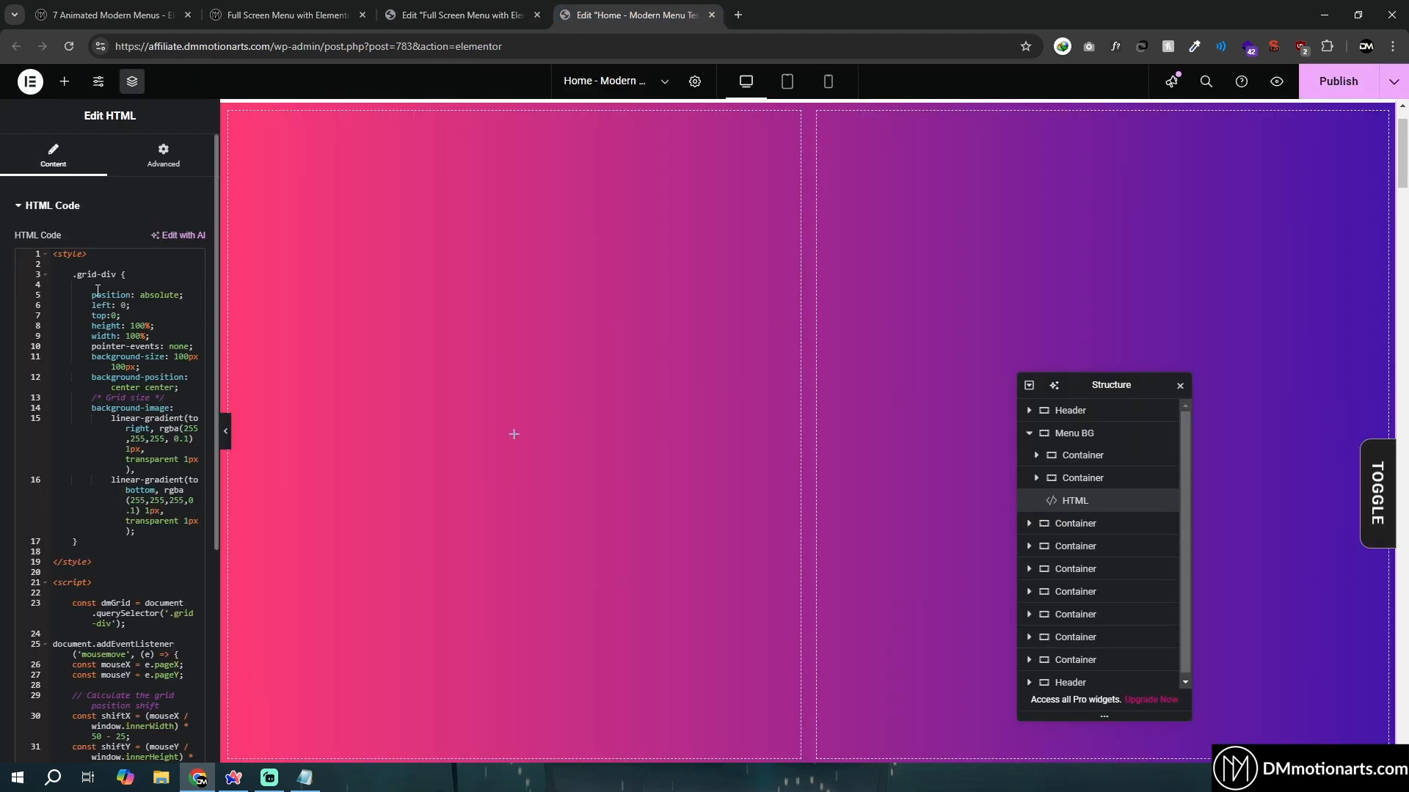
Copy the CSS class grid-div from the Grid Div widget in the template's editor
left_click(312, 9)
left_click(439, 7)
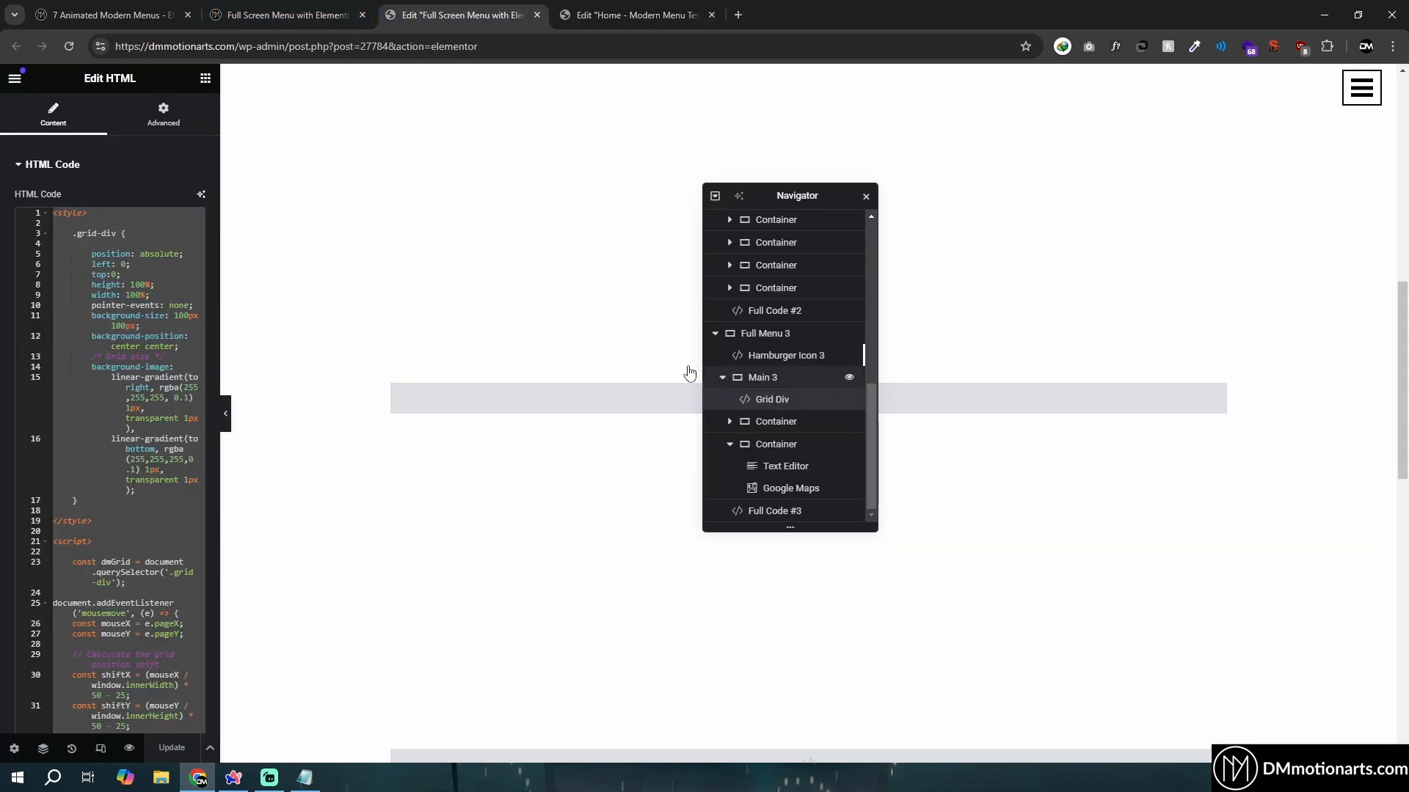
left_click(163, 115)
left_click_drag(162, 591, 207, 527)
key("ctrl+c")
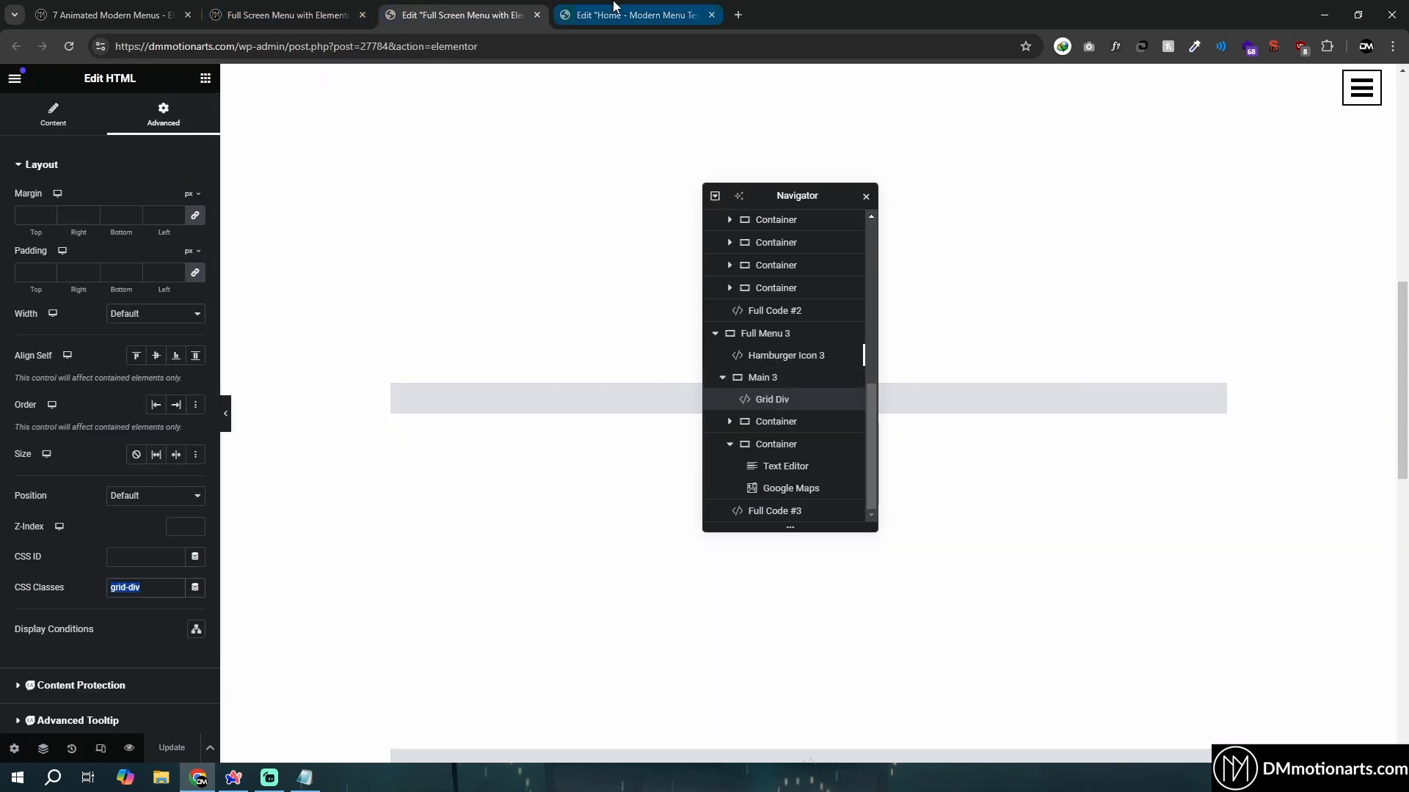
Rename Menu BG's HTML widget as Grid COde and assign it the copied CSS class grid-div
left_click(635, 15)
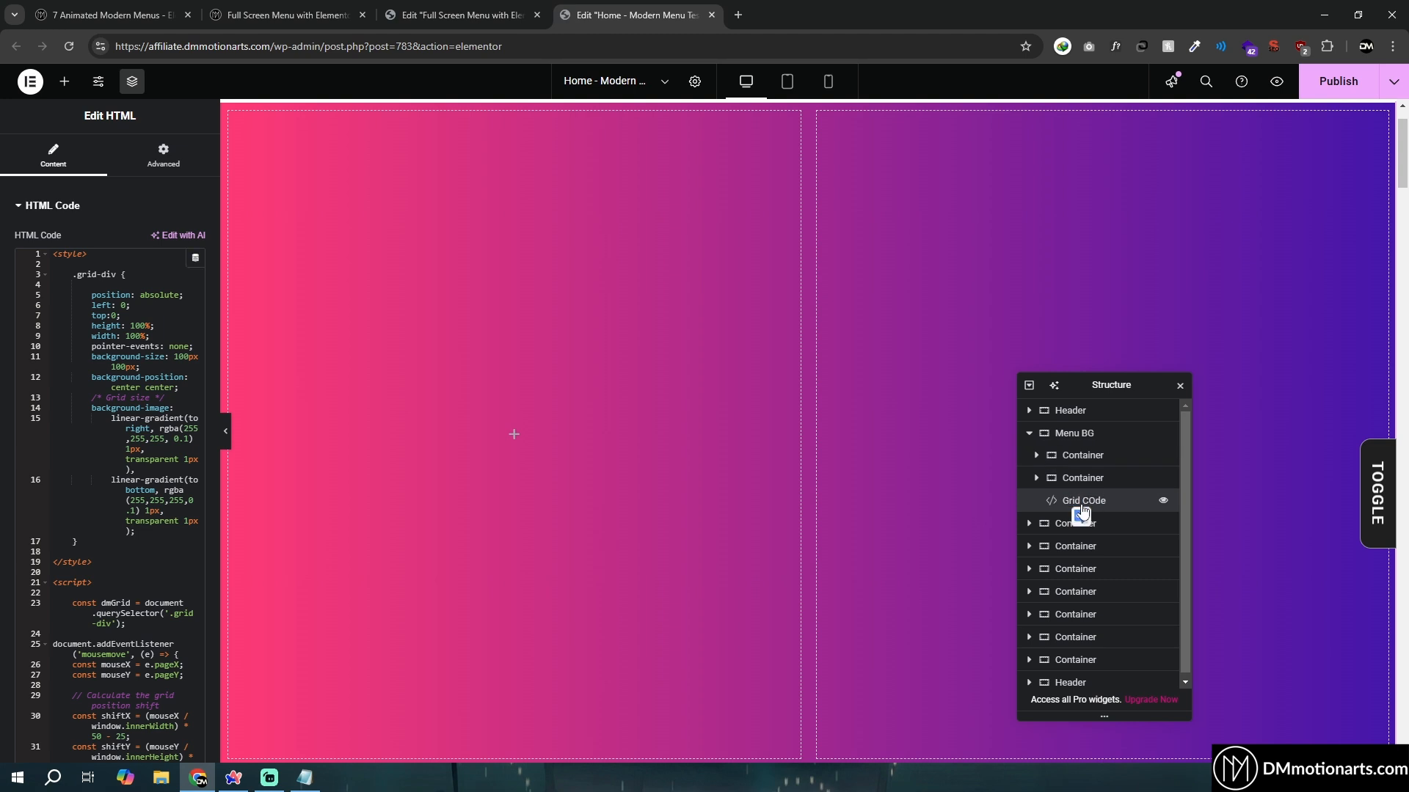
left_click(163, 156)
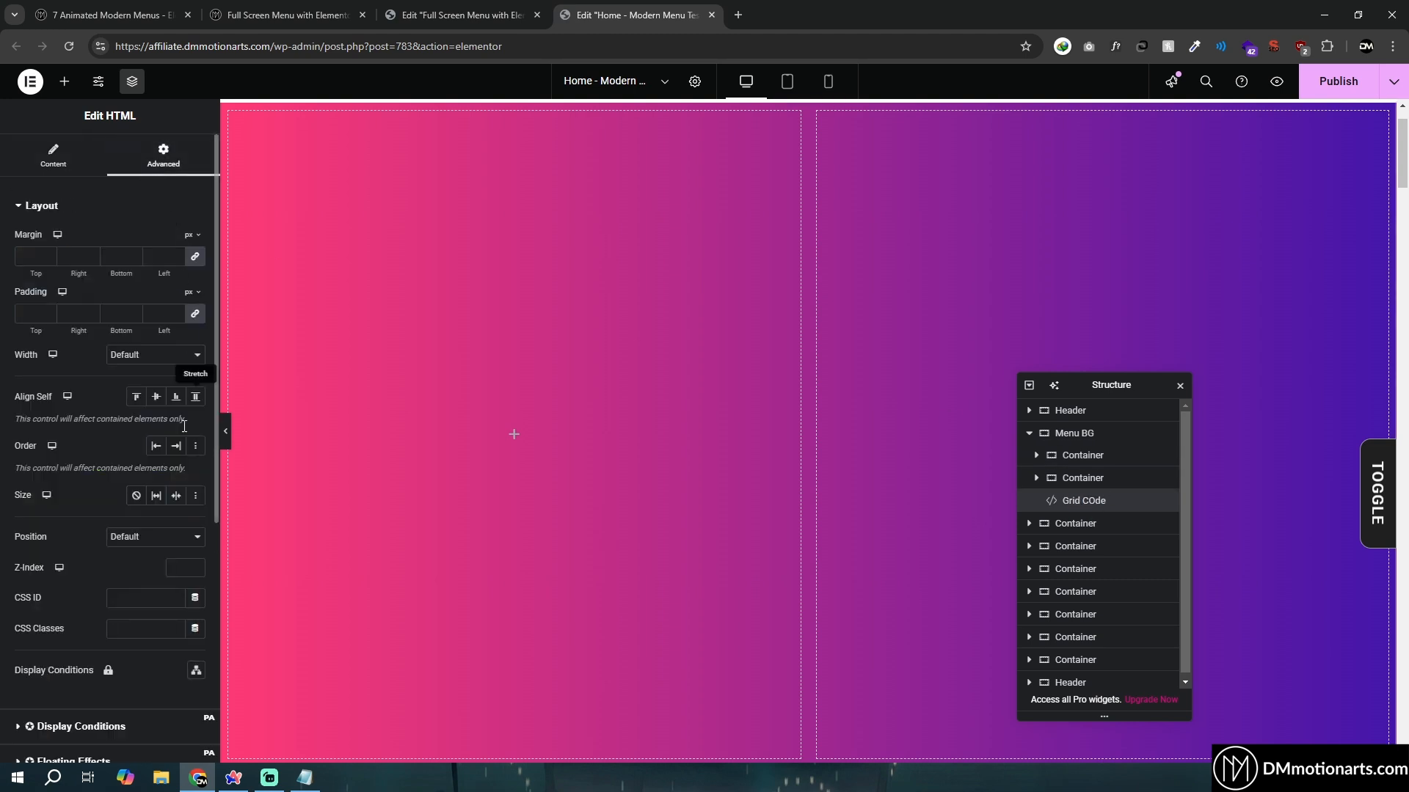
left_click(147, 632)
key("ctrl+v")
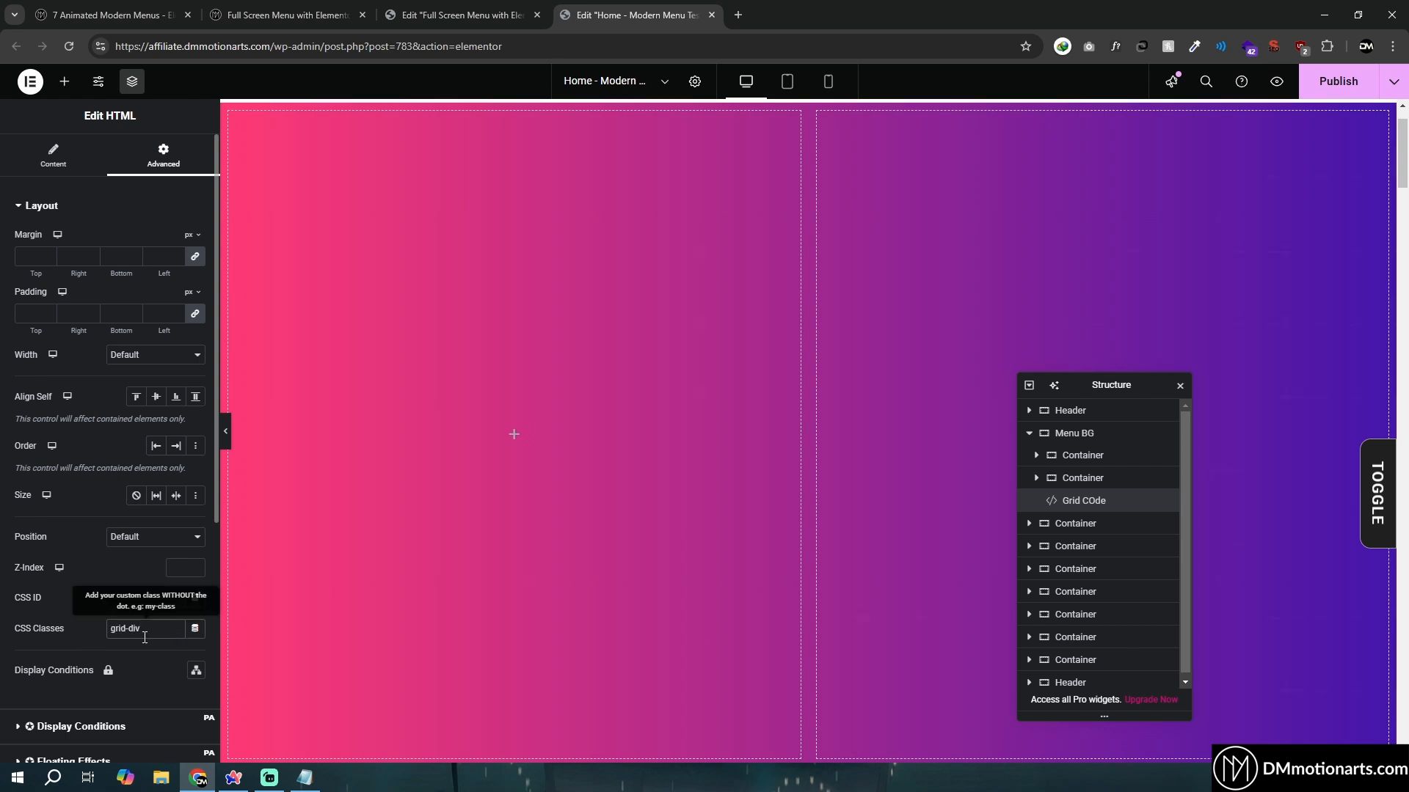
scroll(106, 589, "down", 2)
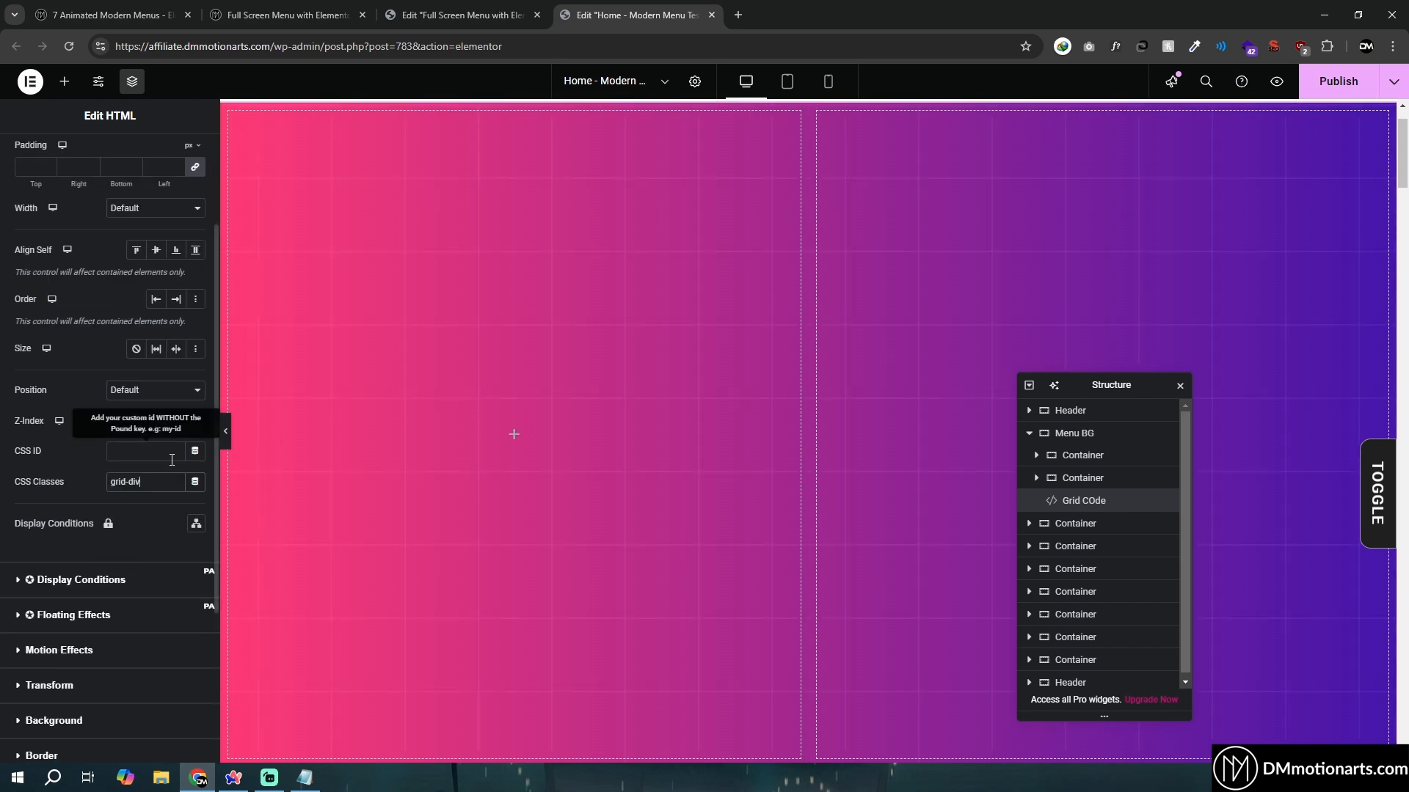
scroll(491, 421, "down", 1)
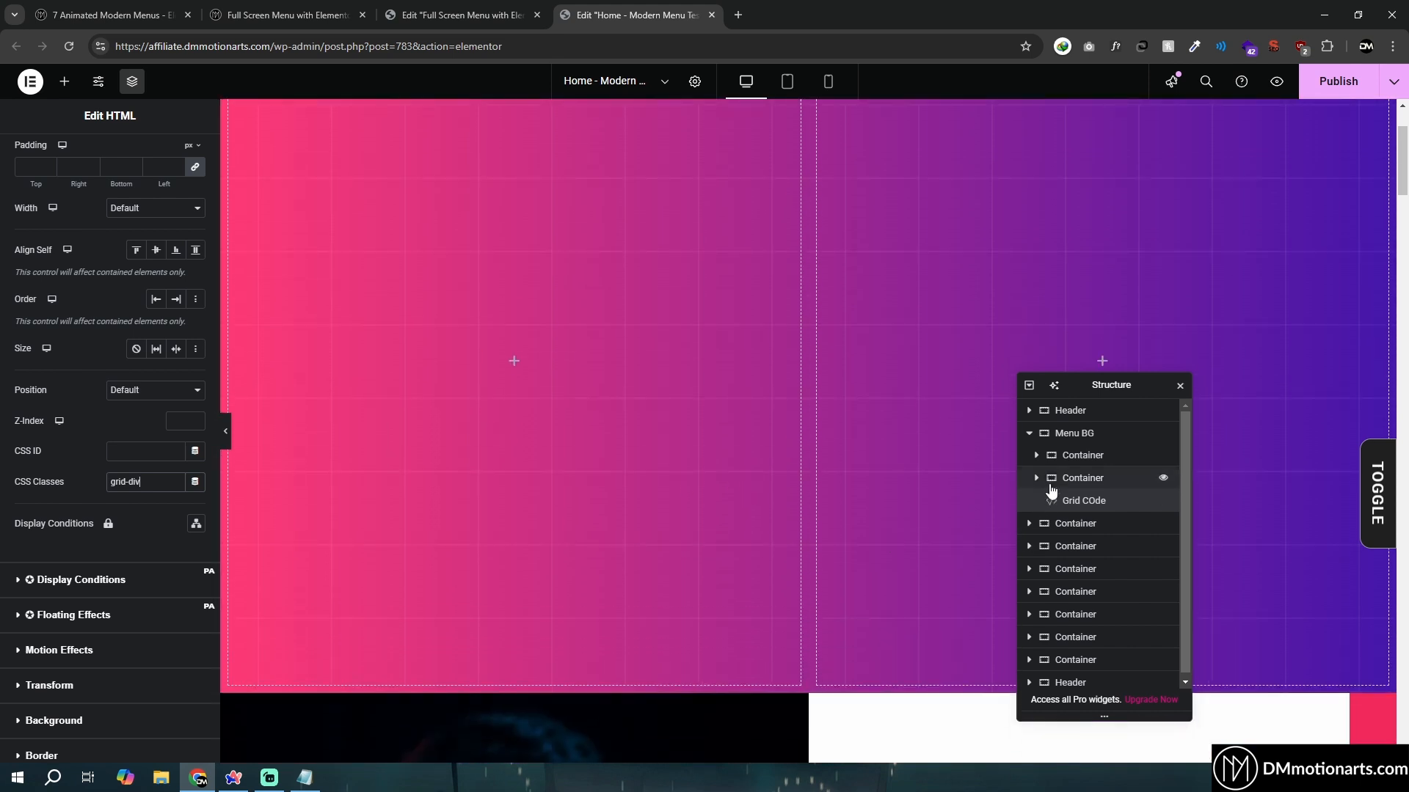
Move the Grid COde widget to the first place inside Menu BG, above both inner containers
left_click_drag(1078, 507, 1084, 455)
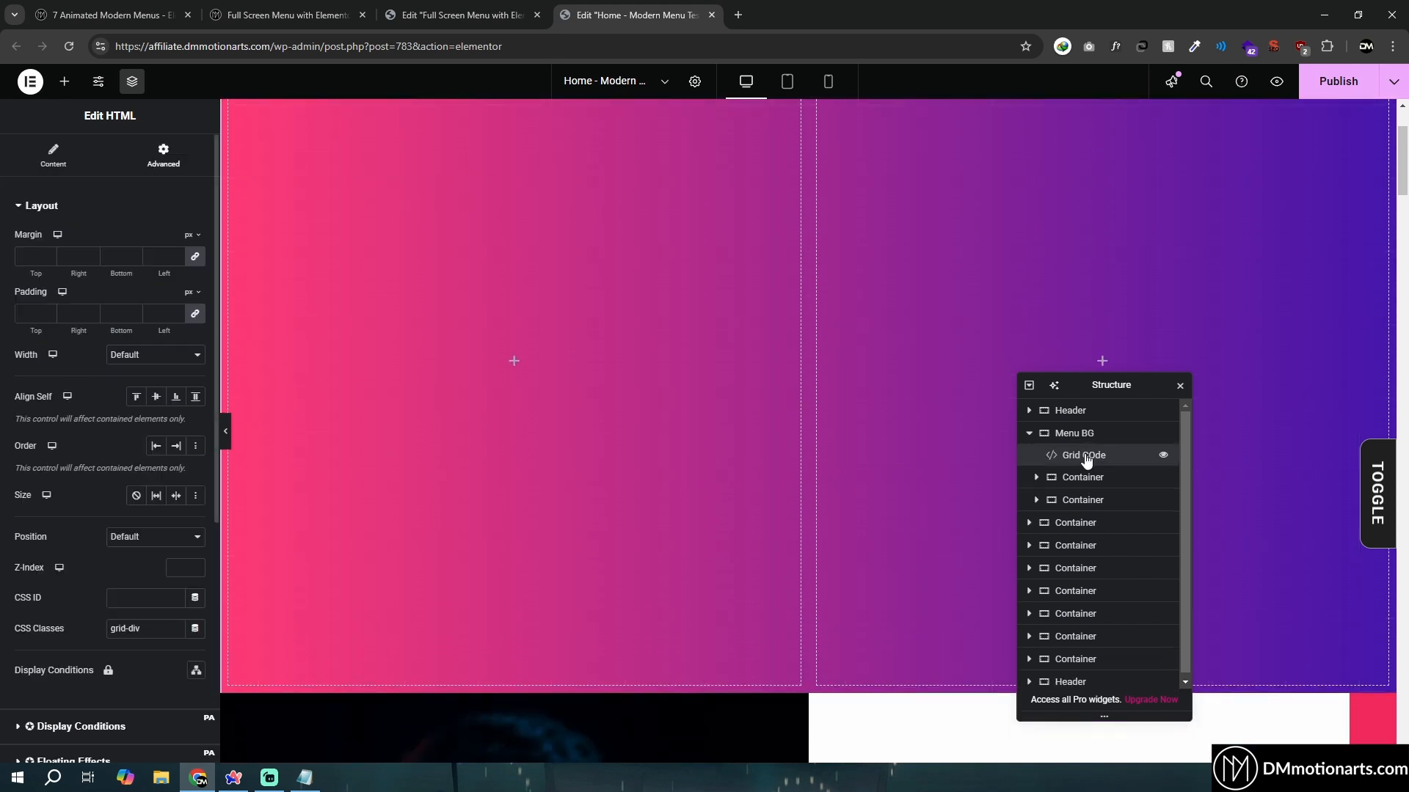
scroll(654, 503, "up", 2)
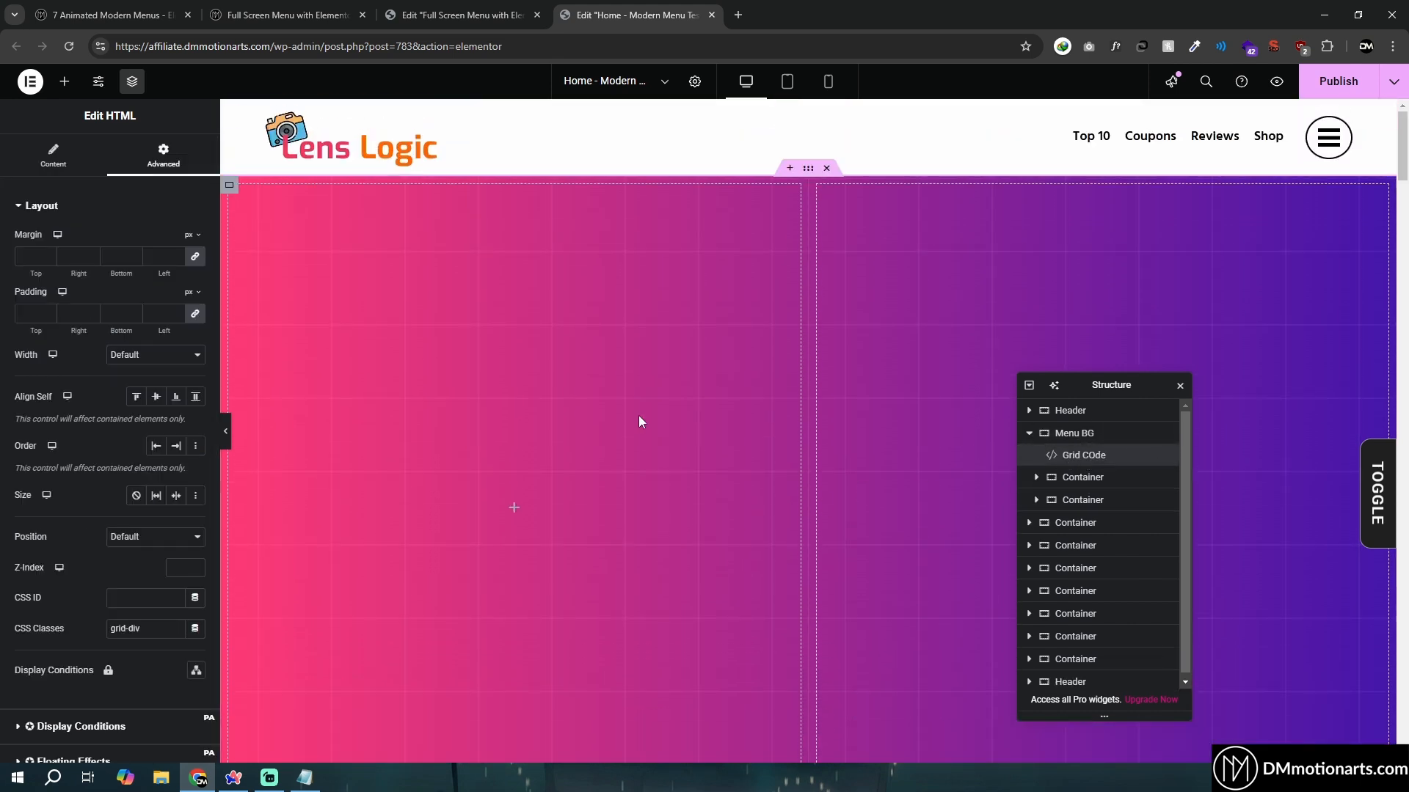
scroll(645, 415, "down", 1)
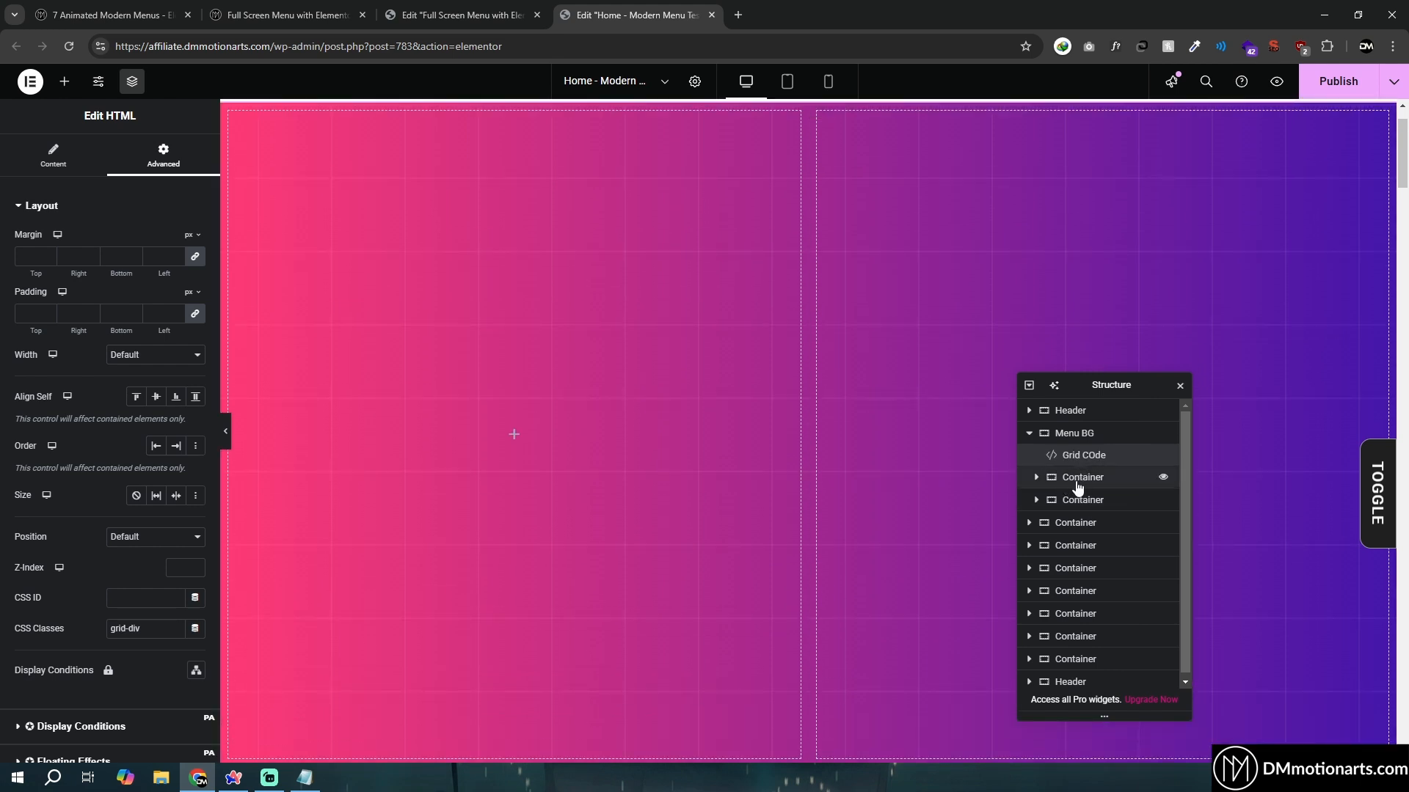
left_click_drag(1089, 457, 1083, 502)
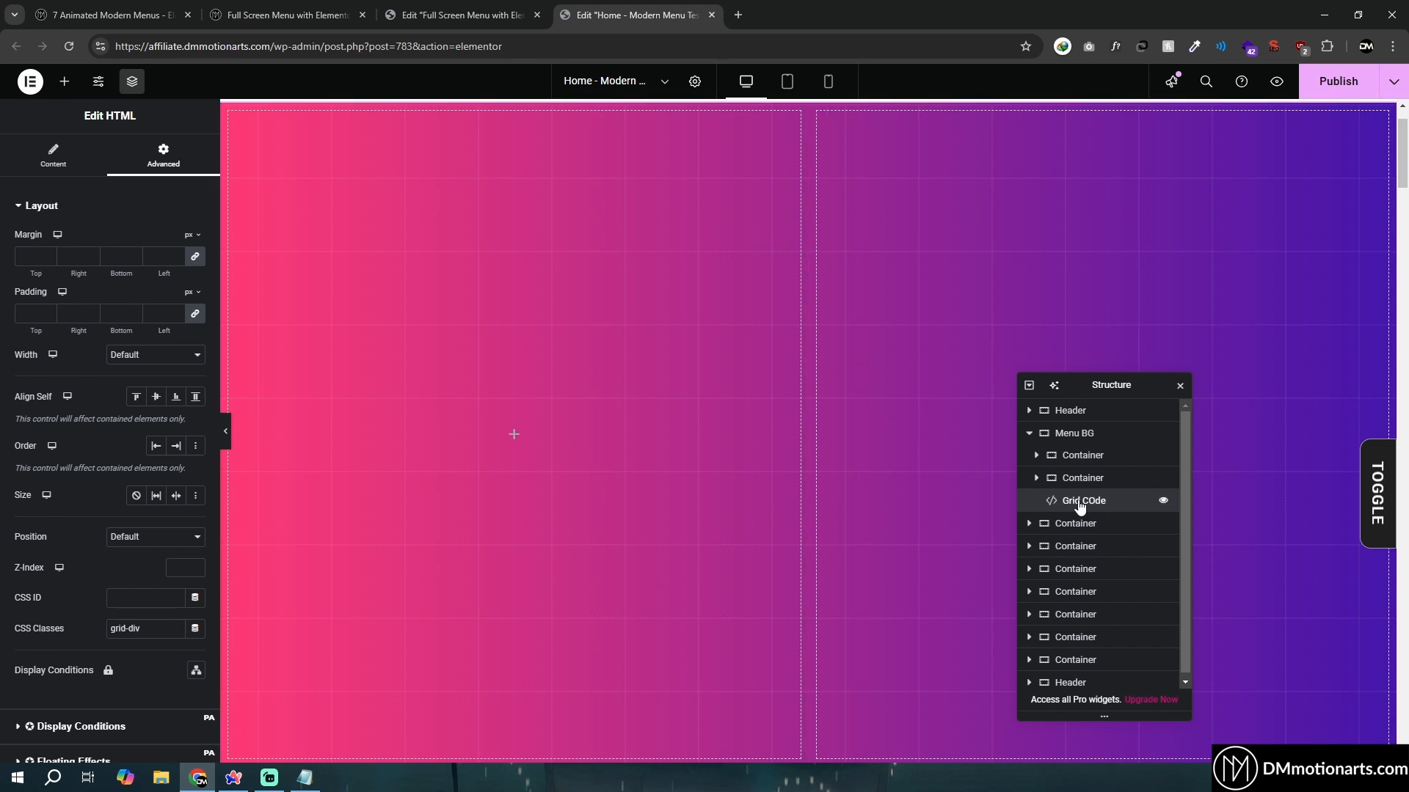
left_click_drag(1082, 502, 1064, 477)
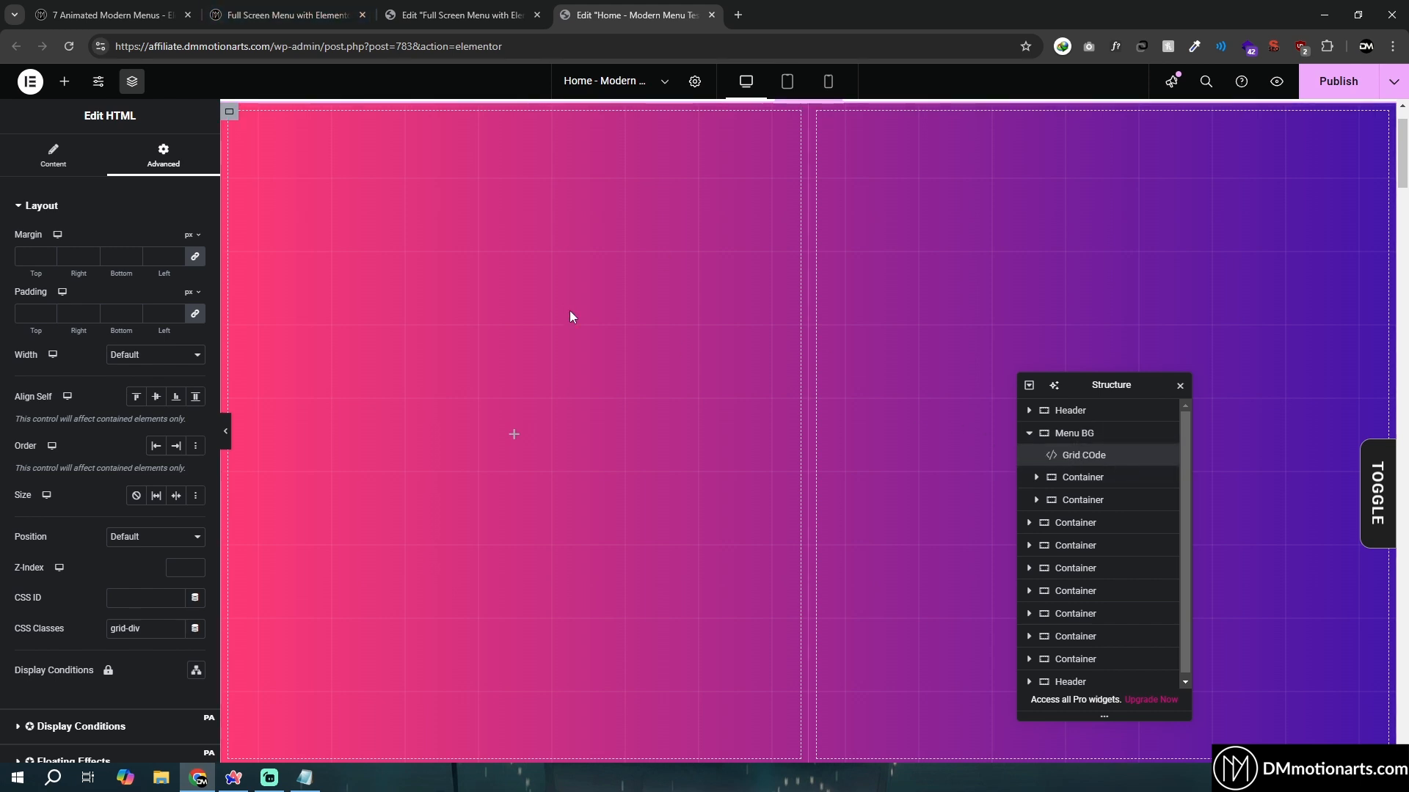
Change Menu BG's content width to Boxed and set its width to 1300 px
left_click(1036, 478)
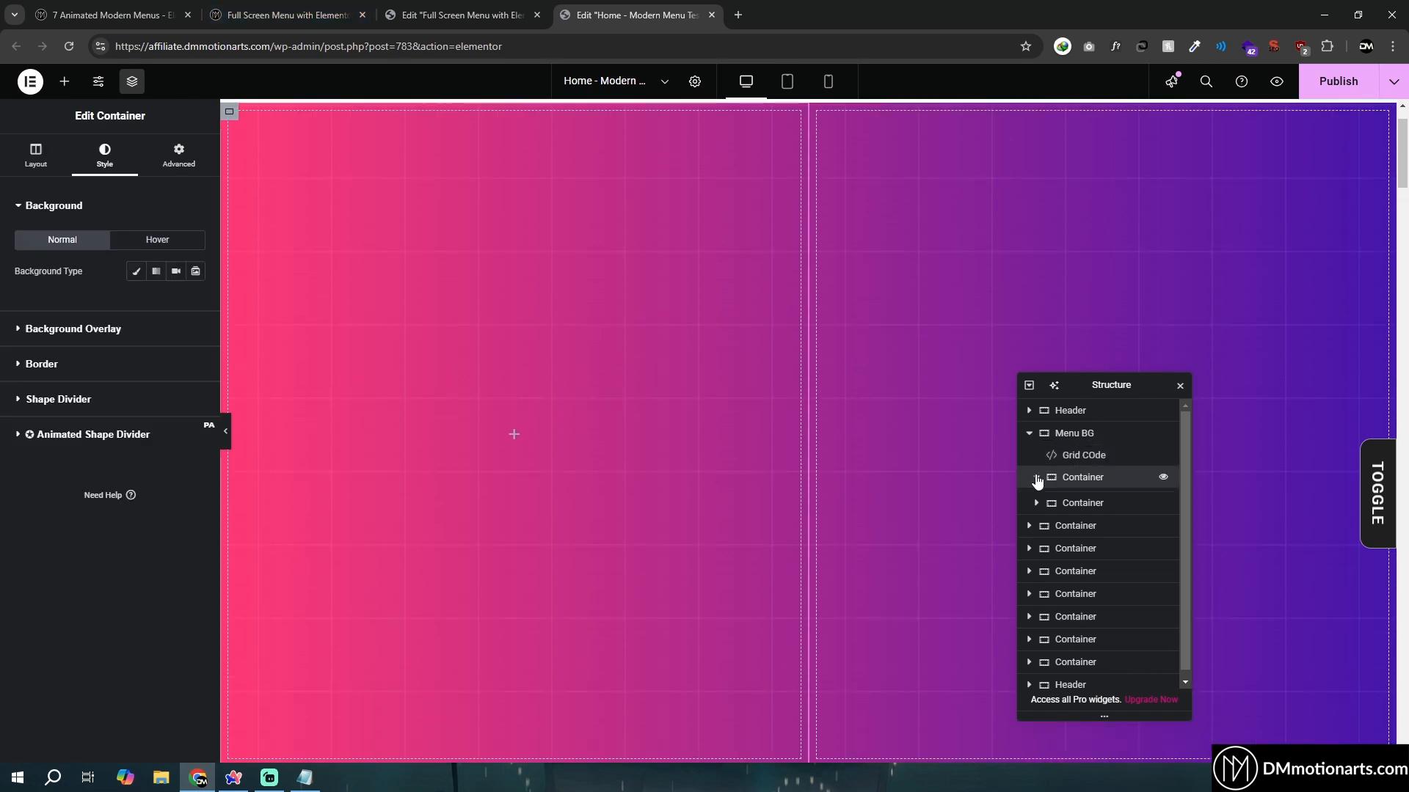
left_click(305, 7)
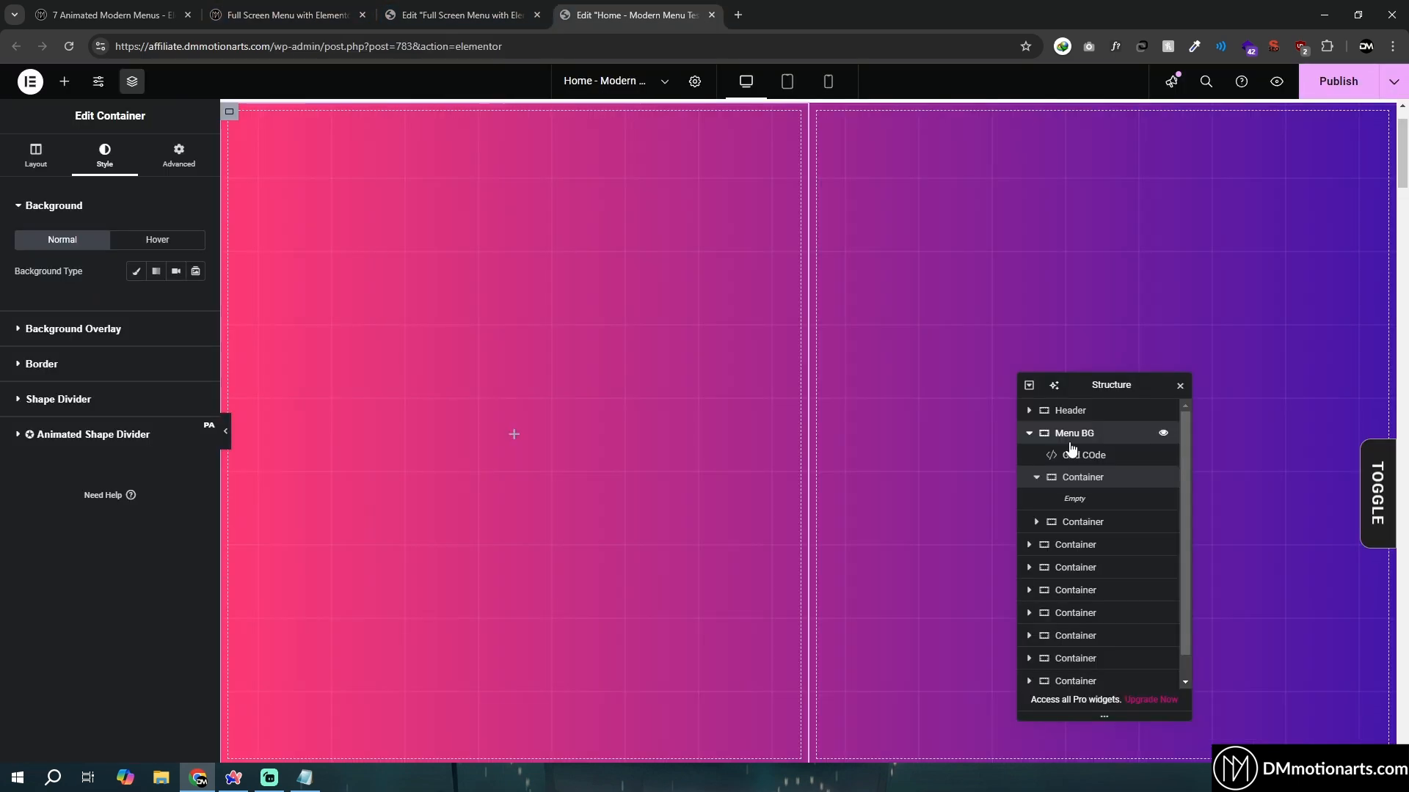
left_click(1071, 444)
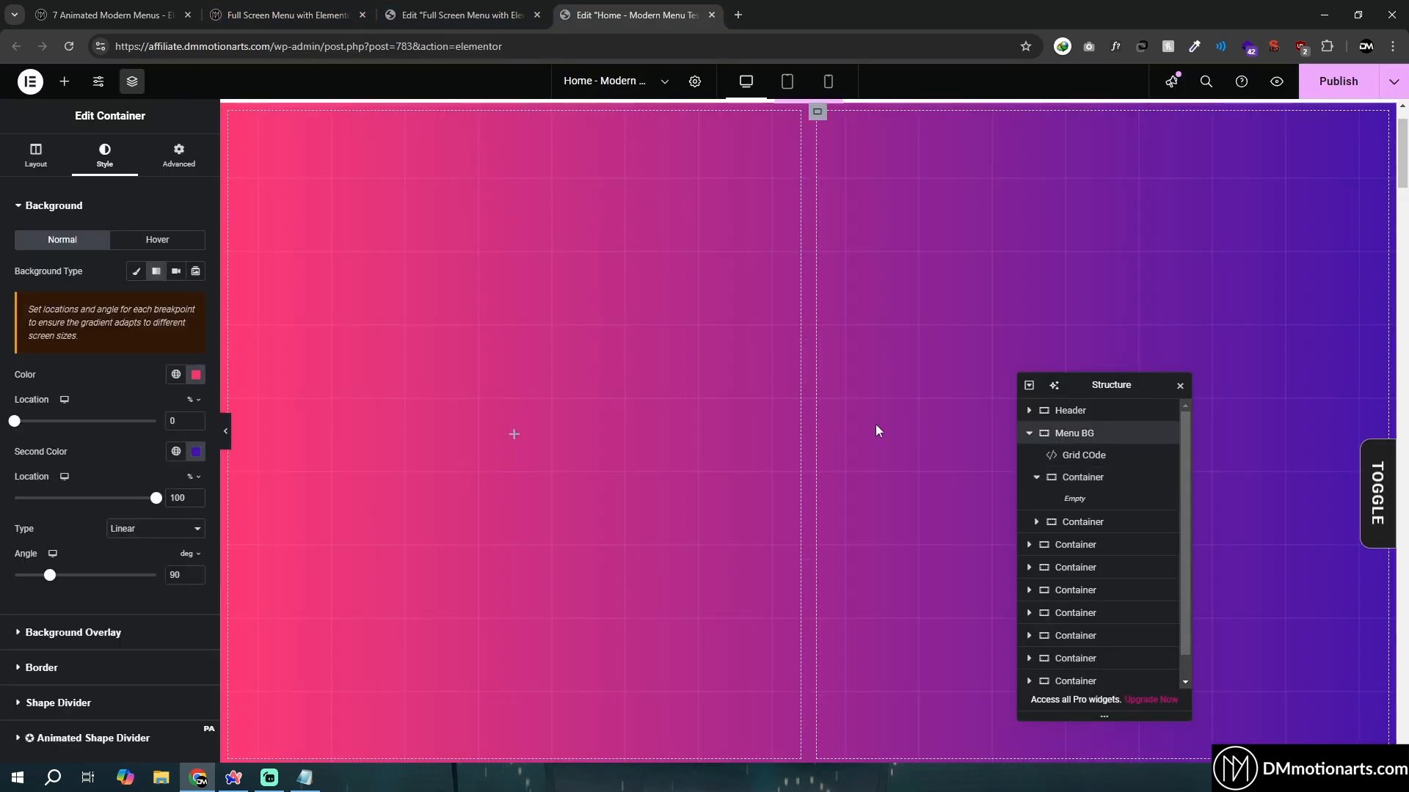
left_click(35, 156)
left_click(135, 285)
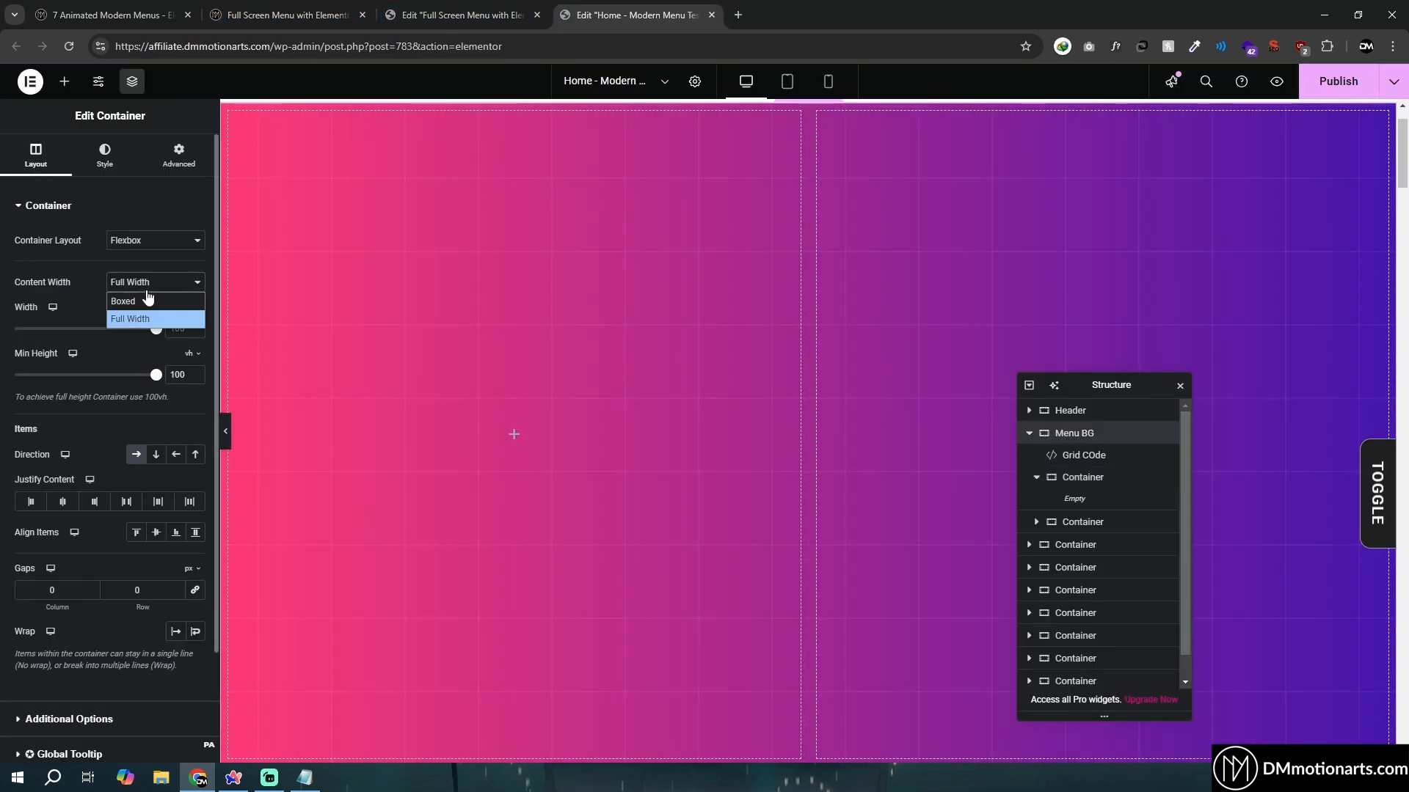
left_click(146, 303)
left_click(174, 328)
type("1300")
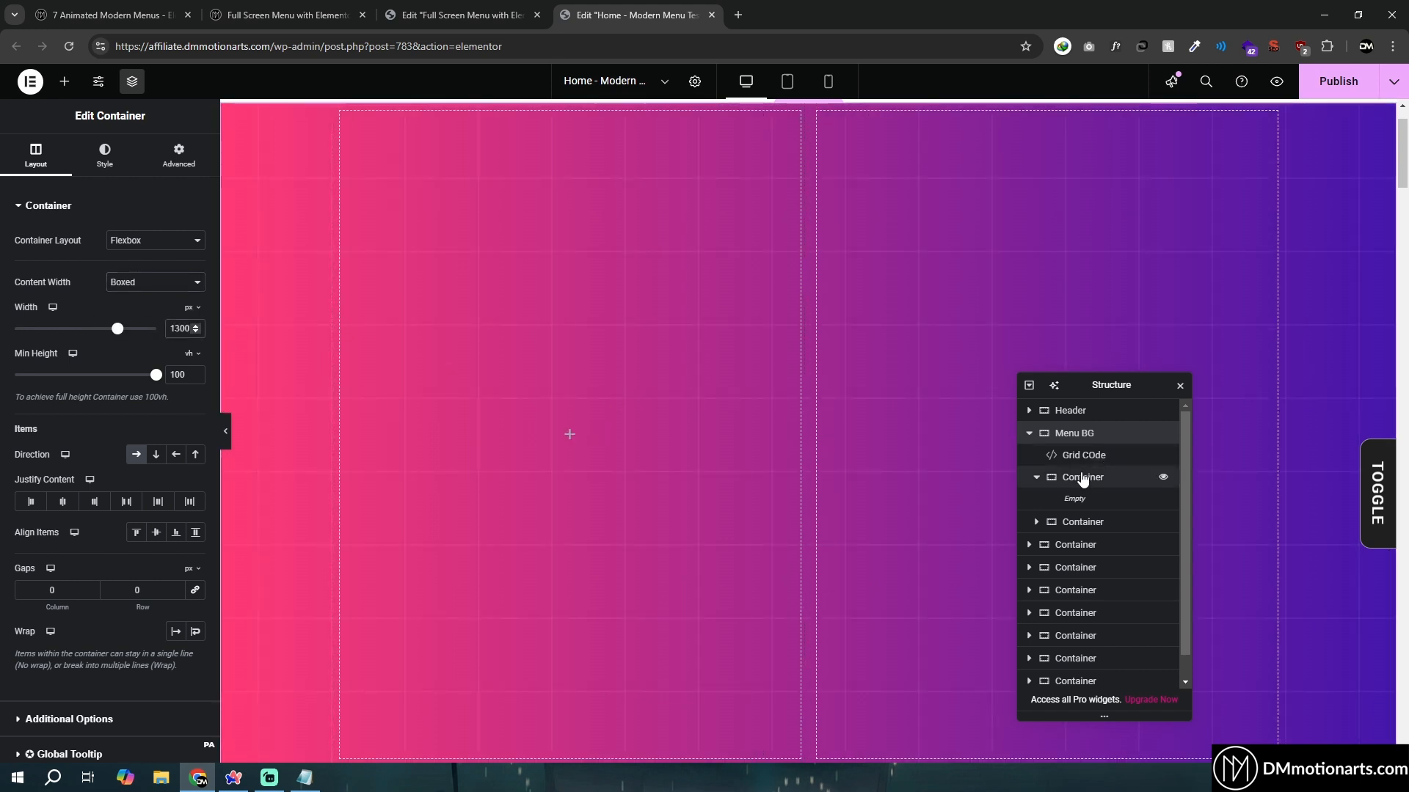
Add a Heading widget to Menu BG's first inner container and centre that container's contents vertically
left_click(1105, 490)
left_click(105, 155)
left_click(62, 80)
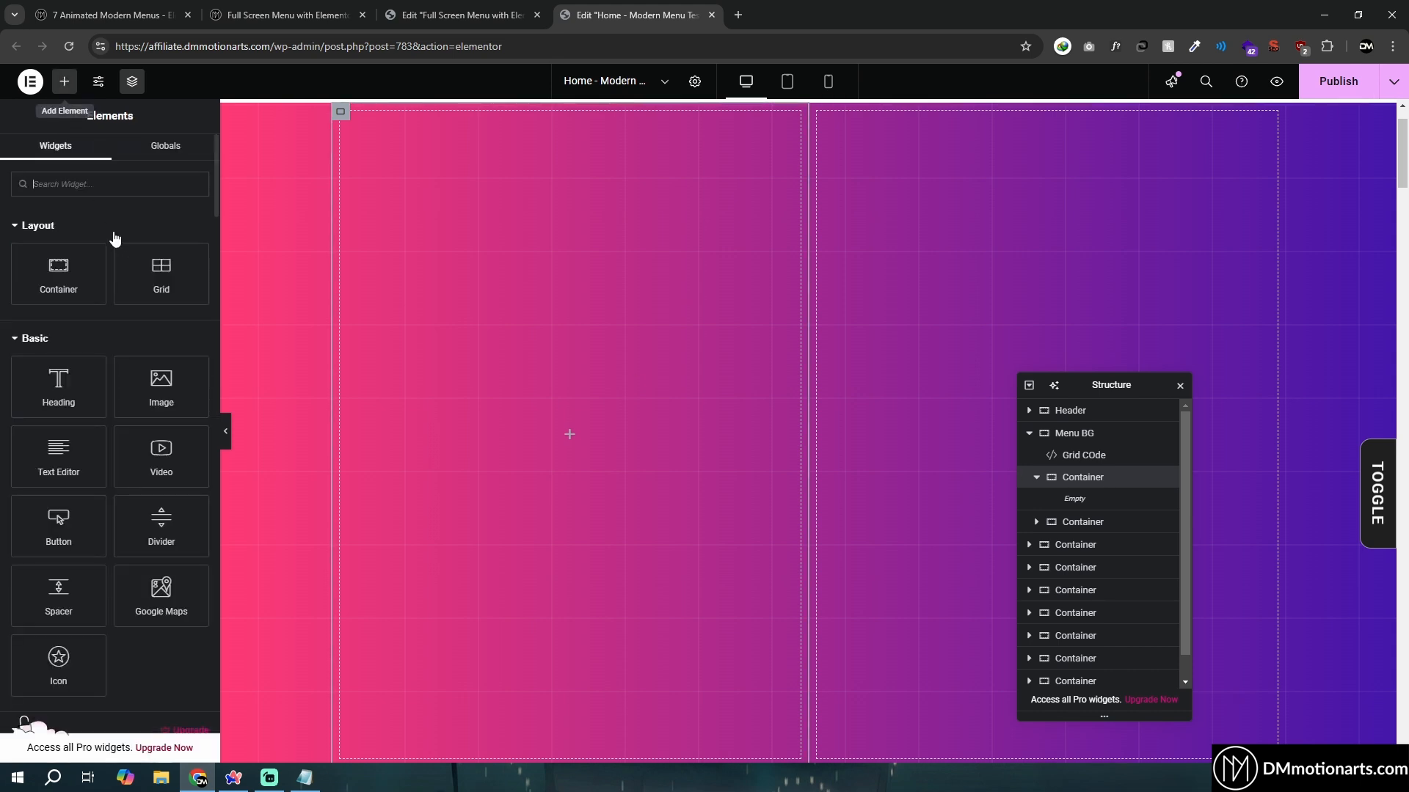
type("Te")
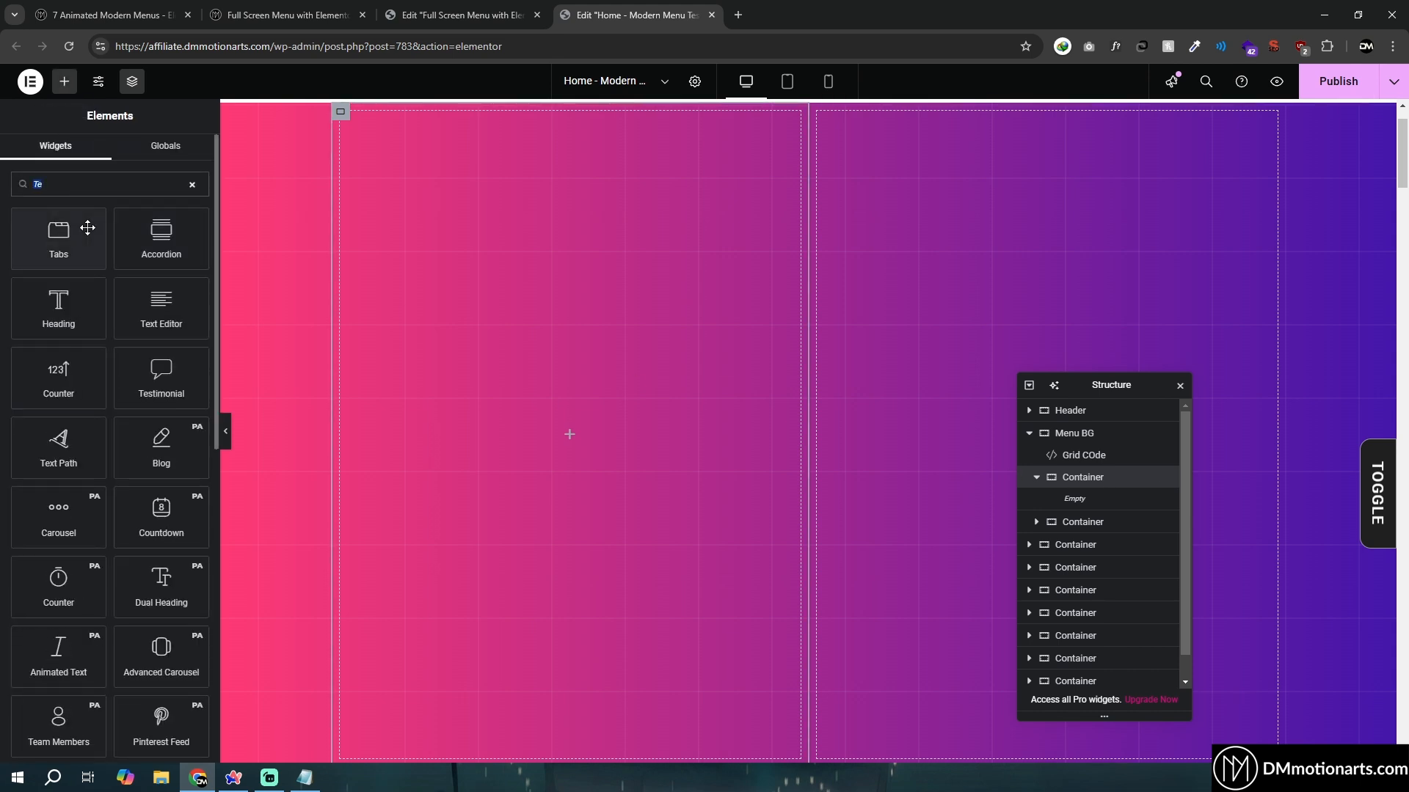
left_click_drag(59, 301, 403, 220)
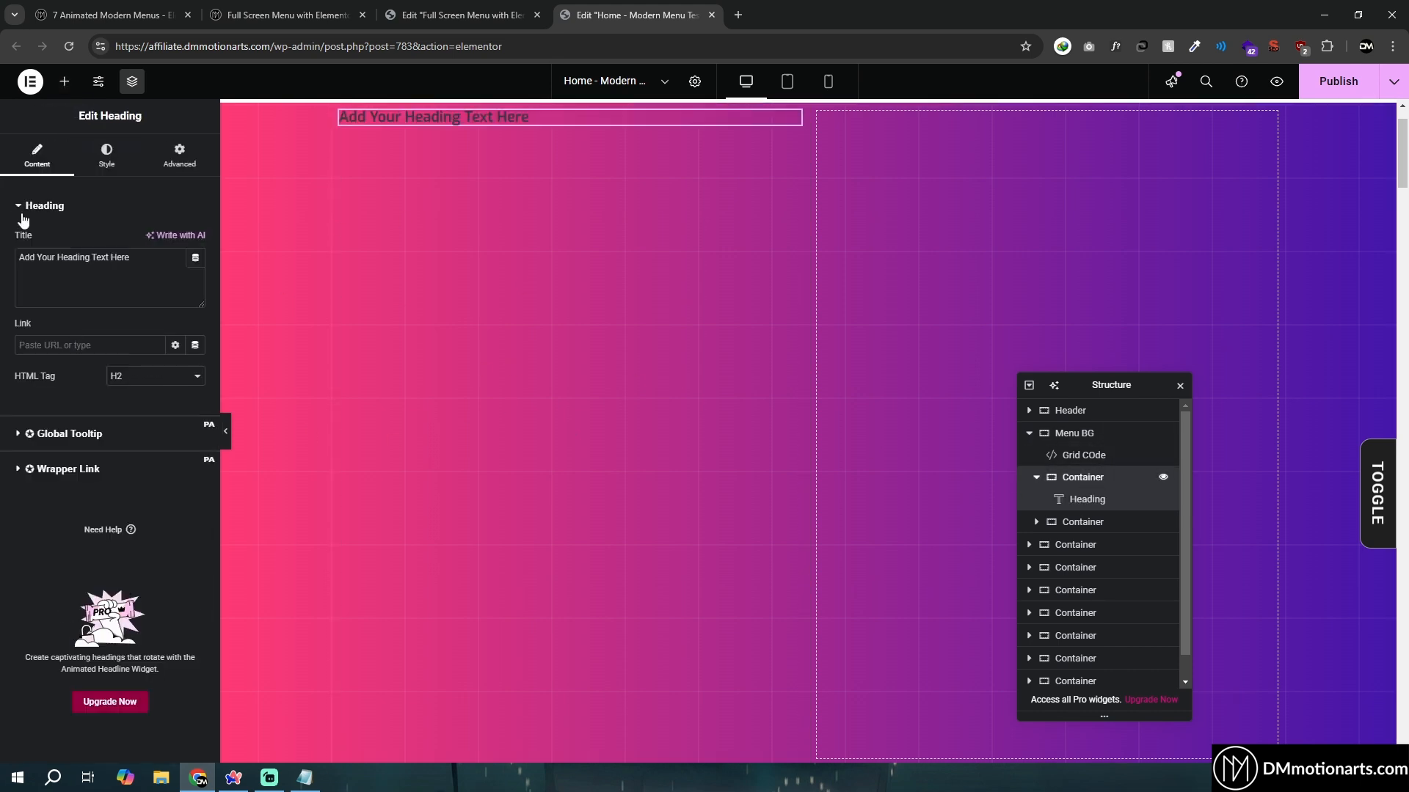
left_click(35, 155)
left_click(61, 504)
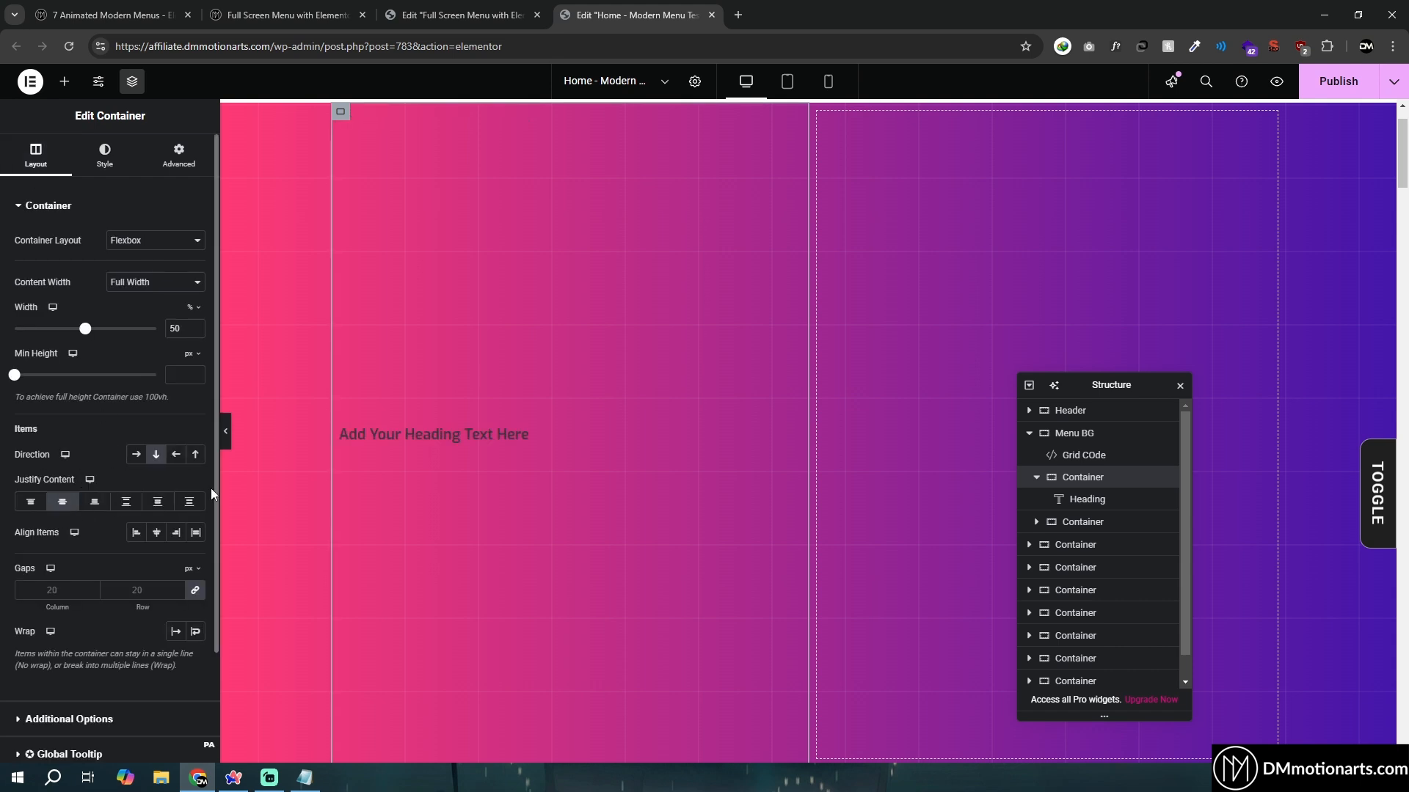
Replace the new heading's placeholder title with Home
left_click(402, 430)
left_click(105, 285)
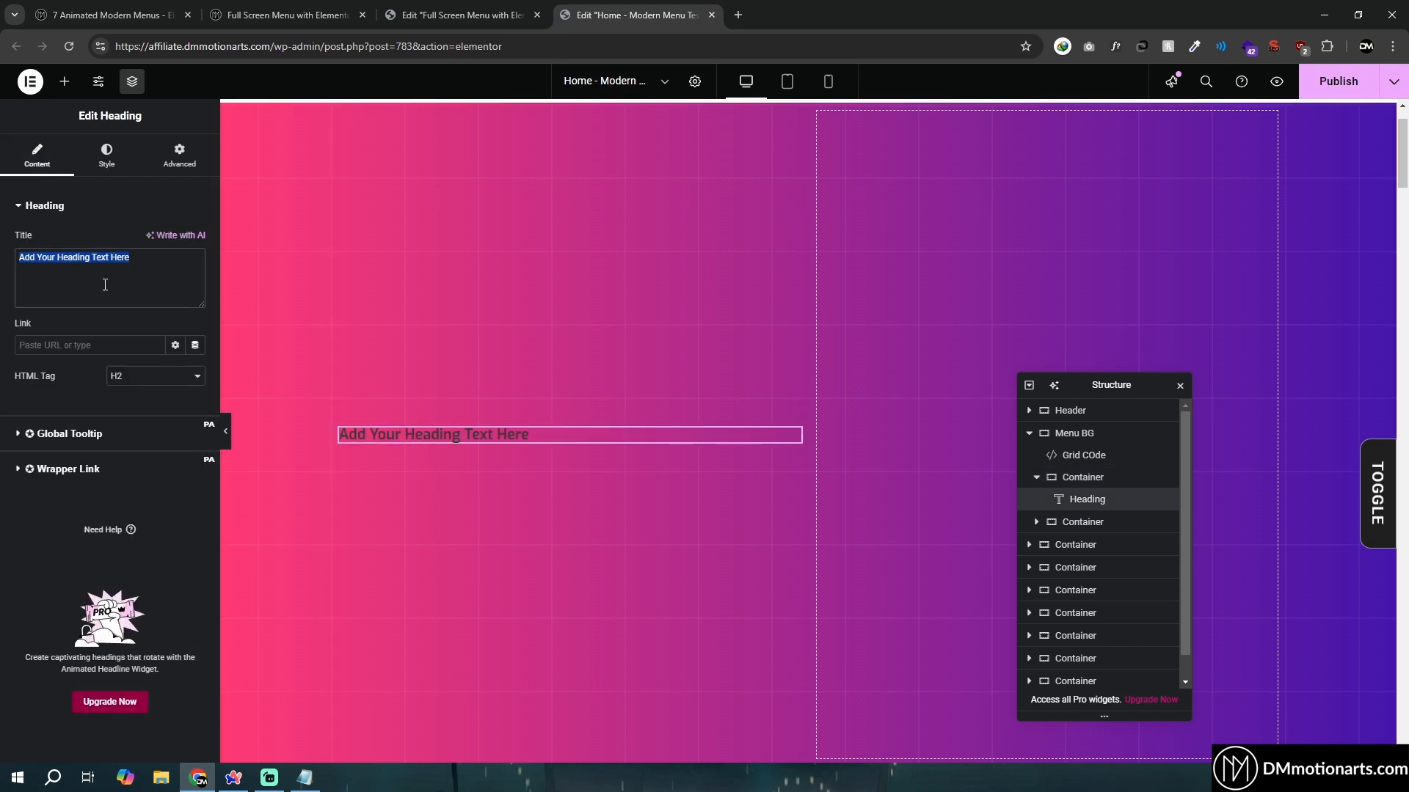
type("Home")
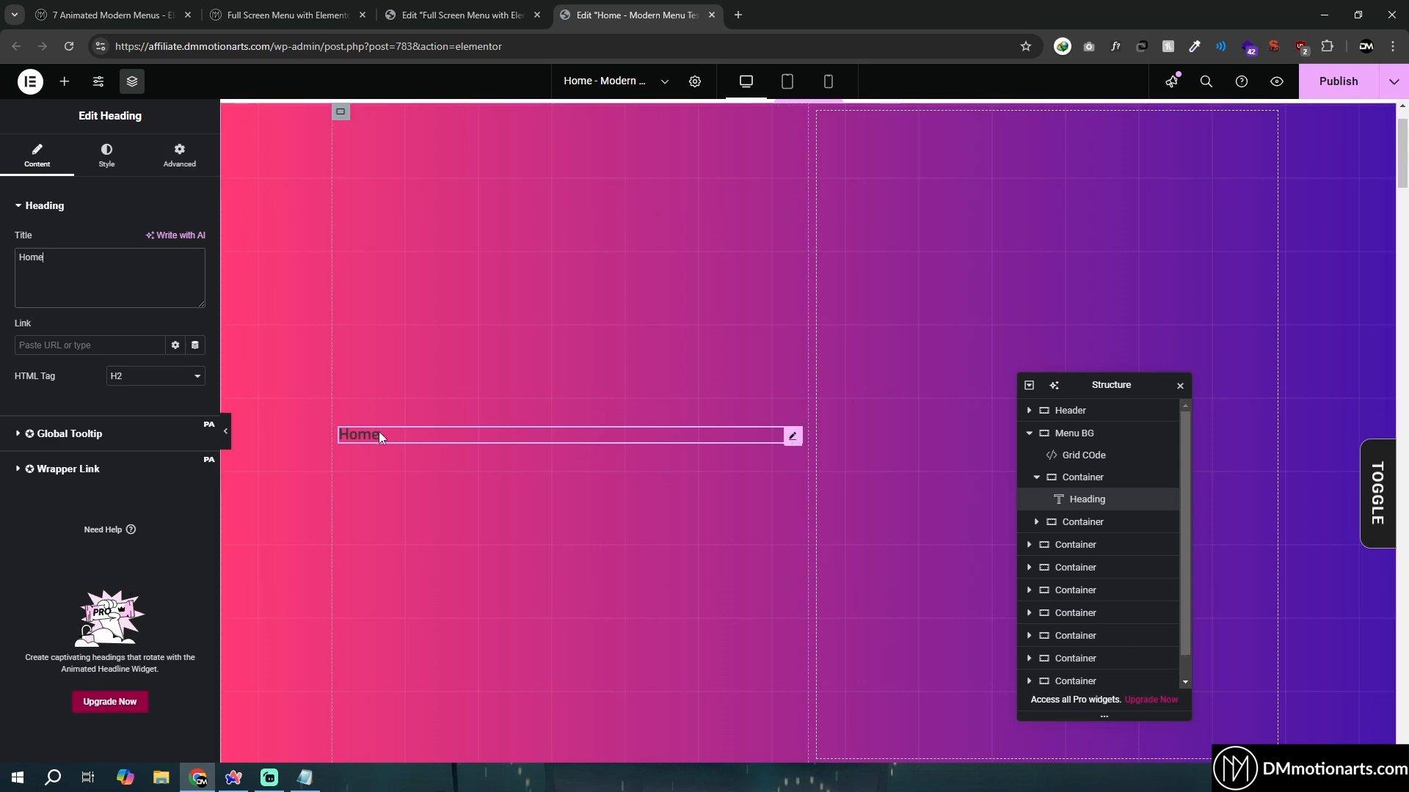
Check the menu items on the live template page and set the Home heading's Align Self to Start
left_click(286, 14)
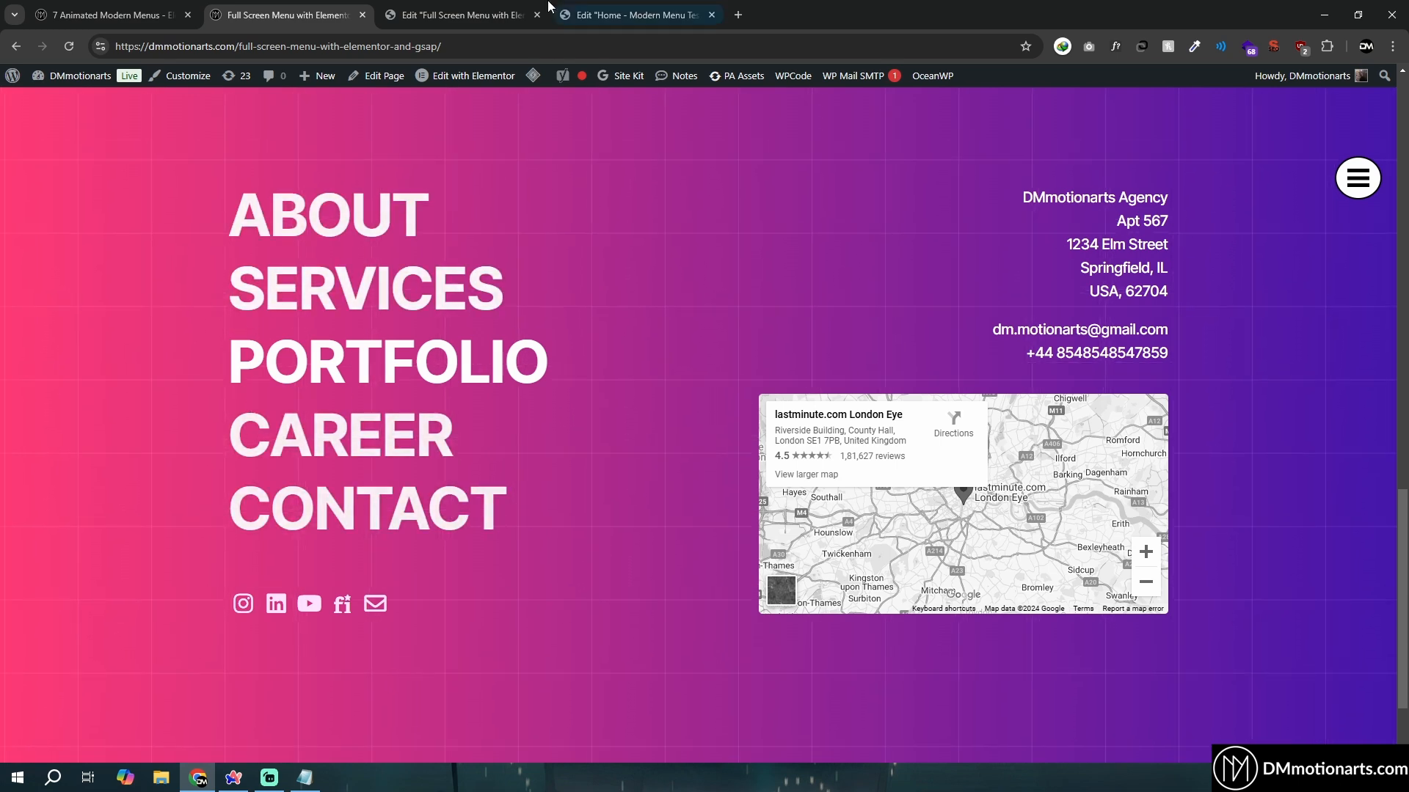
left_click(636, 14)
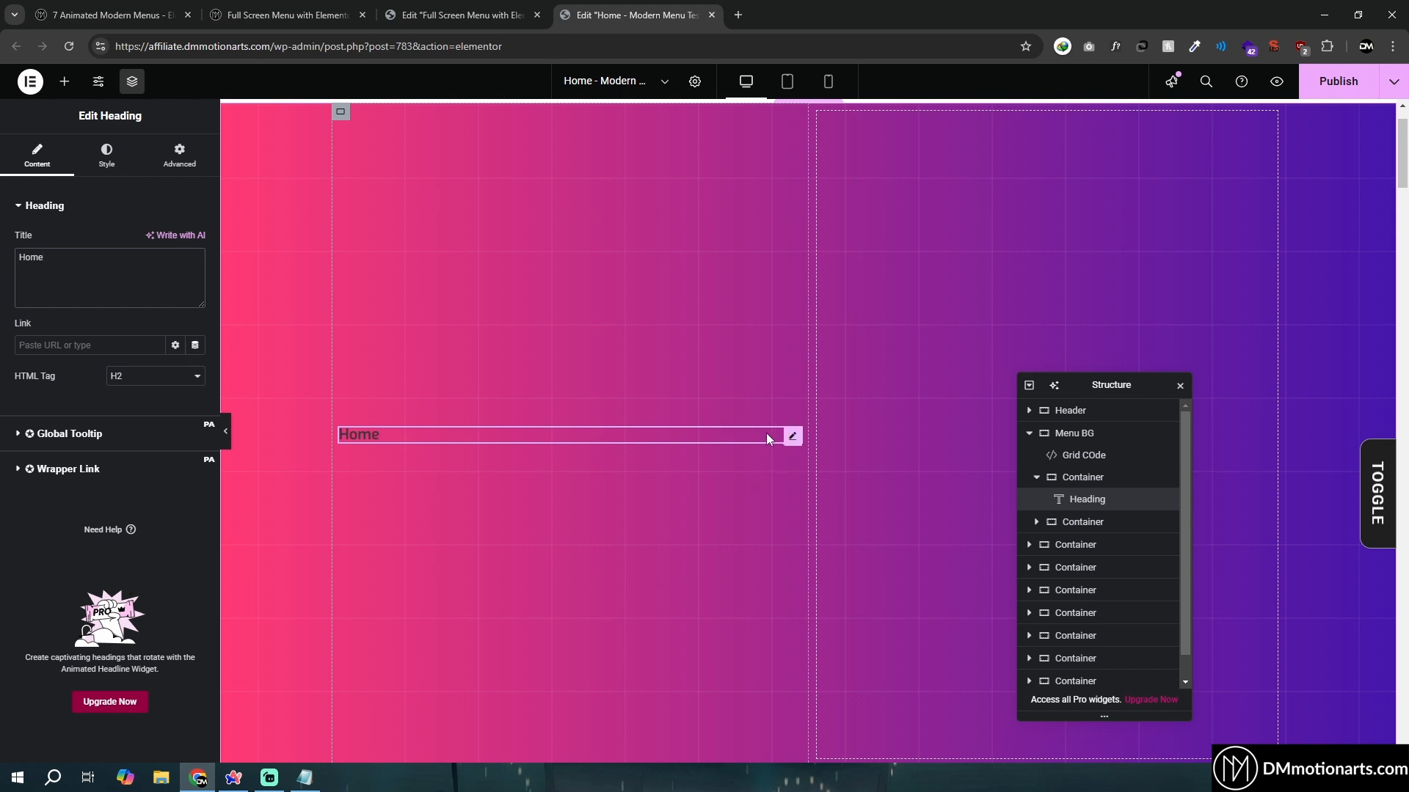
left_click(130, 170)
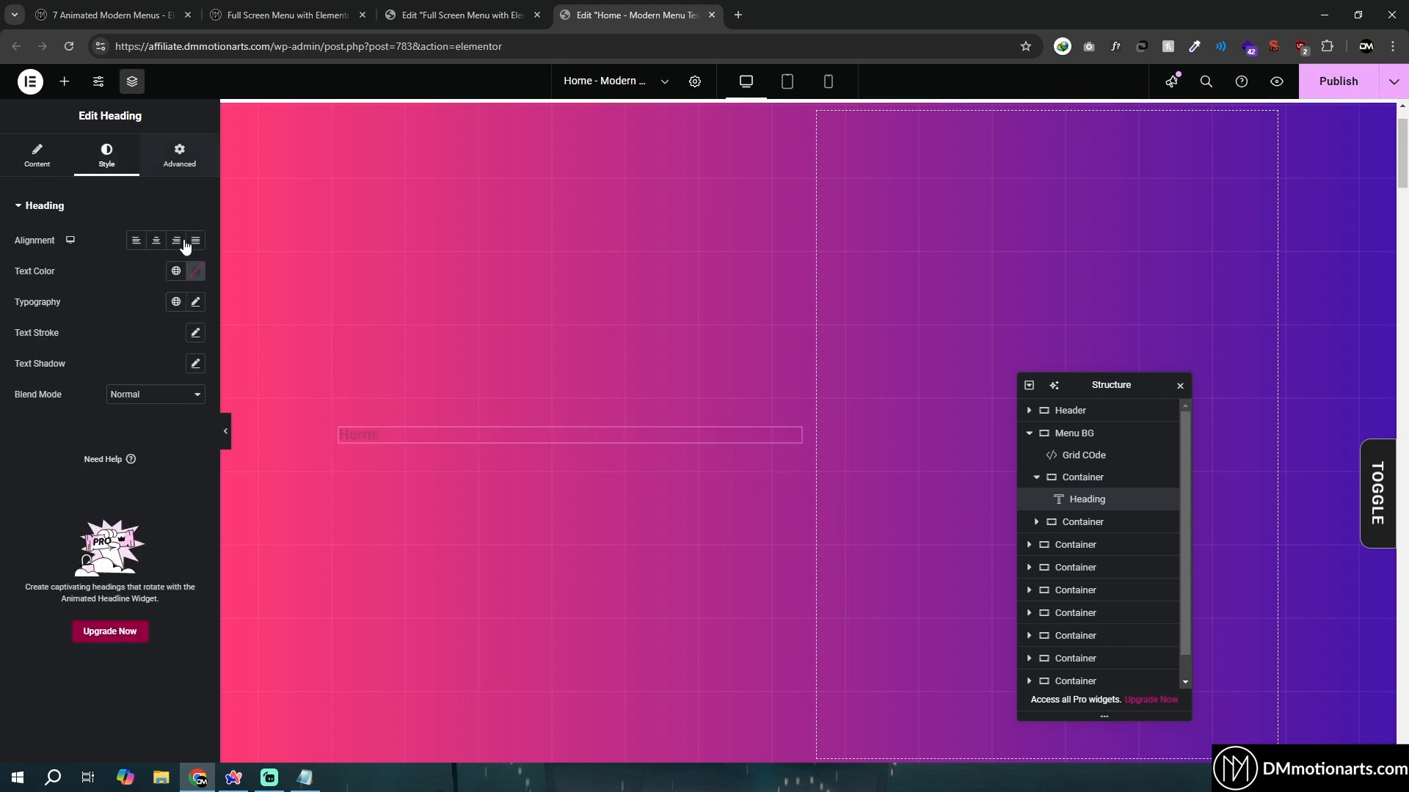
left_click(179, 157)
left_click(136, 397)
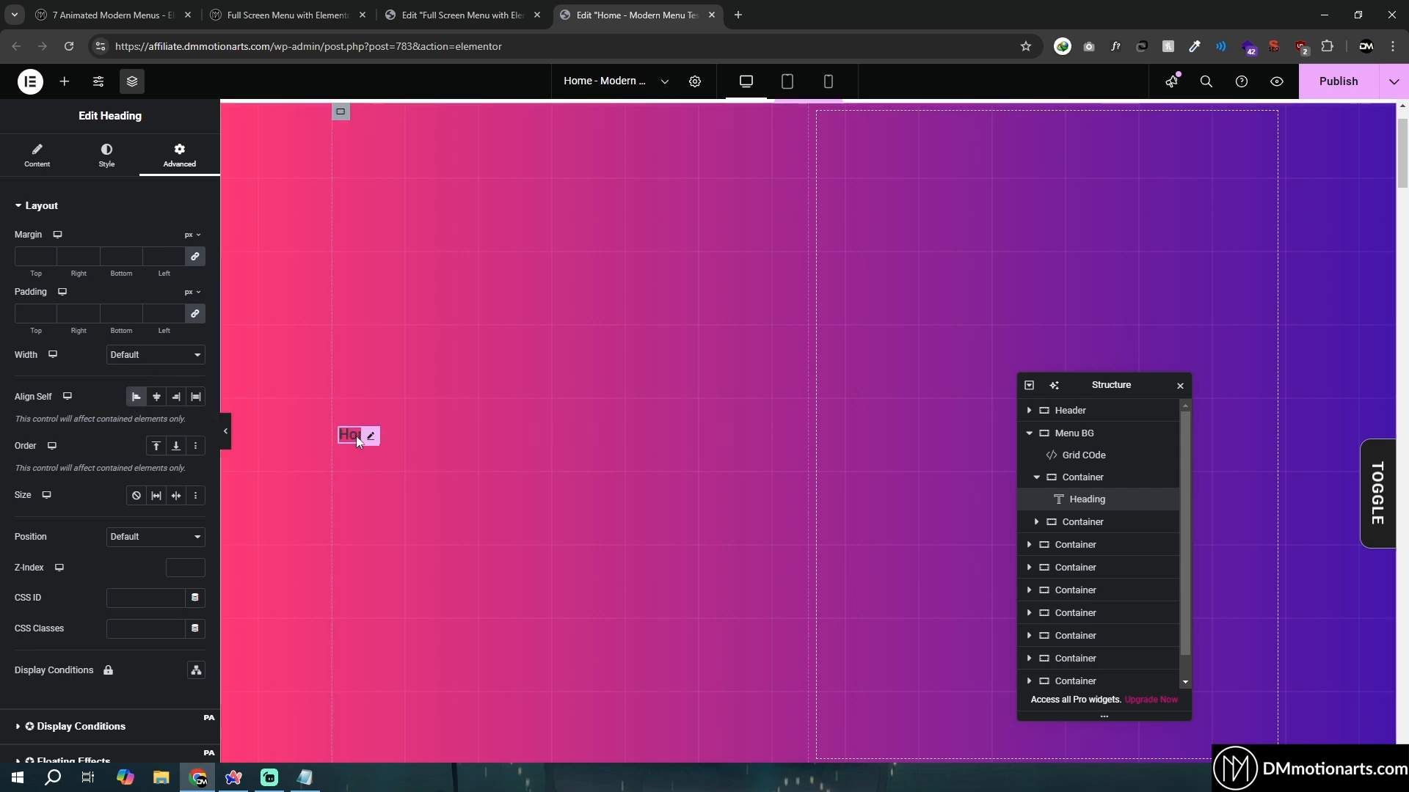
Set the Home heading's font size to 74 px and its text colour to white, #FFFFFF
left_click(106, 157)
left_click(195, 301)
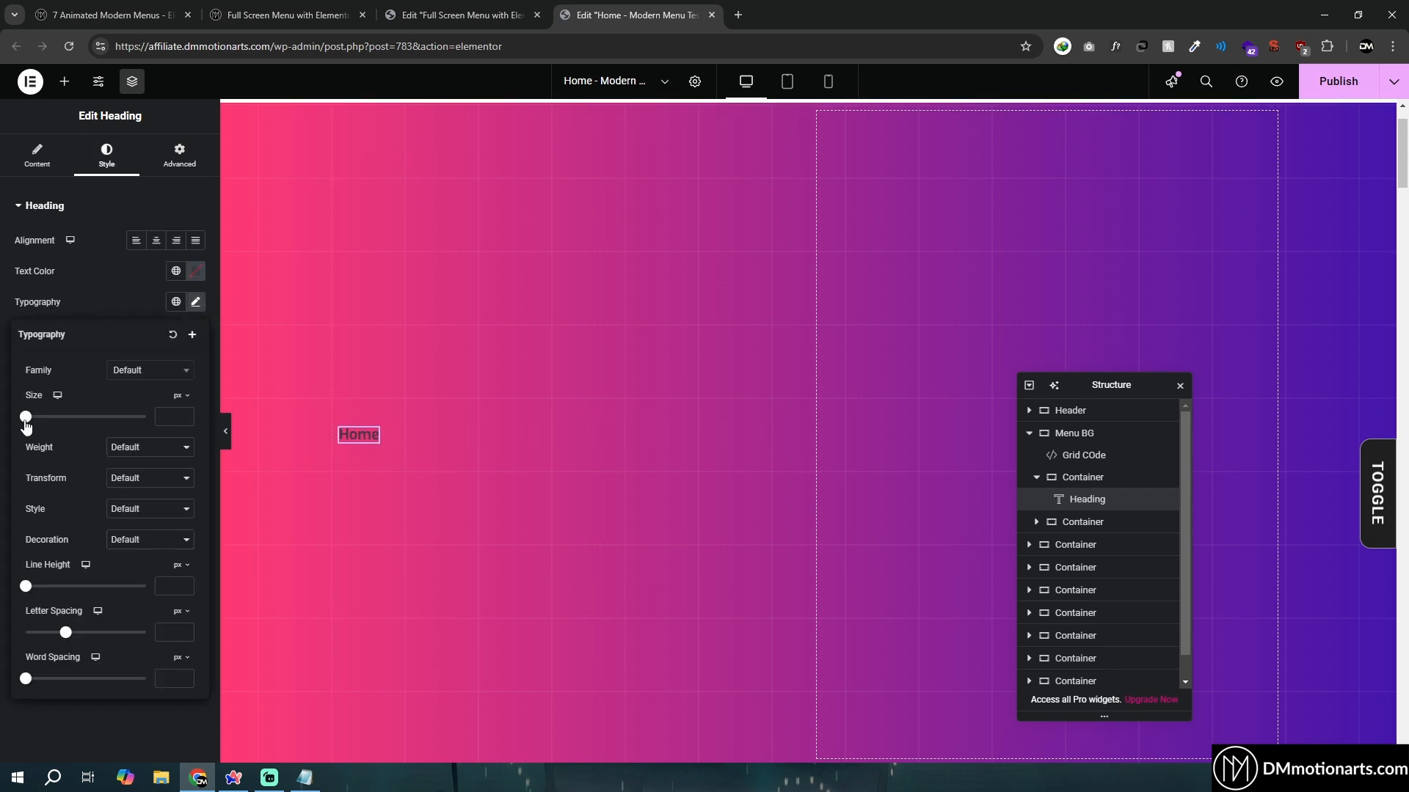
left_click_drag(26, 422, 66, 422)
left_click(195, 271)
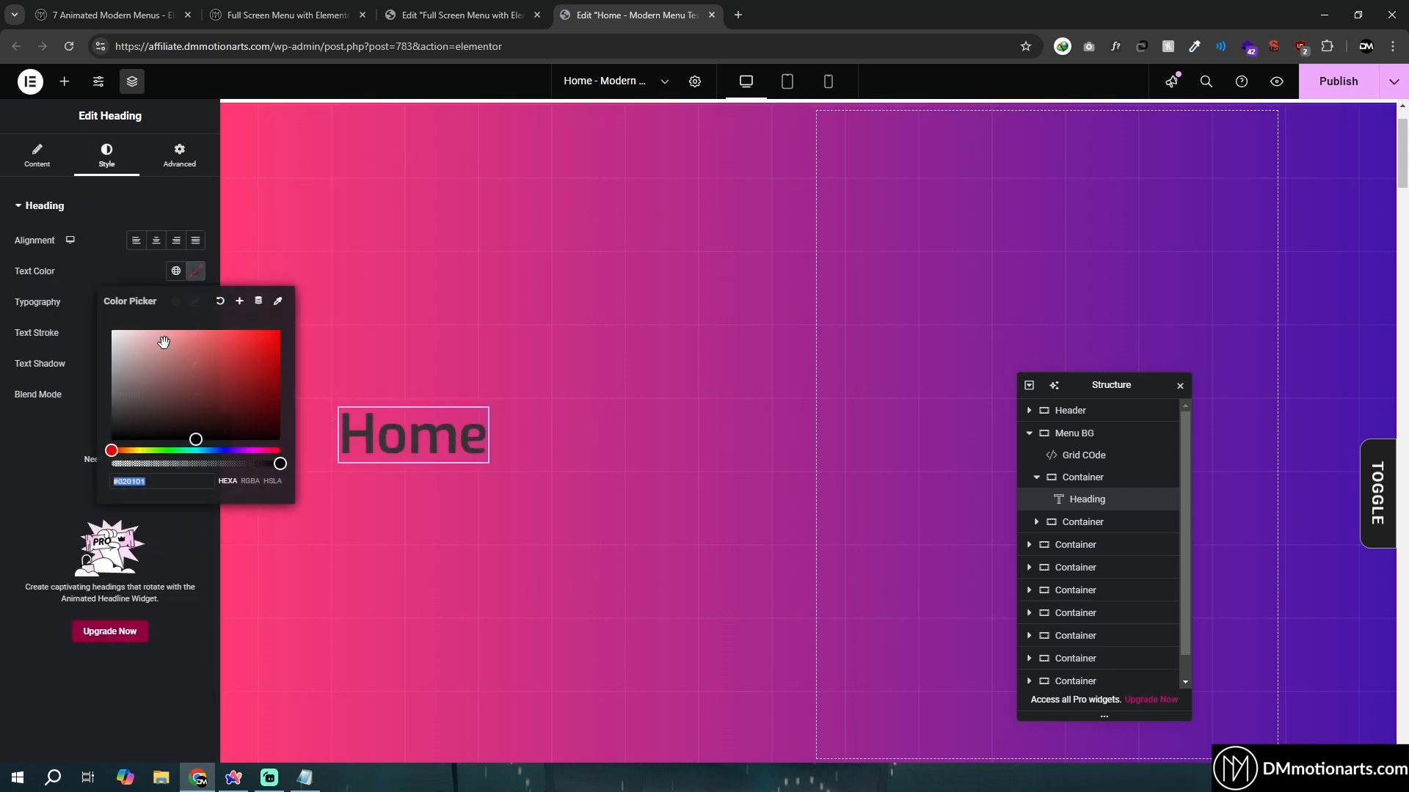
left_click_drag(163, 341, 94, 306)
left_click(431, 408)
Set the Home heading's font size to 62 px and reset its text colour to the default
left_click(195, 301)
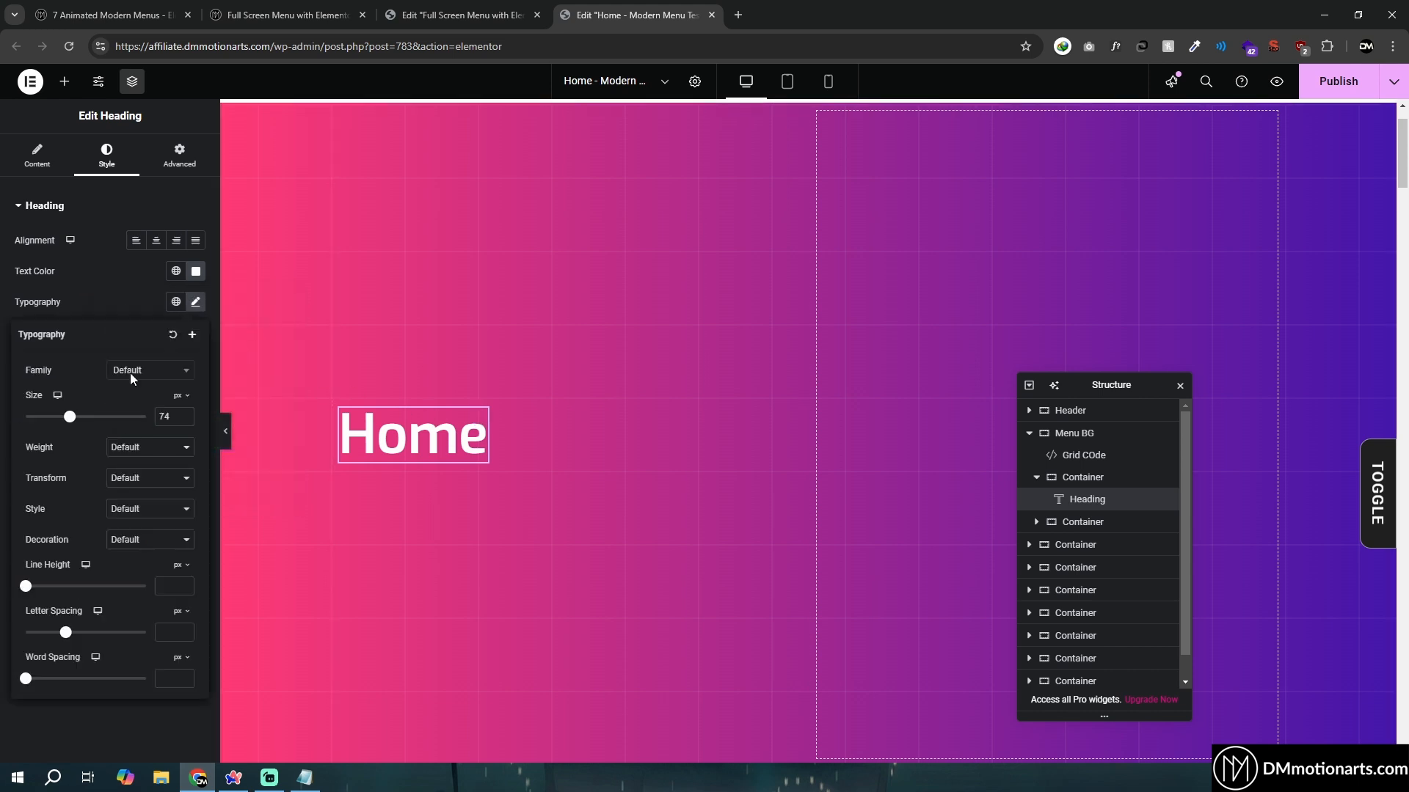
left_click_drag(60, 424, 54, 424)
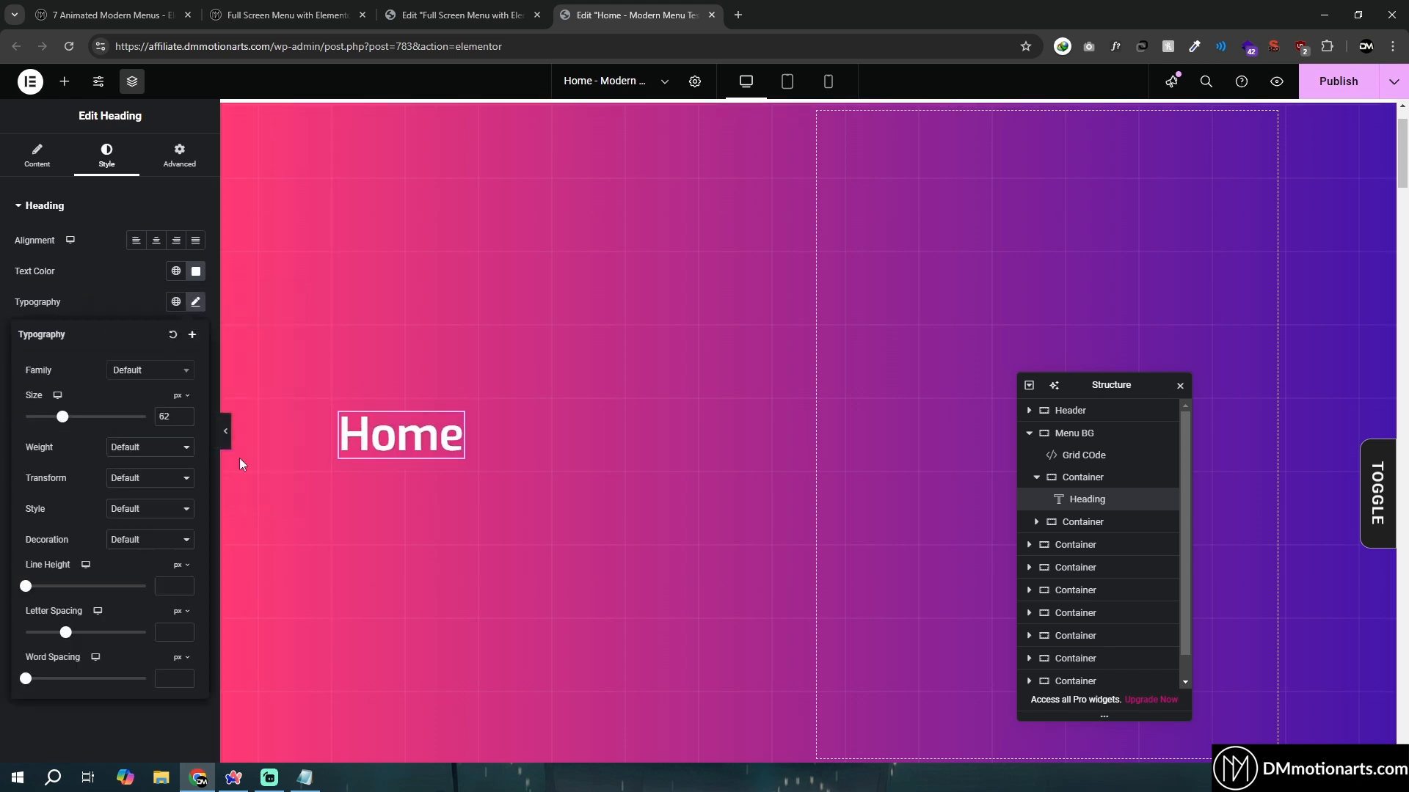
left_click(195, 302)
left_click(196, 273)
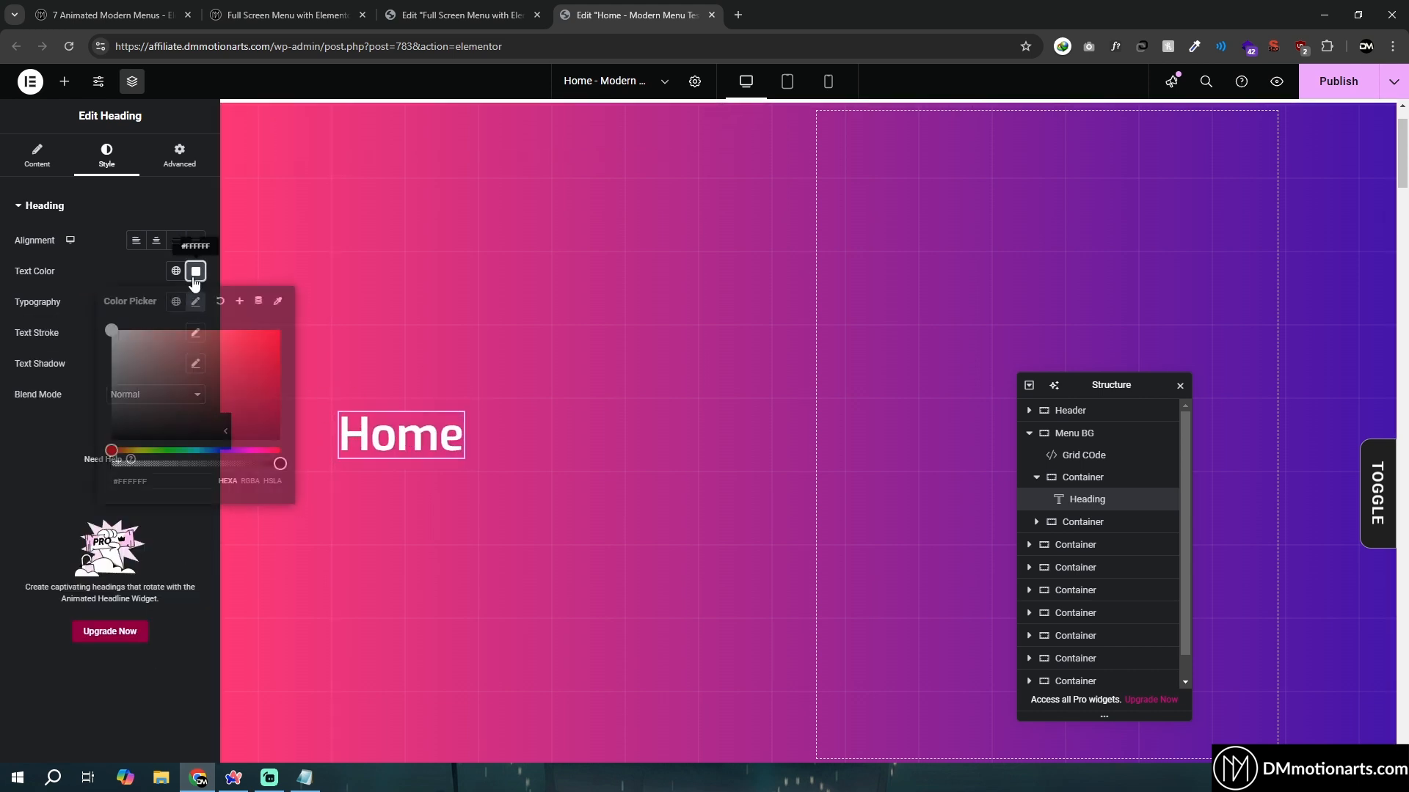
left_click(220, 300)
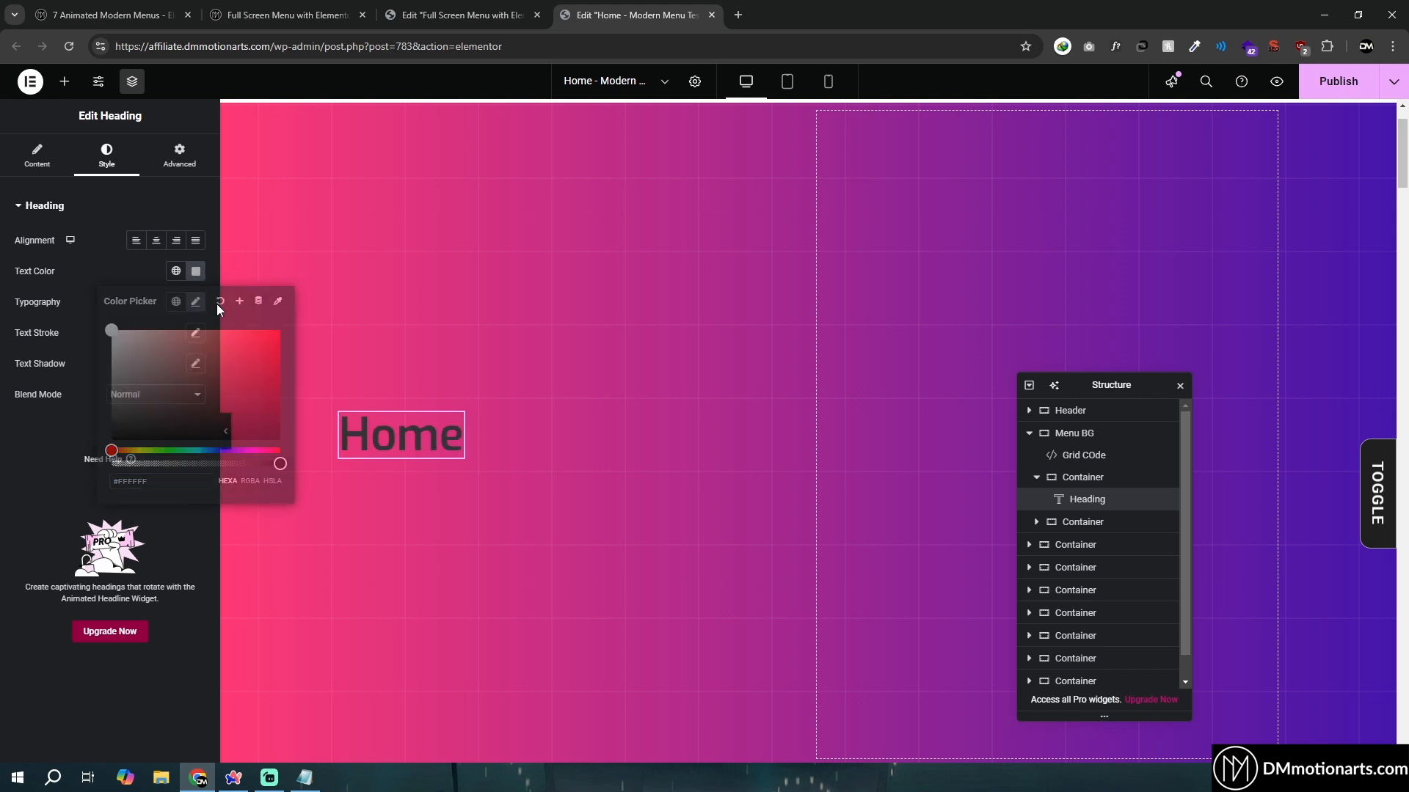
Duplicate the Home heading four times to make five stacked menu items
right_click(386, 421)
left_click(432, 350)
right_click(408, 434)
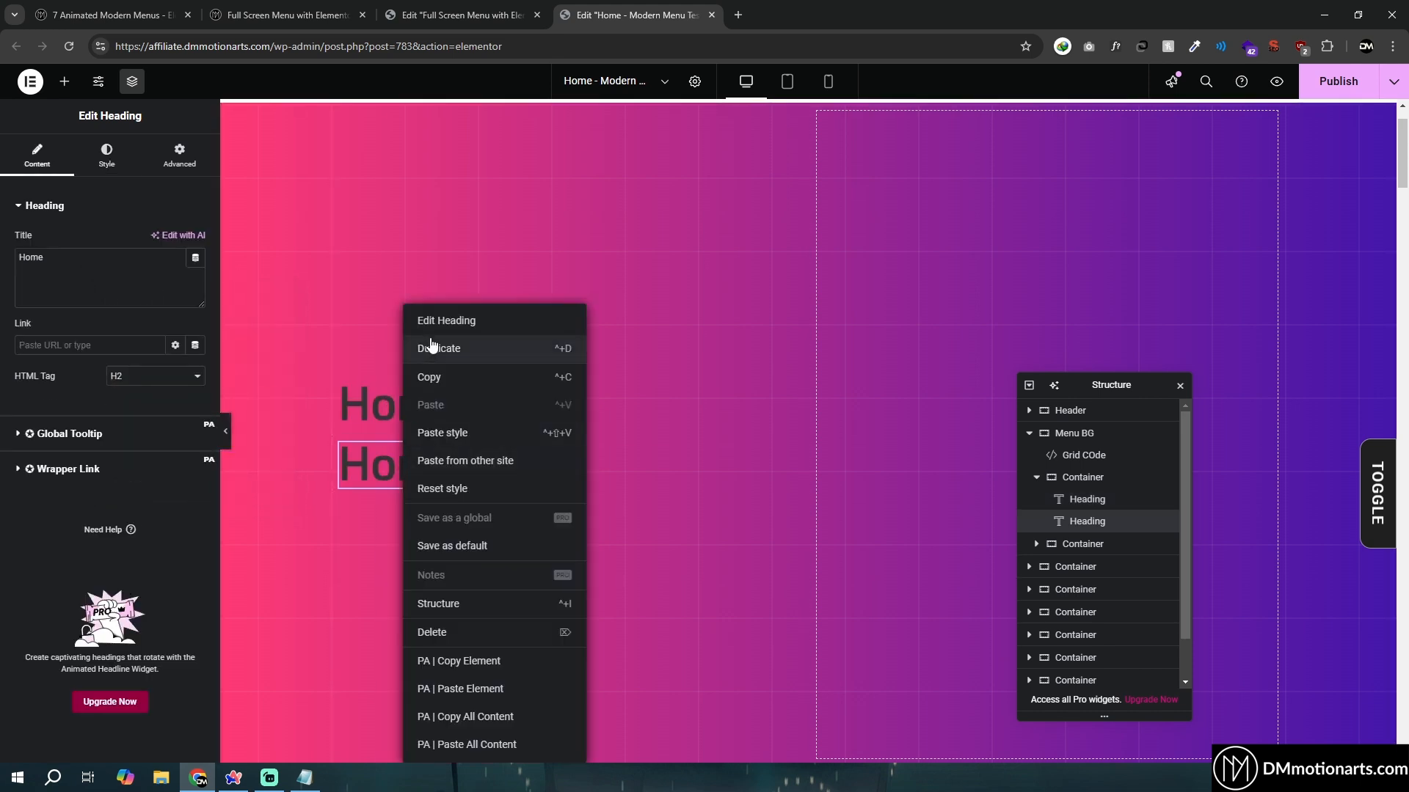
left_click(432, 348)
right_click(403, 483)
left_click(431, 348)
right_click(399, 516)
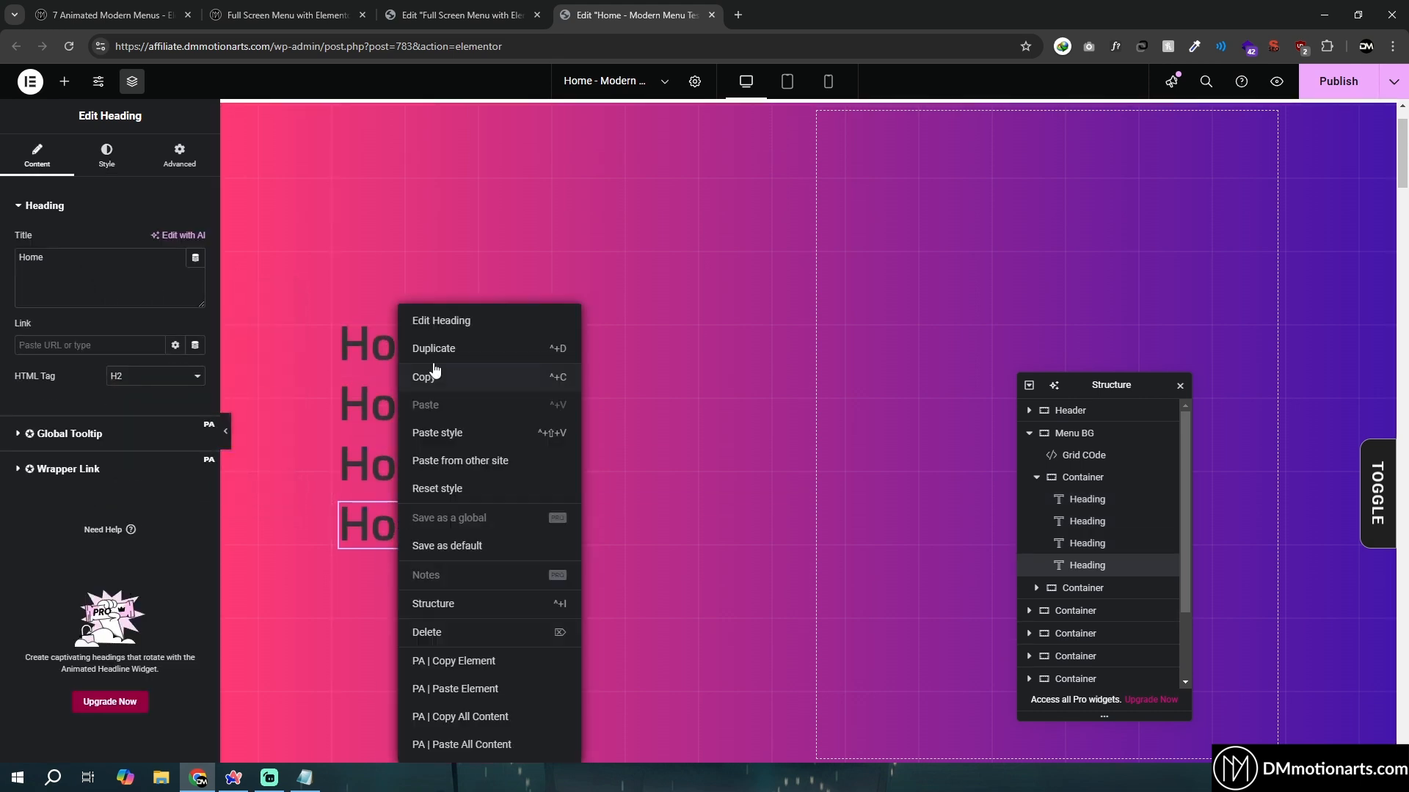
left_click(432, 348)
Retitle the four duplicated headings, in order, as About, Team, Services and Contact Us
left_click(402, 371)
triple_click(122, 267)
type("Ab")
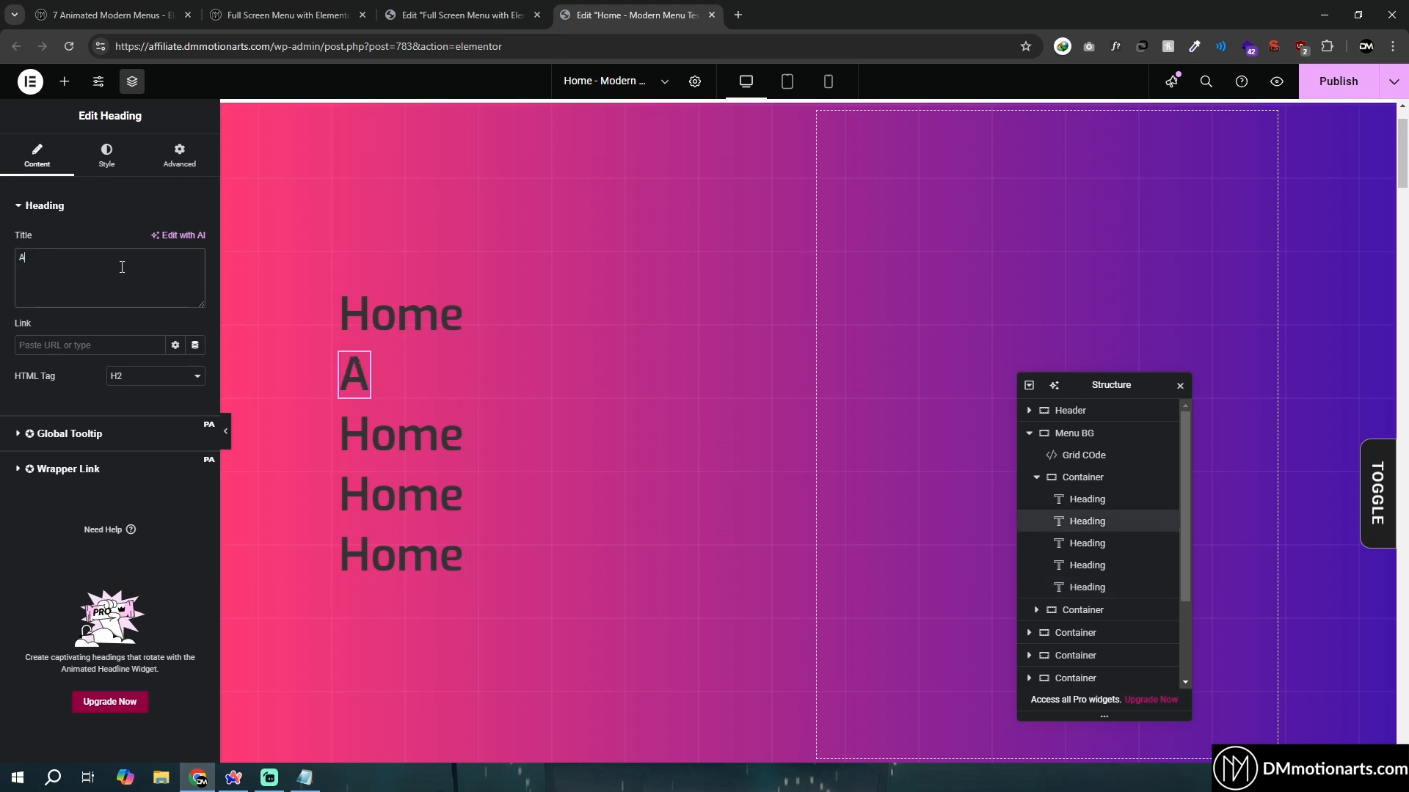
type("o")
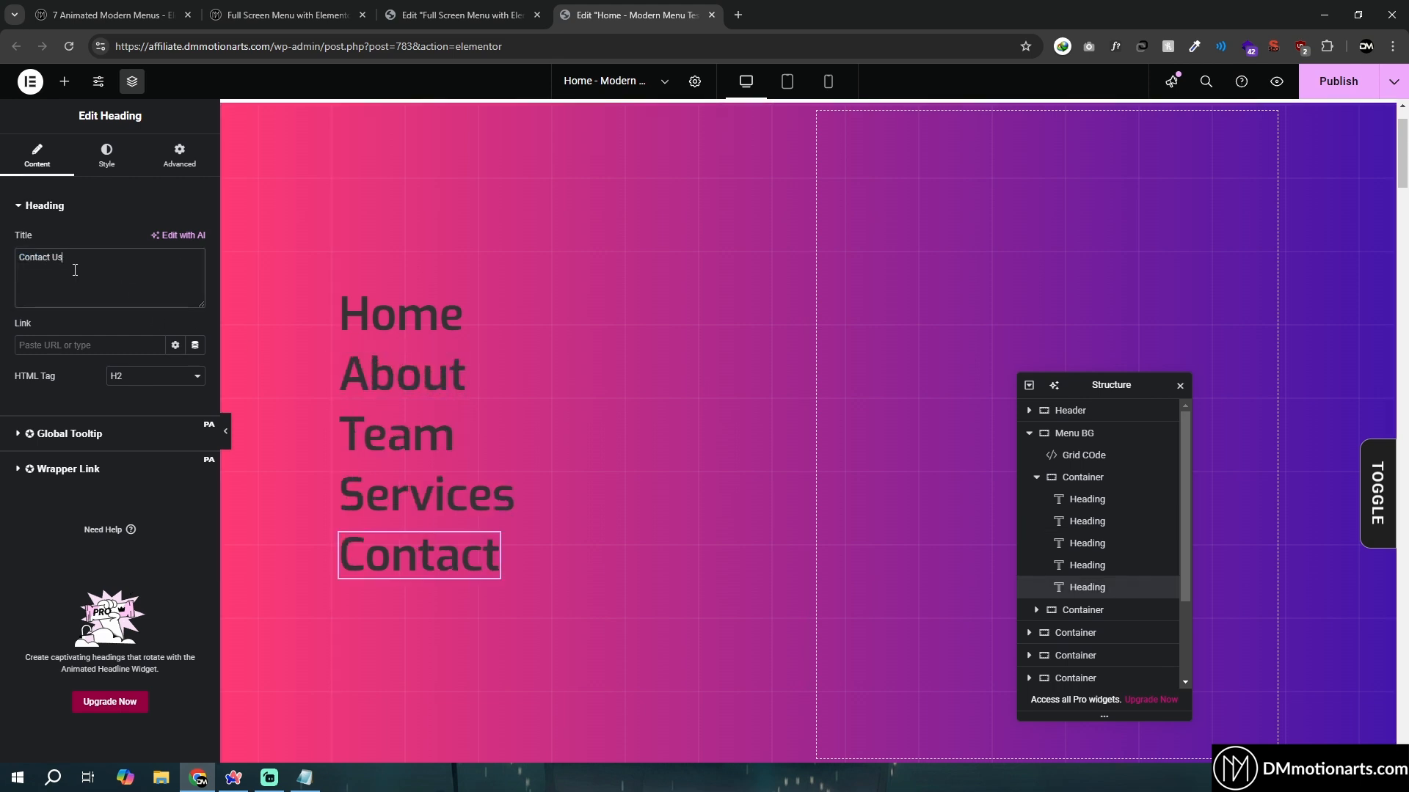
type("Us")
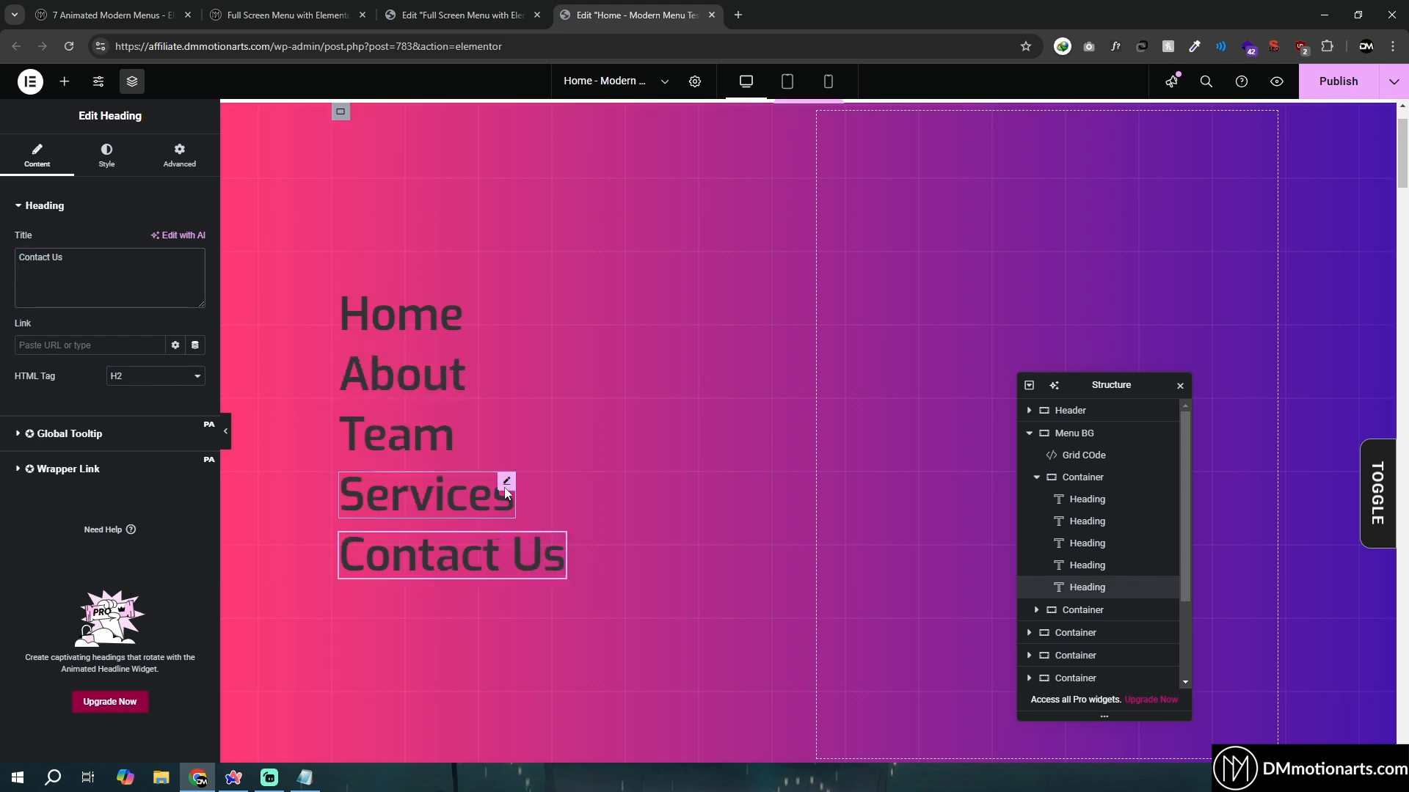
Set the padding of the container holding the menu headings to 20 px on all sides
left_click_drag(1111, 385, 1023, 387)
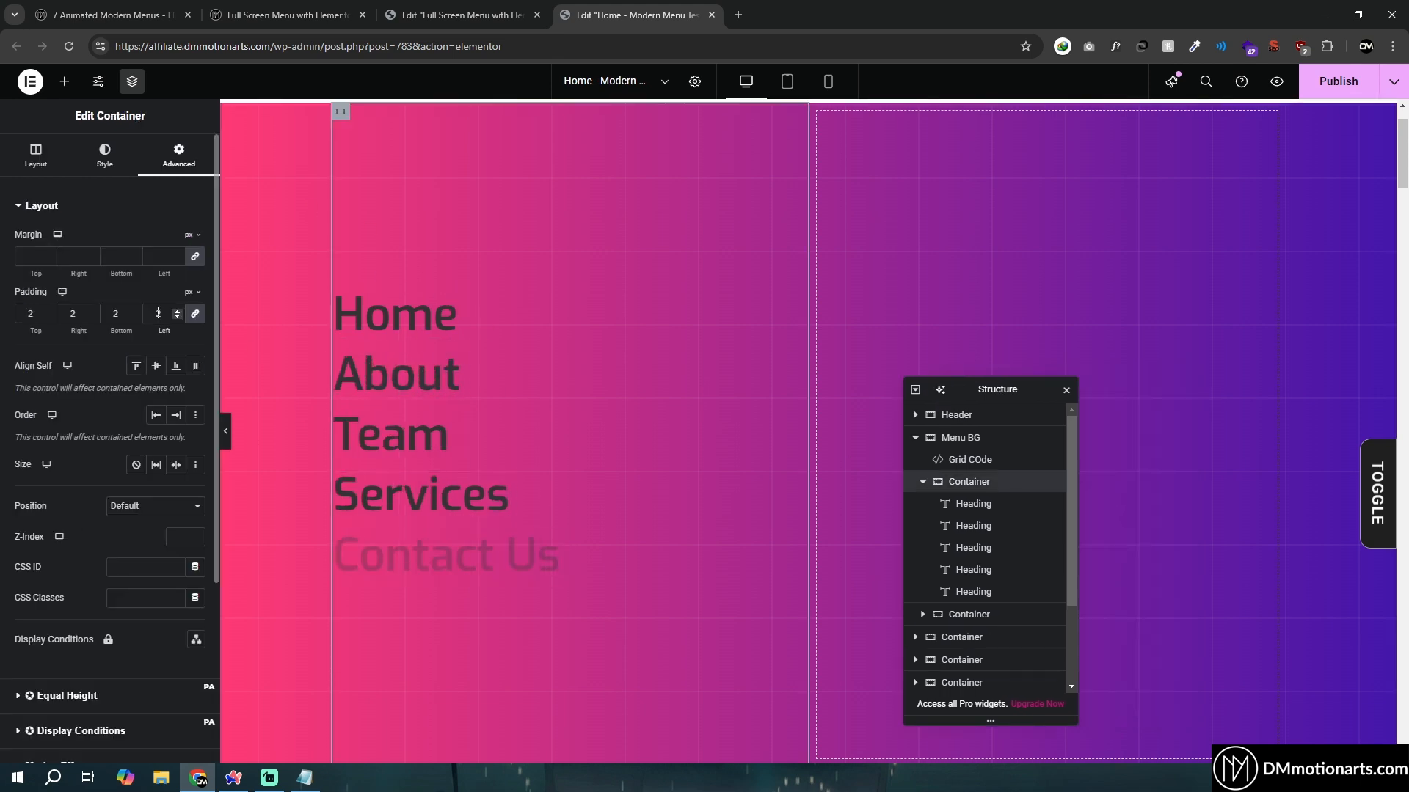
left_click_drag(1013, 388, 599, 341)
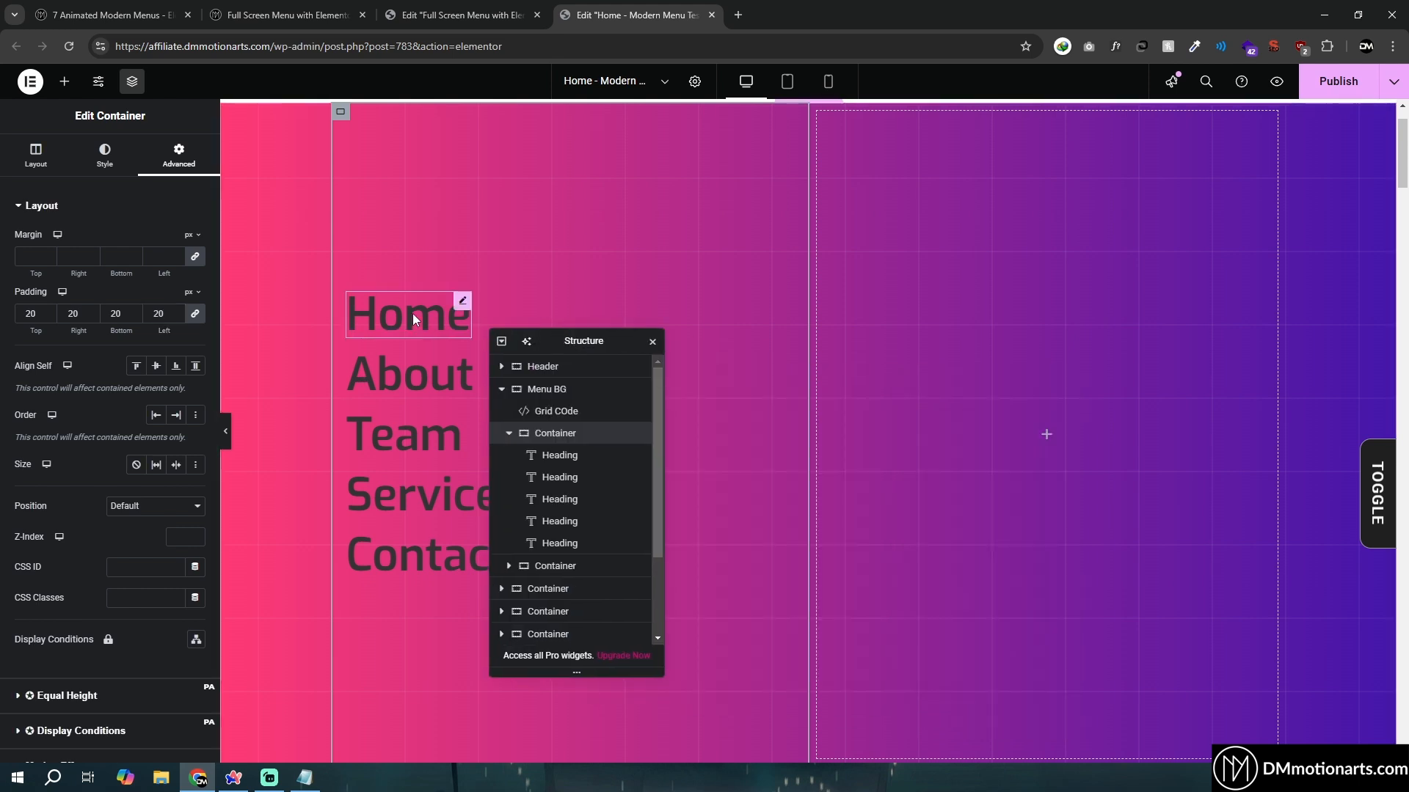
Copy the class name dm-full-nav-3-text from the Notepad notes and assign it to the Home heading as its CSS class
left_click(305, 777)
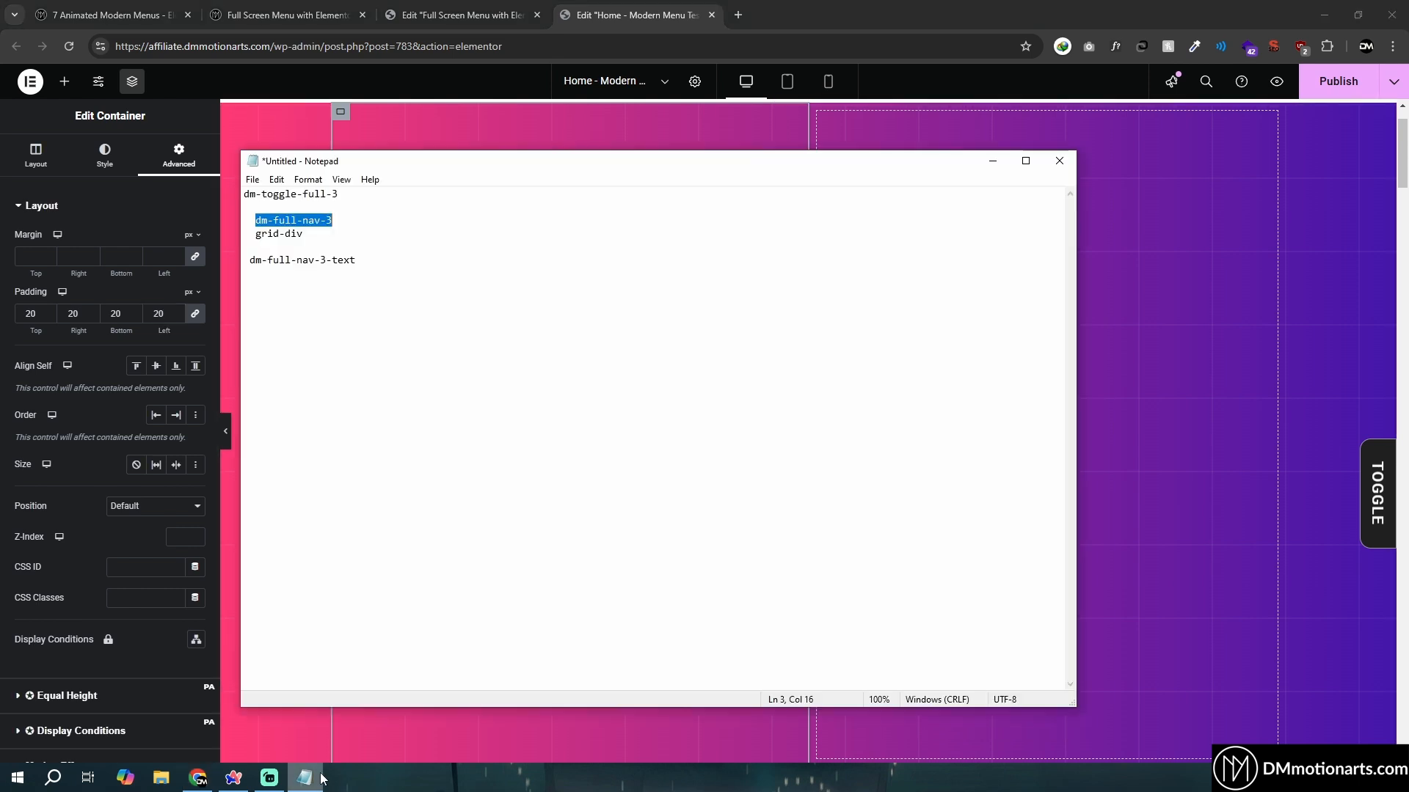
left_click_drag(250, 259, 356, 260)
key("ctrl+c")
left_click(32, 355)
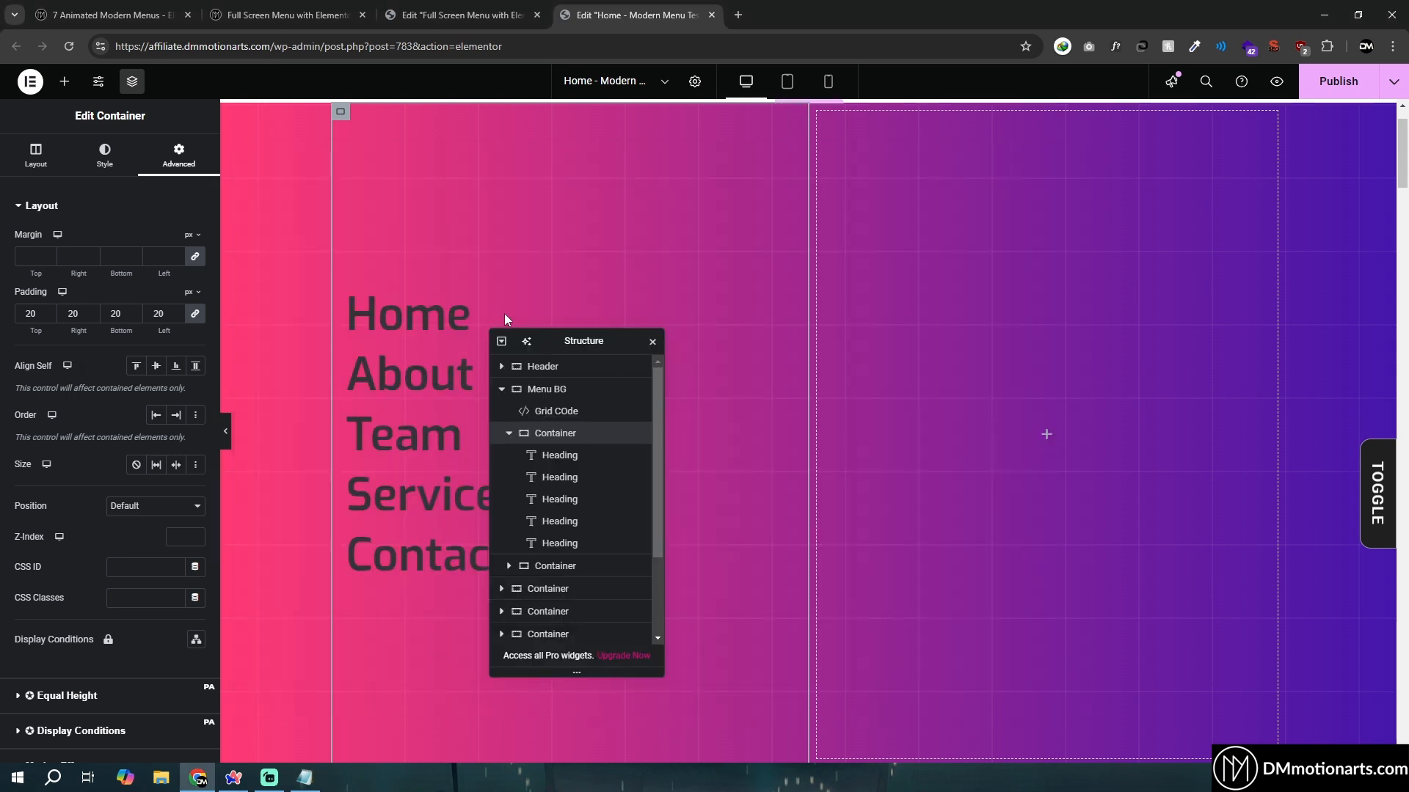
left_click(440, 316)
left_click(161, 161)
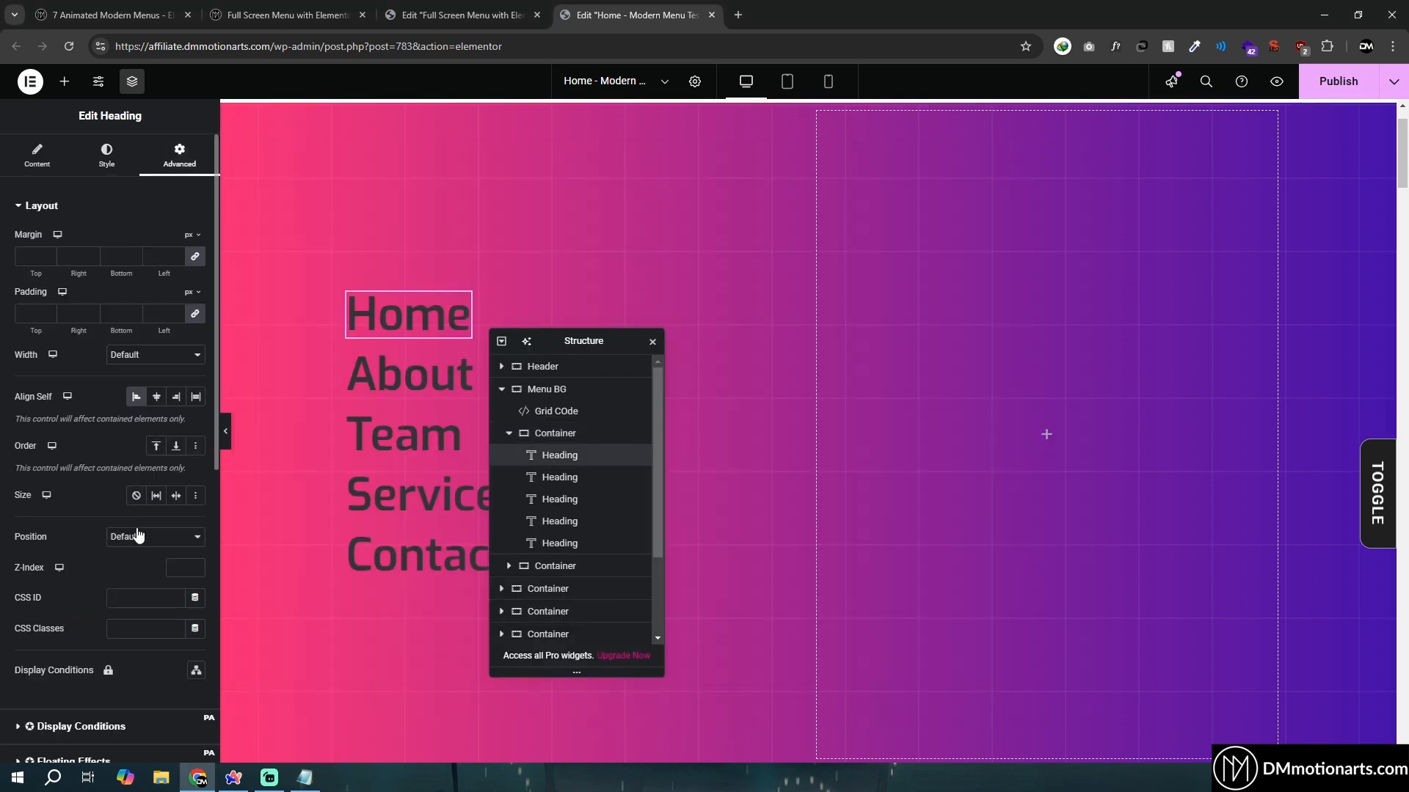
left_click(145, 629)
key("ctrl+v")
left_click_drag(557, 342, 774, 335)
Change the Home heading's HTML tag to p, trying span along the way
left_click(59, 159)
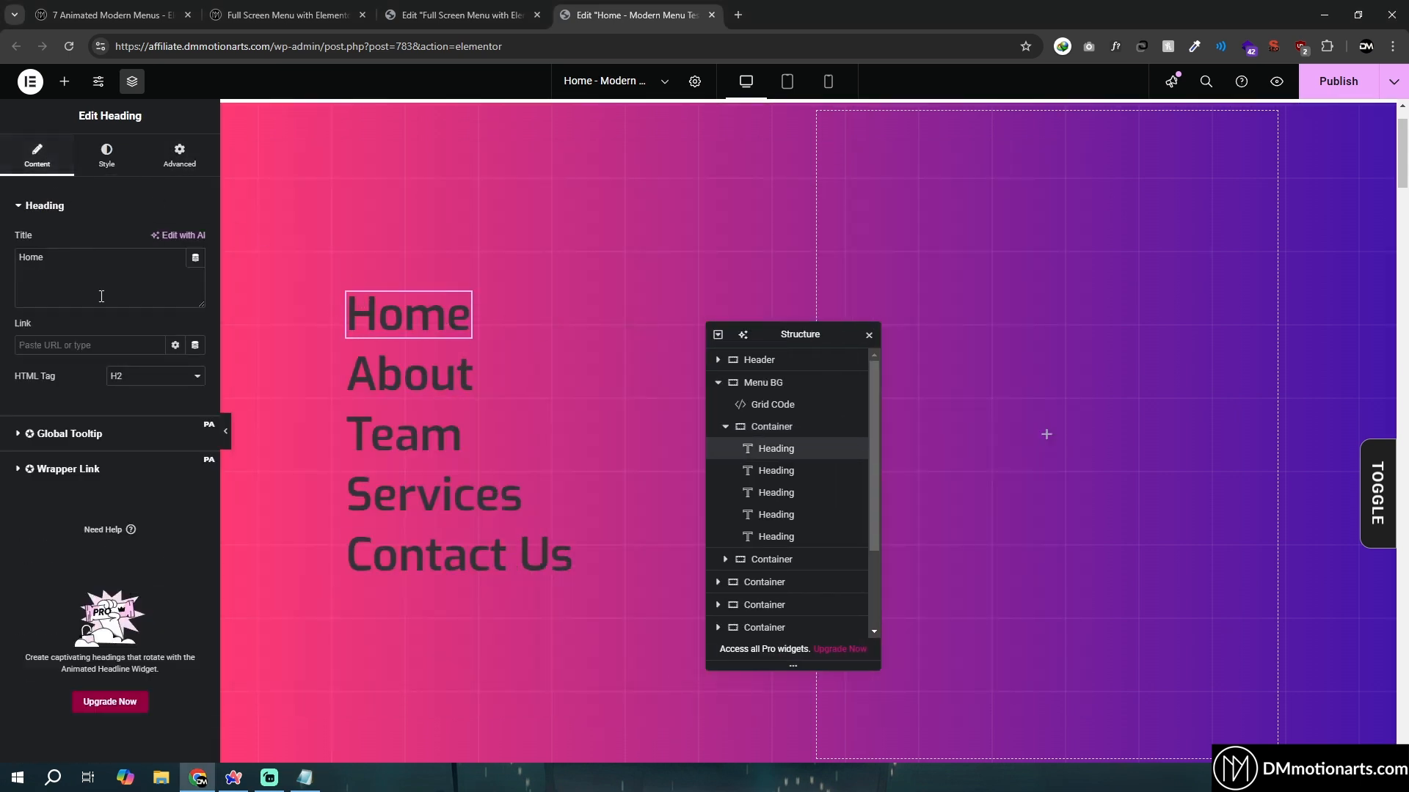
left_click(156, 385)
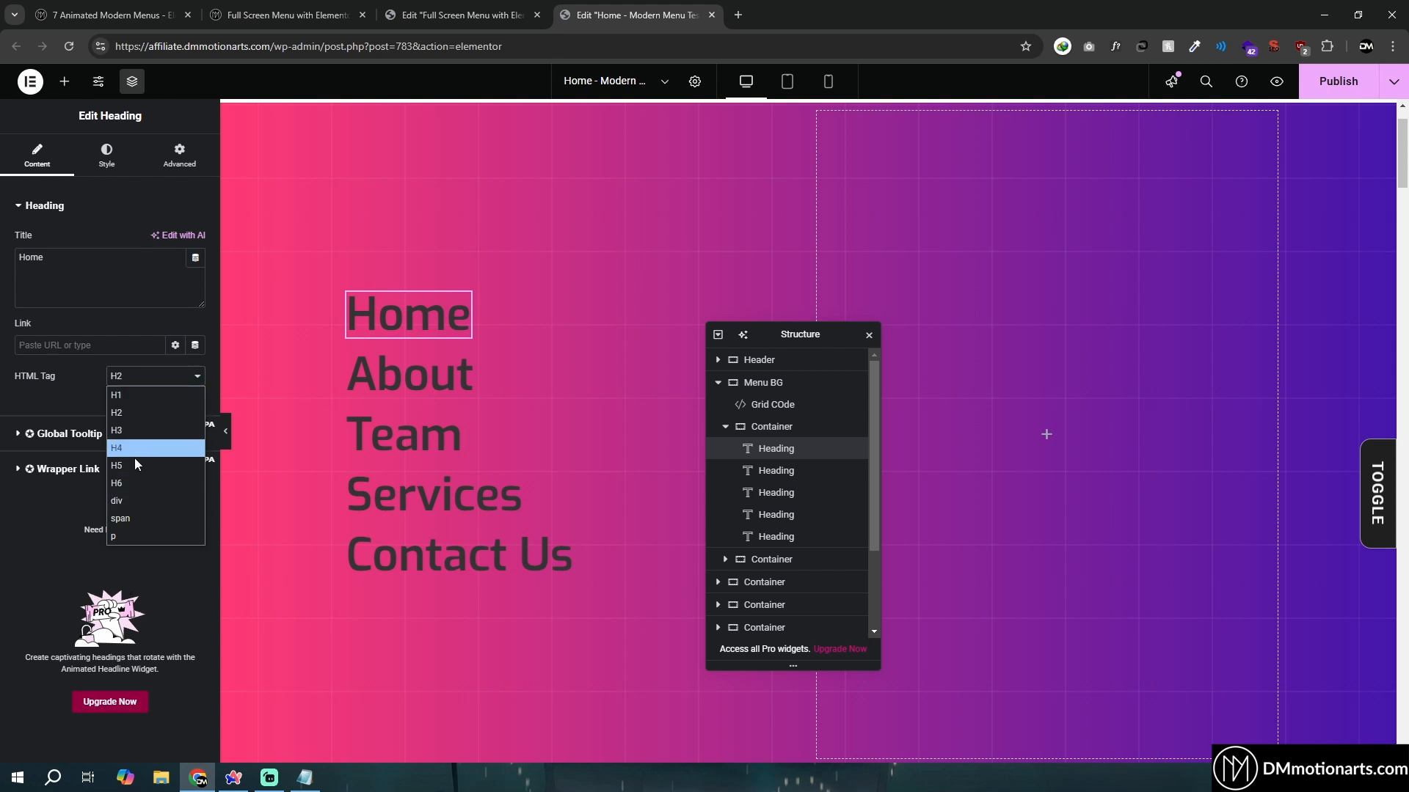
left_click(132, 538)
left_click(155, 383)
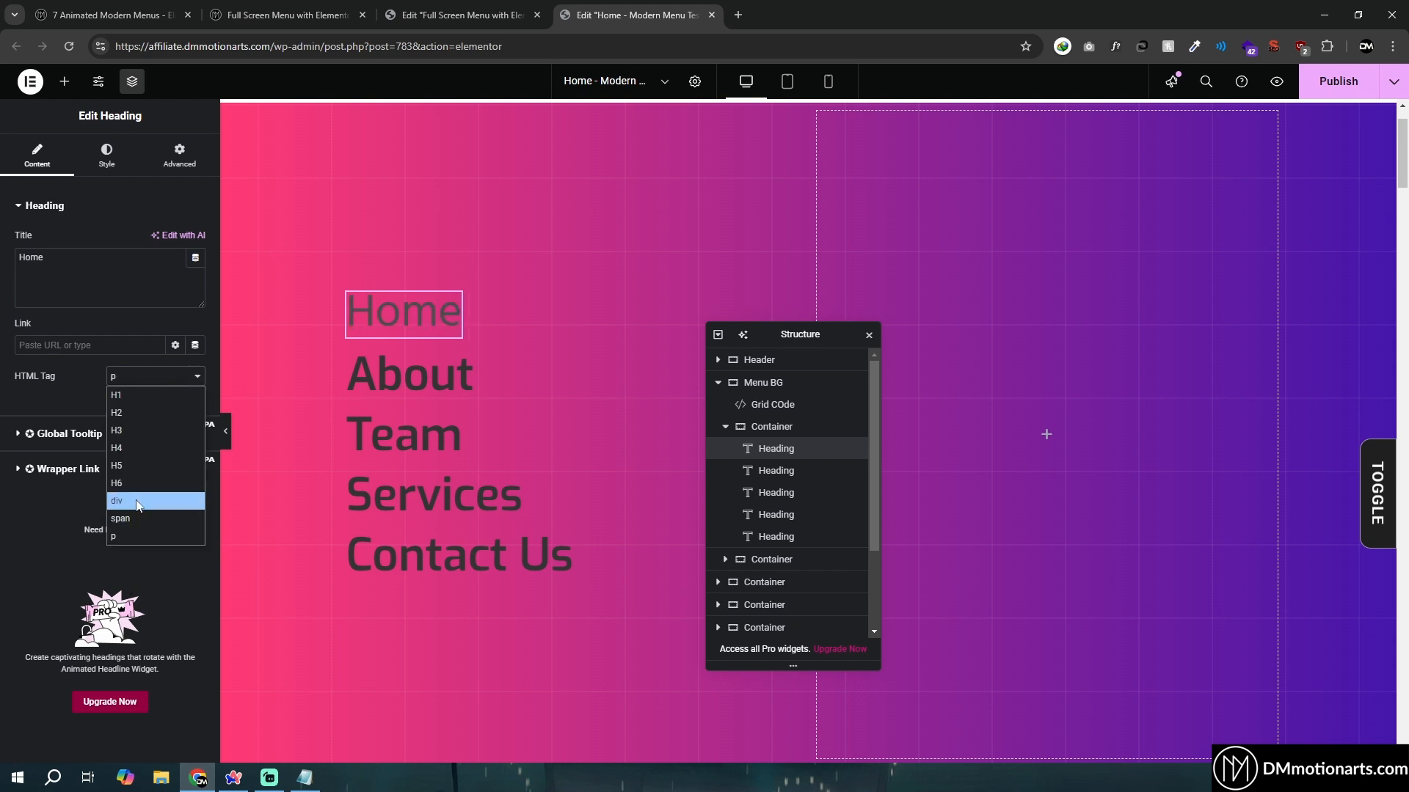
left_click(143, 518)
left_click(142, 379)
left_click(119, 536)
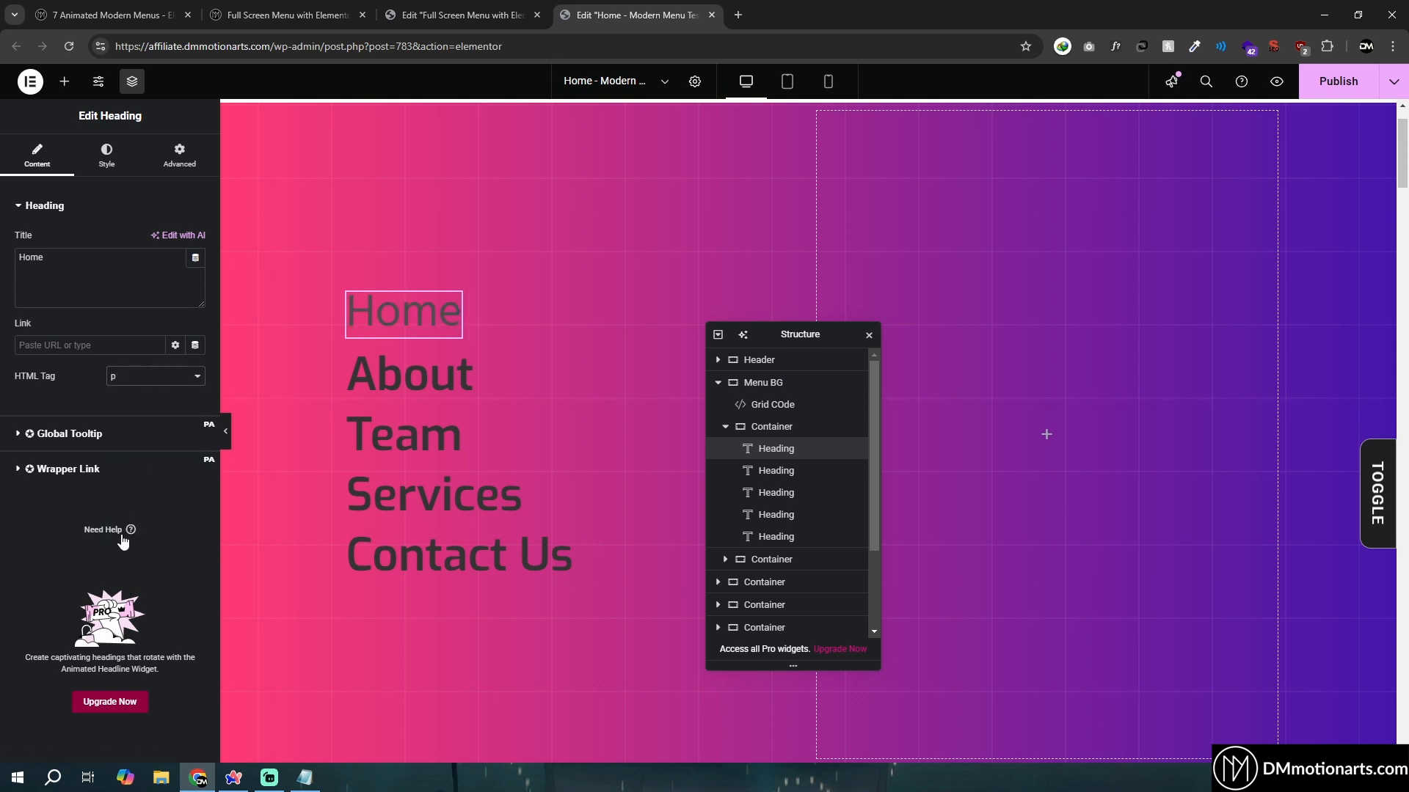
Try the near-black text colour #020101 on the Home heading
left_click(107, 155)
left_click(195, 272)
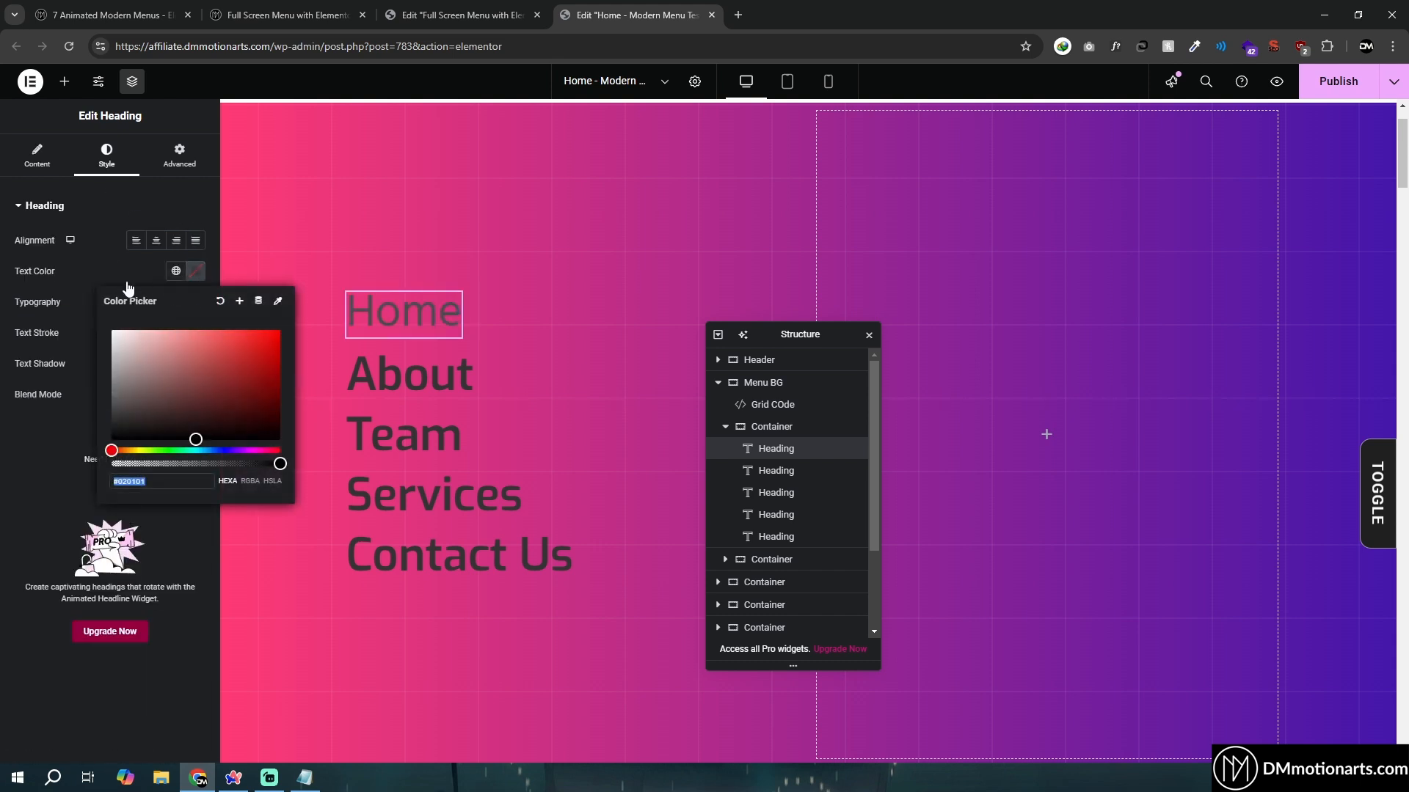
left_click(196, 302)
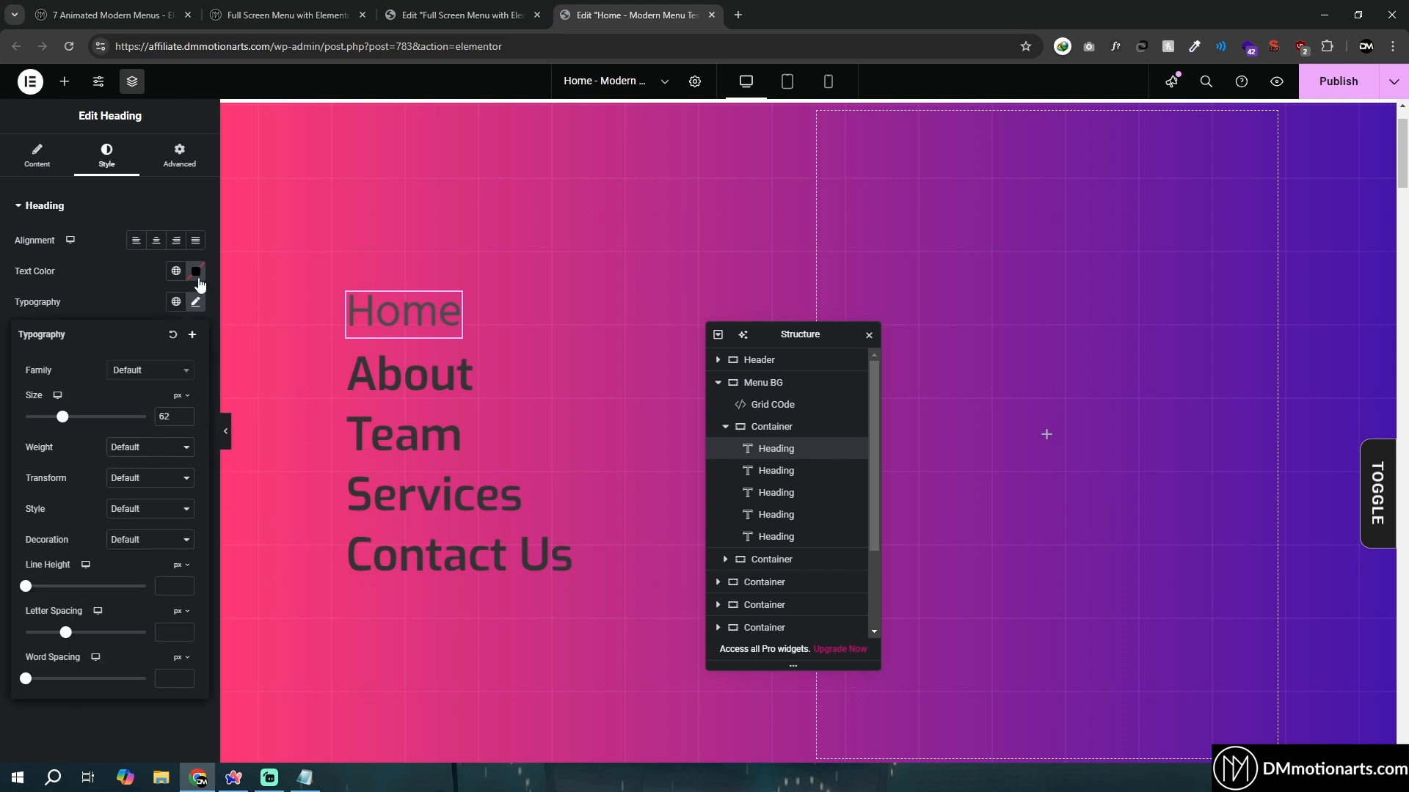
left_click(197, 275)
left_click(114, 277)
Try the 600 and 700 font weights on the Home heading and settle on 500 (Medium)
left_click(195, 302)
left_click(151, 446)
left_click(150, 447)
left_click(151, 446)
left_click(149, 556)
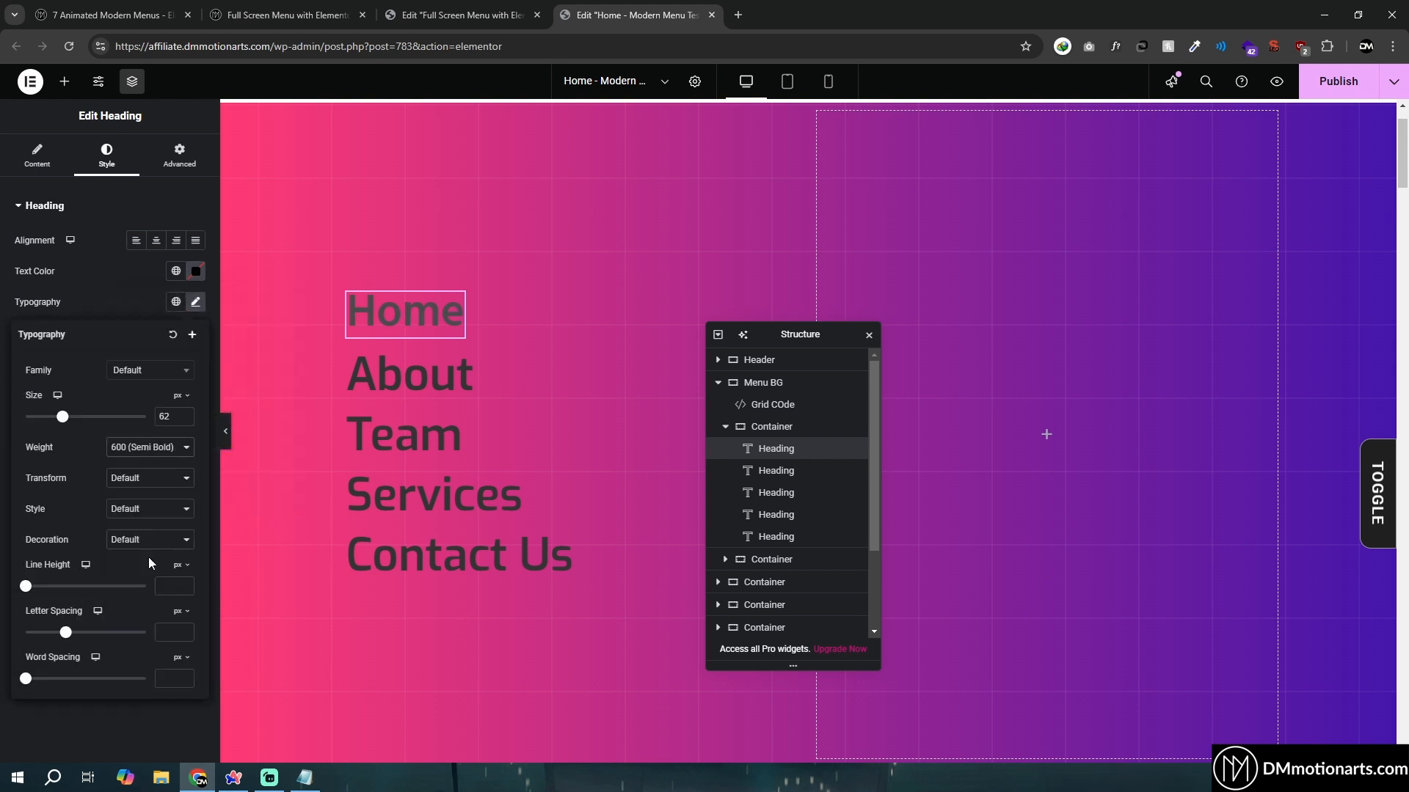
left_click(160, 452)
left_click(154, 580)
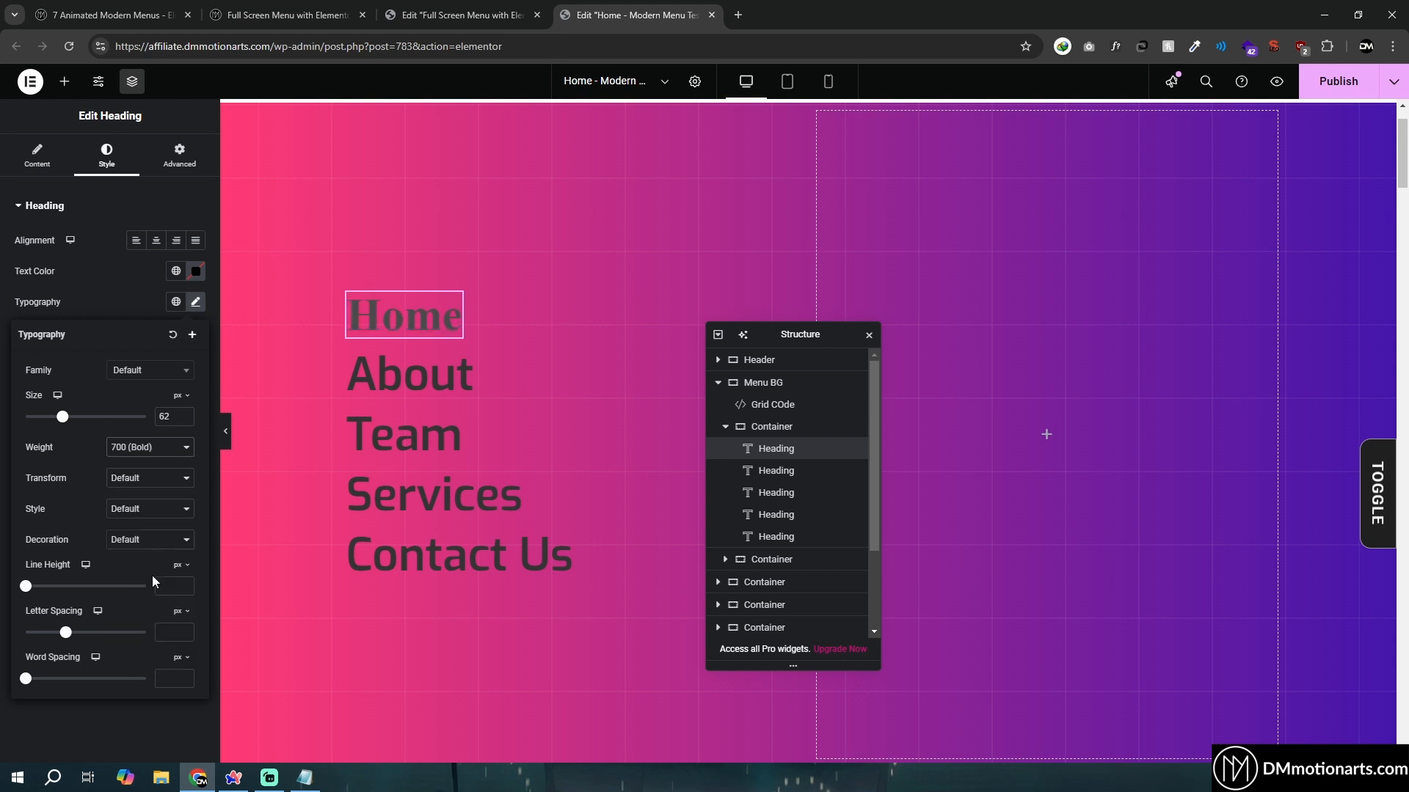
left_click(149, 449)
left_click(155, 538)
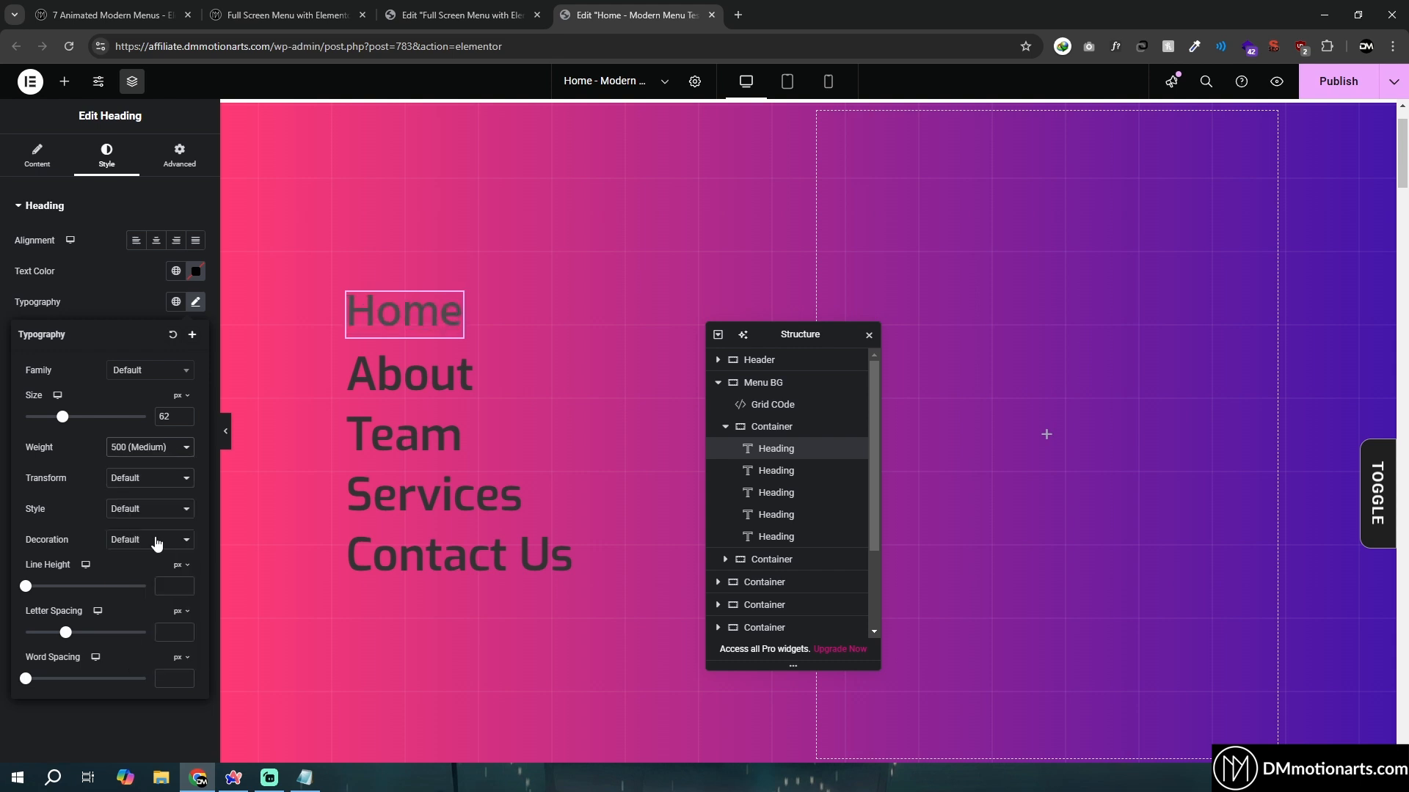
Copy the Home heading's style and paste it onto the About, Team, Services and Contact Us headings
right_click(361, 323)
left_click(376, 363)
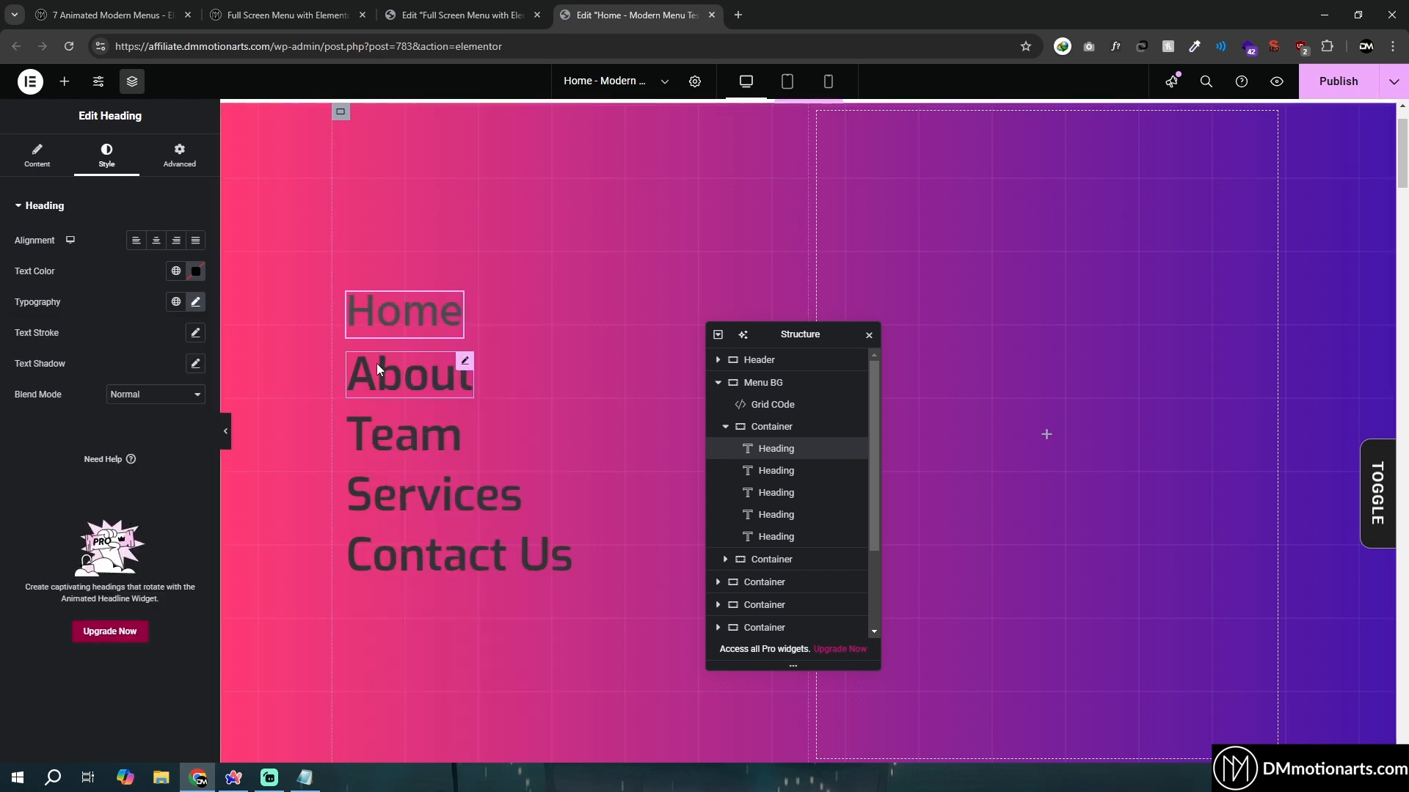
right_click(377, 363)
left_click(411, 434)
right_click(396, 437)
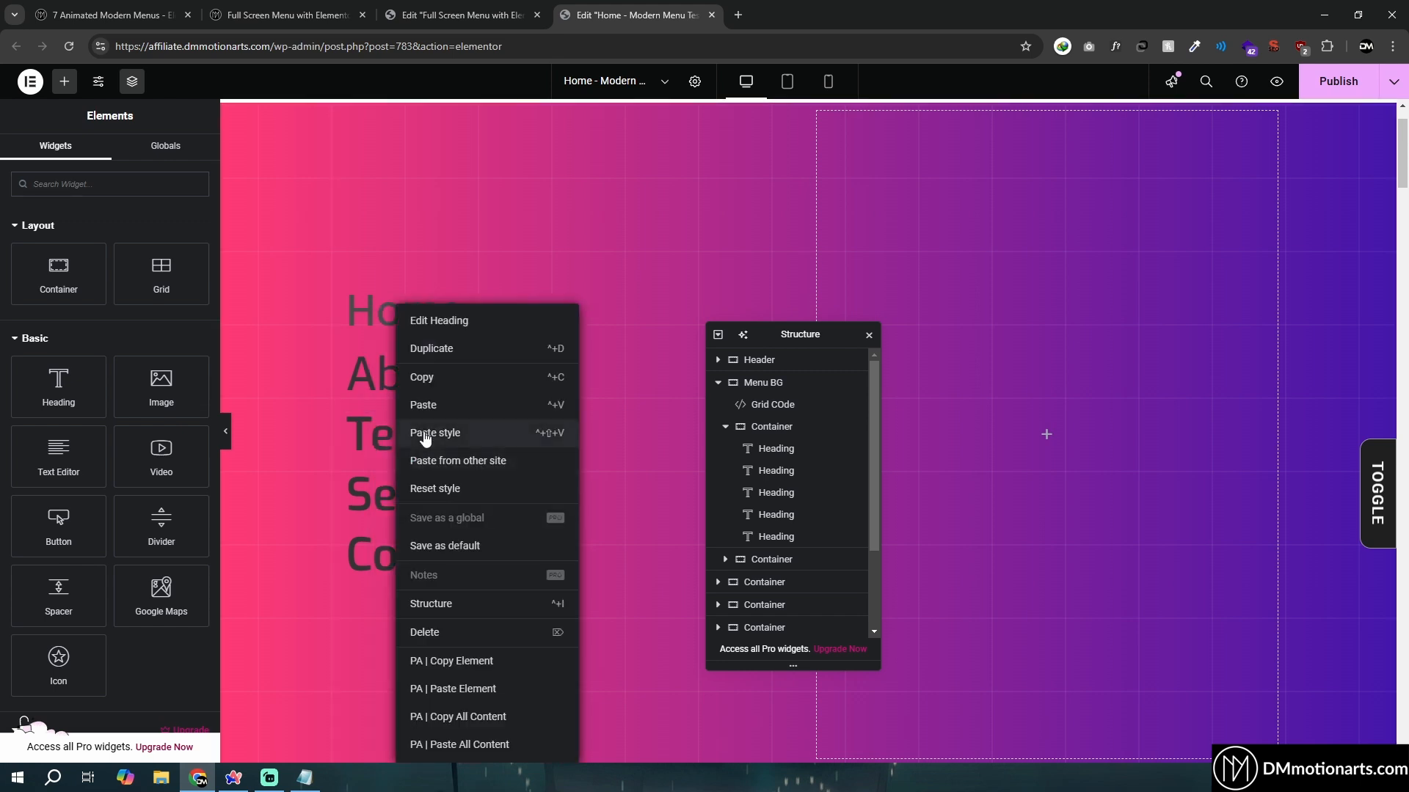
left_click(411, 433)
right_click(404, 479)
left_click(455, 432)
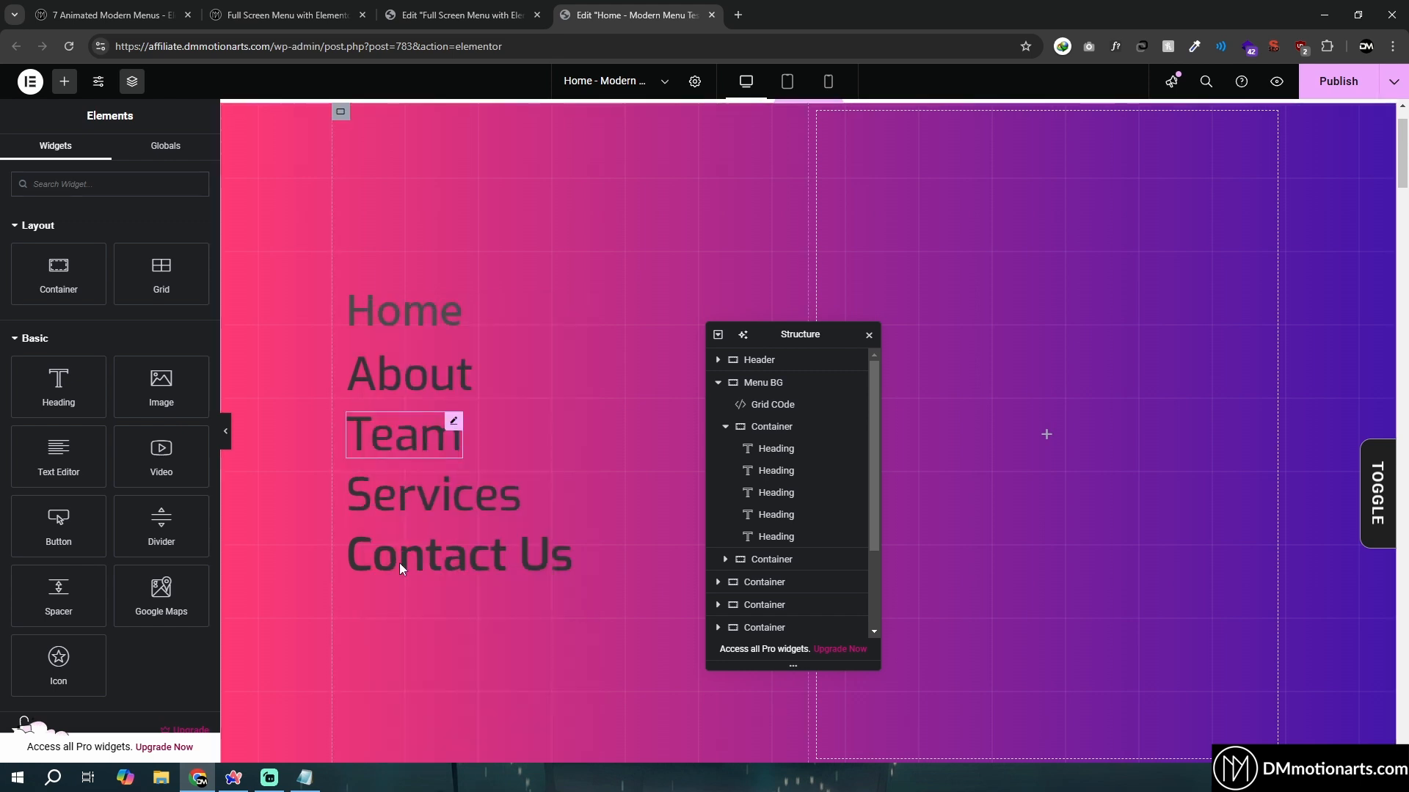
right_click(399, 562)
left_click(436, 441)
Clear the Home heading's text colour back to the default
left_click_drag(775, 328, 690, 256)
left_click(404, 316)
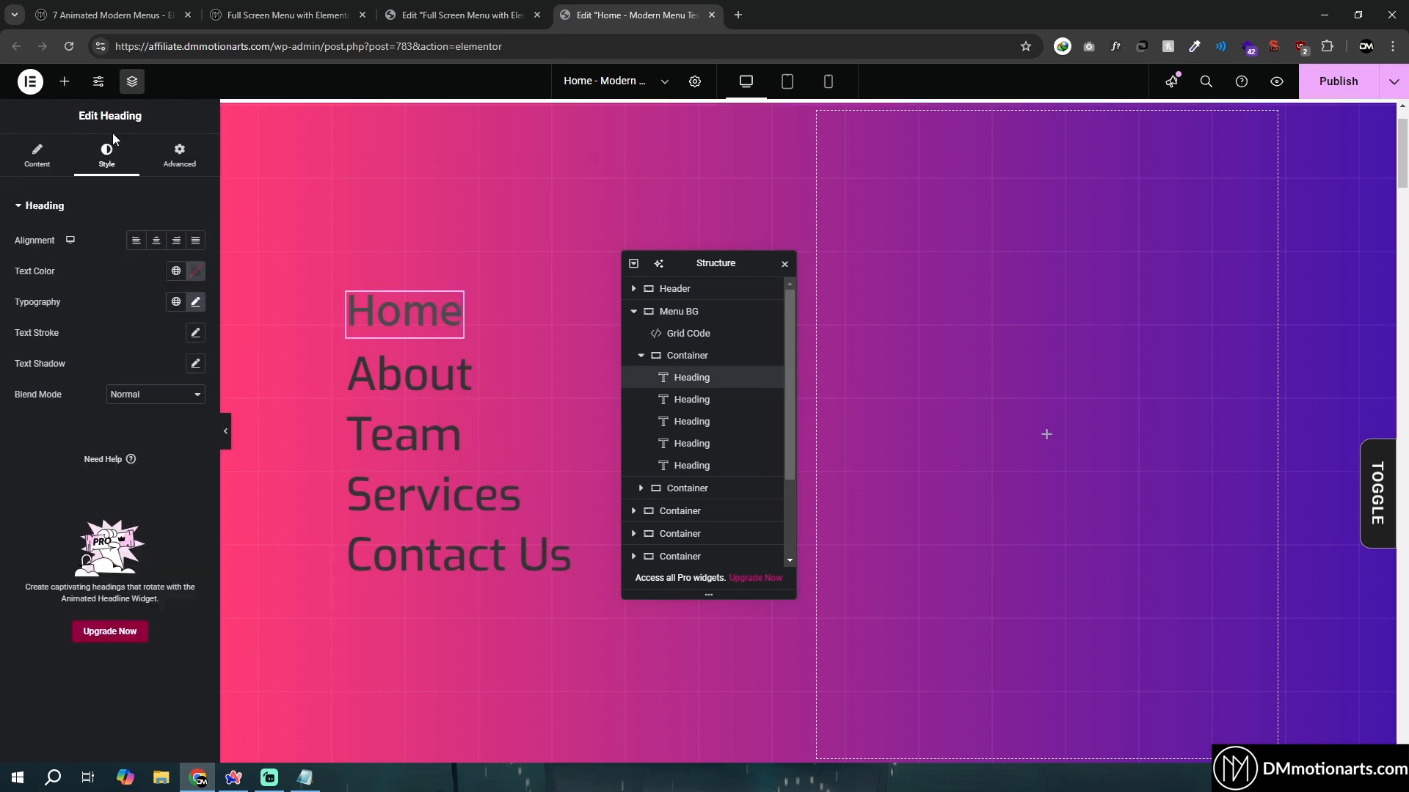
left_click(189, 271)
left_click(220, 301)
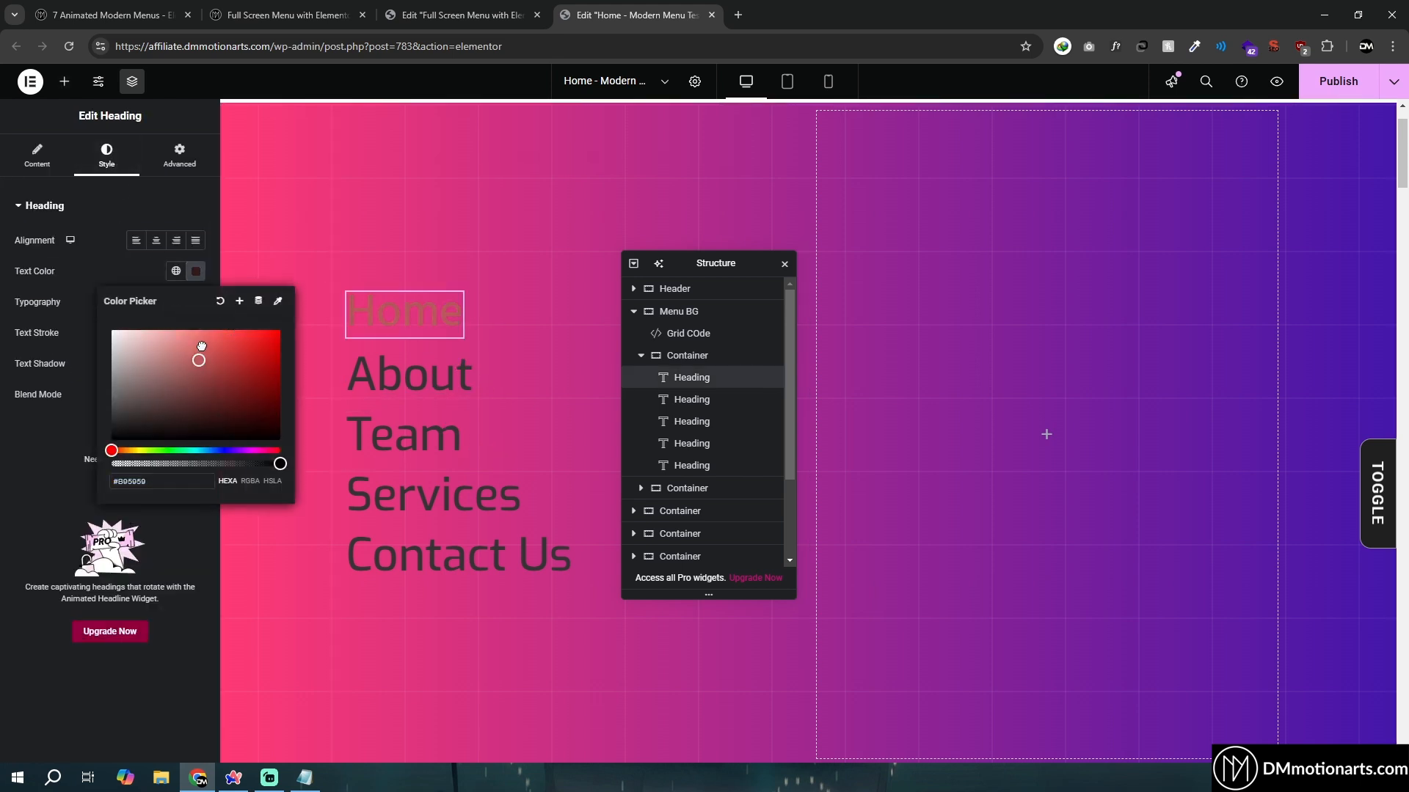
left_click(196, 271)
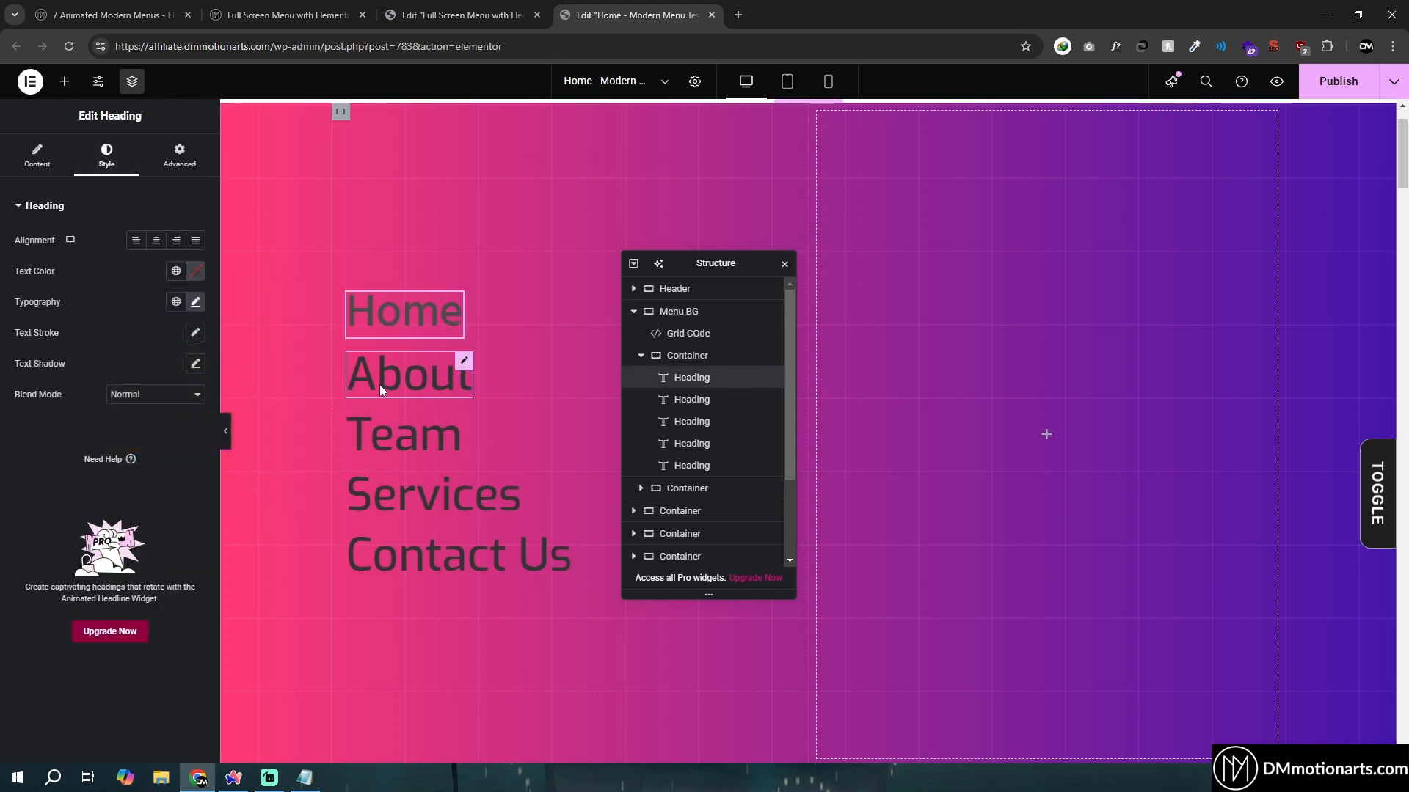
Compare the Home heading with the About, Team, Services and Contact Us headings by selecting each in turn
left_click(396, 375)
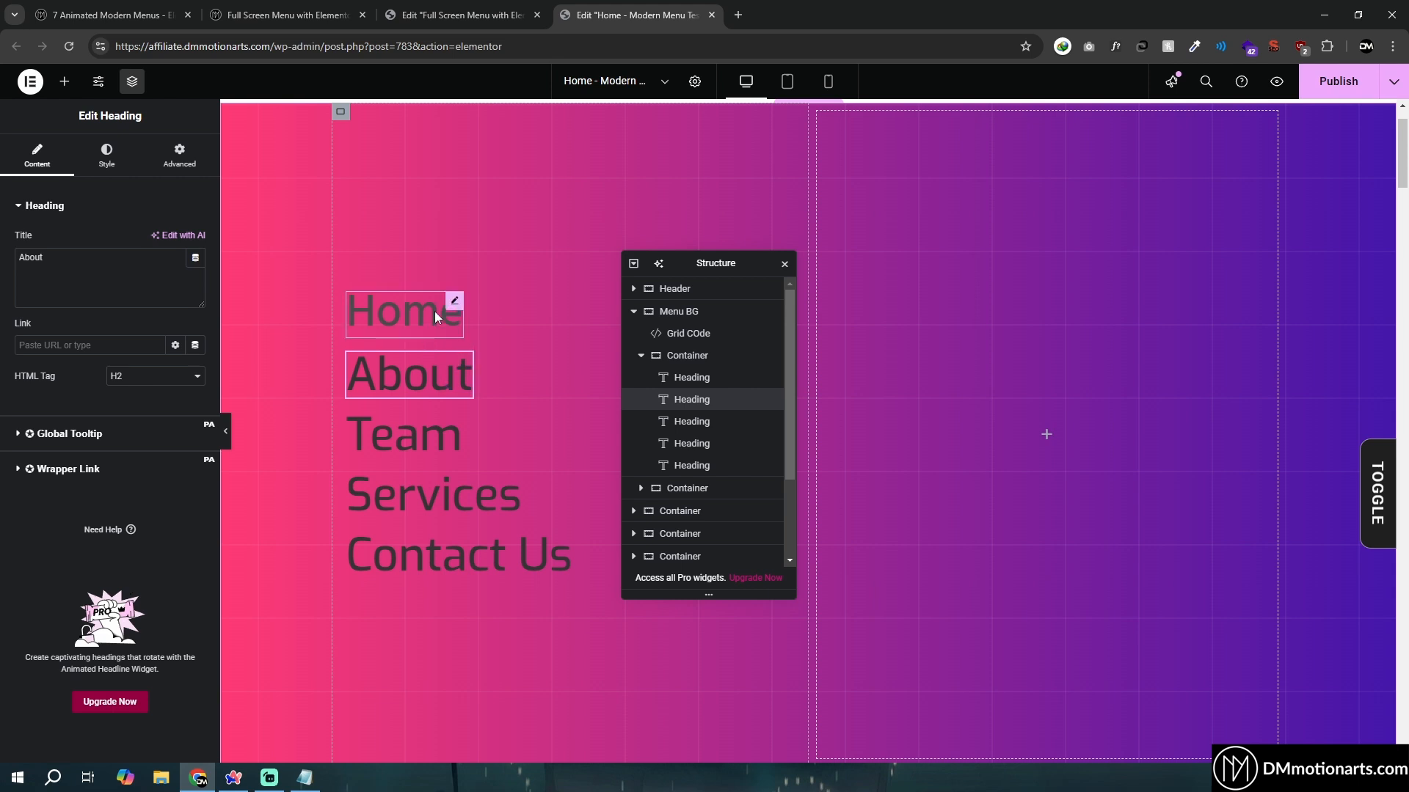
left_click(385, 311)
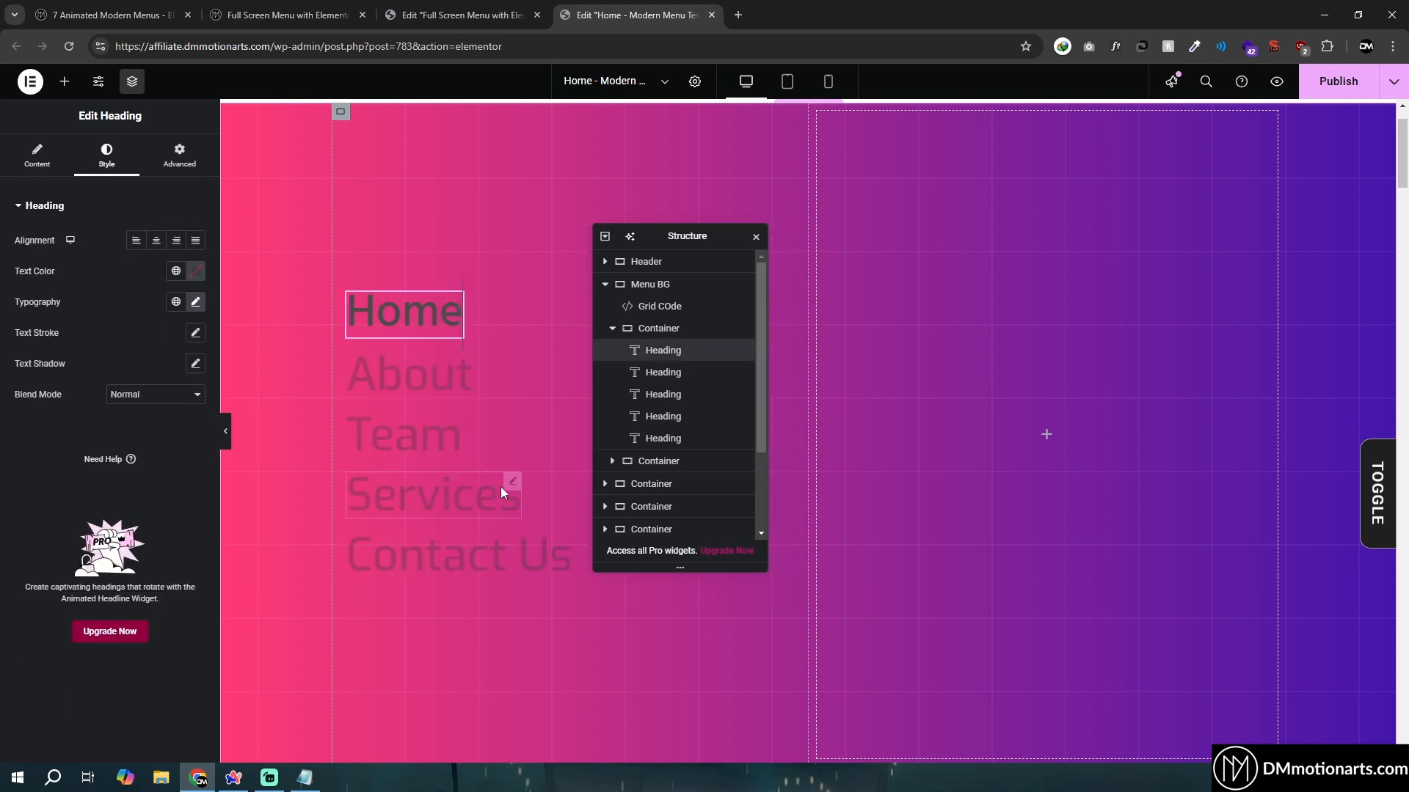
left_click(420, 383)
left_click(418, 435)
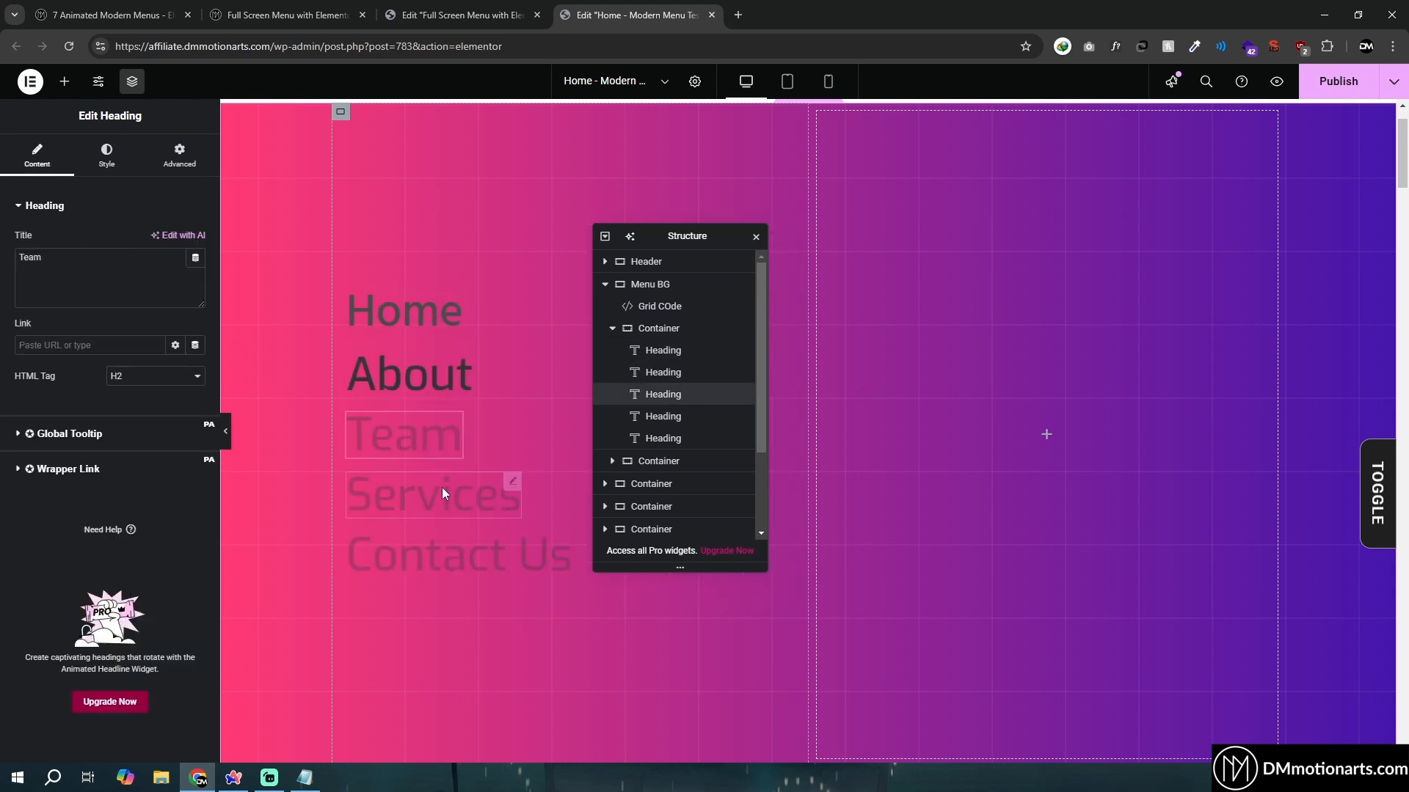
left_click(442, 487)
left_click(456, 548)
left_click(407, 359)
left_click(404, 314)
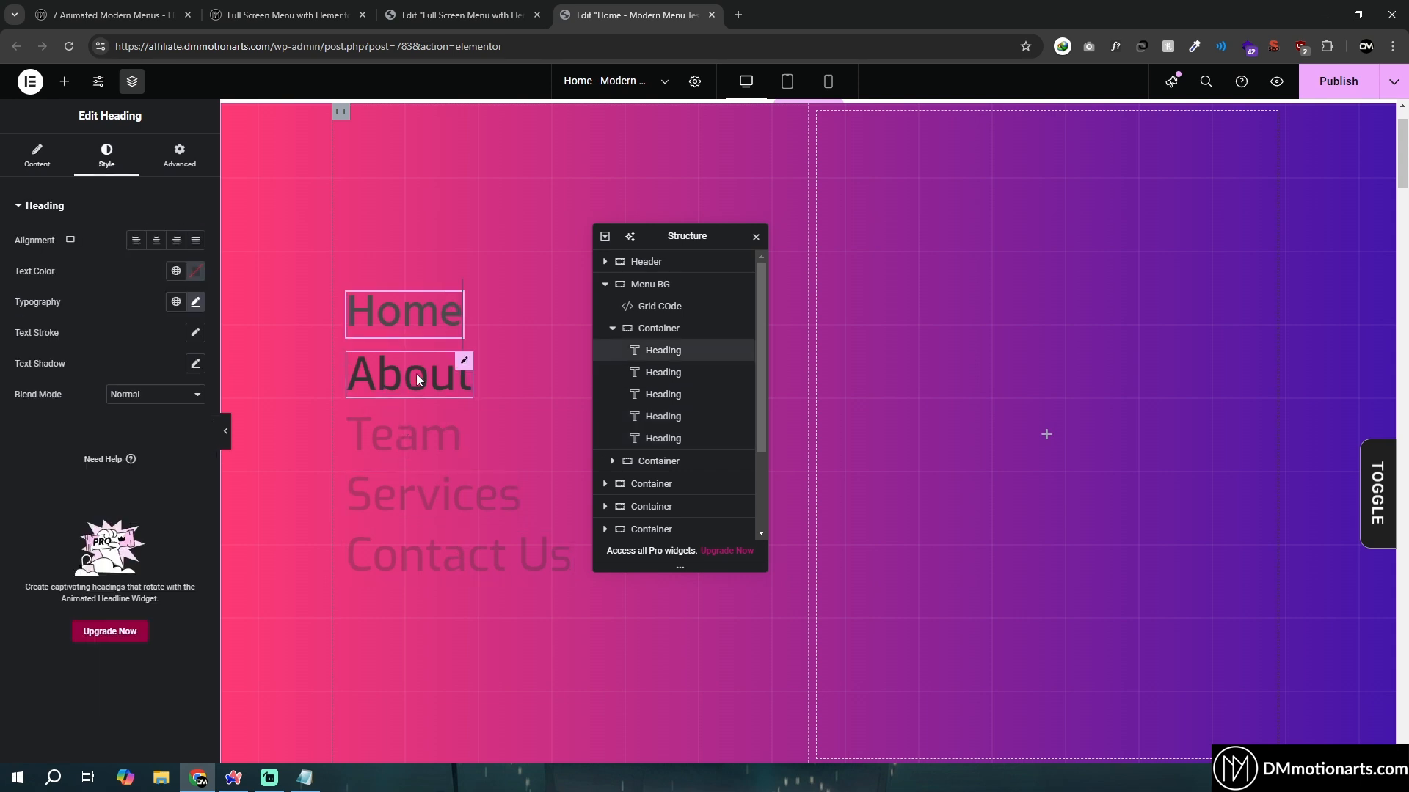
left_click(416, 435)
left_click(463, 508)
left_click(463, 543)
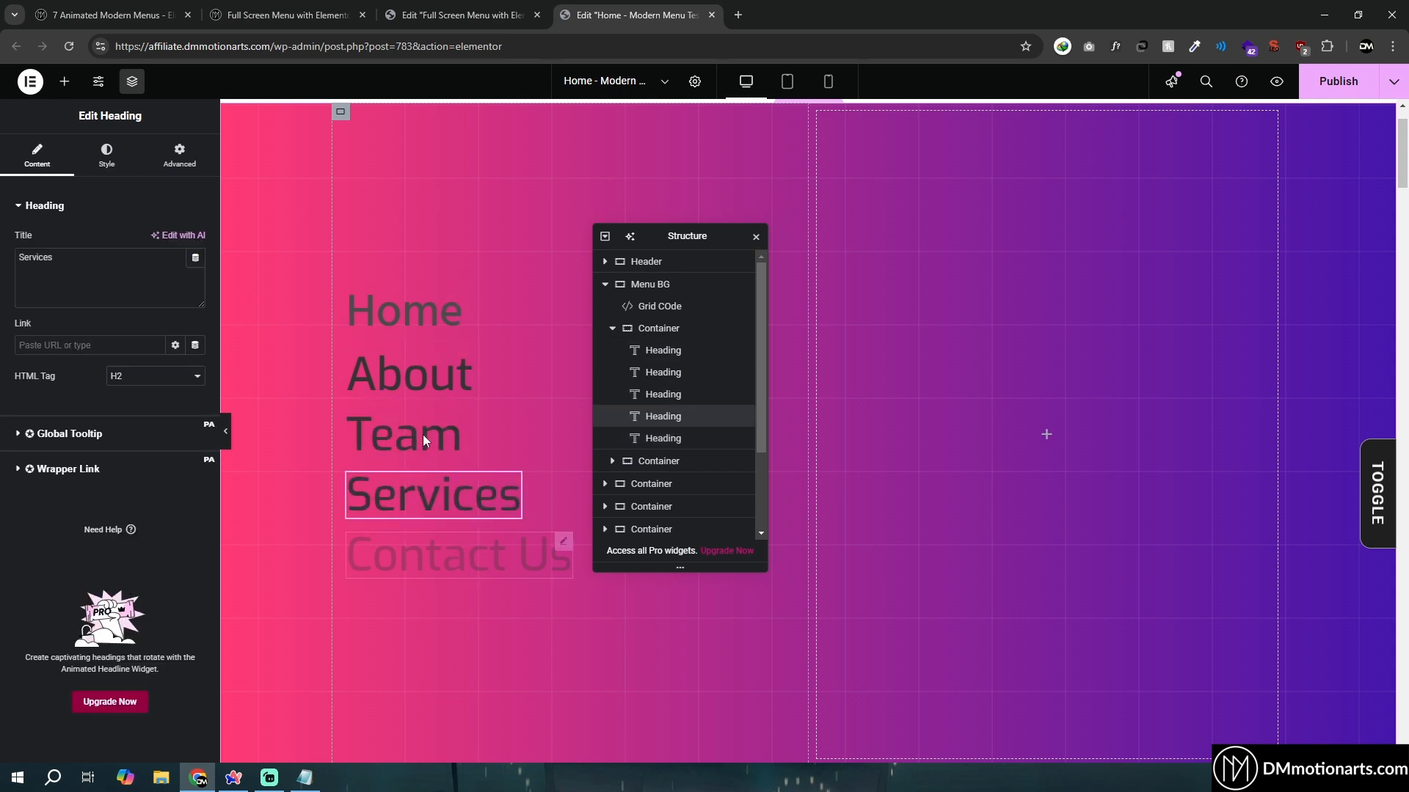
left_click(423, 434)
left_click_drag(693, 236, 649, 223)
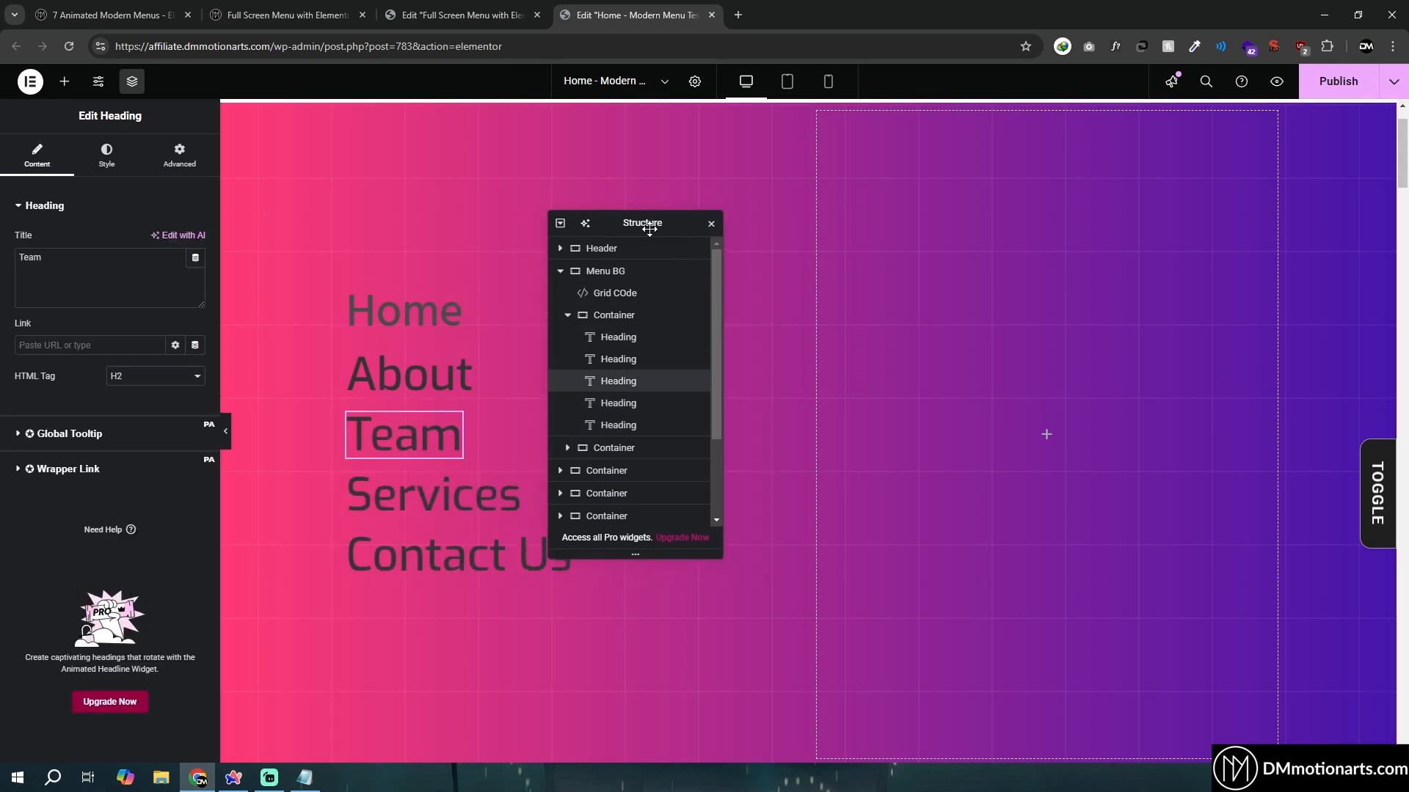
Check the contact column on the live template page and add a Text Editor widget to the empty second column container
left_click(457, 13)
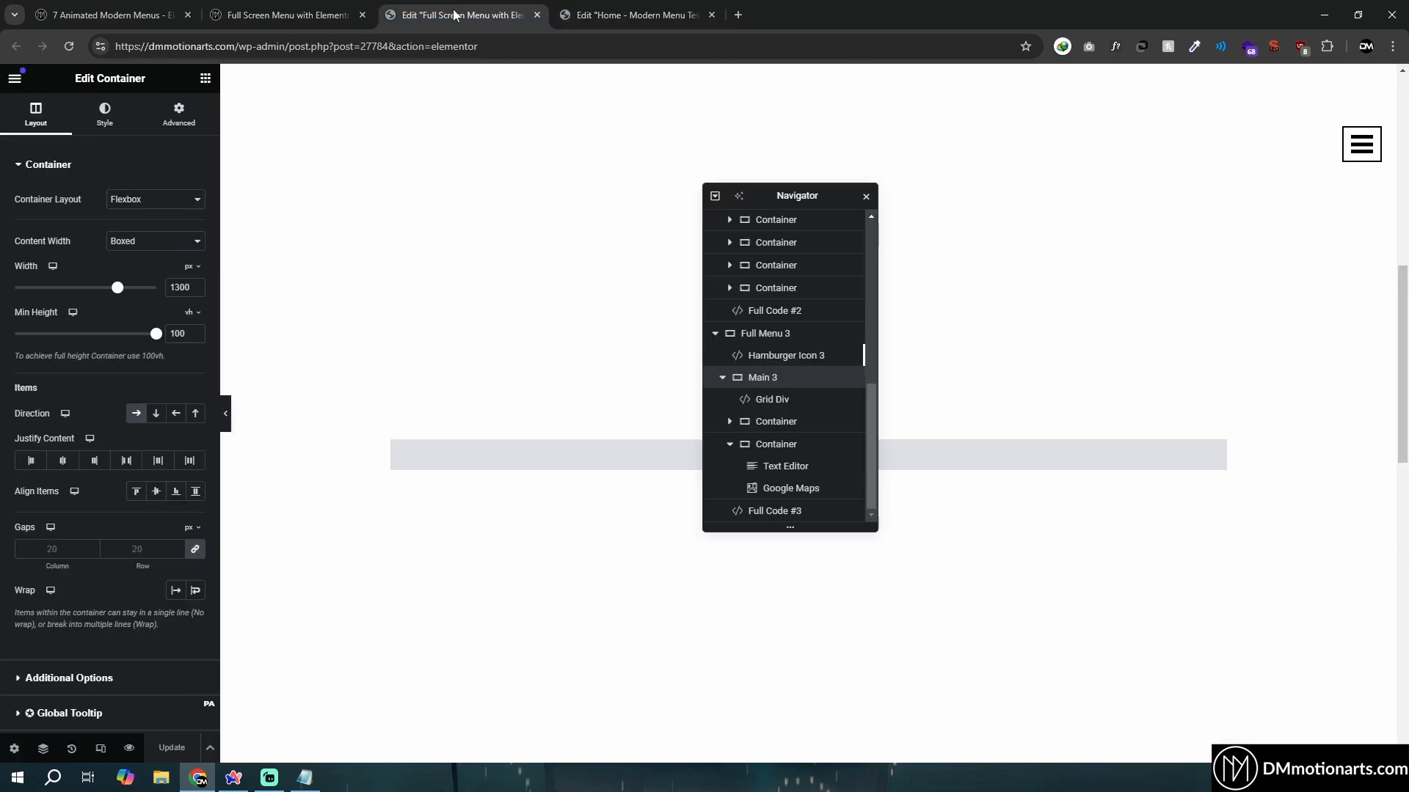
left_click(326, 6)
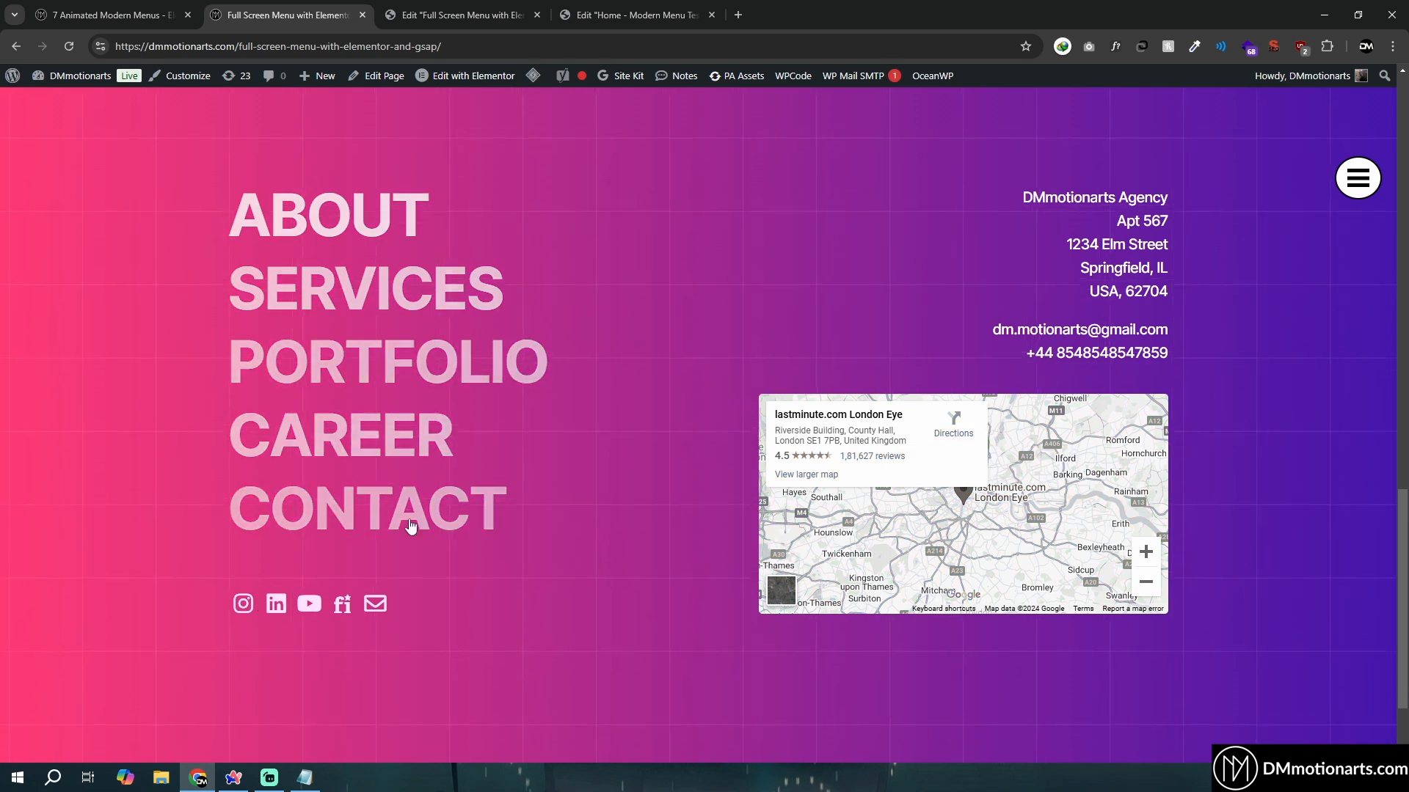
left_click(456, 13)
left_click(631, 13)
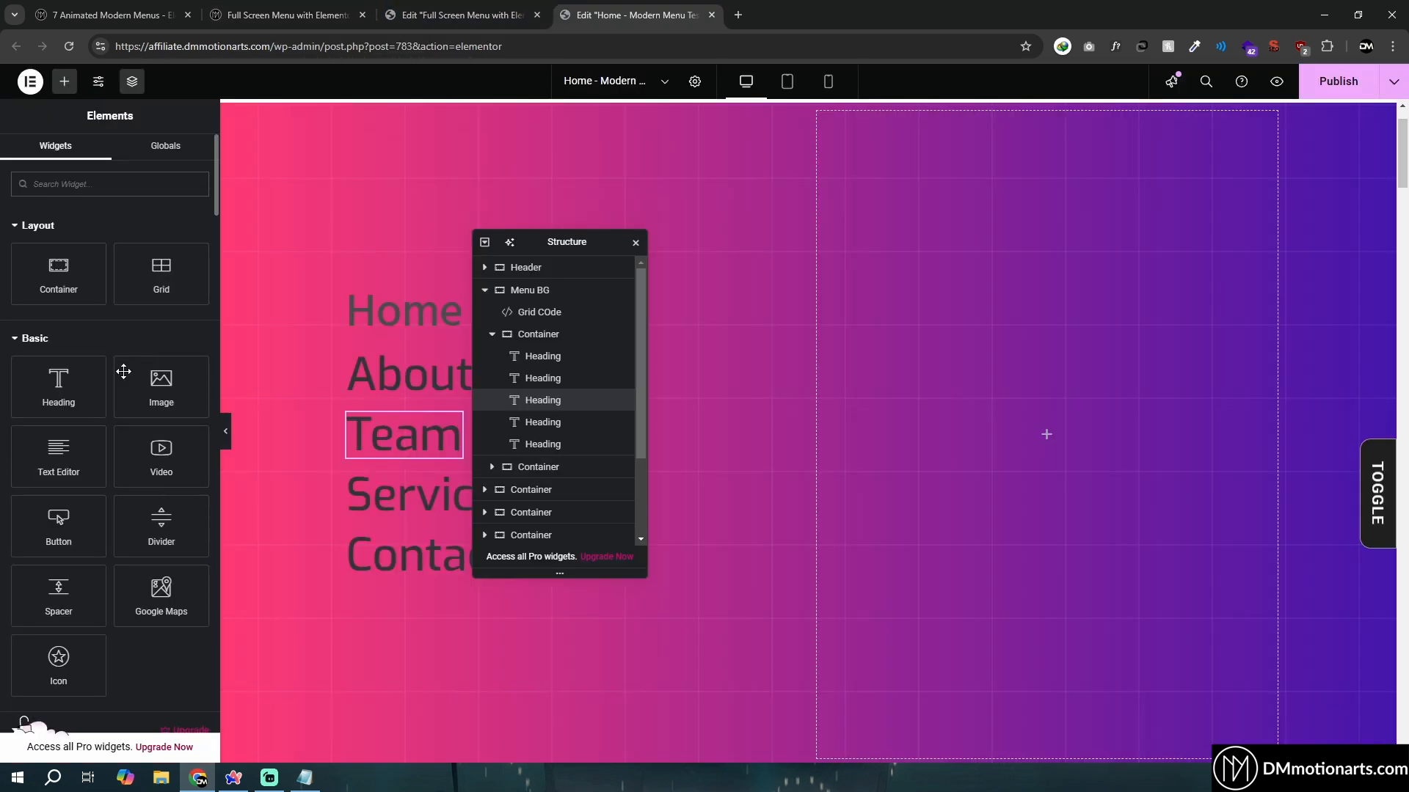
left_click_drag(59, 454, 1041, 425)
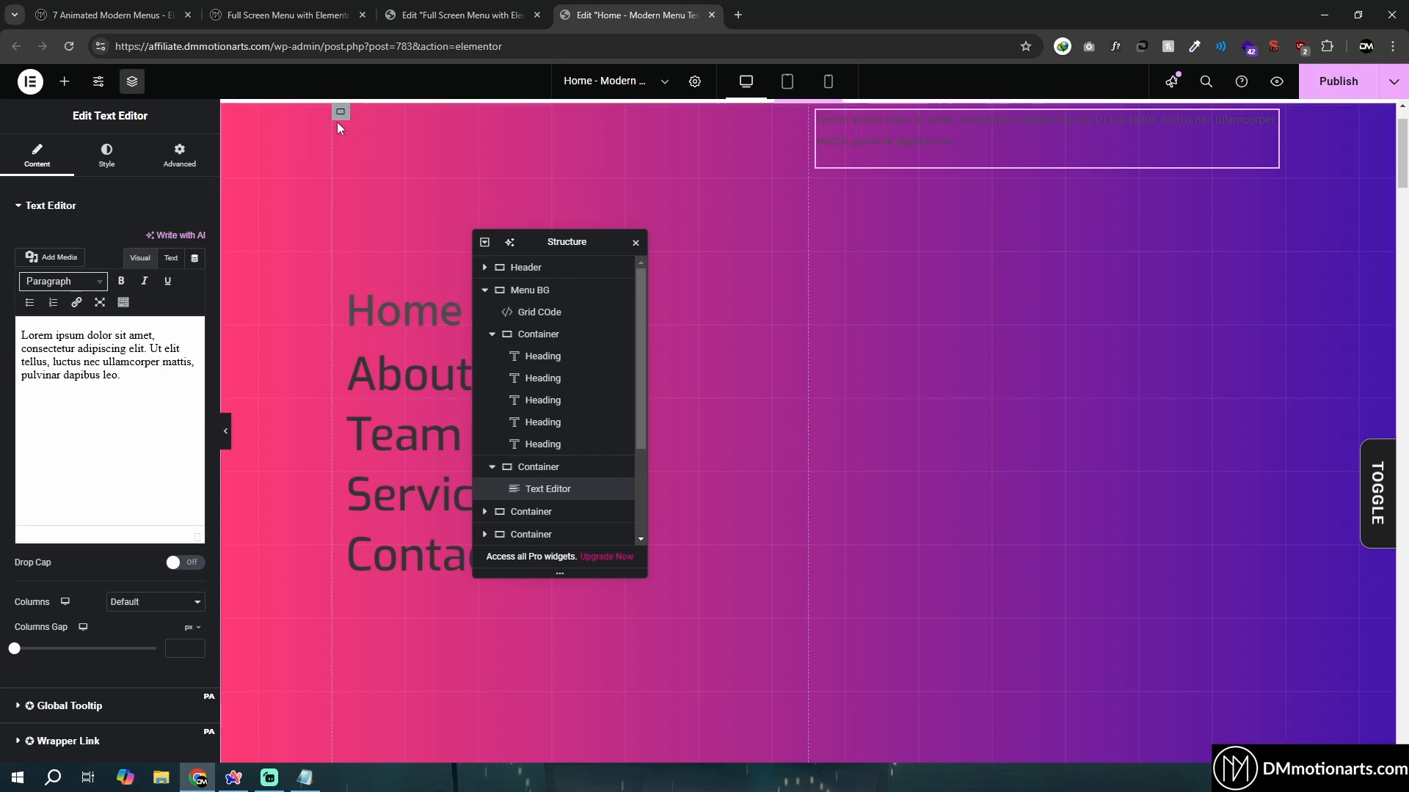
Switch the headings container's padding to custom units and set its top padding to 12%
left_click(338, 114)
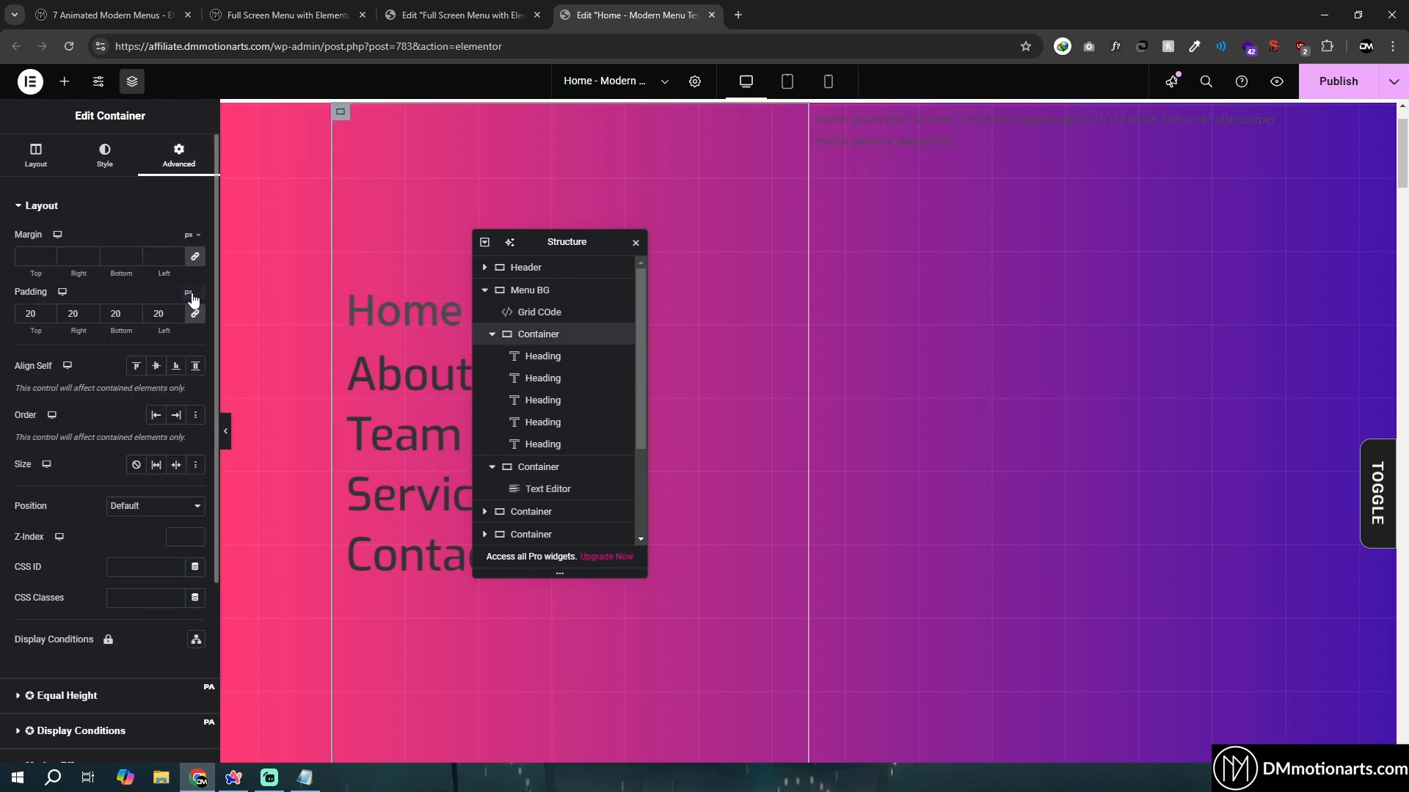
left_click(188, 405)
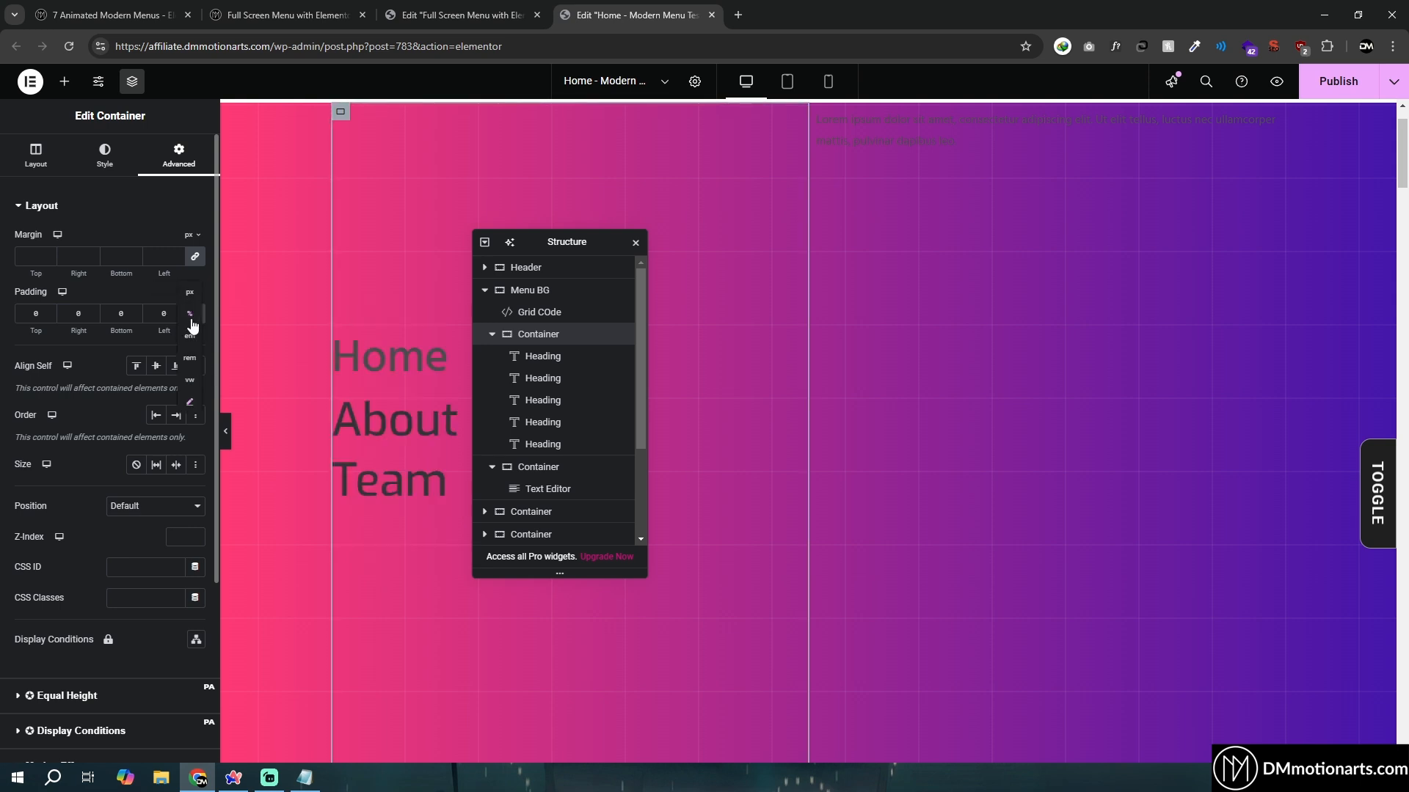
left_click(190, 294)
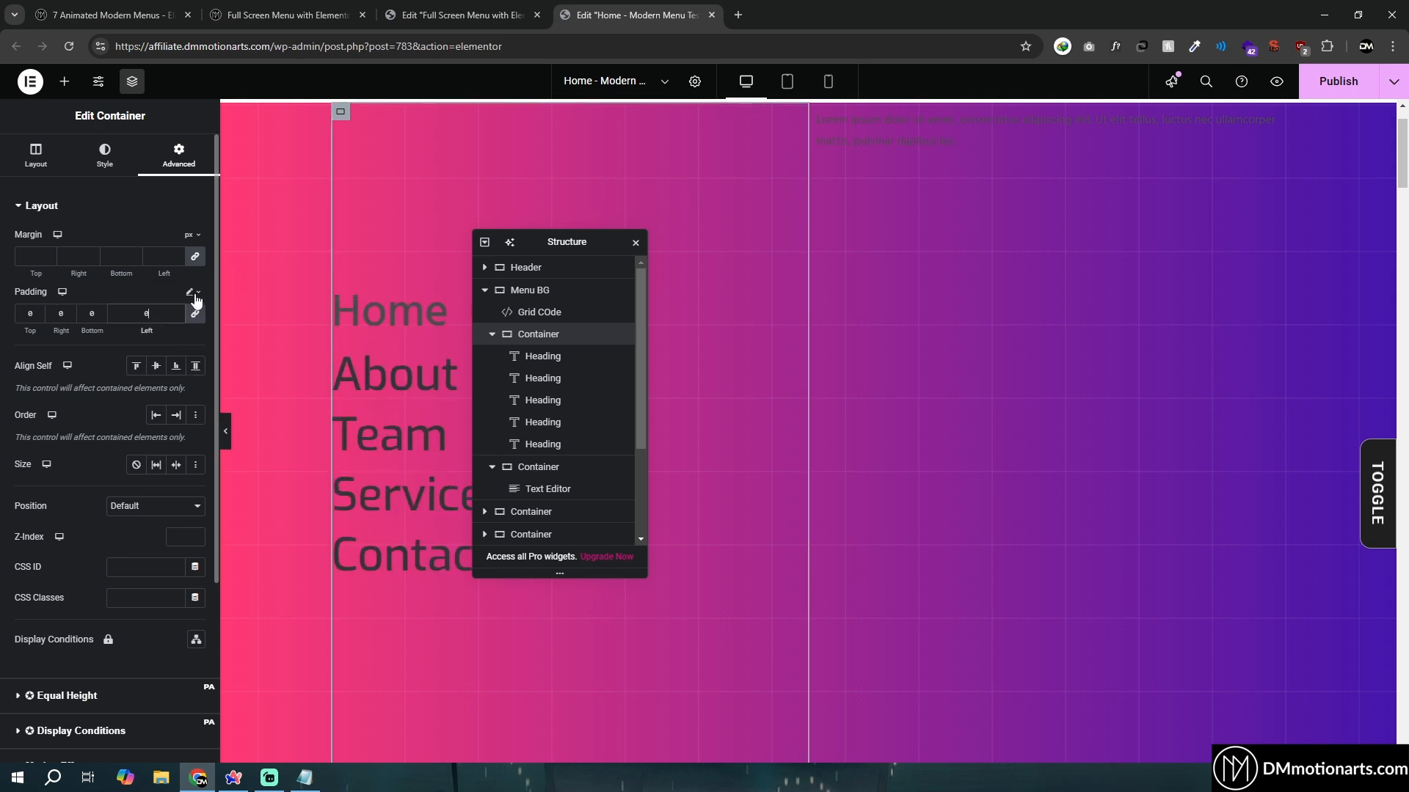
left_click(191, 293)
left_click(38, 316)
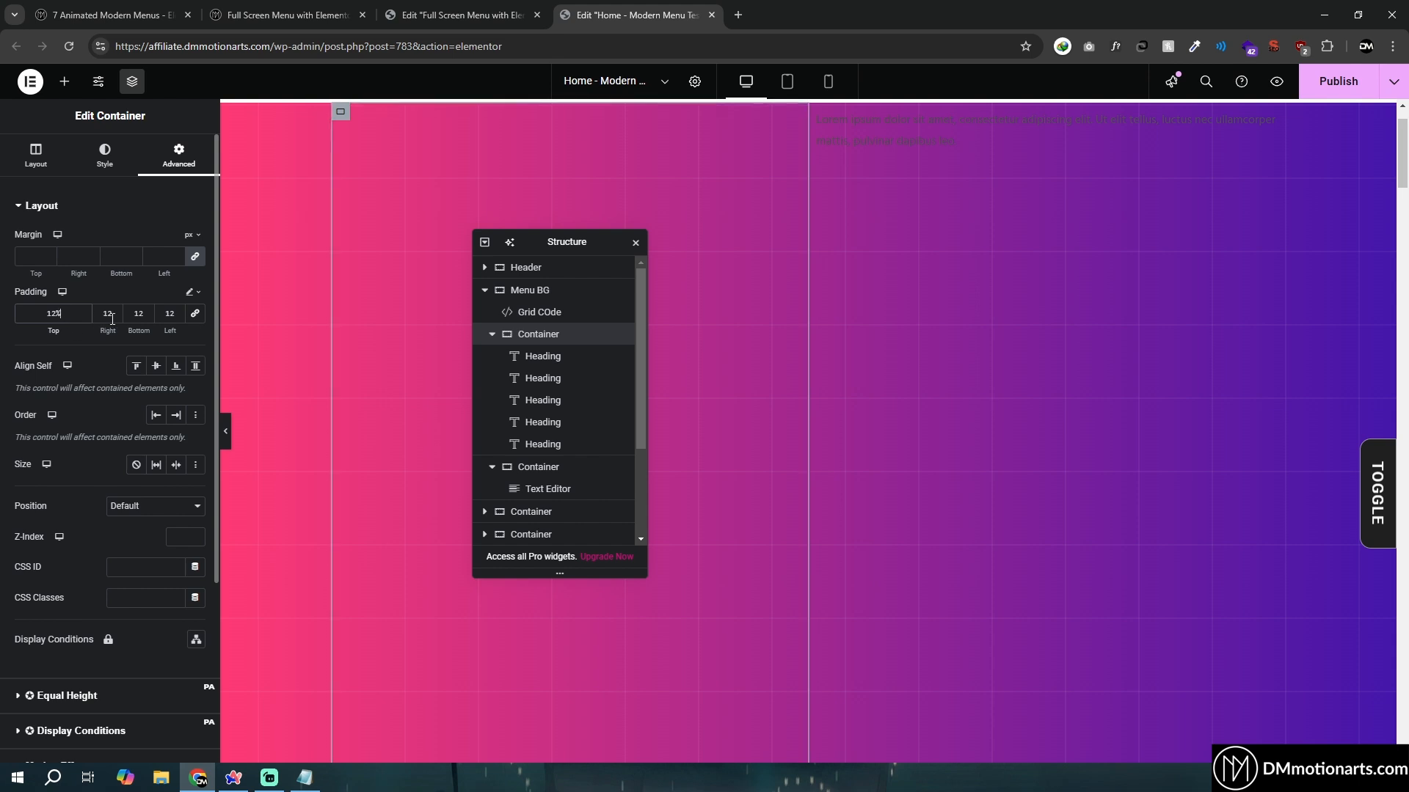
type("%")
Set the headings container's right and bottom padding to 12px
left_click(118, 318)
type("px")
key("Tab")
type("12px")
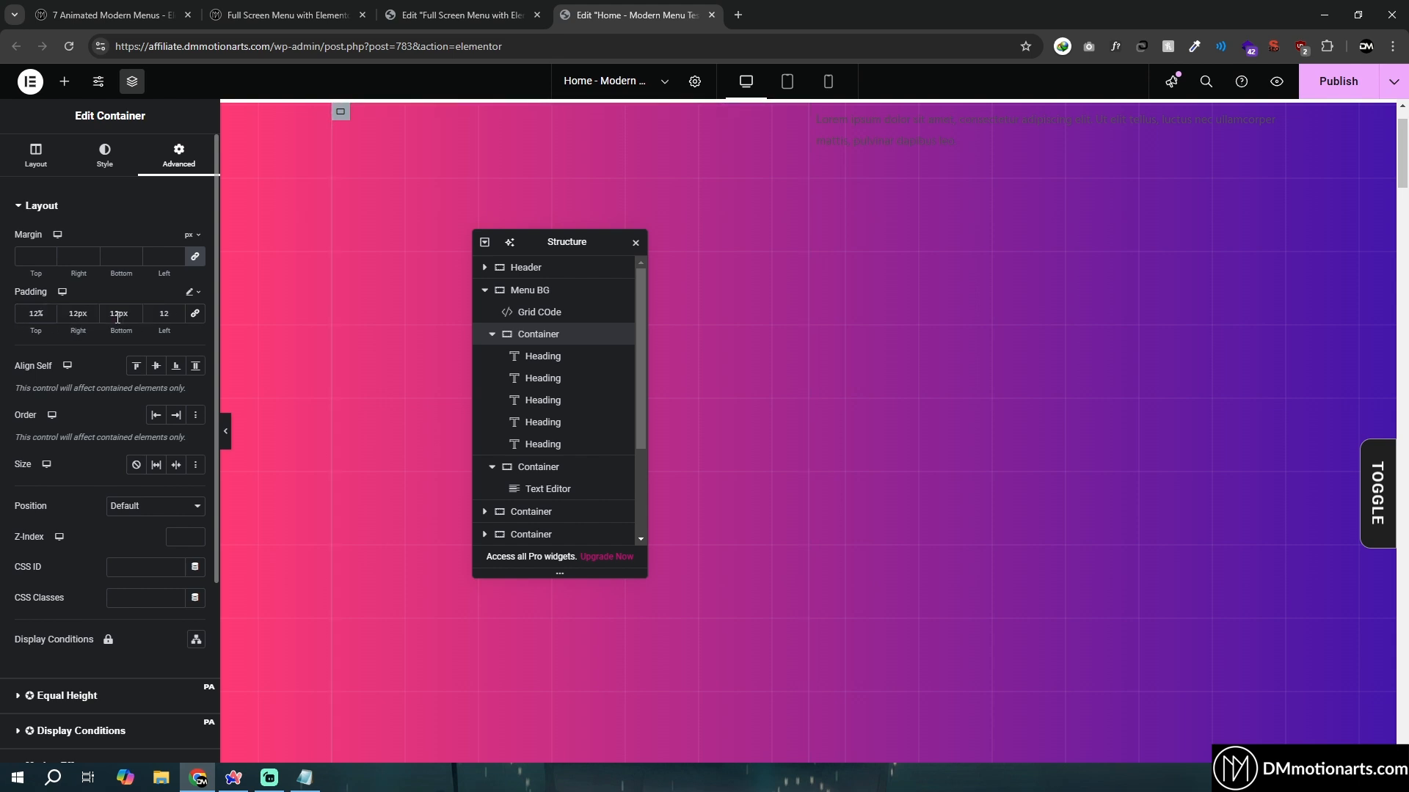
Set the headings container's right, bottom and left padding to 20px and clear its centred justify content
double_click(74, 314)
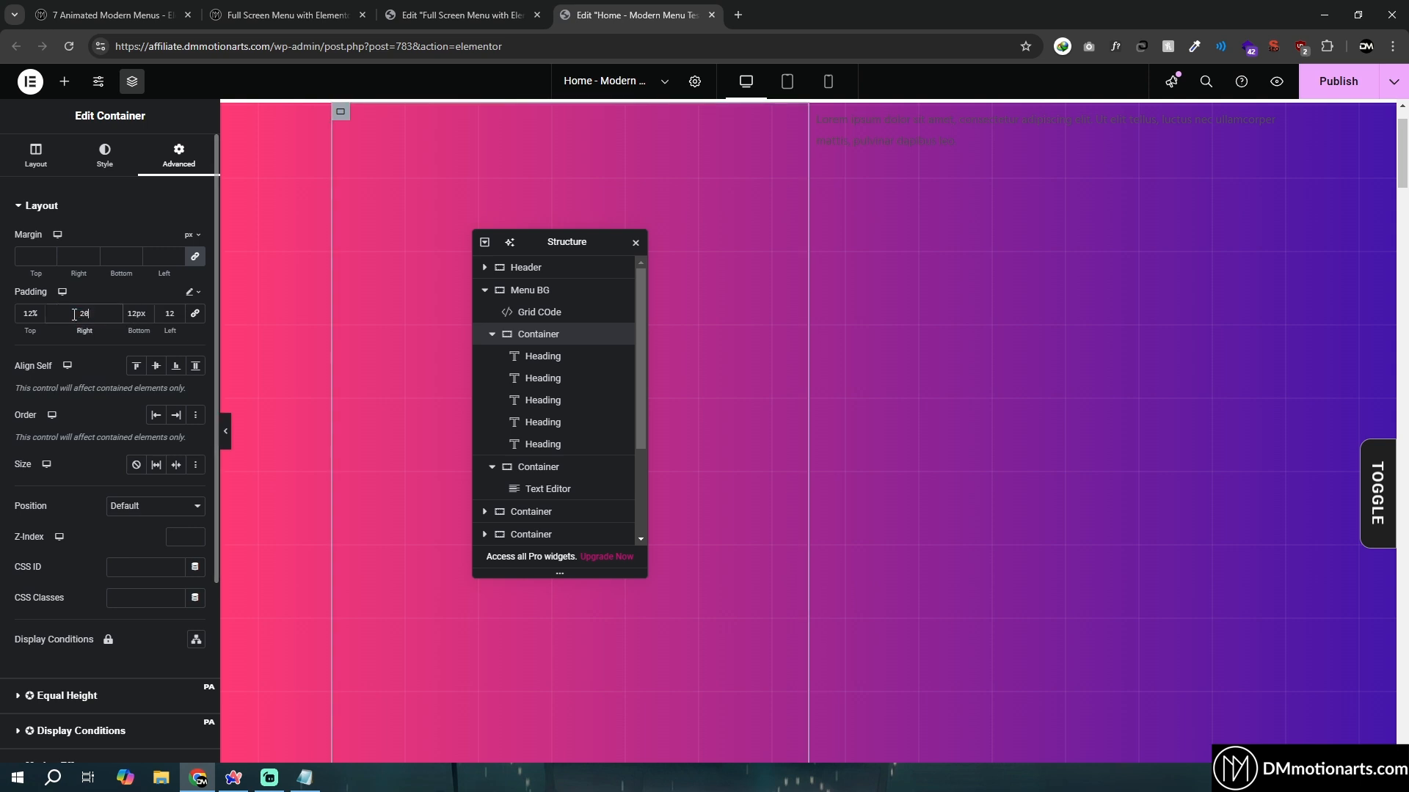
type("20px")
double_click(140, 314)
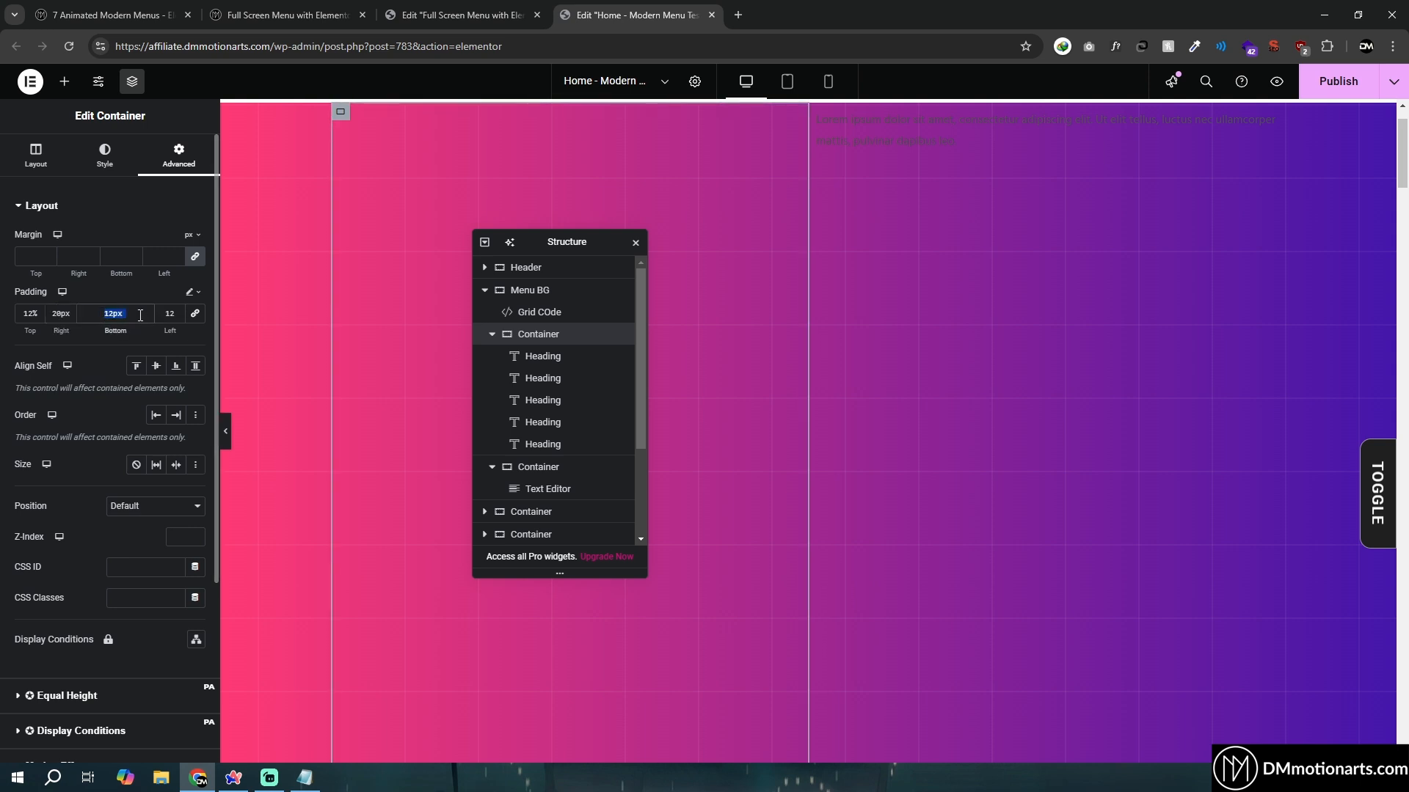
type("20px")
double_click(169, 314)
type("20px")
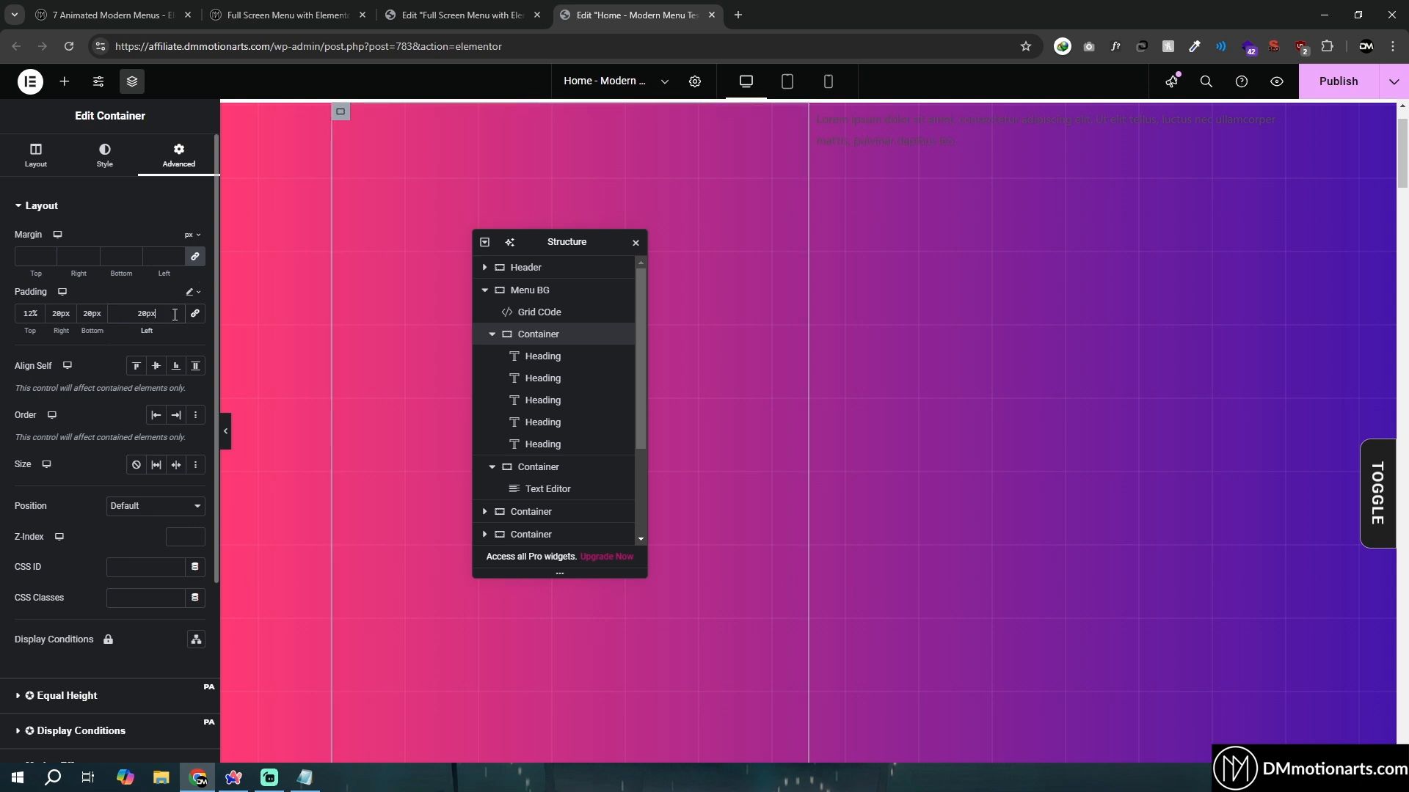
left_click(113, 351)
mouse_move(584, 239)
left_mouse_down()
mouse_move(597, 251)
mouse_move(634, 202)
mouse_move(540, 242)
mouse_move(667, 233)
mouse_move(557, 183)
mouse_move(685, 252)
mouse_move(553, 210)
mouse_move(596, 252)
left_mouse_up()
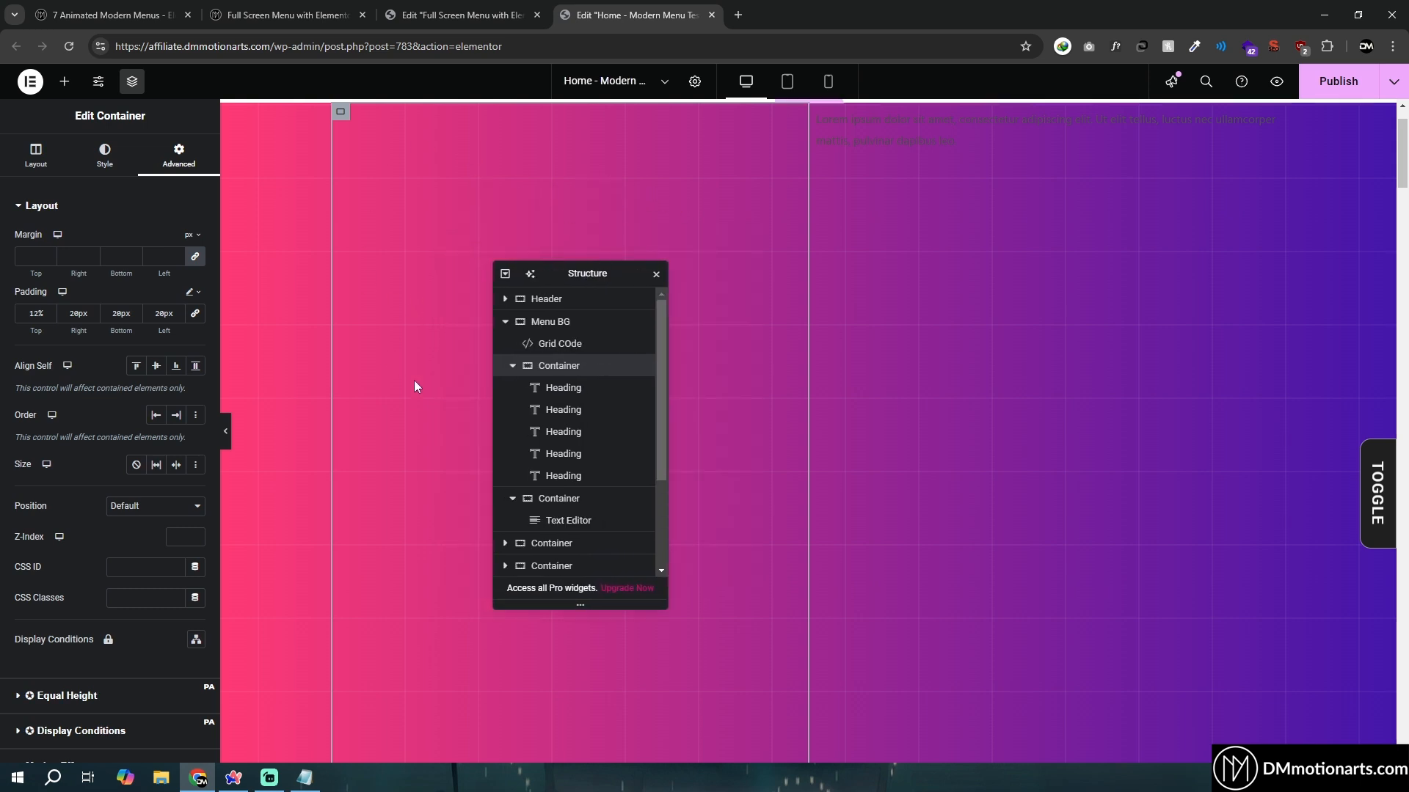
left_click(35, 154)
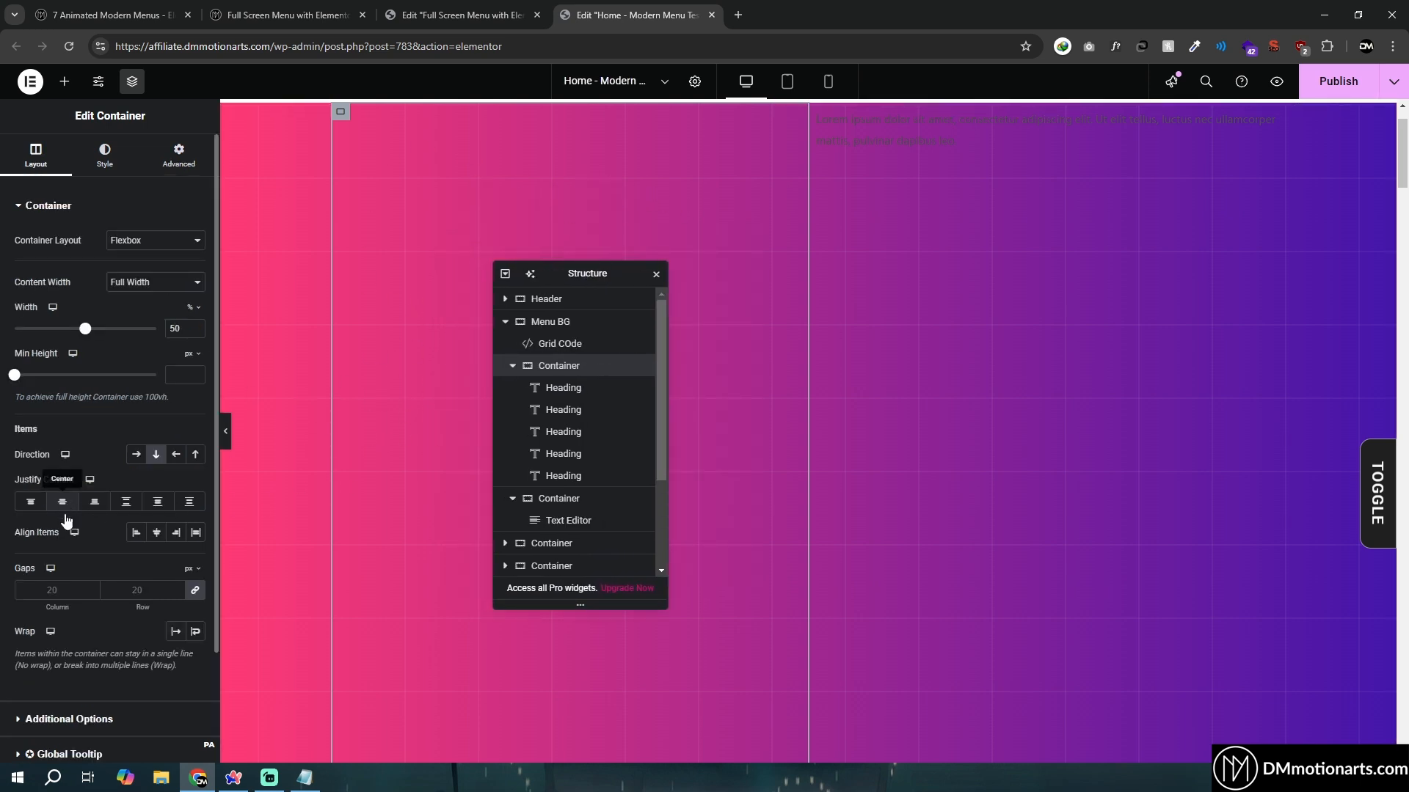
Switch the contact column container's padding to custom units and set its top padding to 12%
left_click_drag(587, 276, 678, 281)
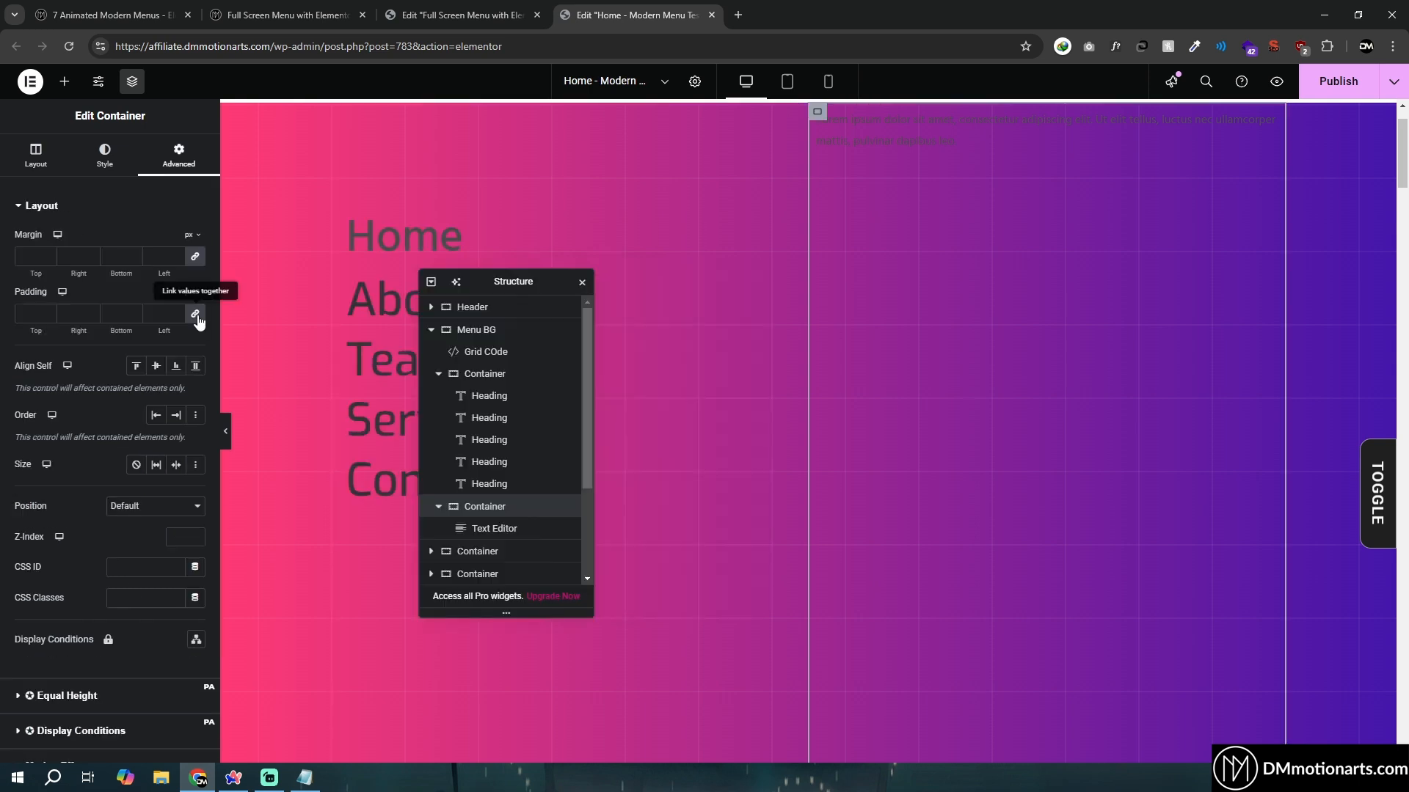
left_click(196, 316)
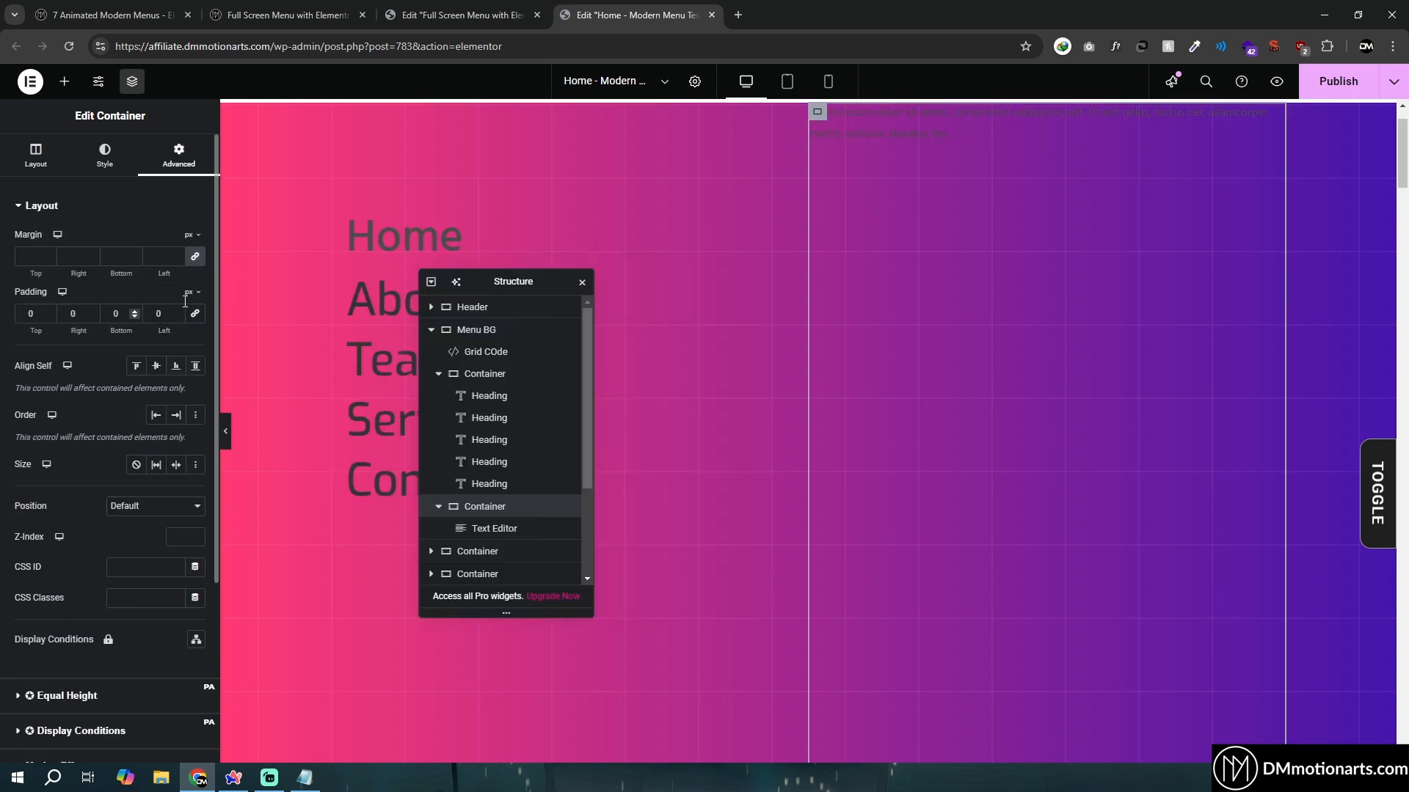
left_click(194, 293)
left_click(32, 314)
type("12%")
left_click(46, 154)
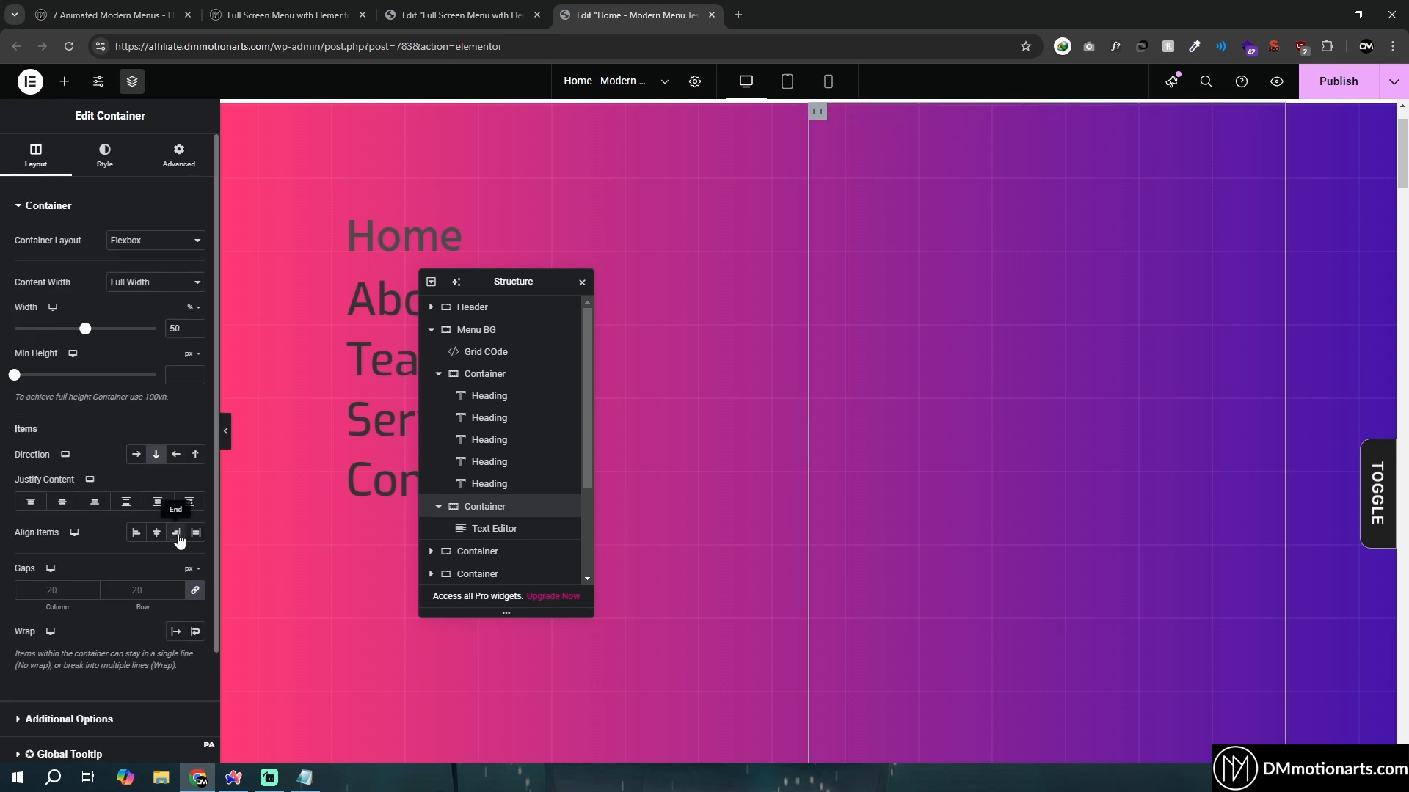
Set the contact column's Text Editor text to white with a font size of 25 px
left_click(492, 533)
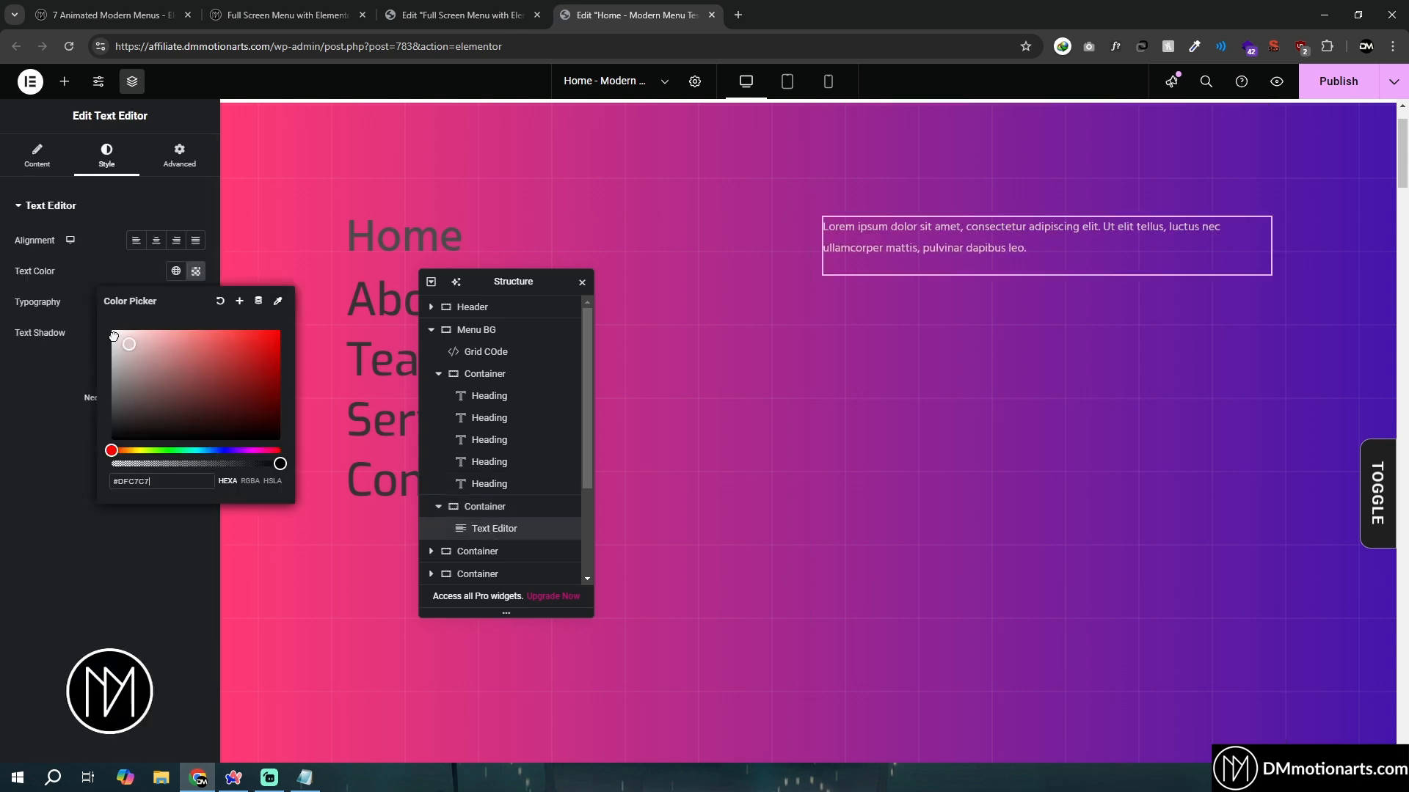
left_click_drag(116, 336, 101, 321)
left_click(78, 410)
left_click(195, 301)
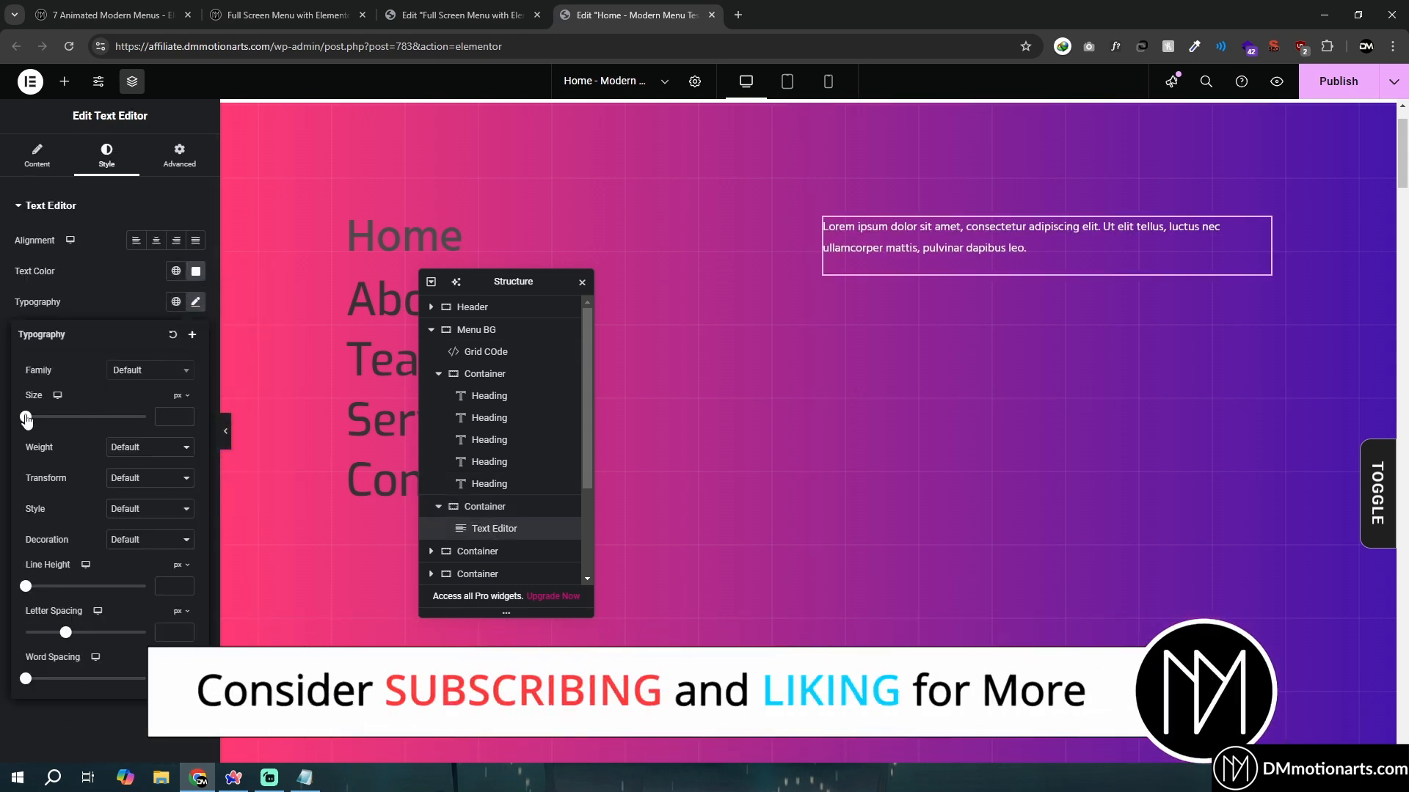
left_click_drag(27, 416, 44, 425)
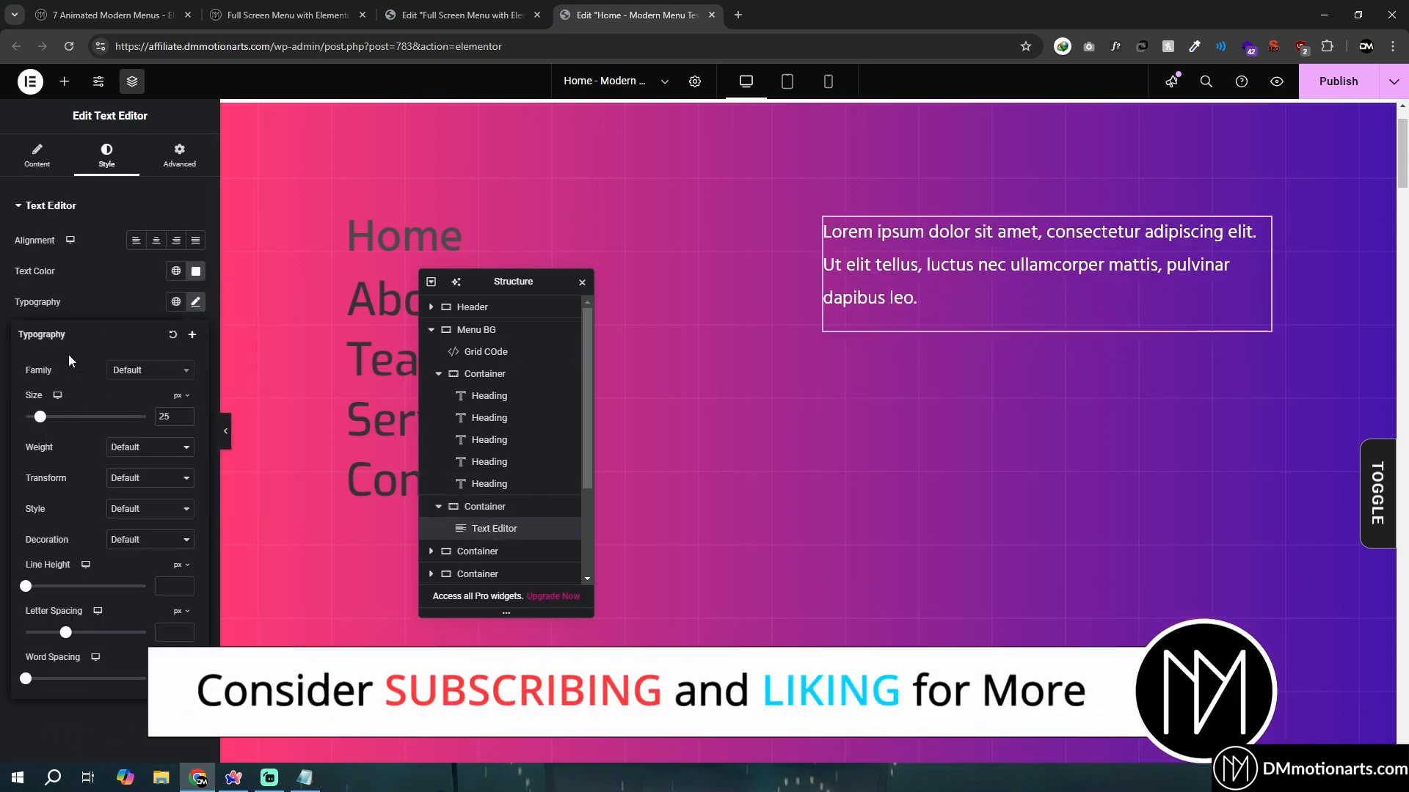
left_click(79, 310)
Search the widgets for "map" and add a Google Maps widget below the text in the contact column
left_click_drag(484, 283, 431, 277)
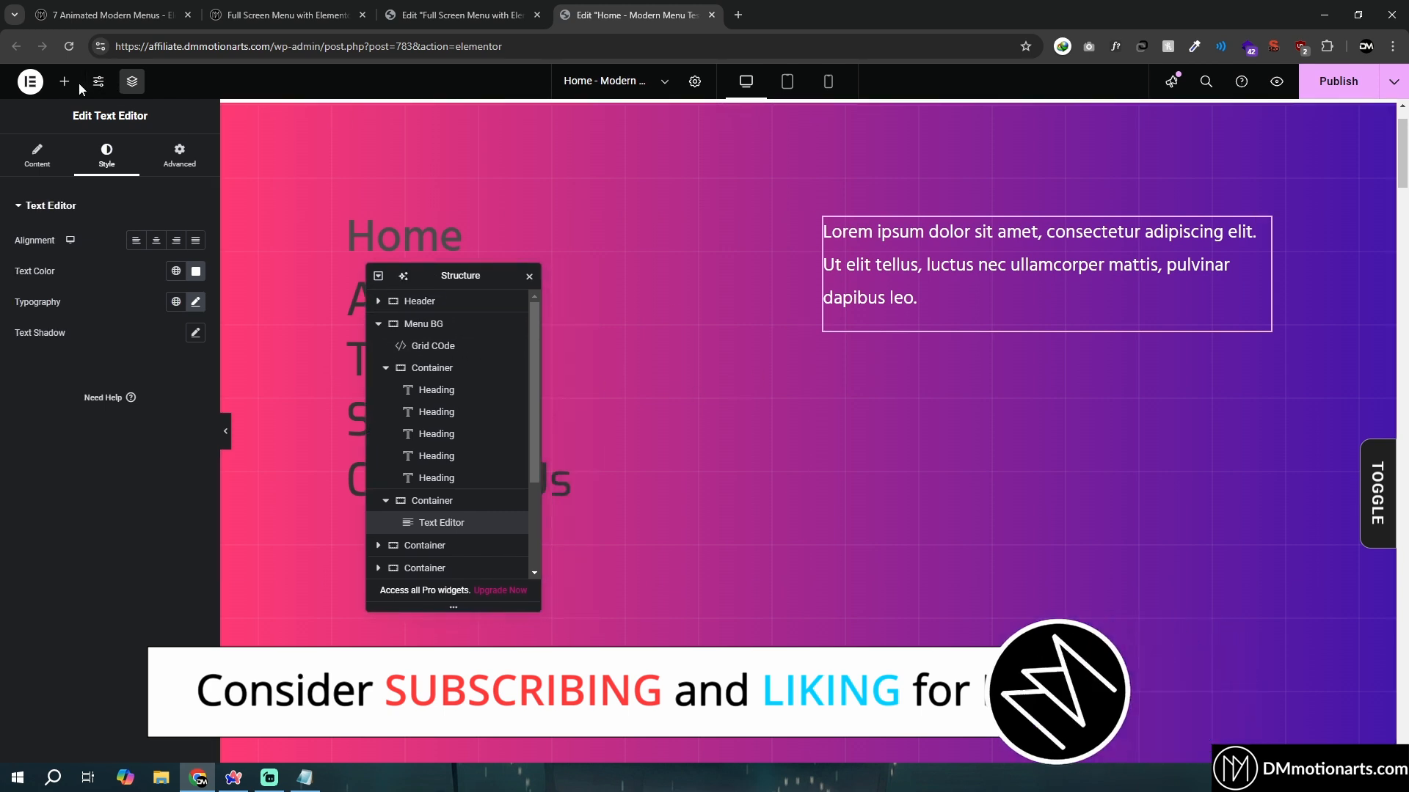
left_click(65, 82)
type("map")
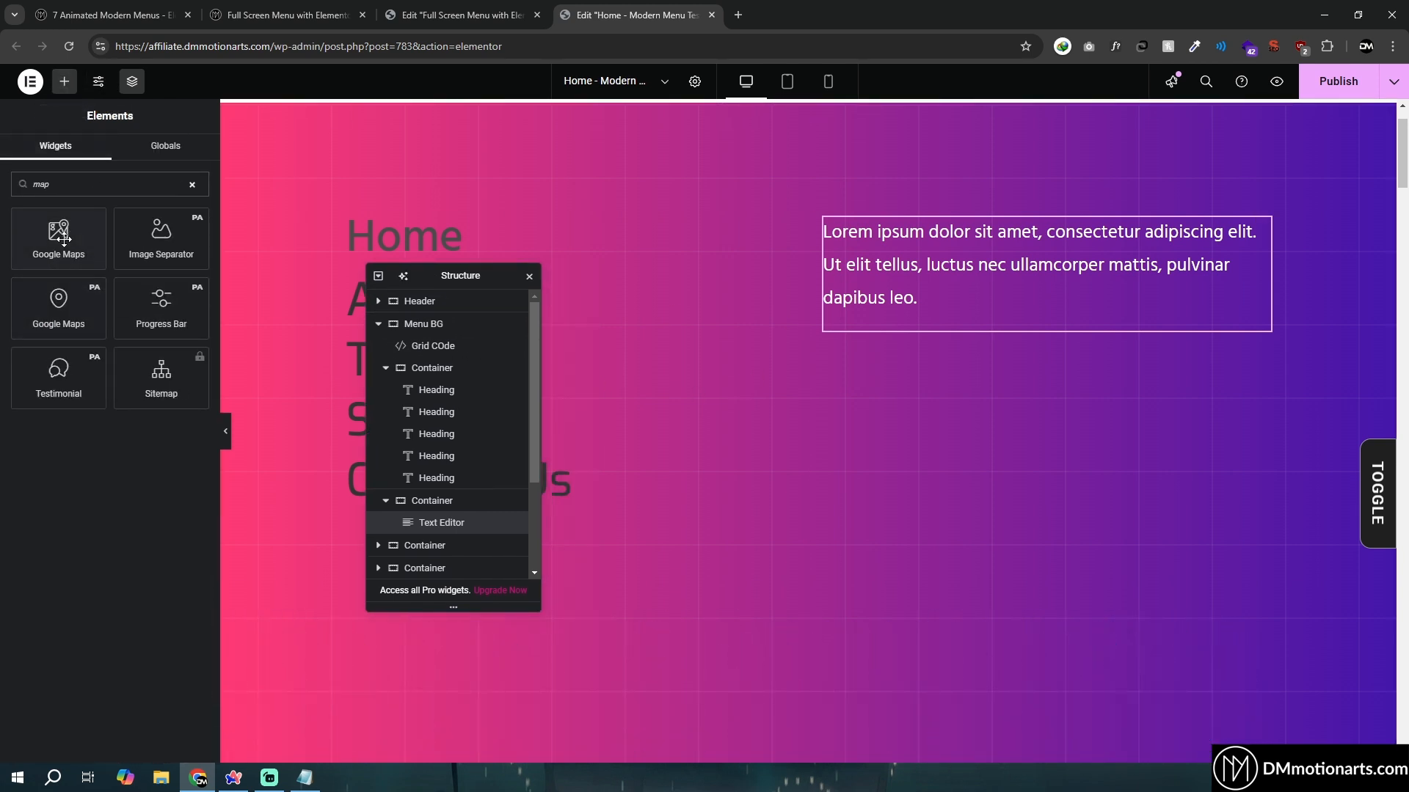
left_click_drag(63, 237, 1002, 324)
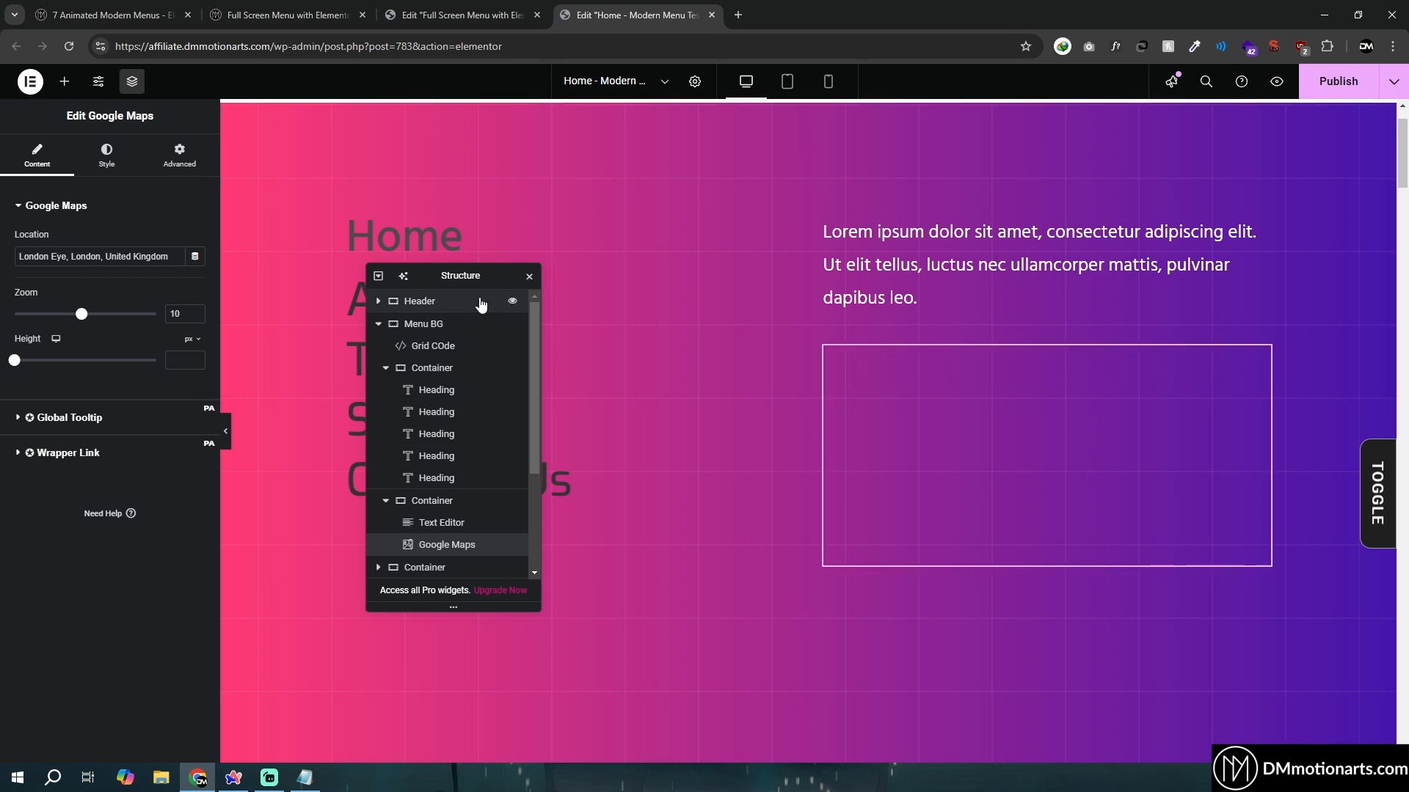
Check the social icons row on the live template page and add an Icon List widget below the Contact Us heading
left_click(440, 14)
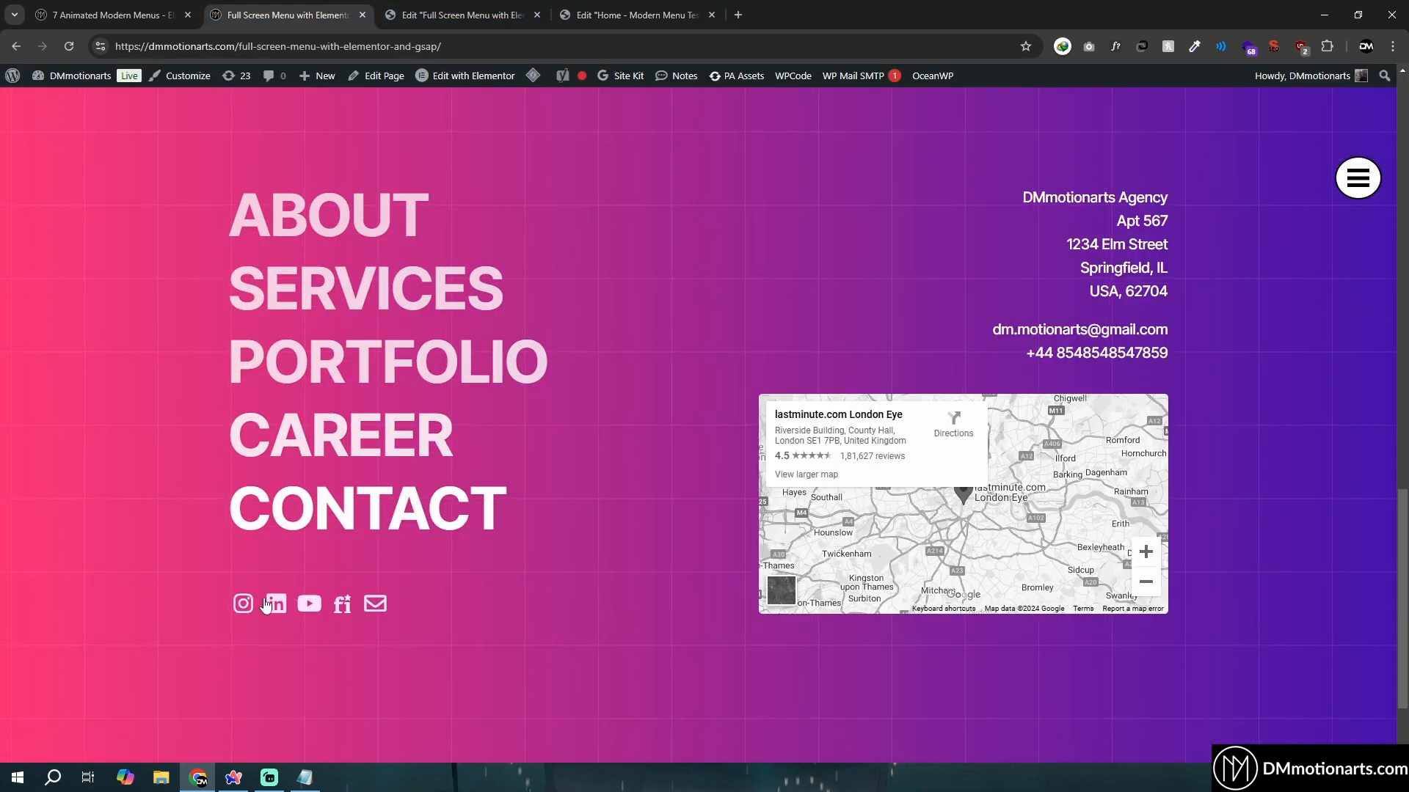
left_click(635, 14)
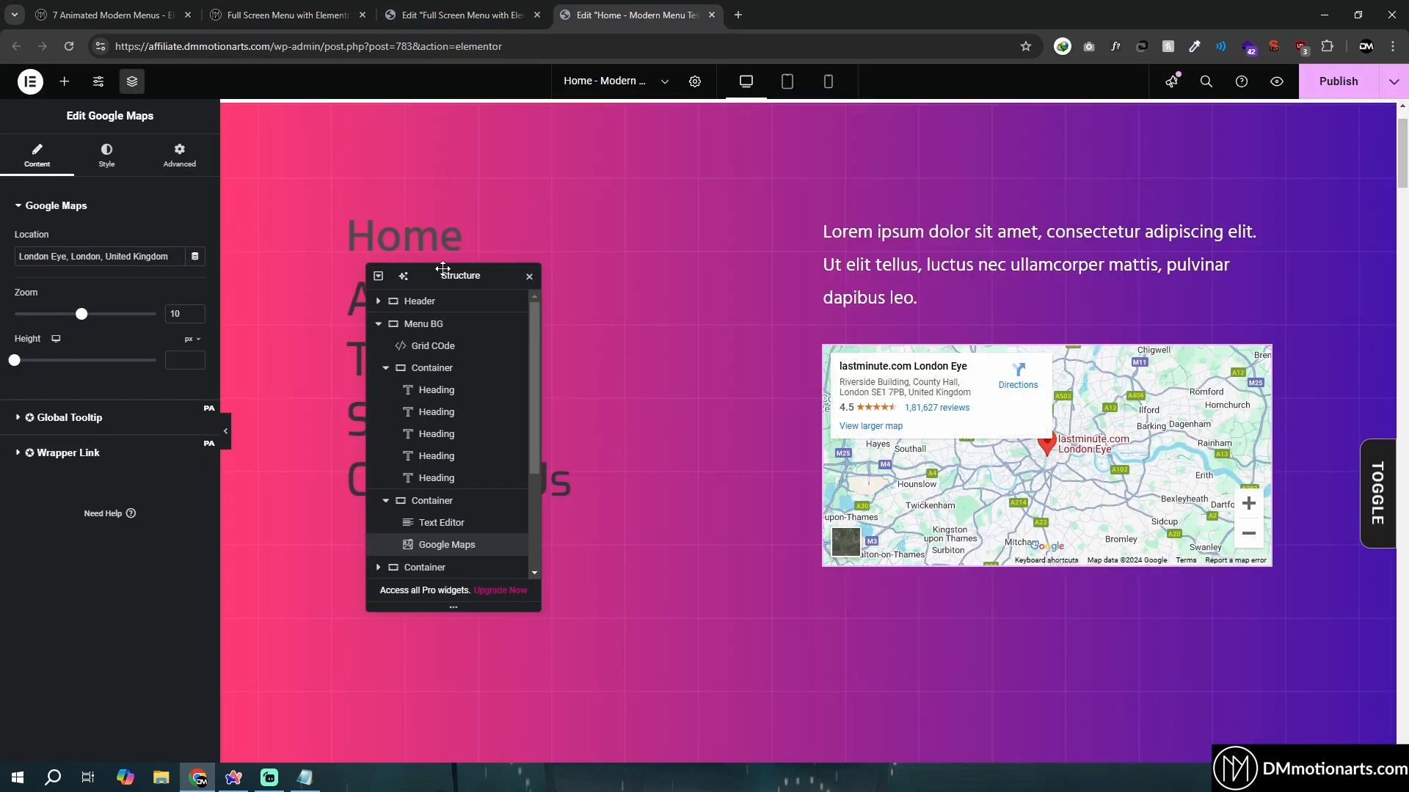
left_click_drag(444, 273, 701, 273)
left_click(66, 84)
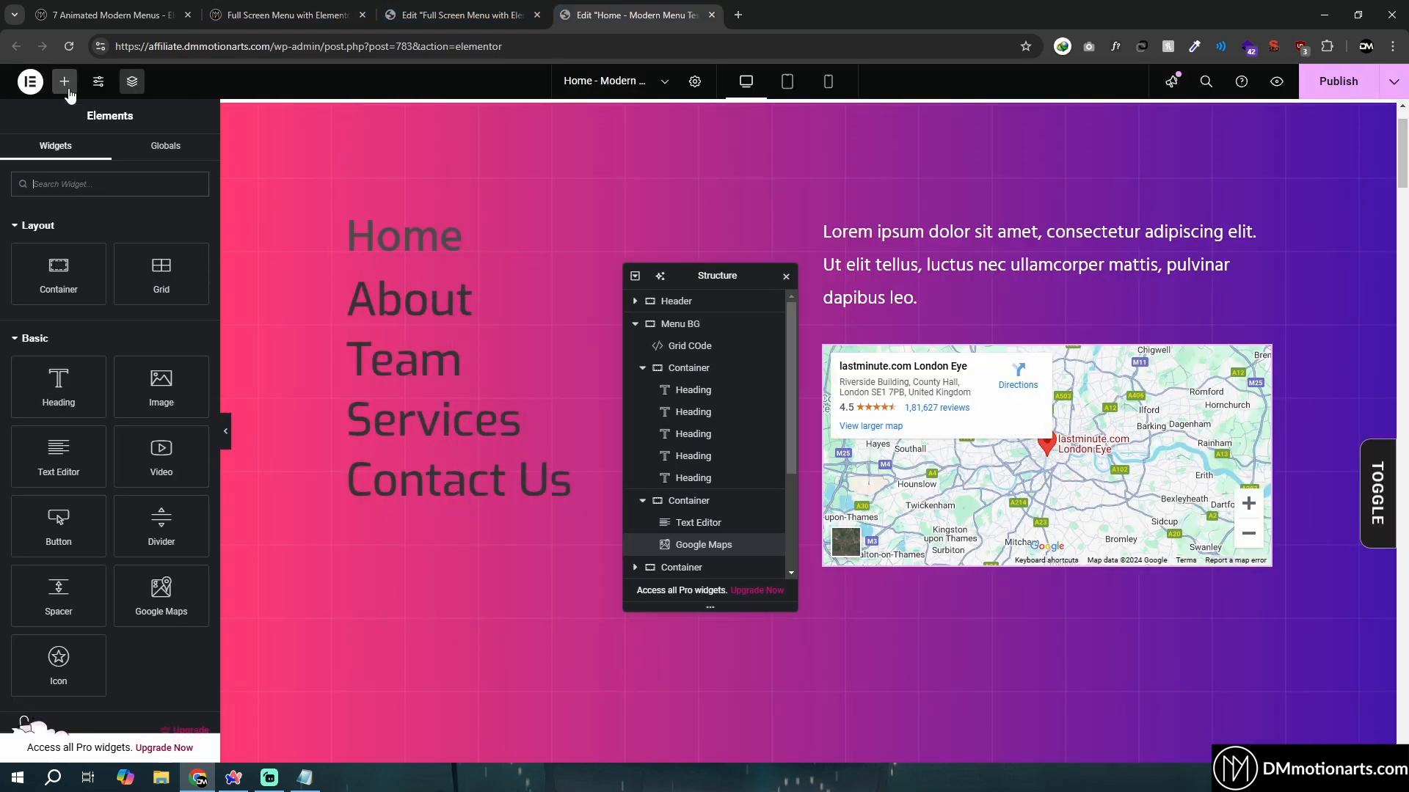
type("icon li")
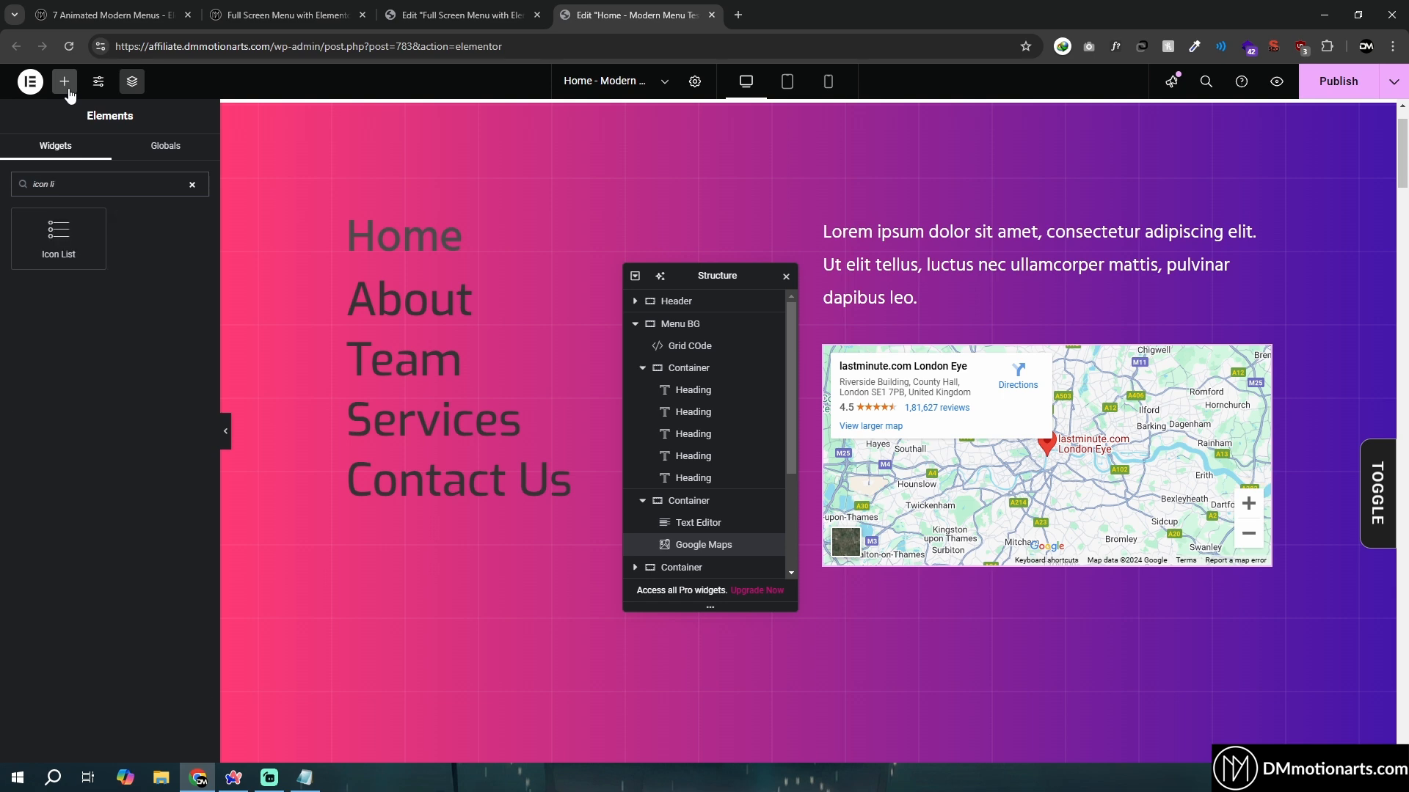
left_click_drag(59, 236, 413, 510)
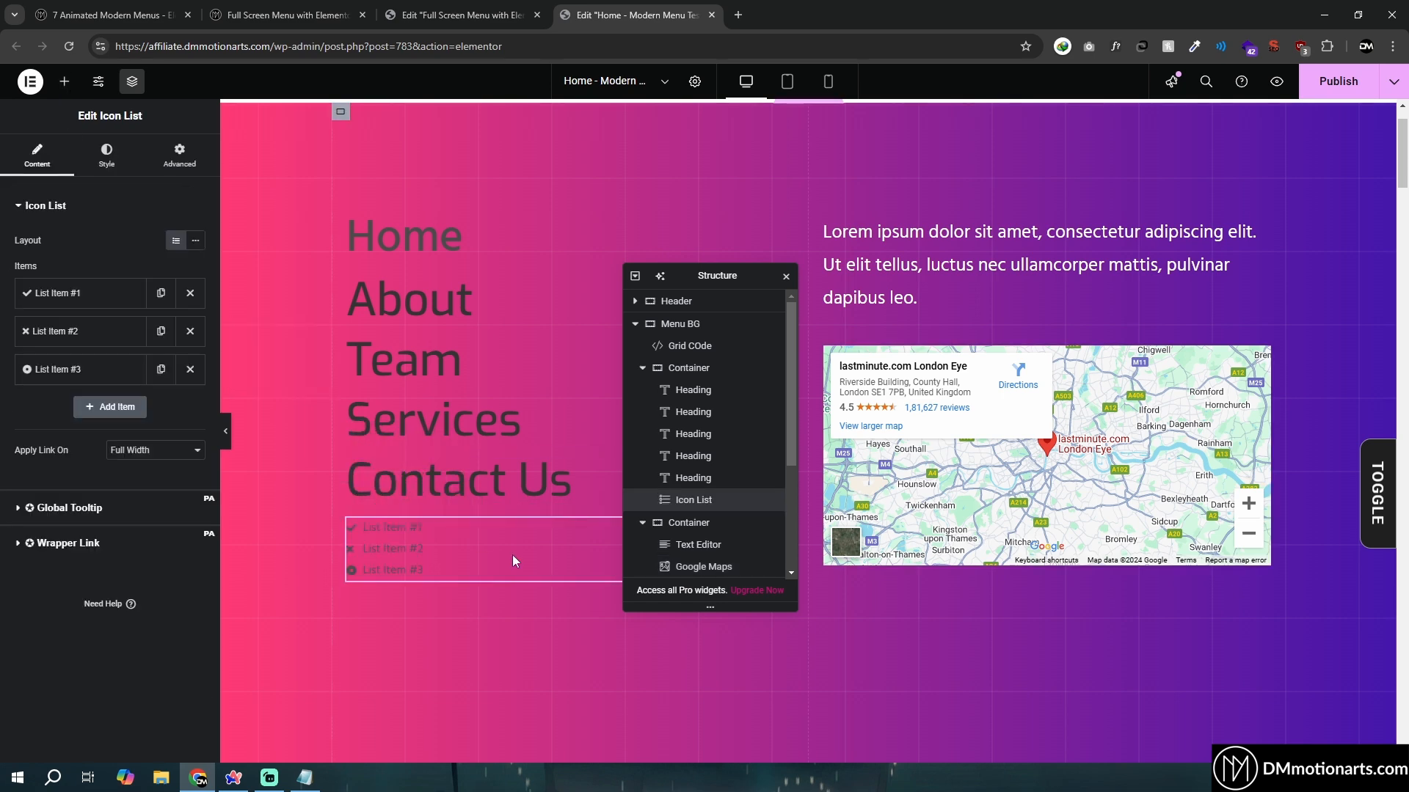
Compare the Icon List with the icon row on the live template page and delete the Icon List widget
left_click(455, 14)
left_click(360, 6)
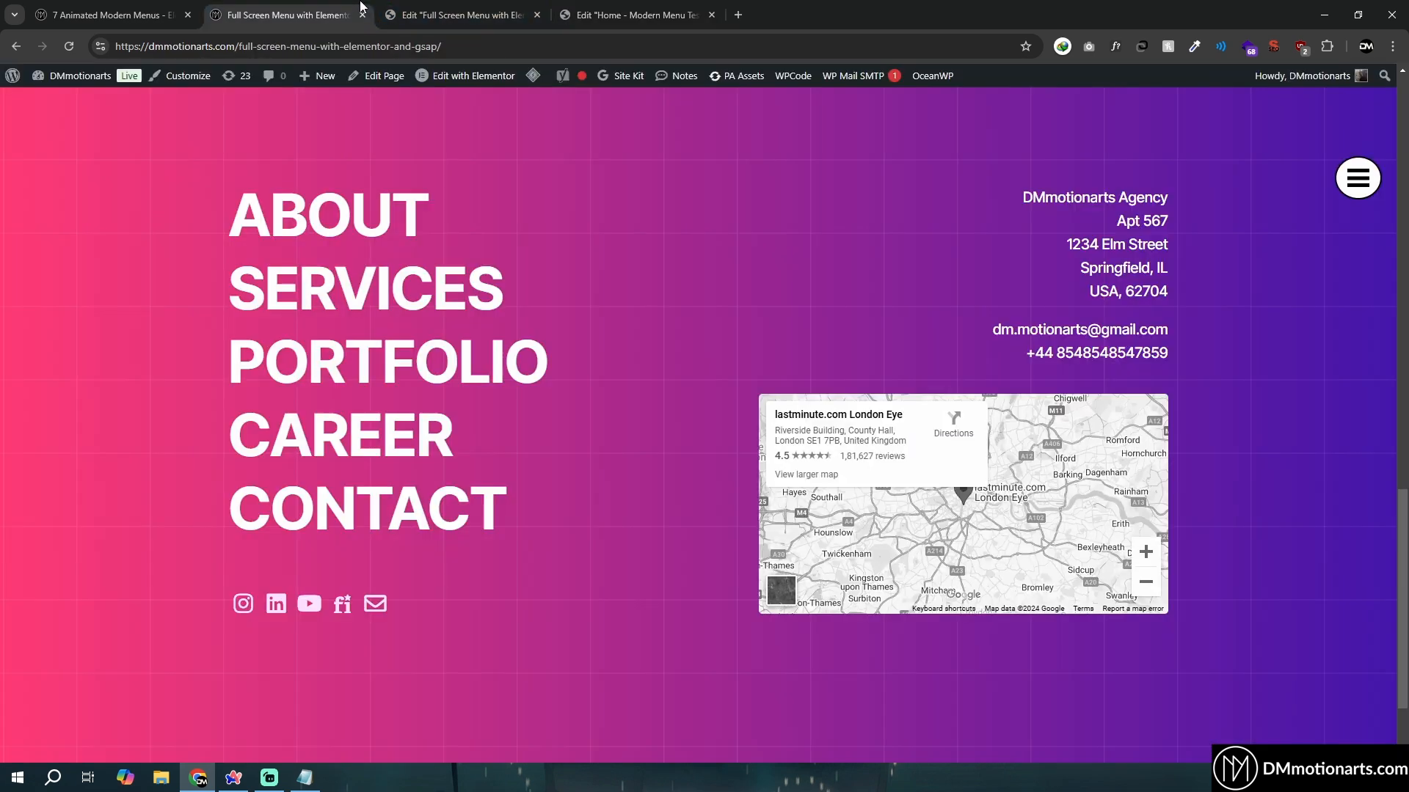
left_click(635, 14)
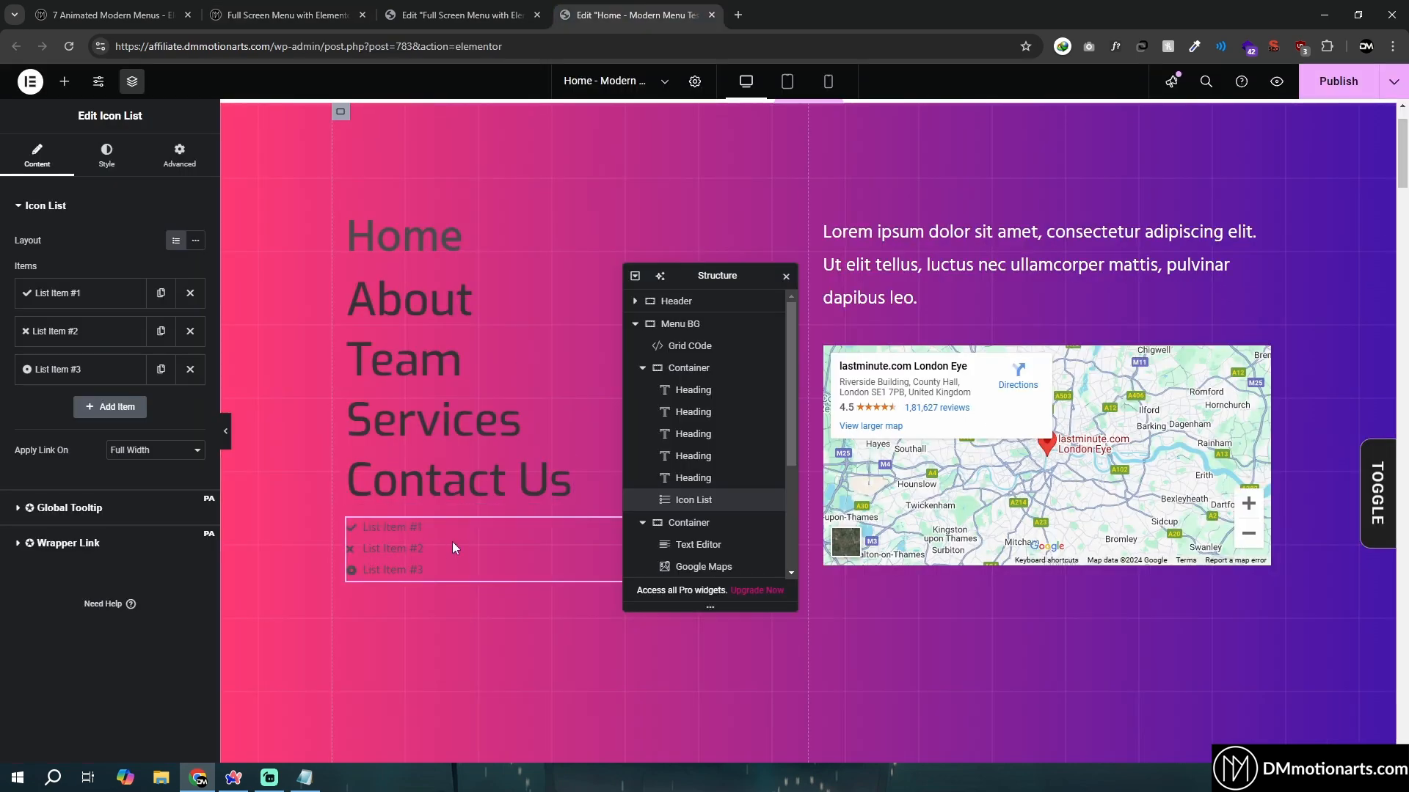
right_click(425, 546)
left_click(477, 632)
Add a Social Icons widget below the Contact Us heading and align its icons to the left
left_click(104, 180)
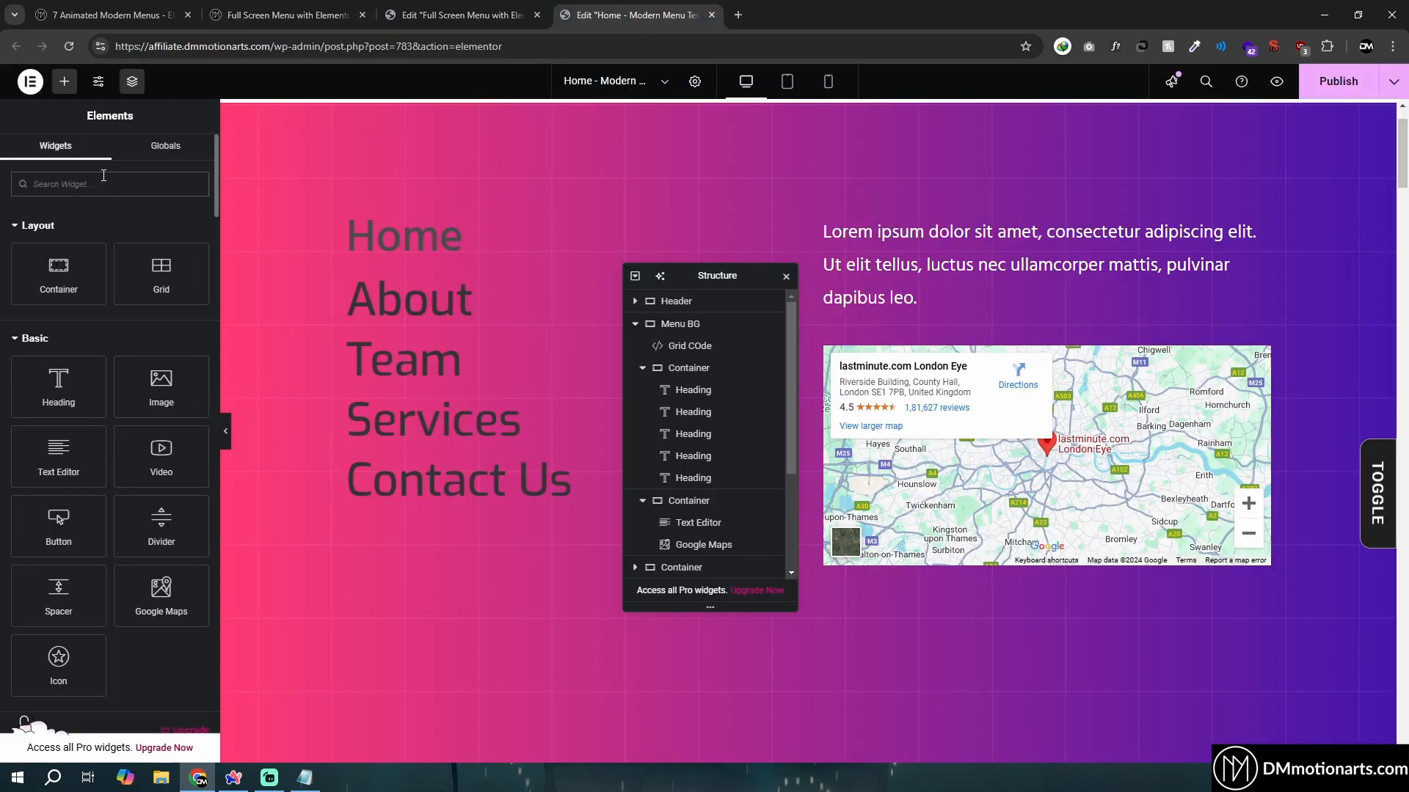
type("social")
left_click_drag(59, 234, 488, 492)
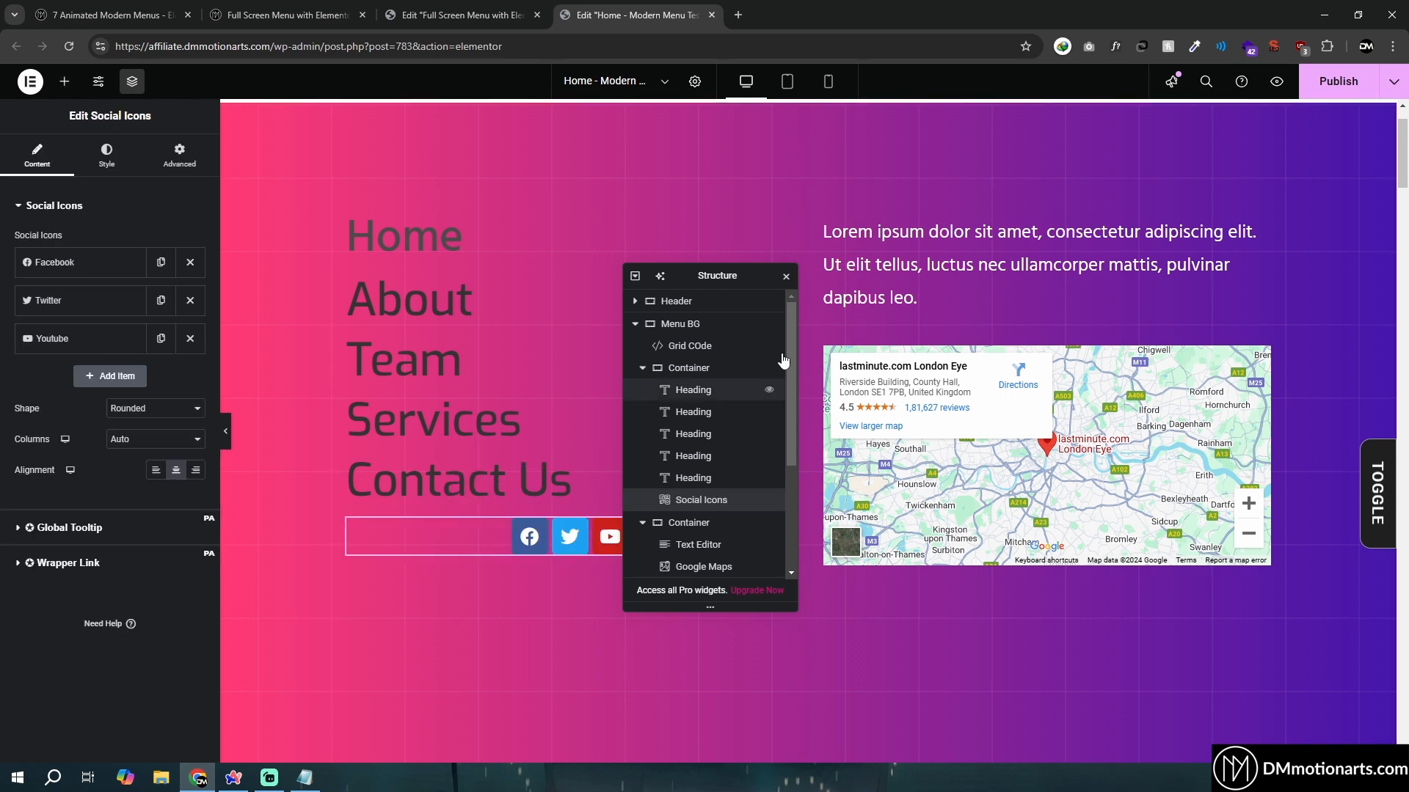
left_click(154, 469)
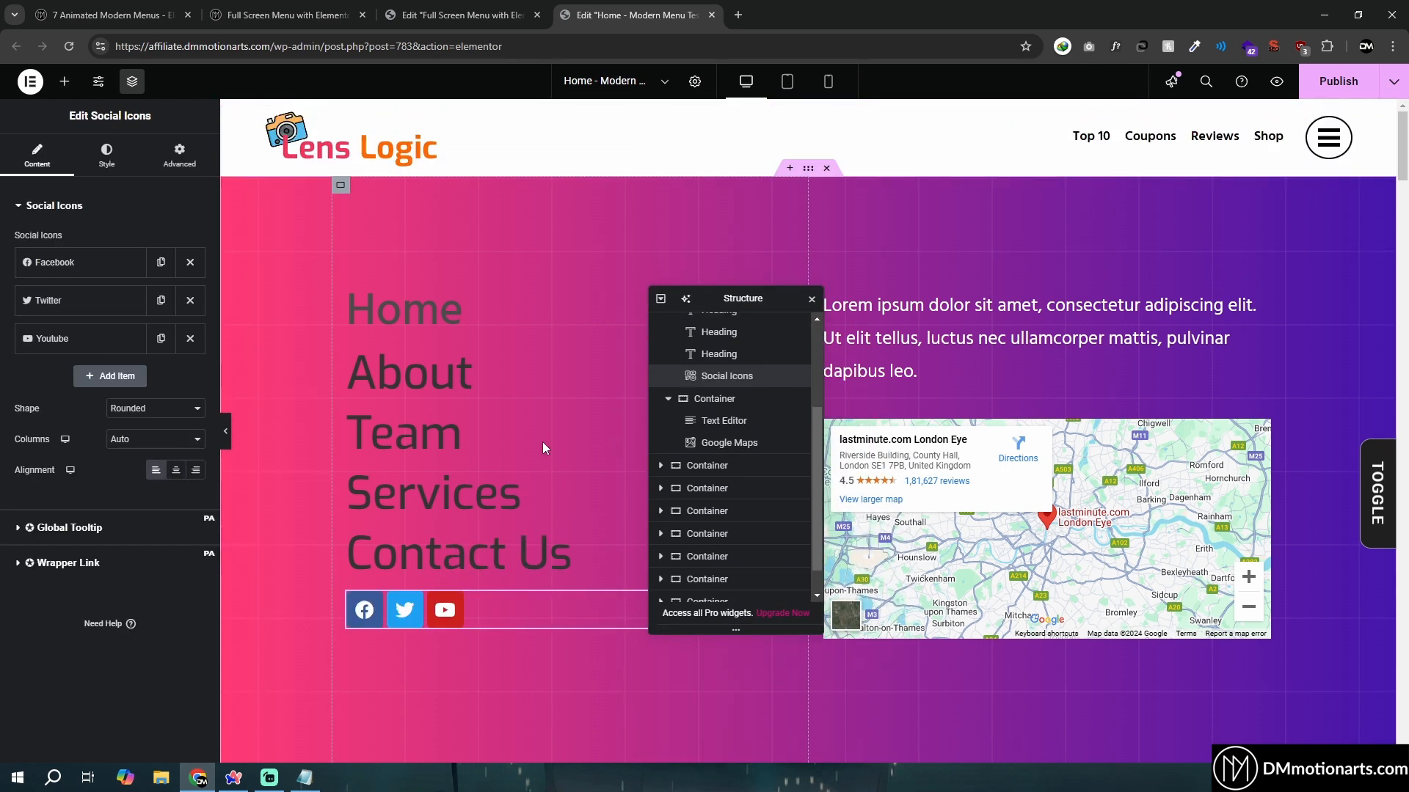
Search the widgets for HTML and add an HTML widget inside the Menu BG container, after its two column containers
left_click_drag(738, 305, 634, 212)
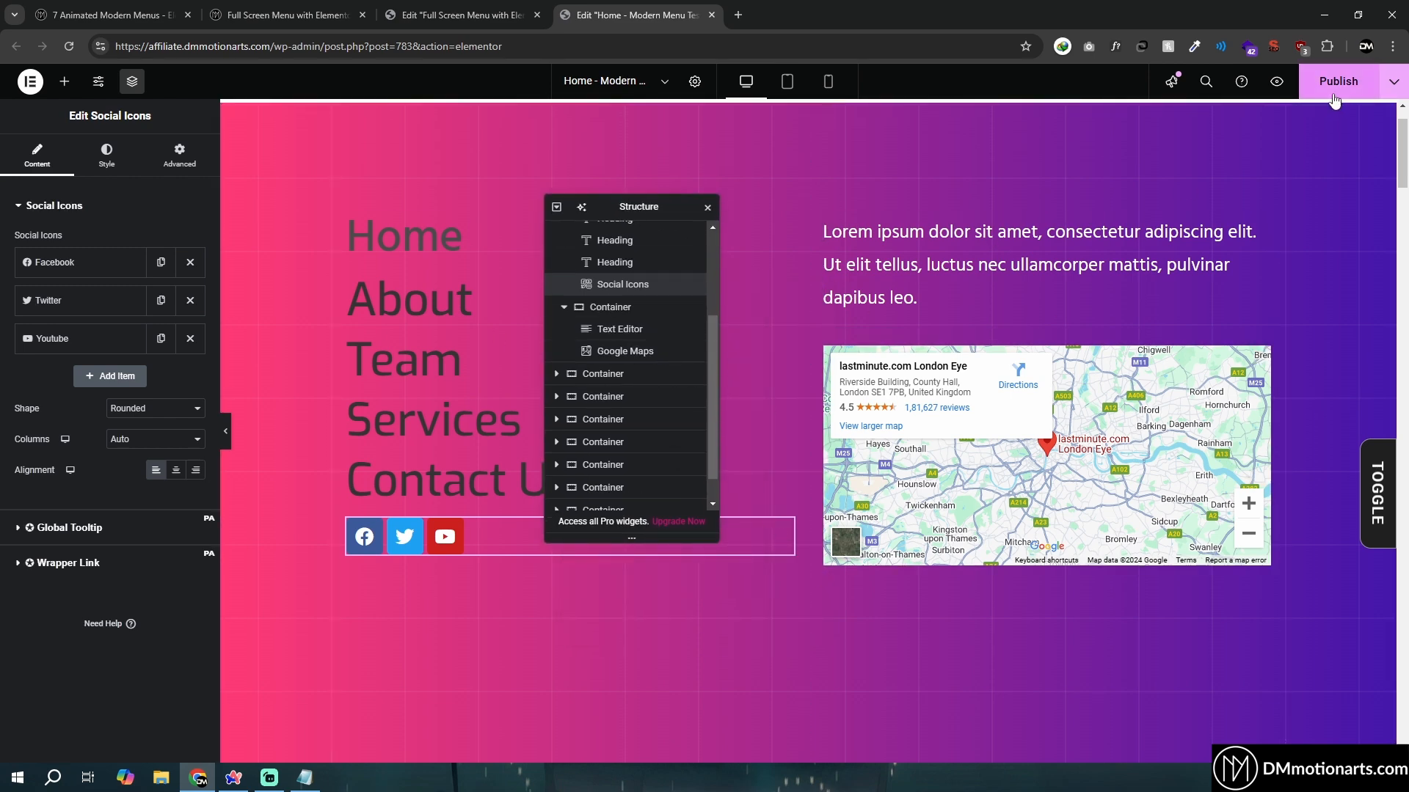
scroll(623, 356, "up", 1)
scroll(636, 338, "up", 4)
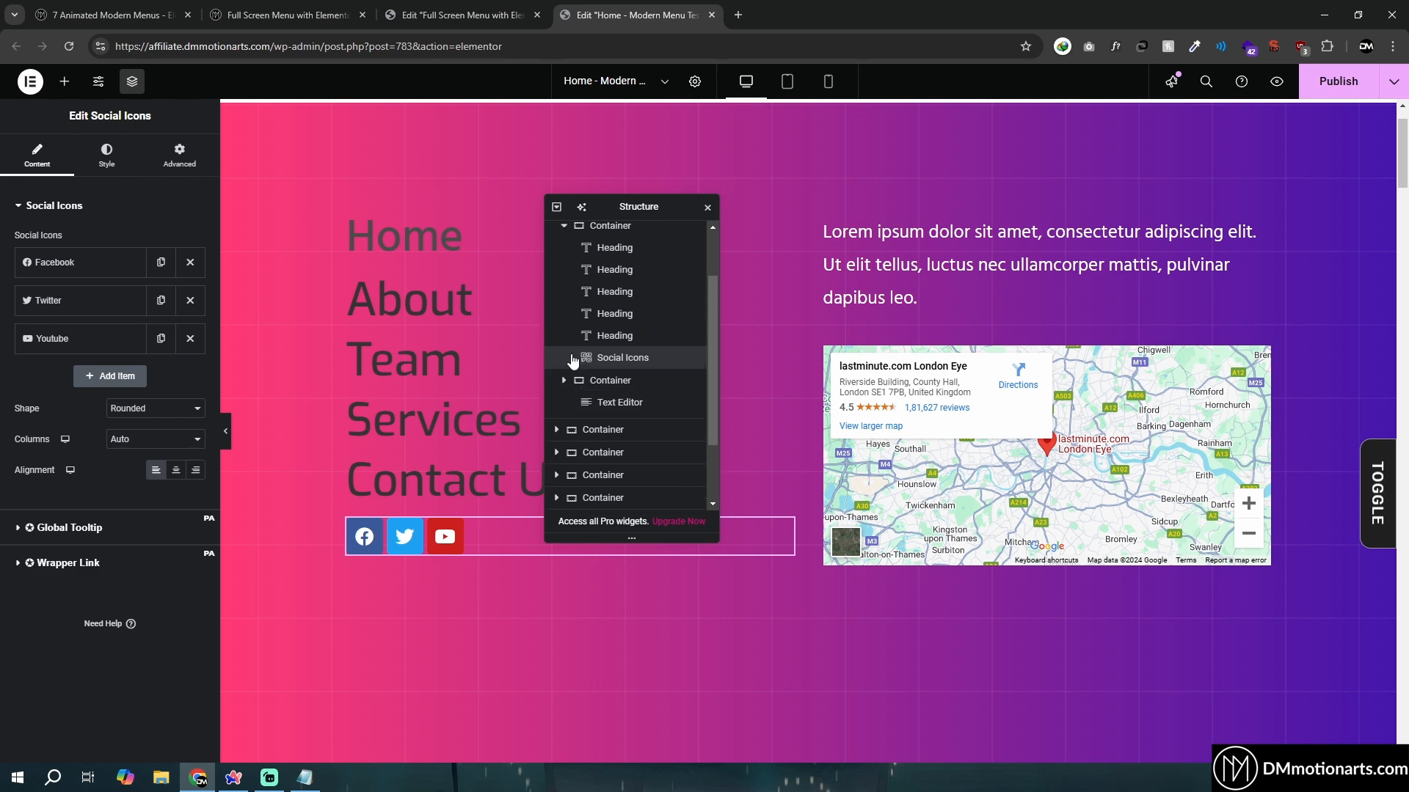
left_click(608, 298)
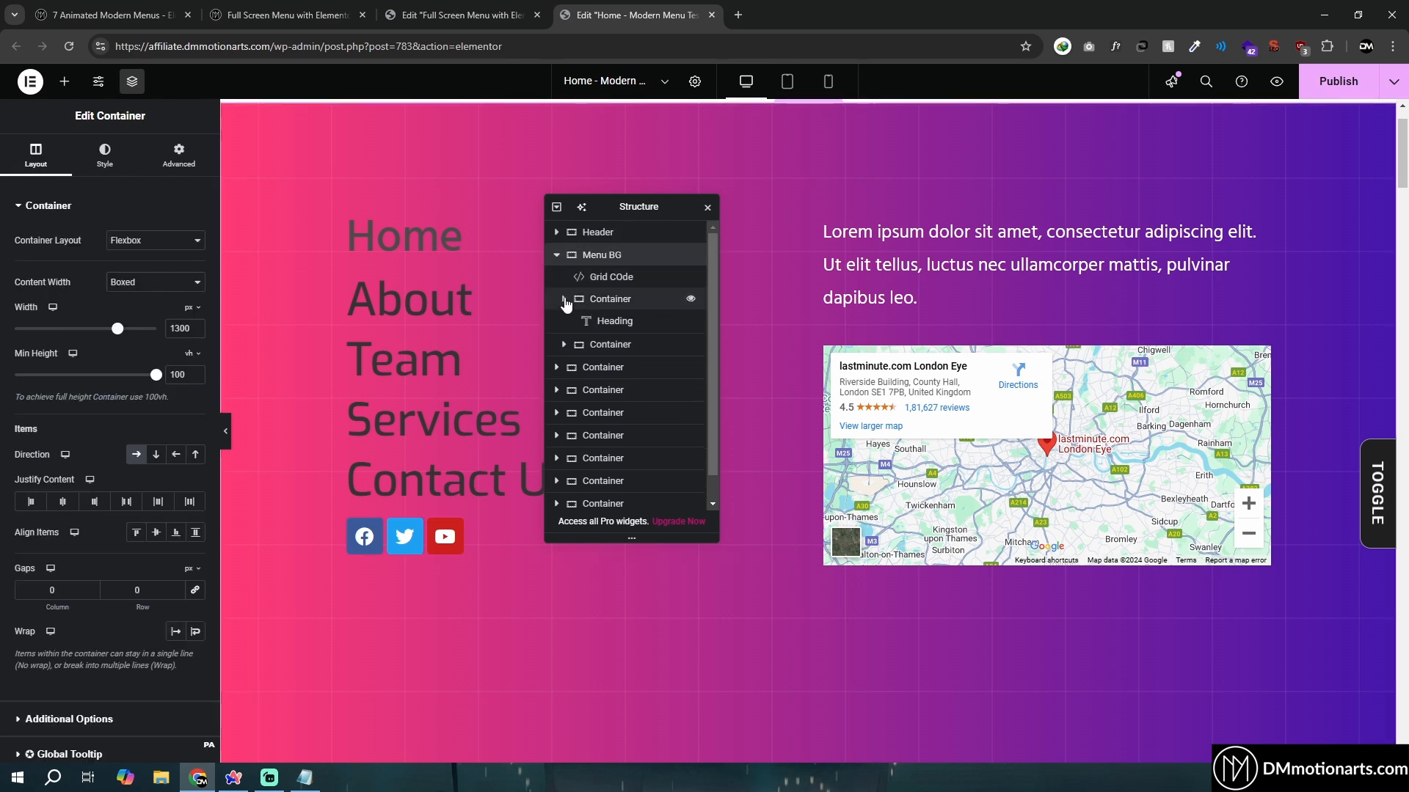
left_click(65, 81)
type("html")
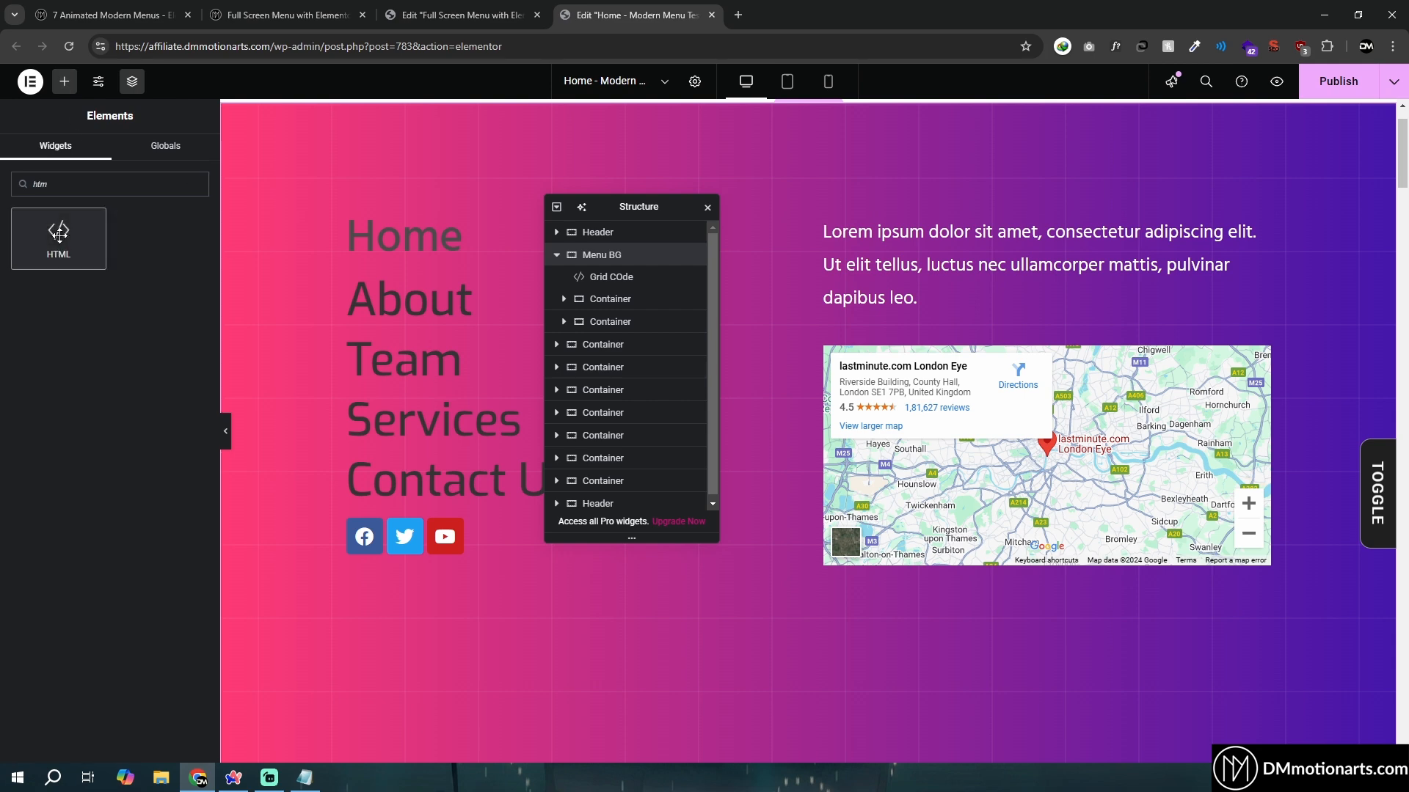
left_click_drag(59, 235, 310, 327)
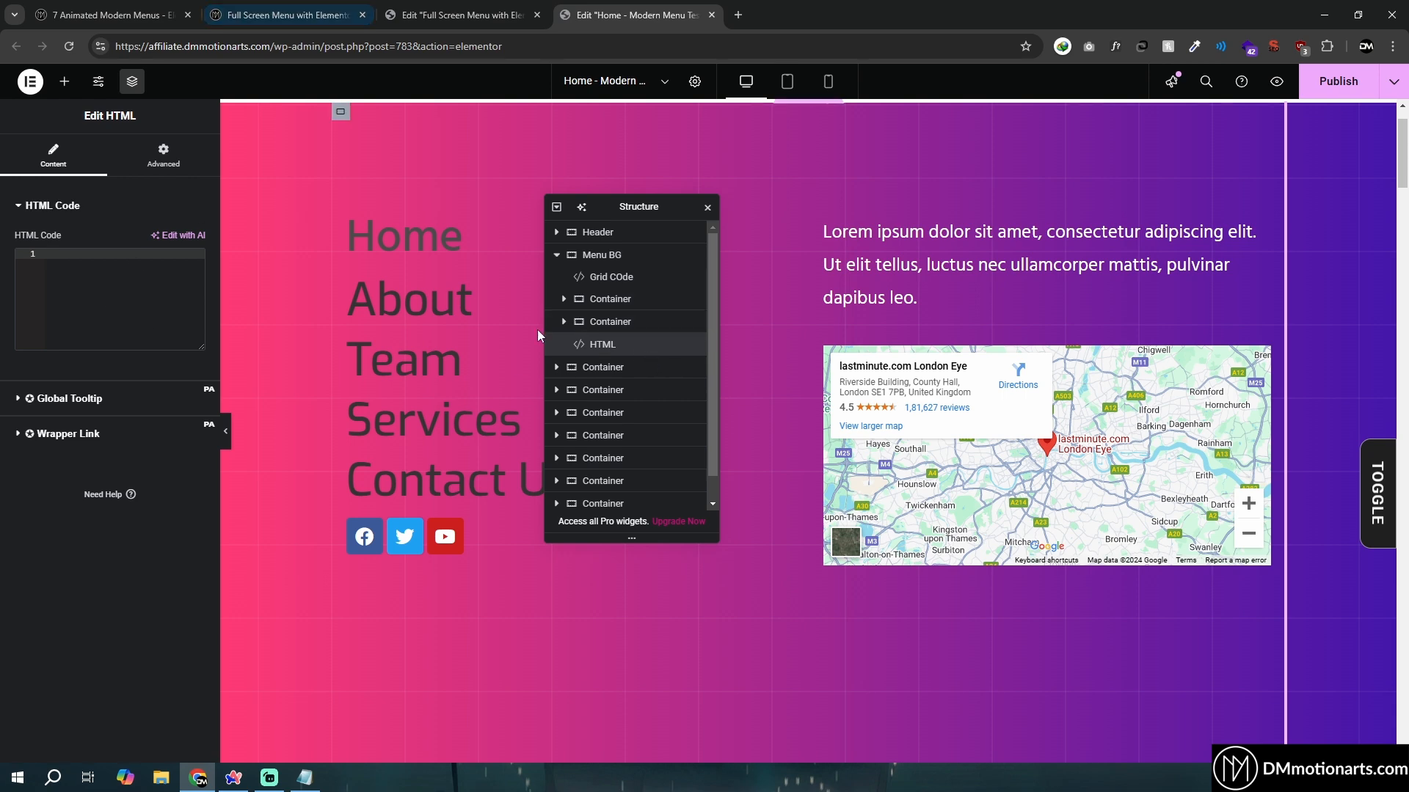
Copy the code of the template's Full Code #3 widget into the new HTML widget inside Menu BG
key("ctrl+Page_Up")
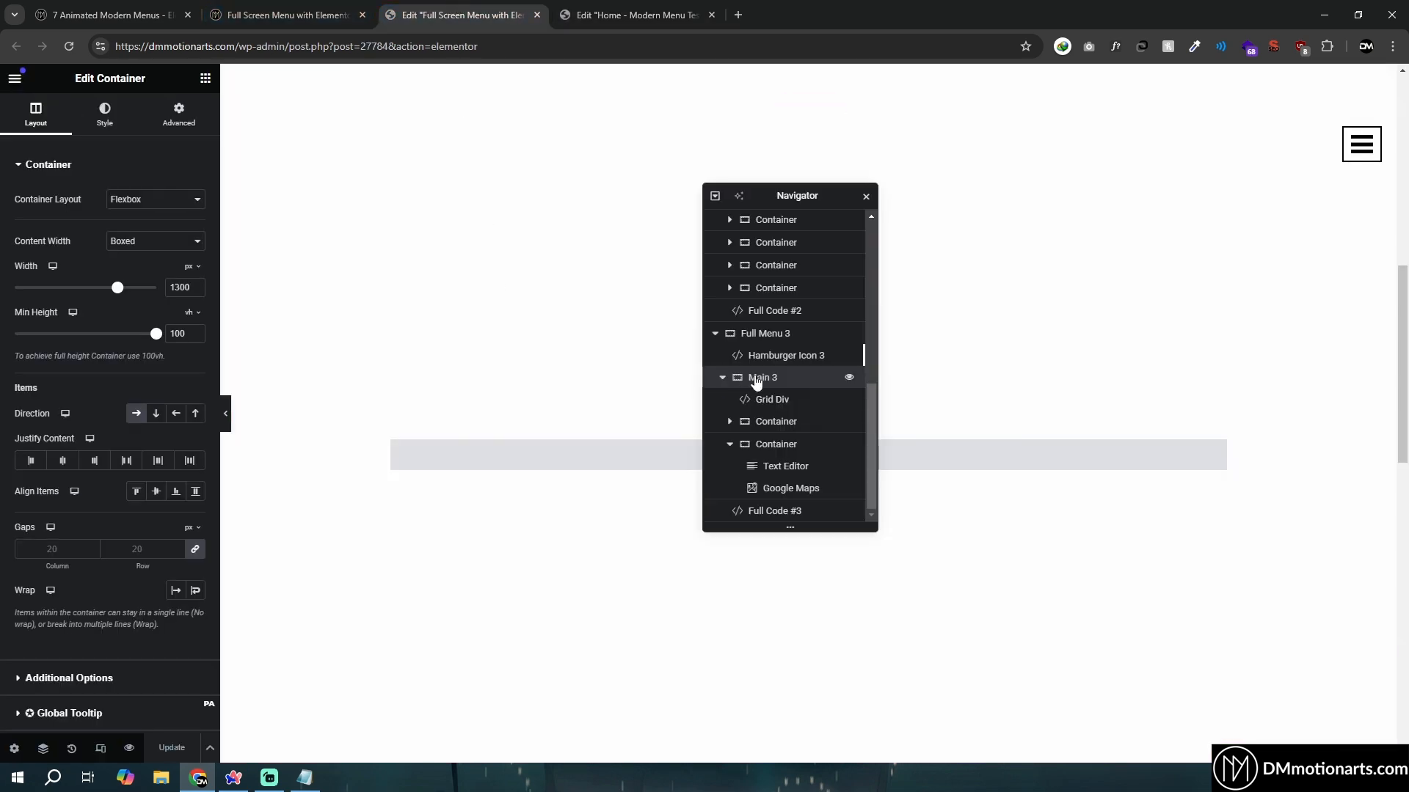
left_click(777, 511)
left_click(653, 12)
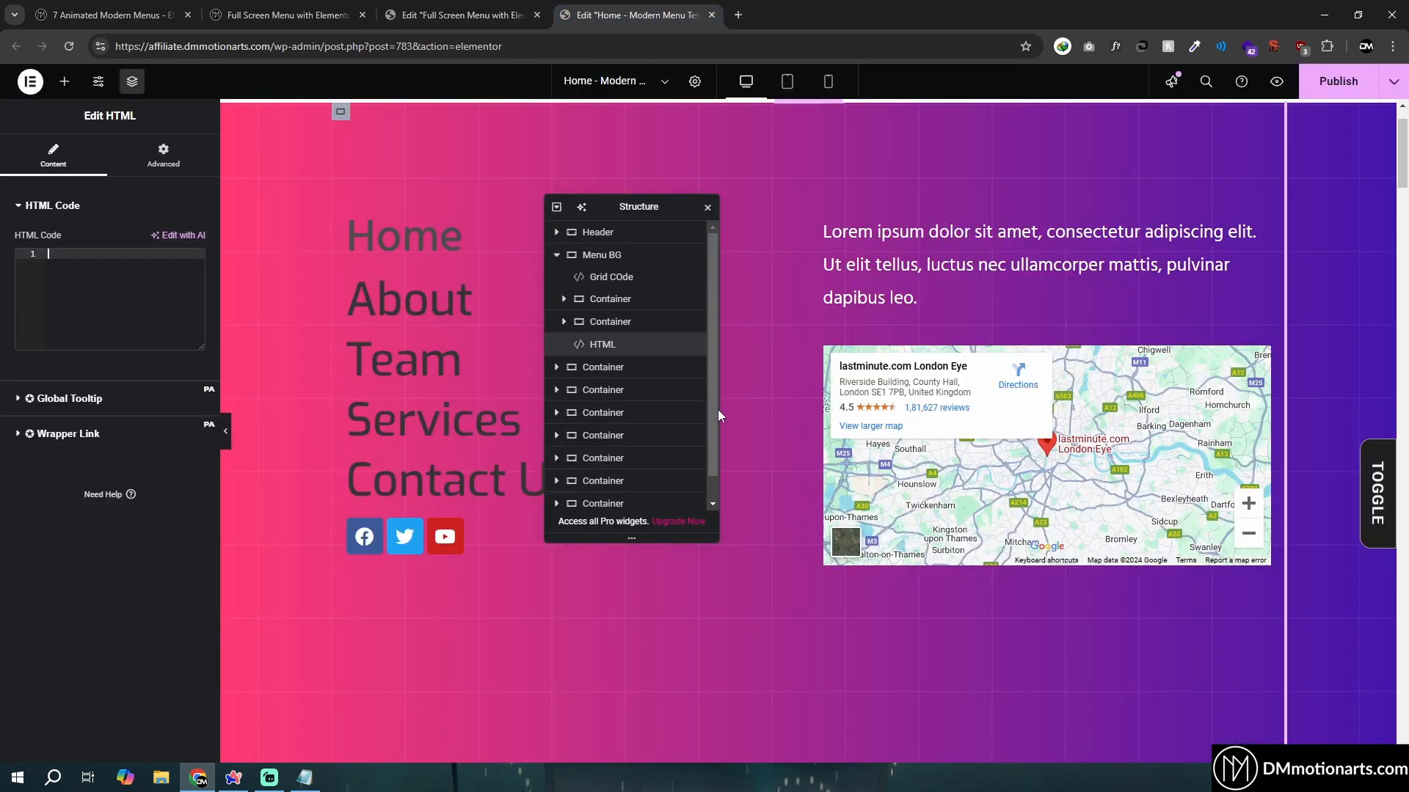
key("ctrl+v")
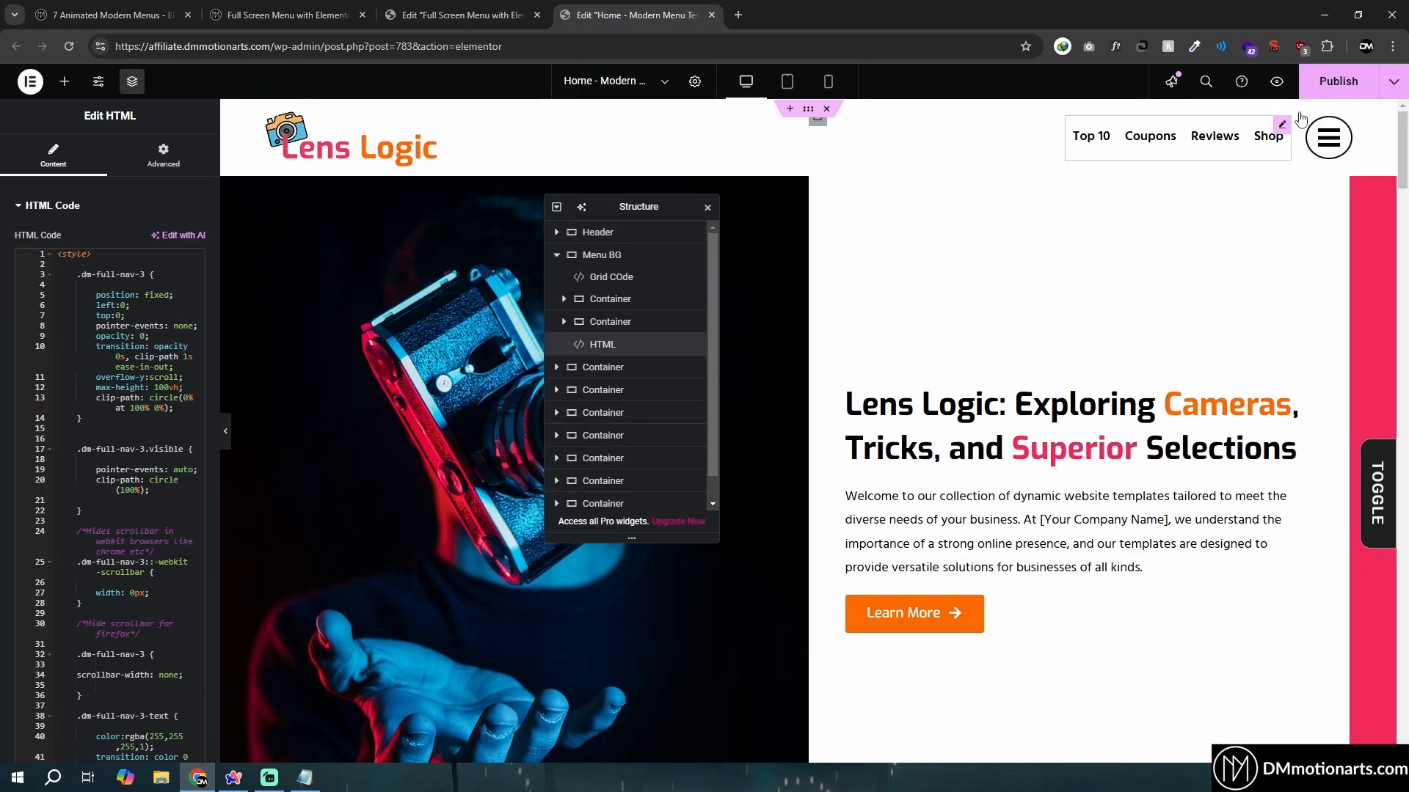
Preview the page and open the full-screen menu with the hamburger icon to check how it displays
left_click(1276, 82)
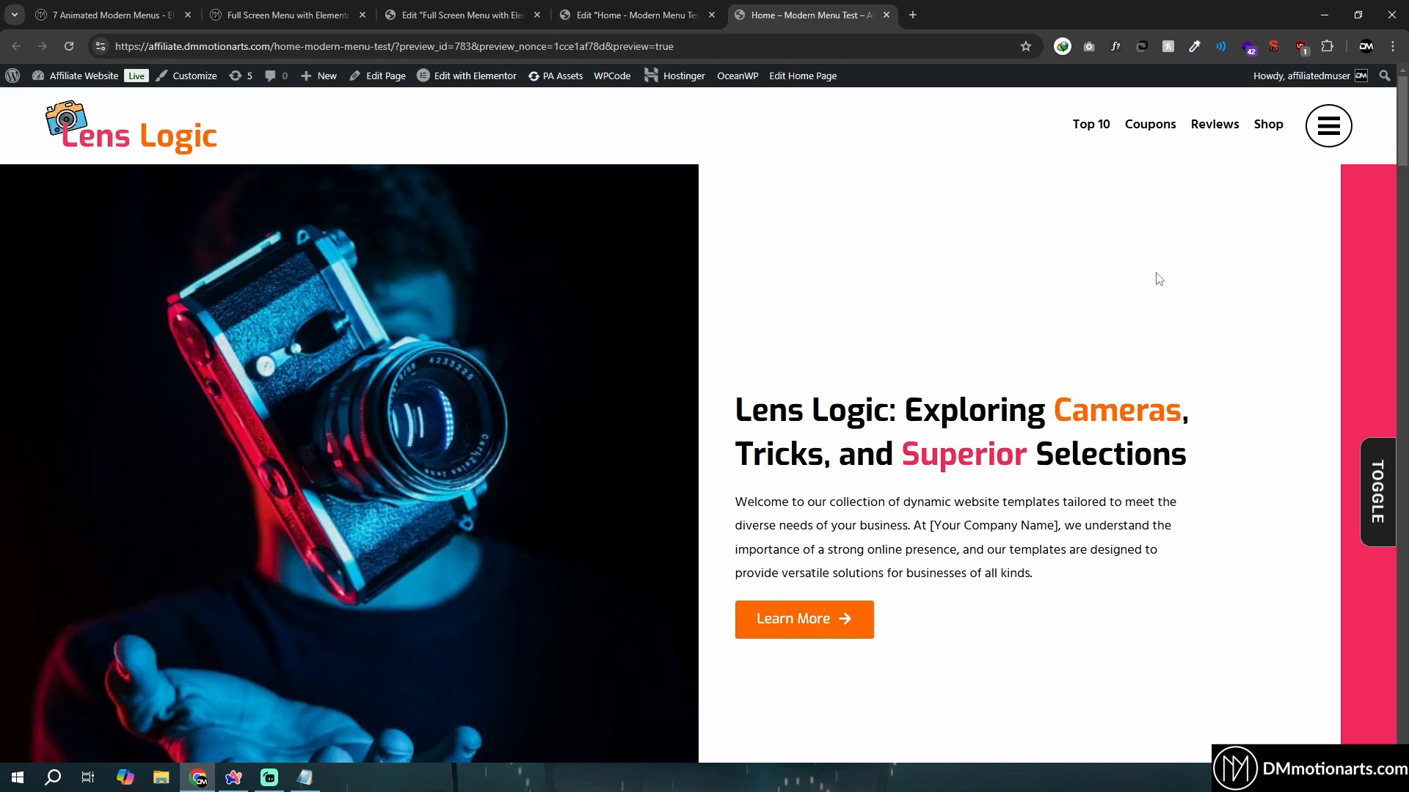
left_click(1332, 128)
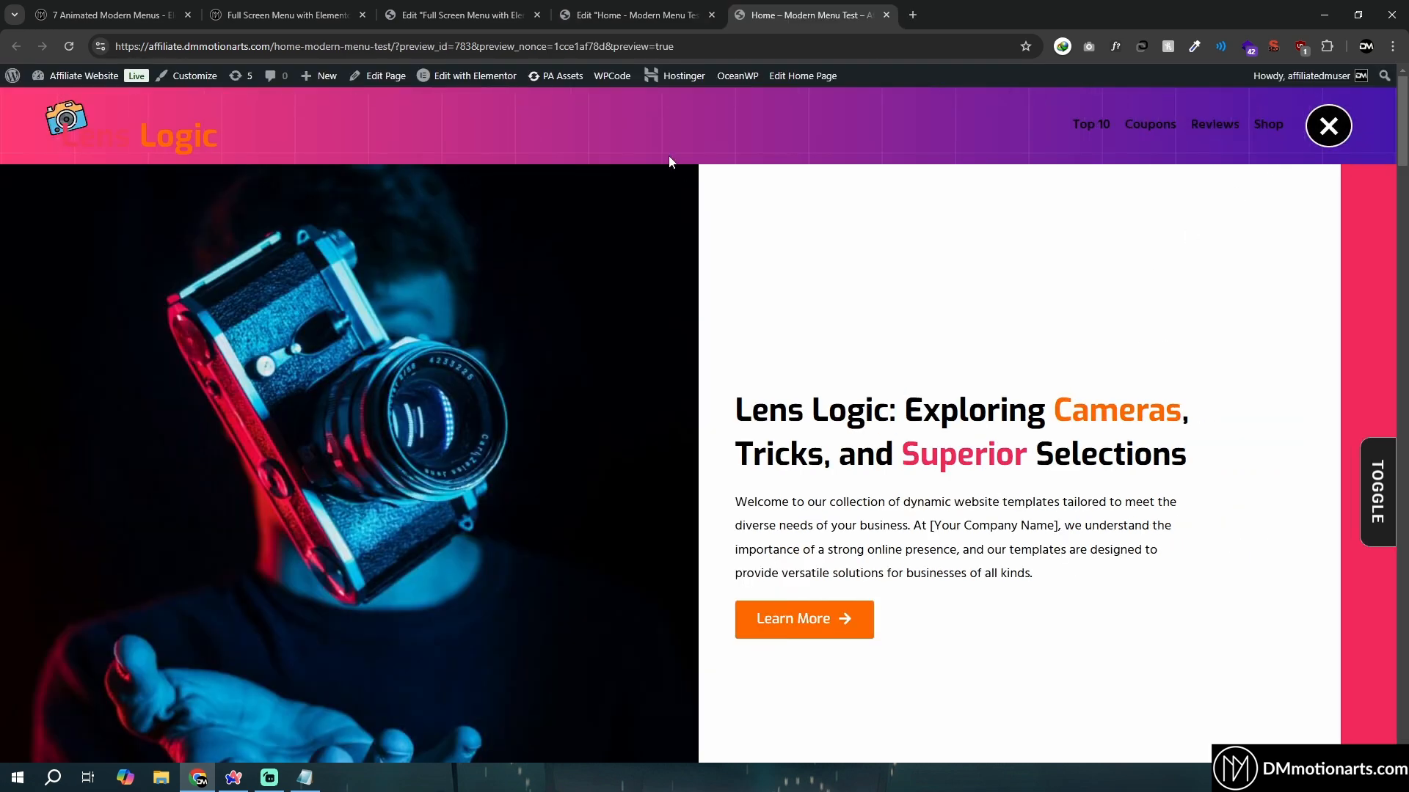
Set the z-index of the Menu BG container to 9998
left_click(676, 9)
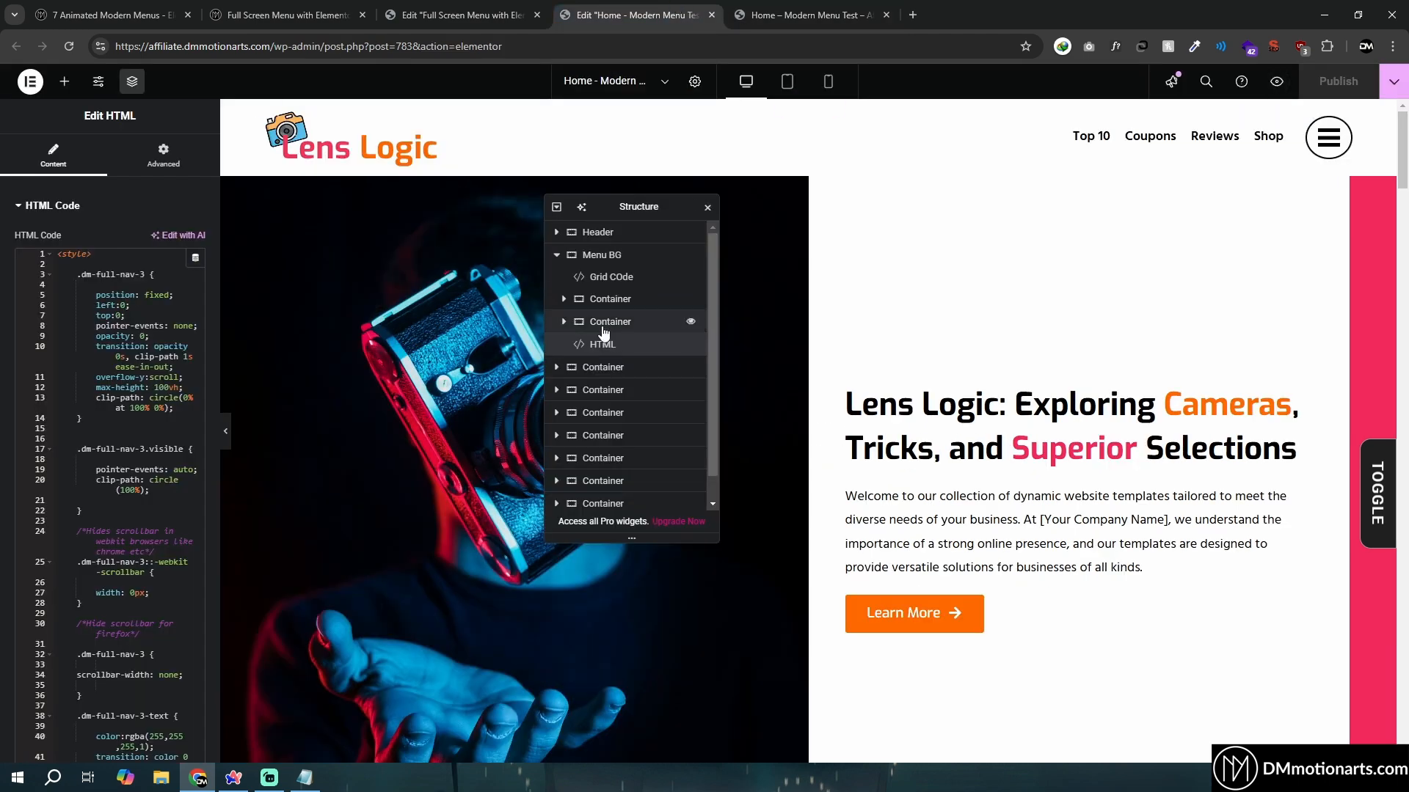
left_click(628, 257)
left_click(178, 155)
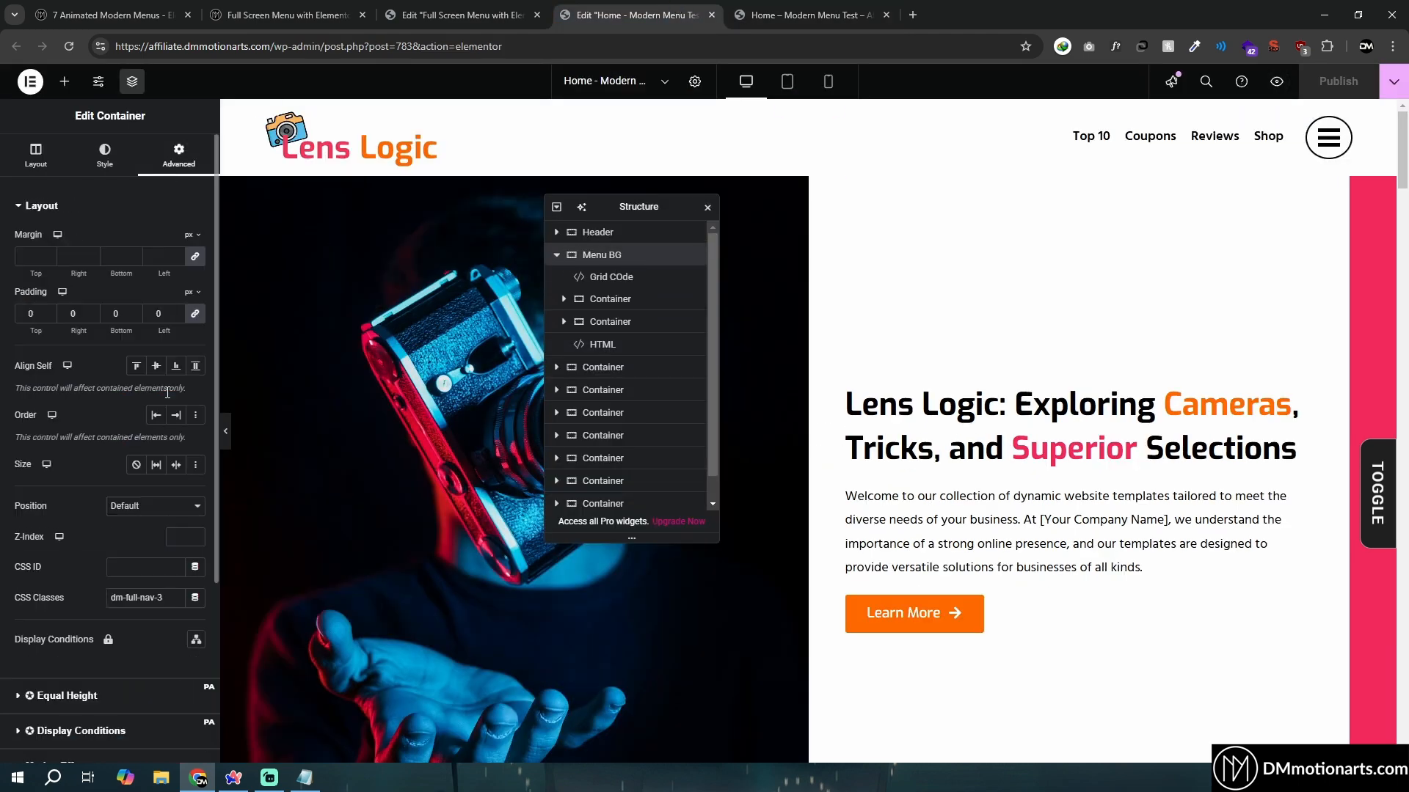
left_click(180, 543)
type("9998")
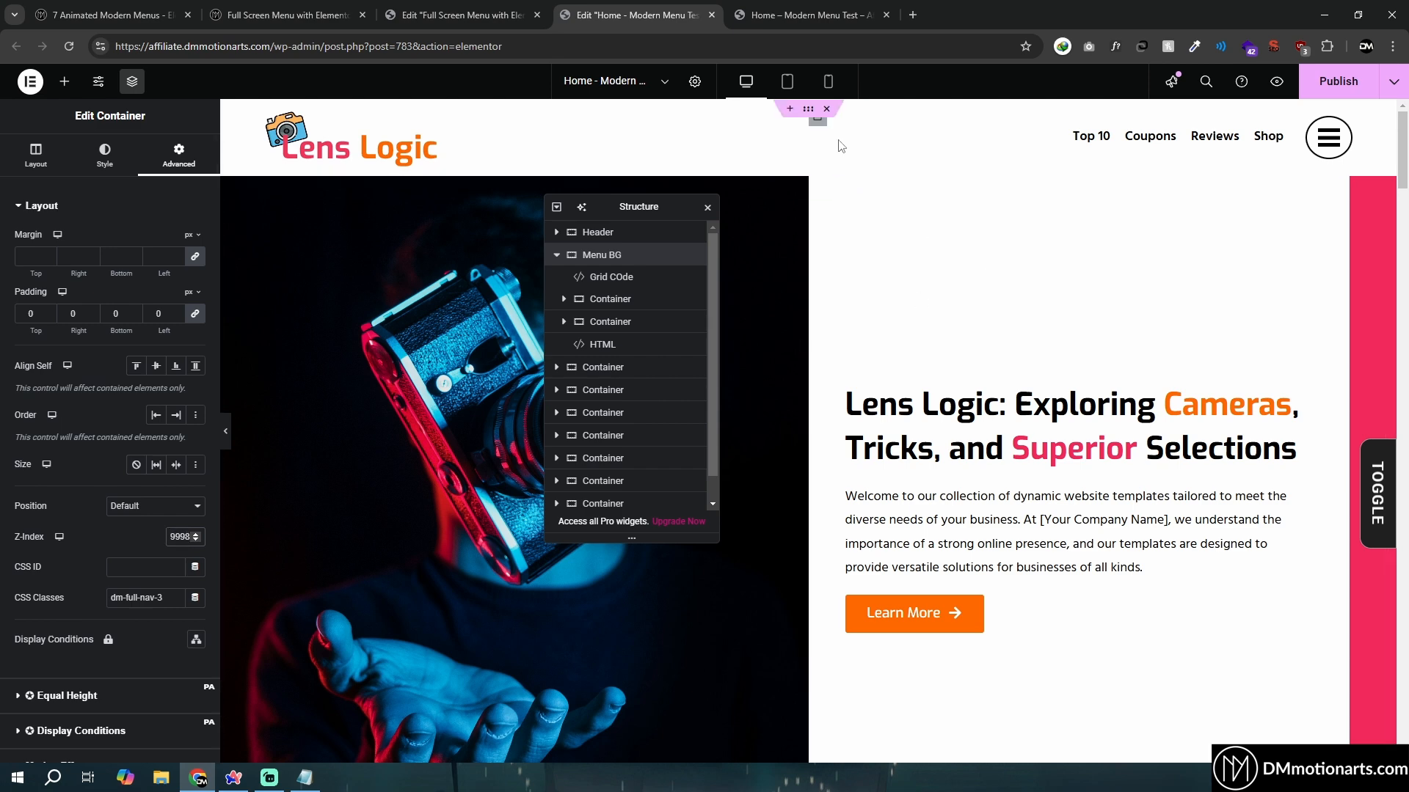
Clear the Header container's z-index and set the Hamburger Icon widget's z-index to 9999
left_click(807, 110)
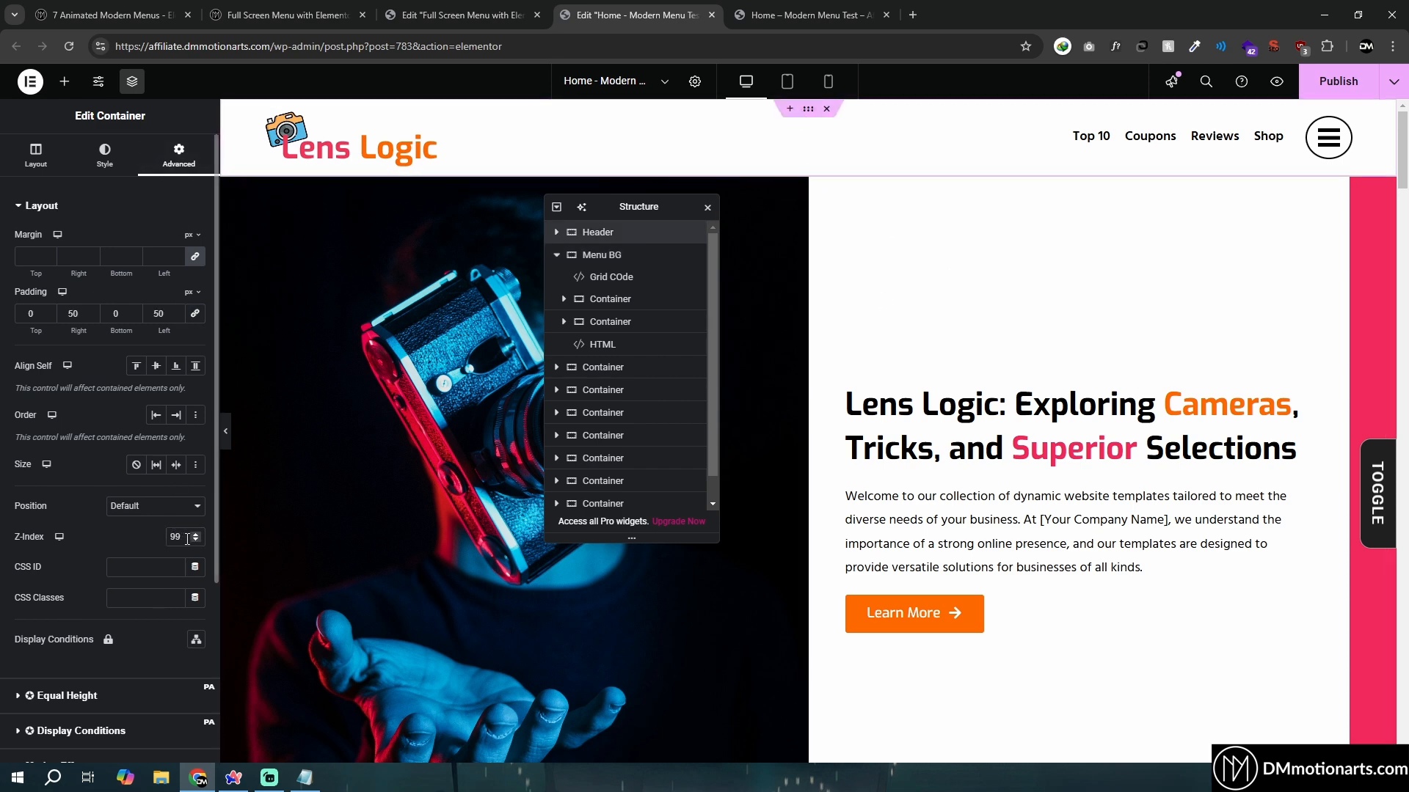
key("BackSpace")
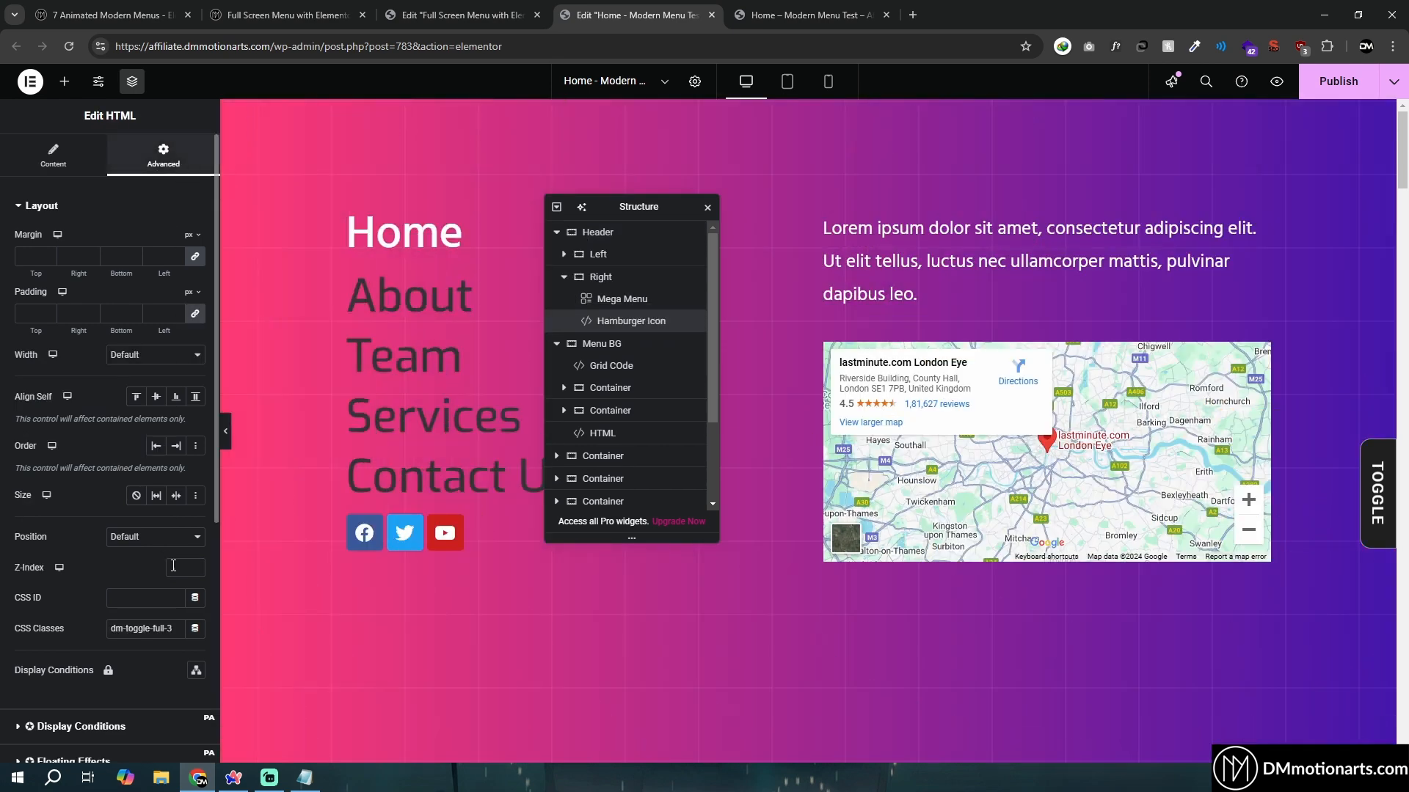
left_click(174, 568)
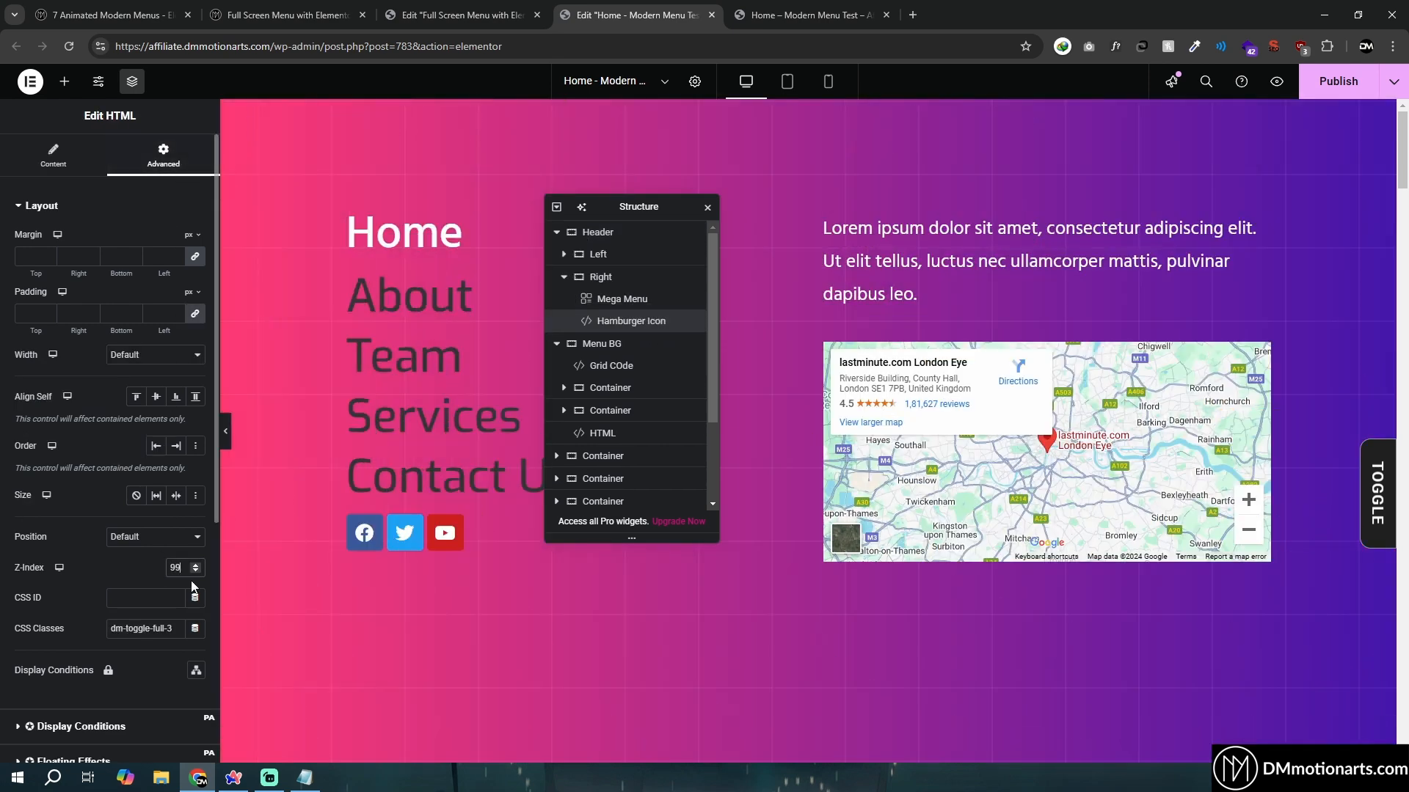
type("9999")
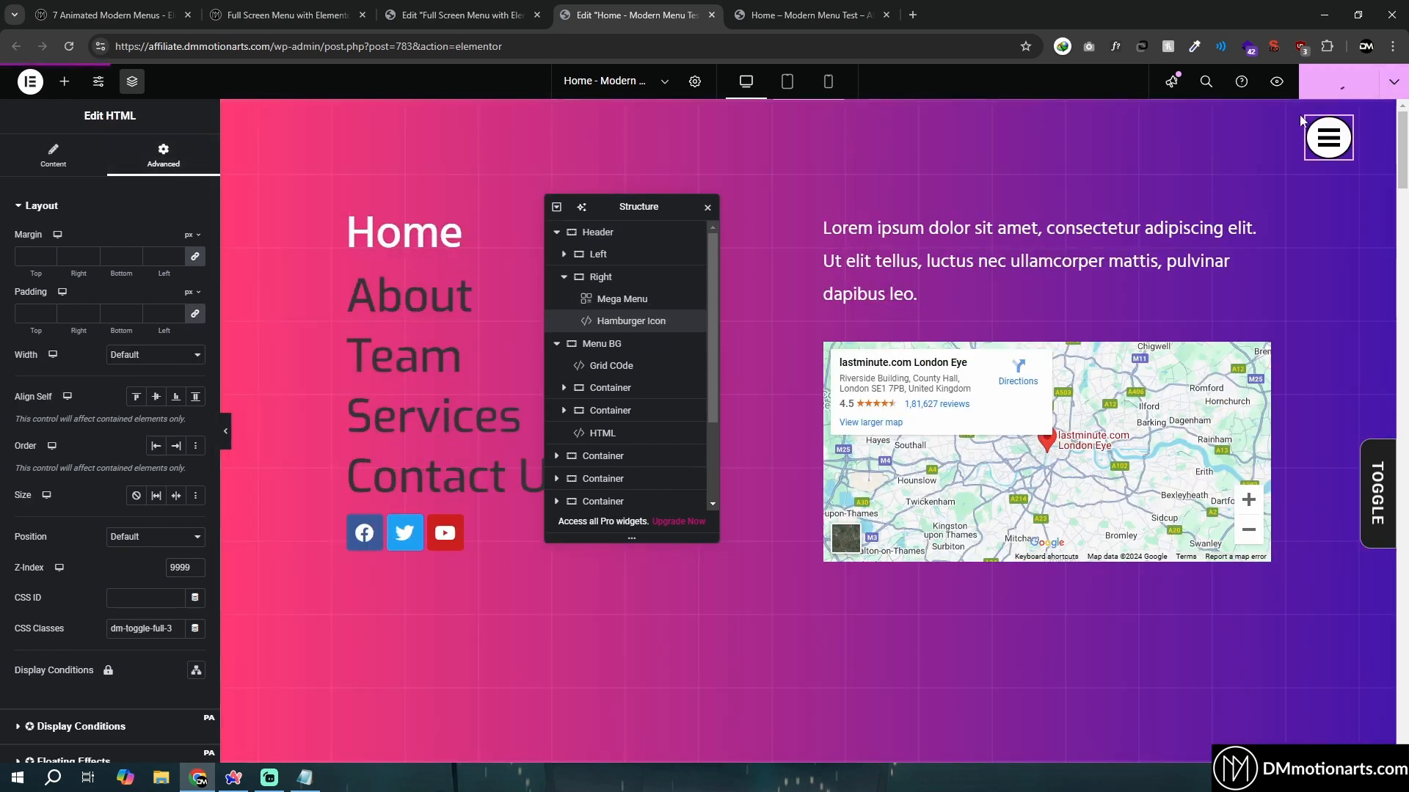
Test opening and closing the full-screen menu on the preview page
key("ctrl+Tab")
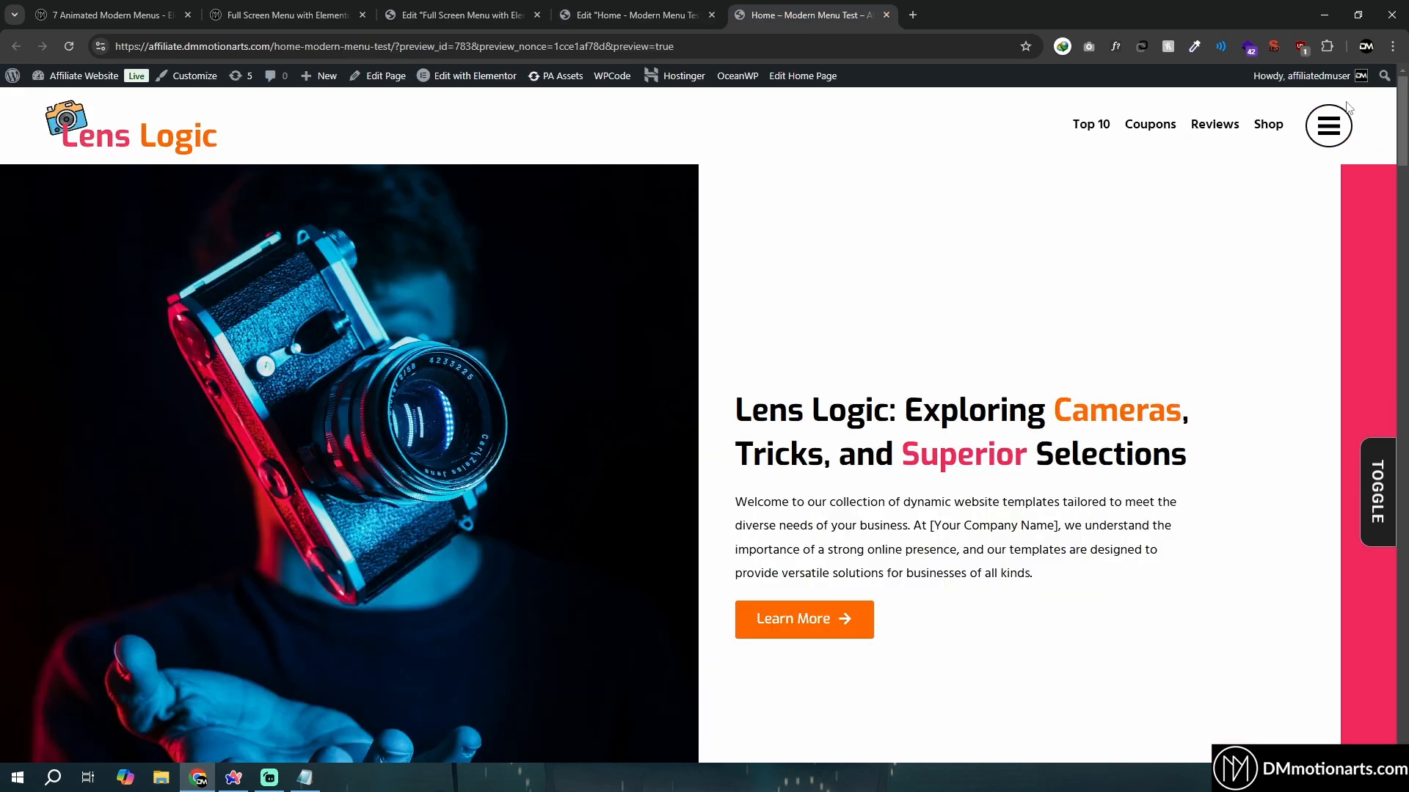
left_click(1326, 126)
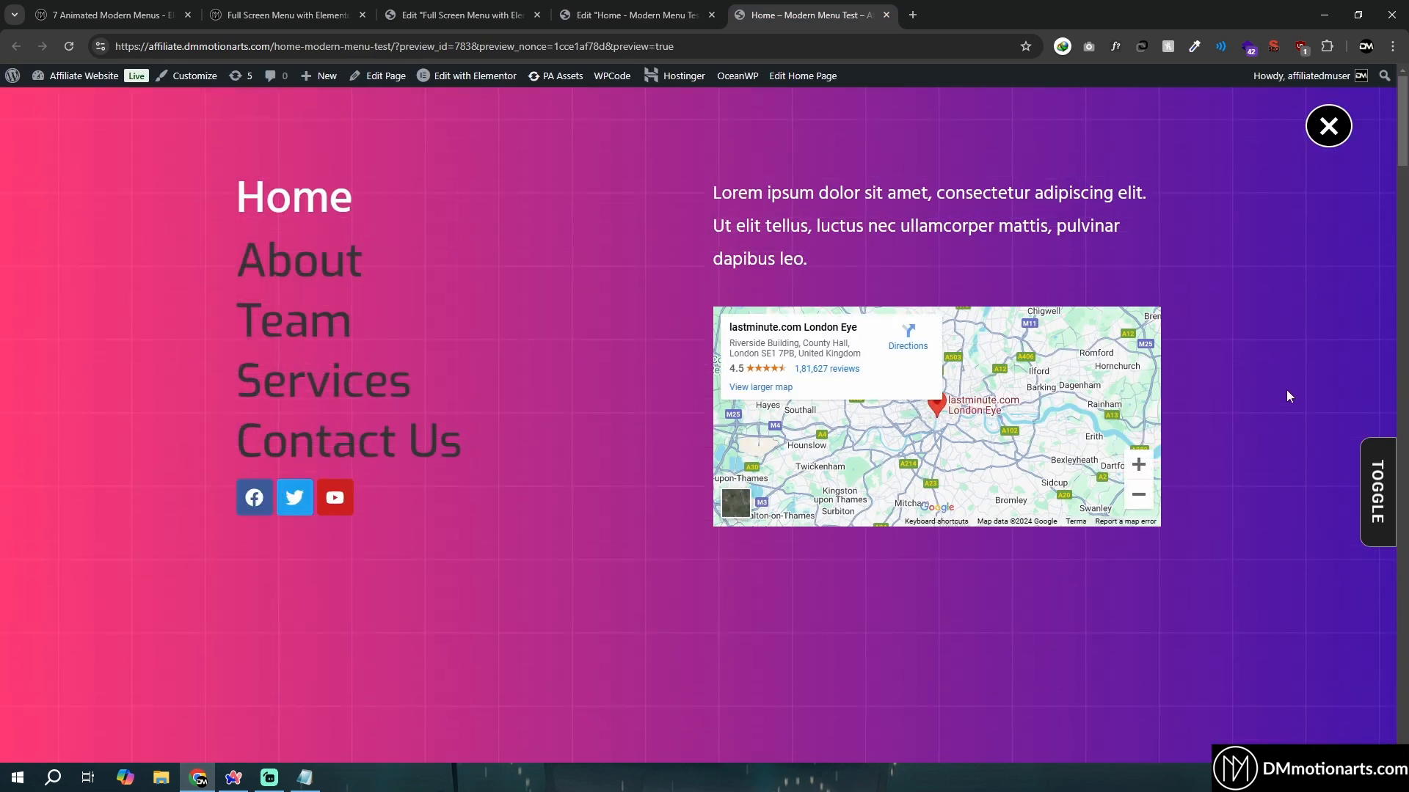
left_click(1330, 128)
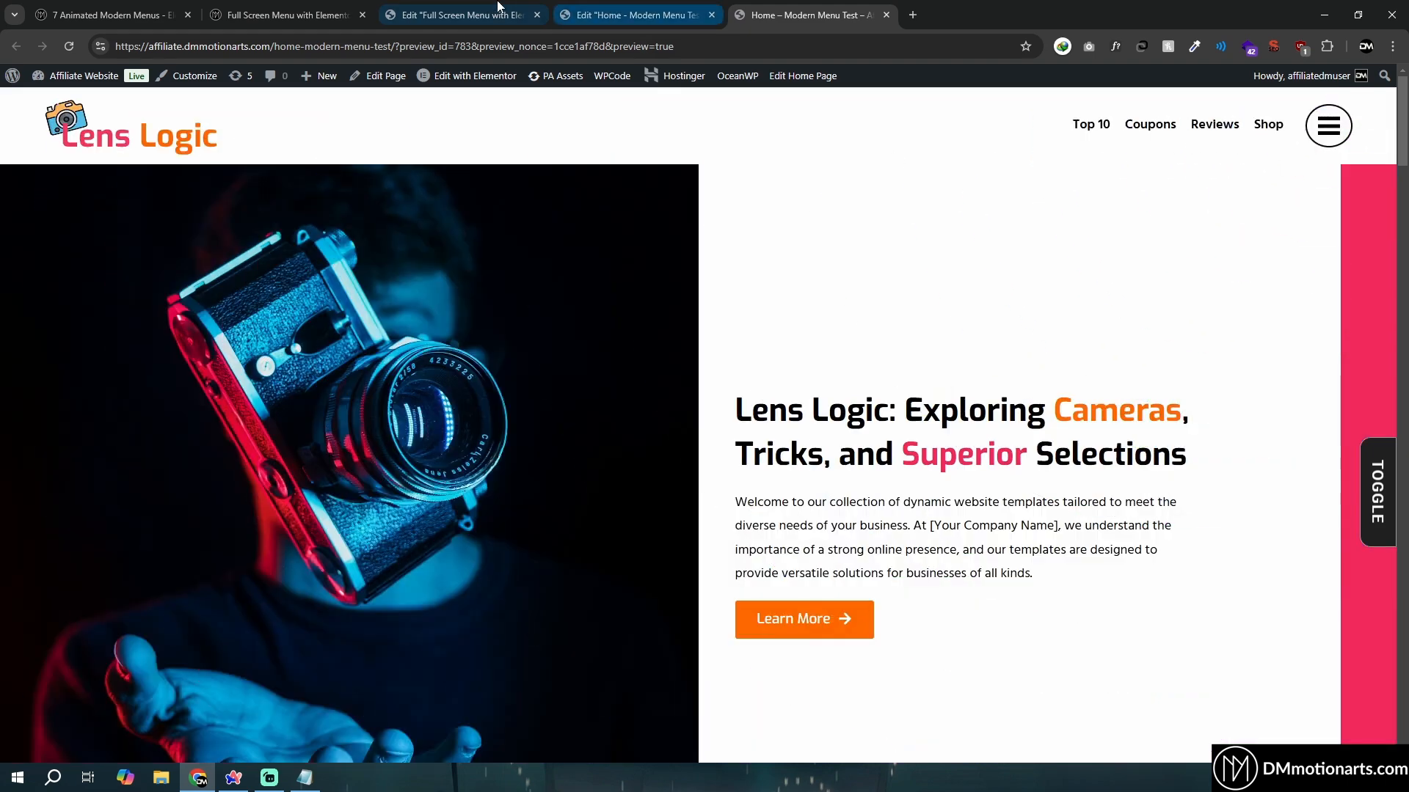
Examine the code of the HTML widget in Menu BG, especially the commented-out no-scroll lines in the button's event listener
left_click(631, 15)
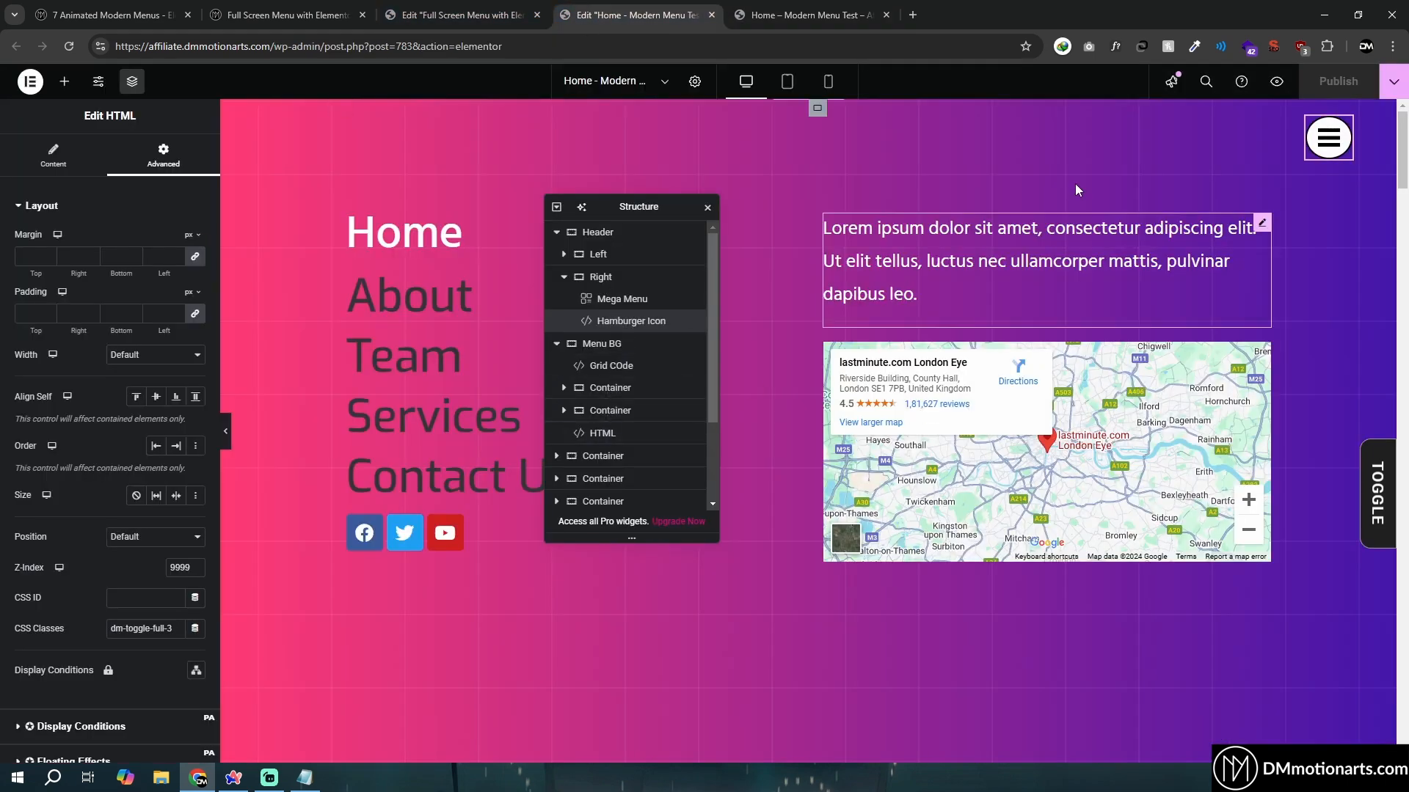
left_click(599, 434)
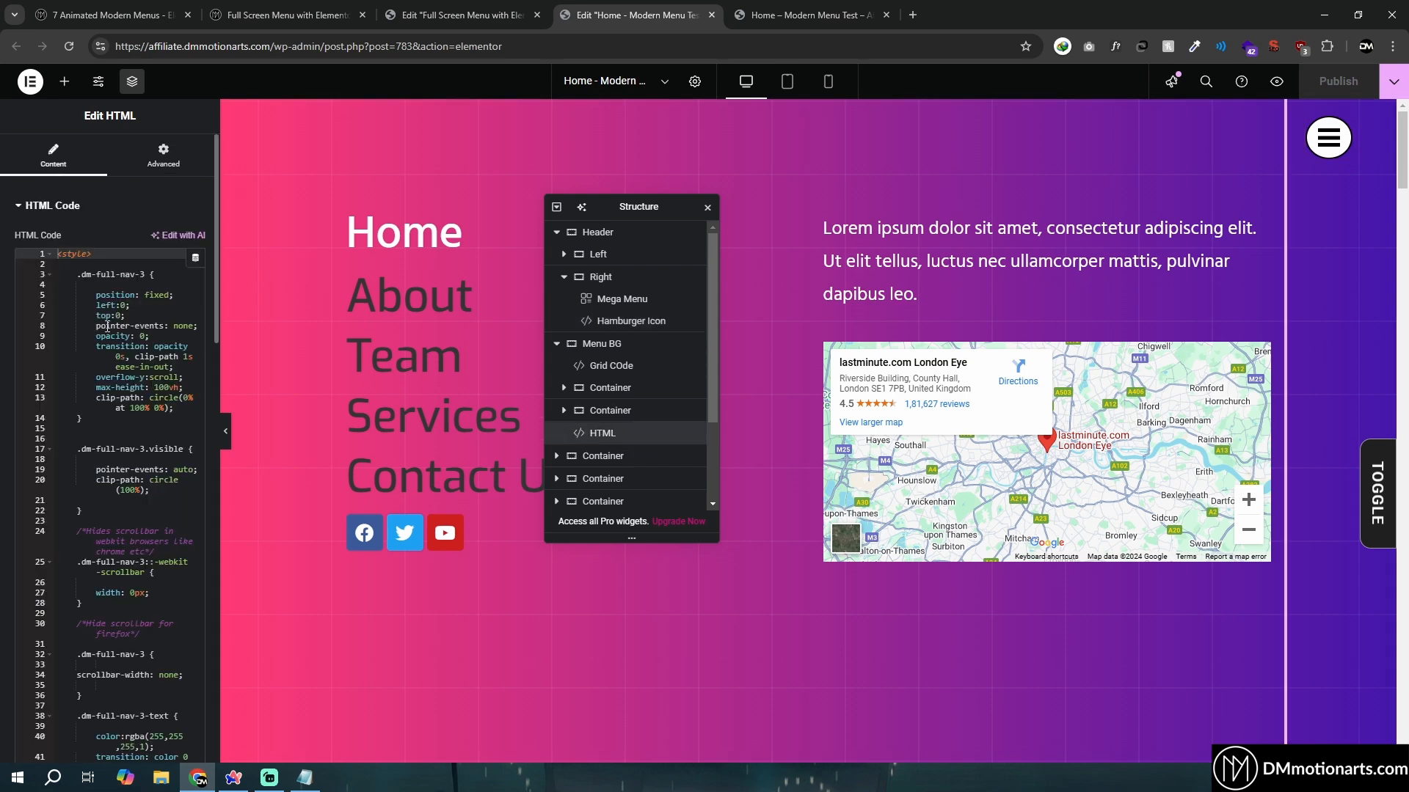
scroll(107, 327, "down", 3)
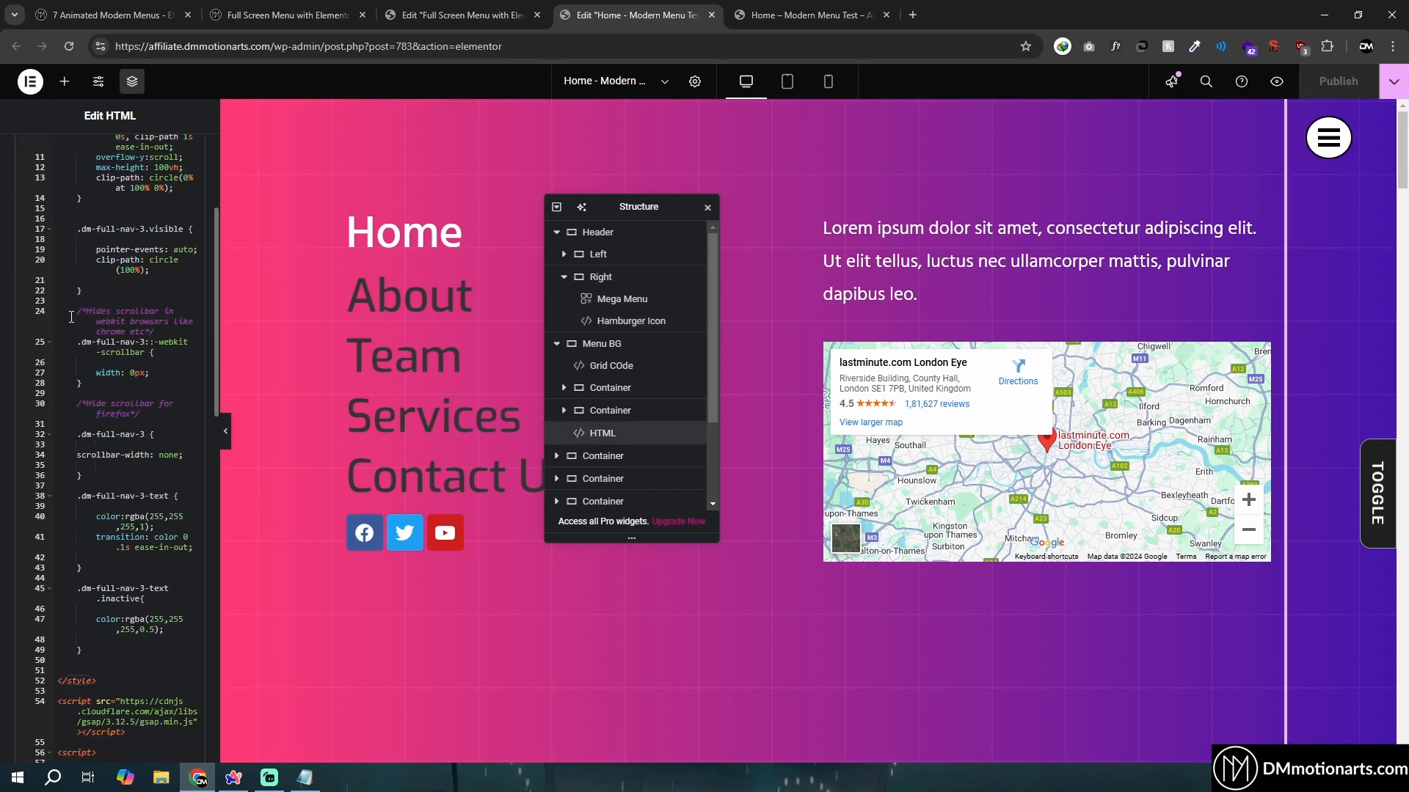
scroll(72, 317, "down", 8)
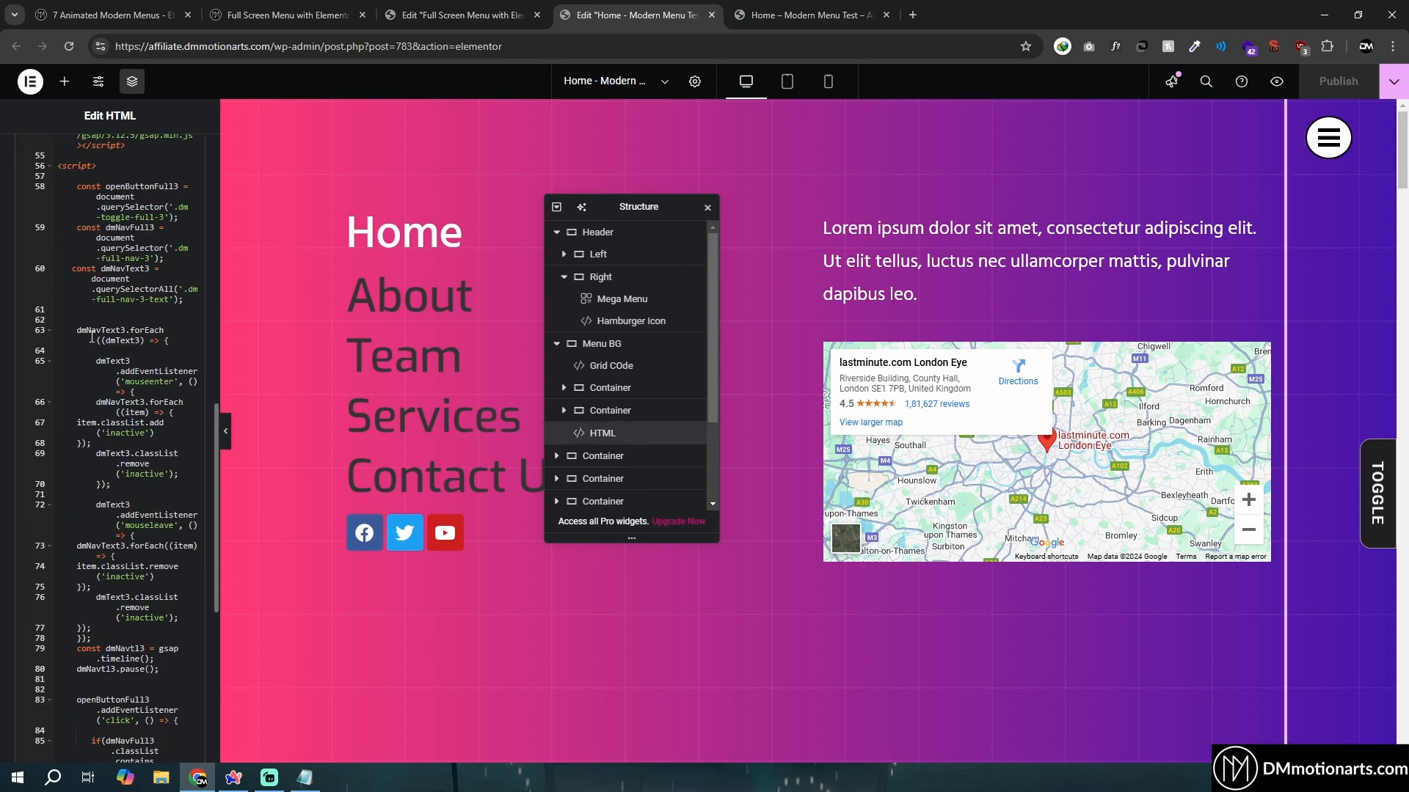
scroll(91, 337, "down", 6)
left_click_drag(93, 386, 182, 406)
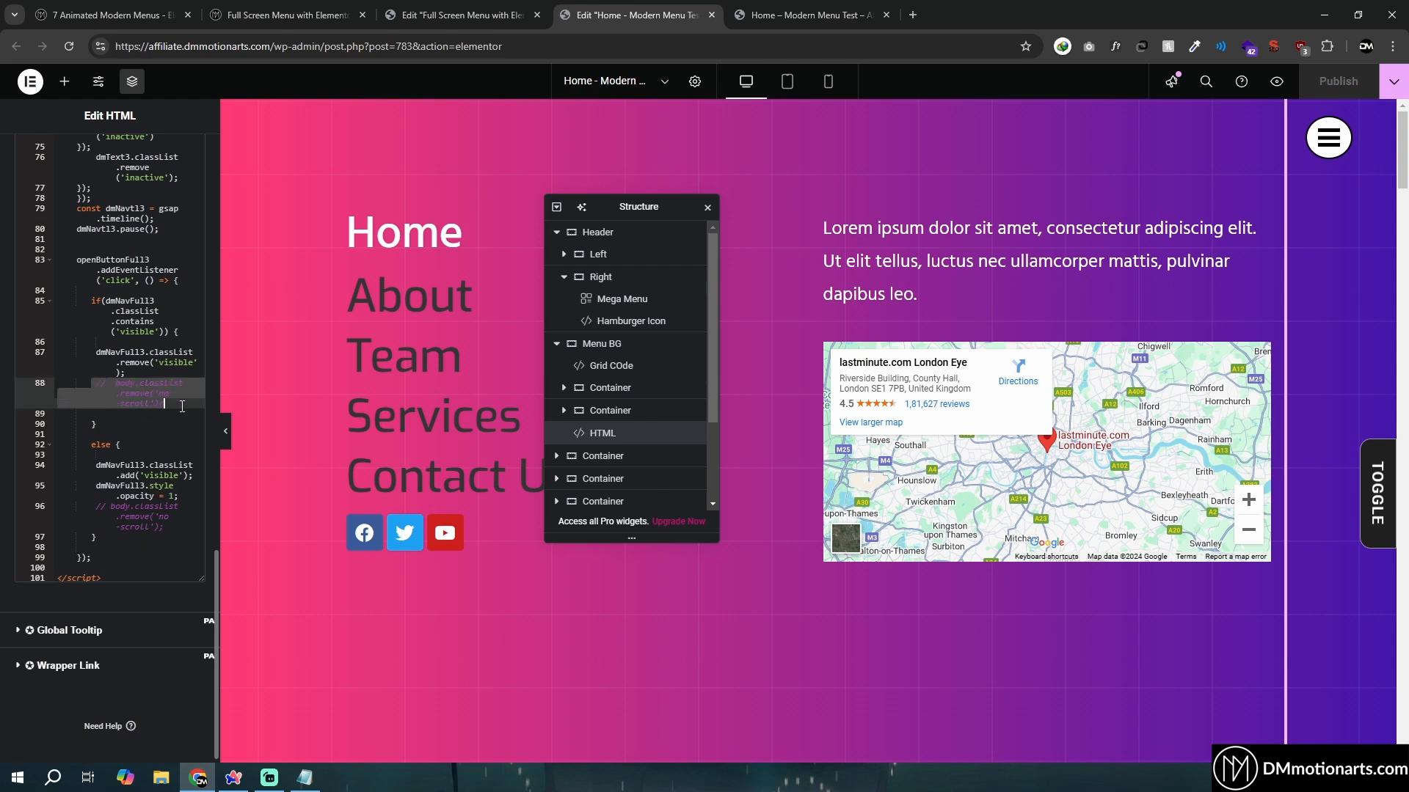
left_click(101, 497)
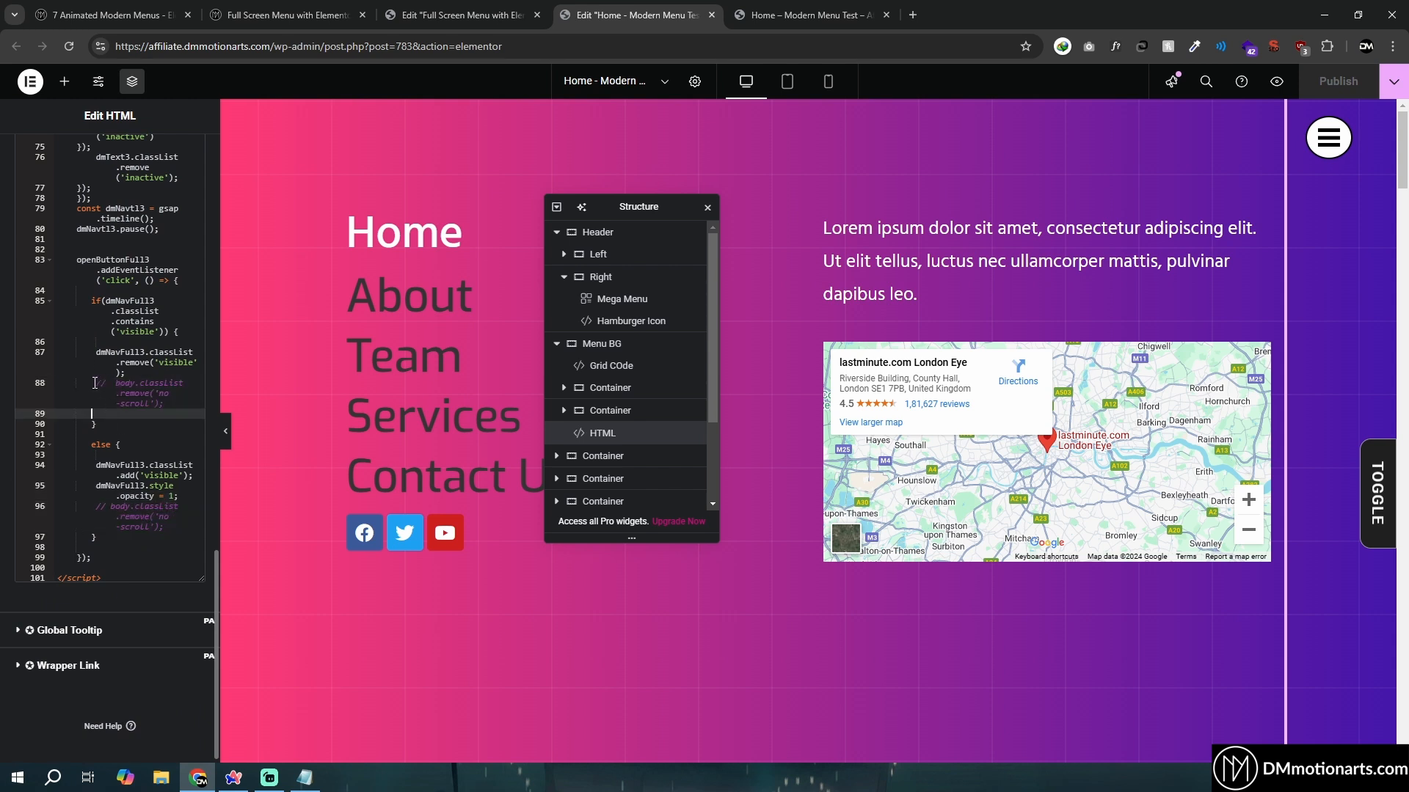
left_click_drag(92, 384, 178, 406)
left_click(103, 509)
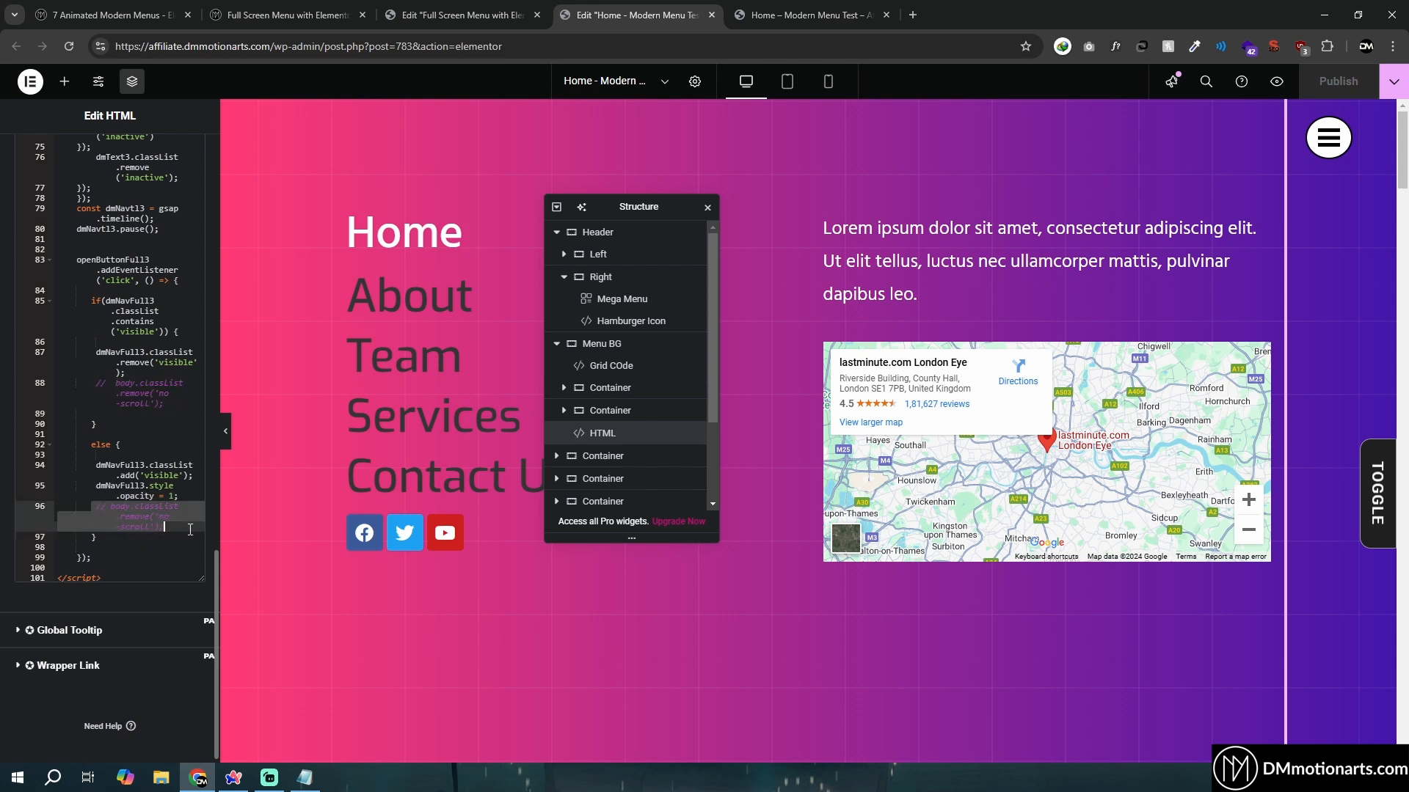
left_click(166, 527)
left_click_drag(84, 505, 179, 529)
left_click(179, 529)
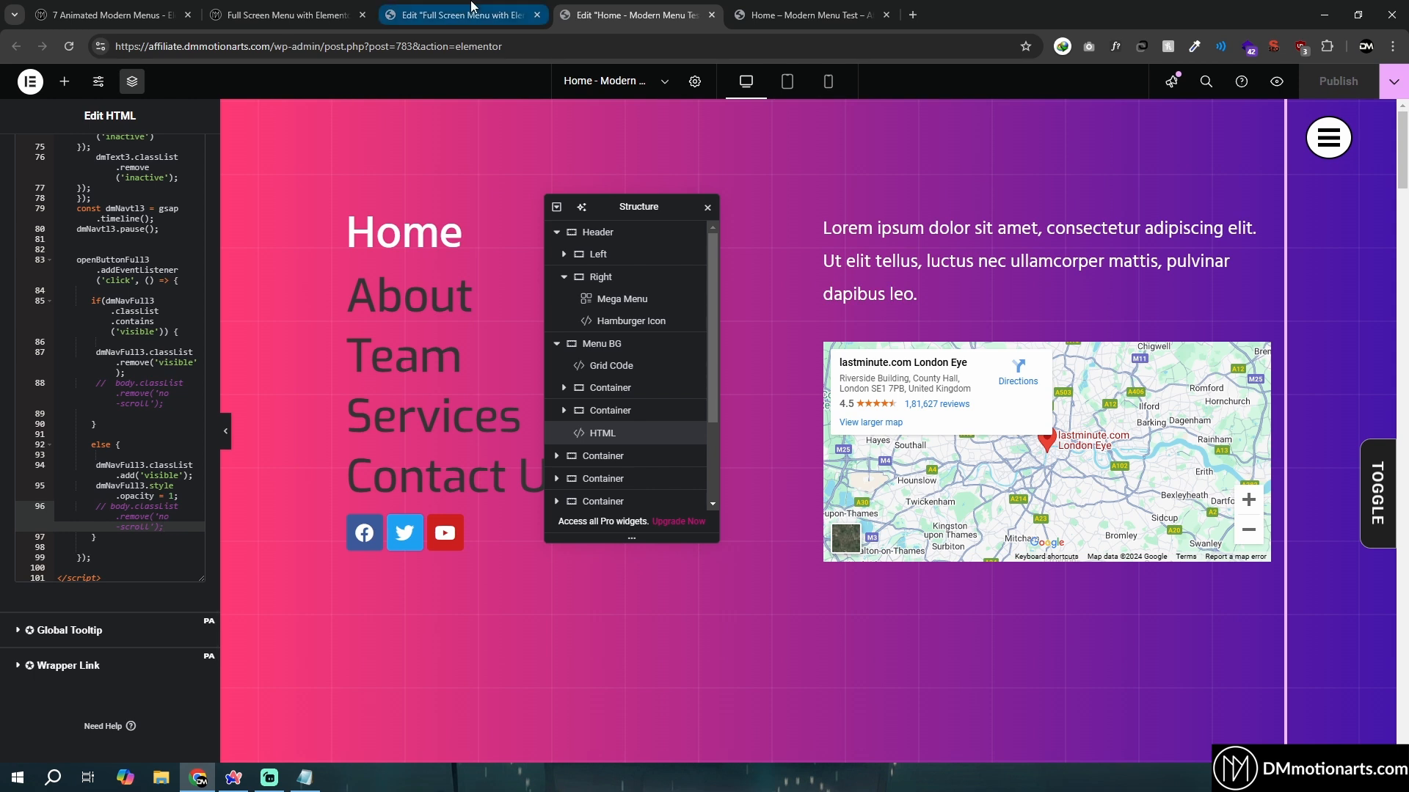
mouse_move(471, 7)
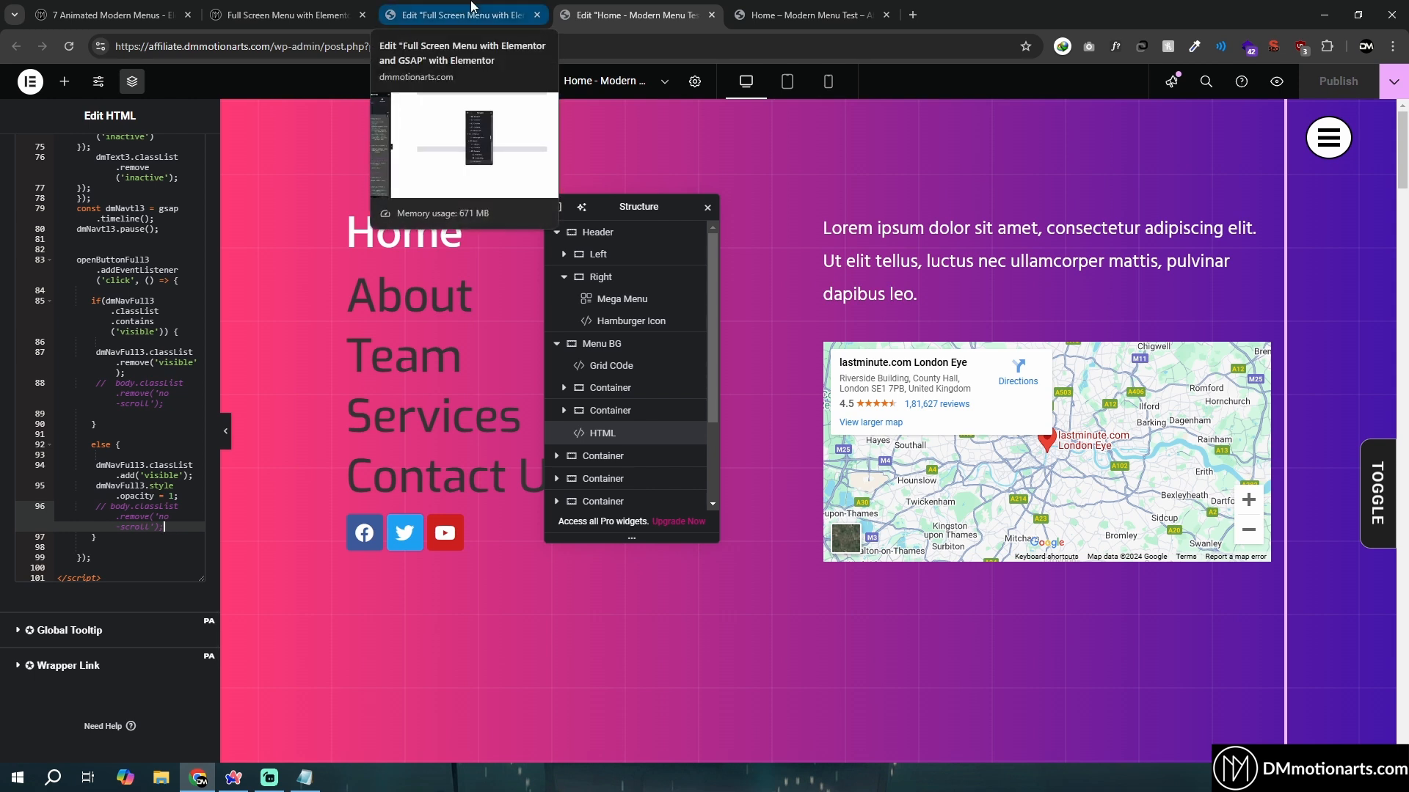
left_click(101, 397)
left_click_drag(80, 506, 177, 535)
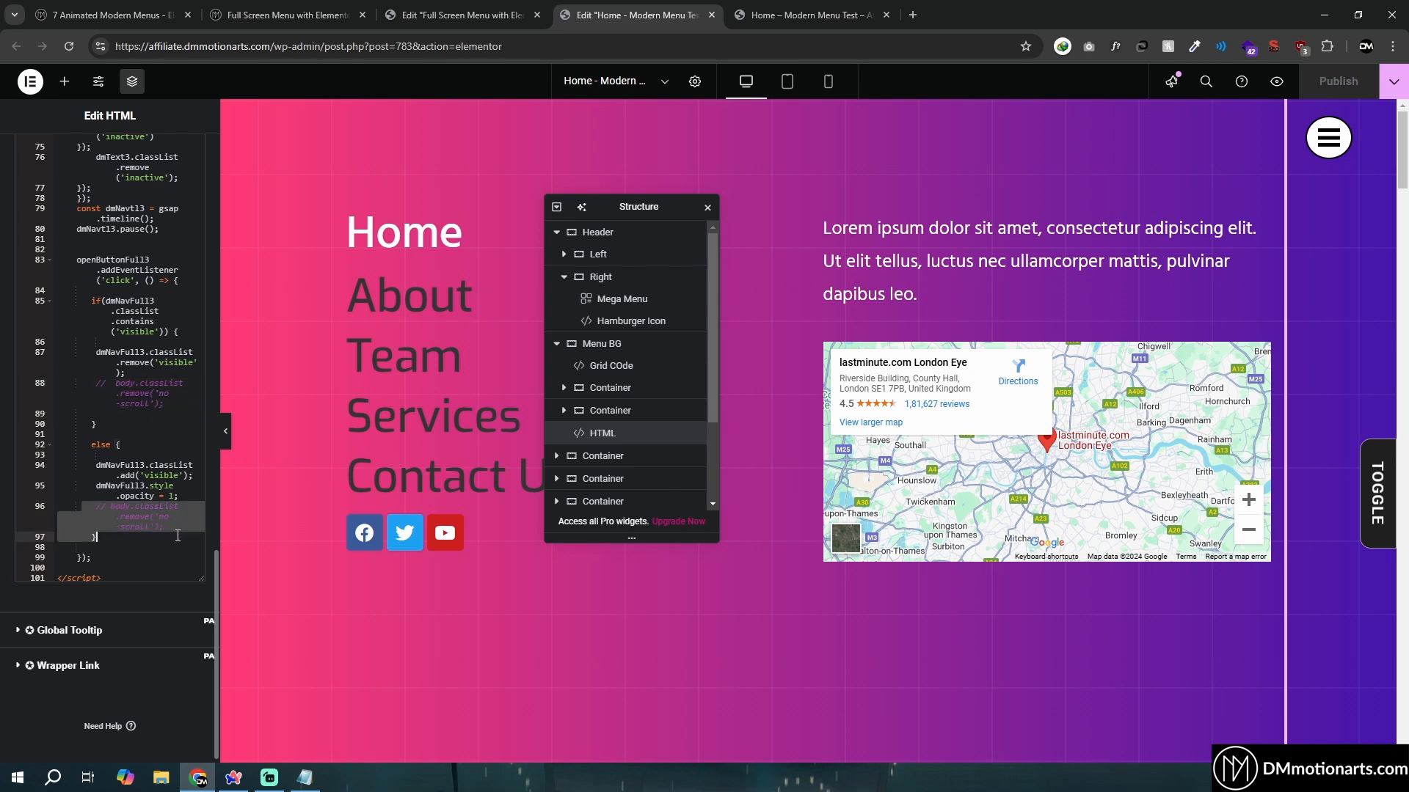
Duplicate the HTML widget in Menu BG and replace the code of the upper one with the template's No Scroll Code
left_click(462, 15)
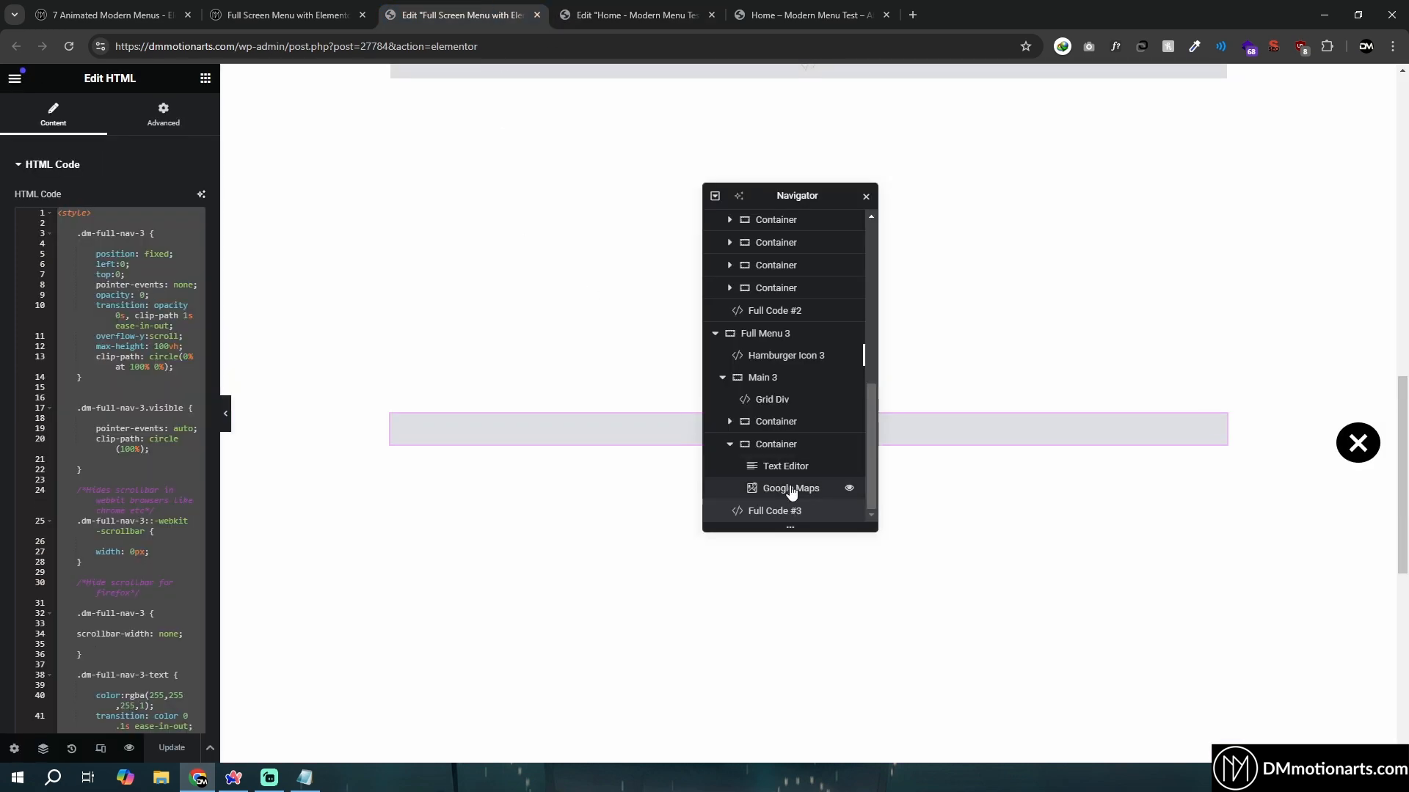
scroll(977, 472, "up", 5)
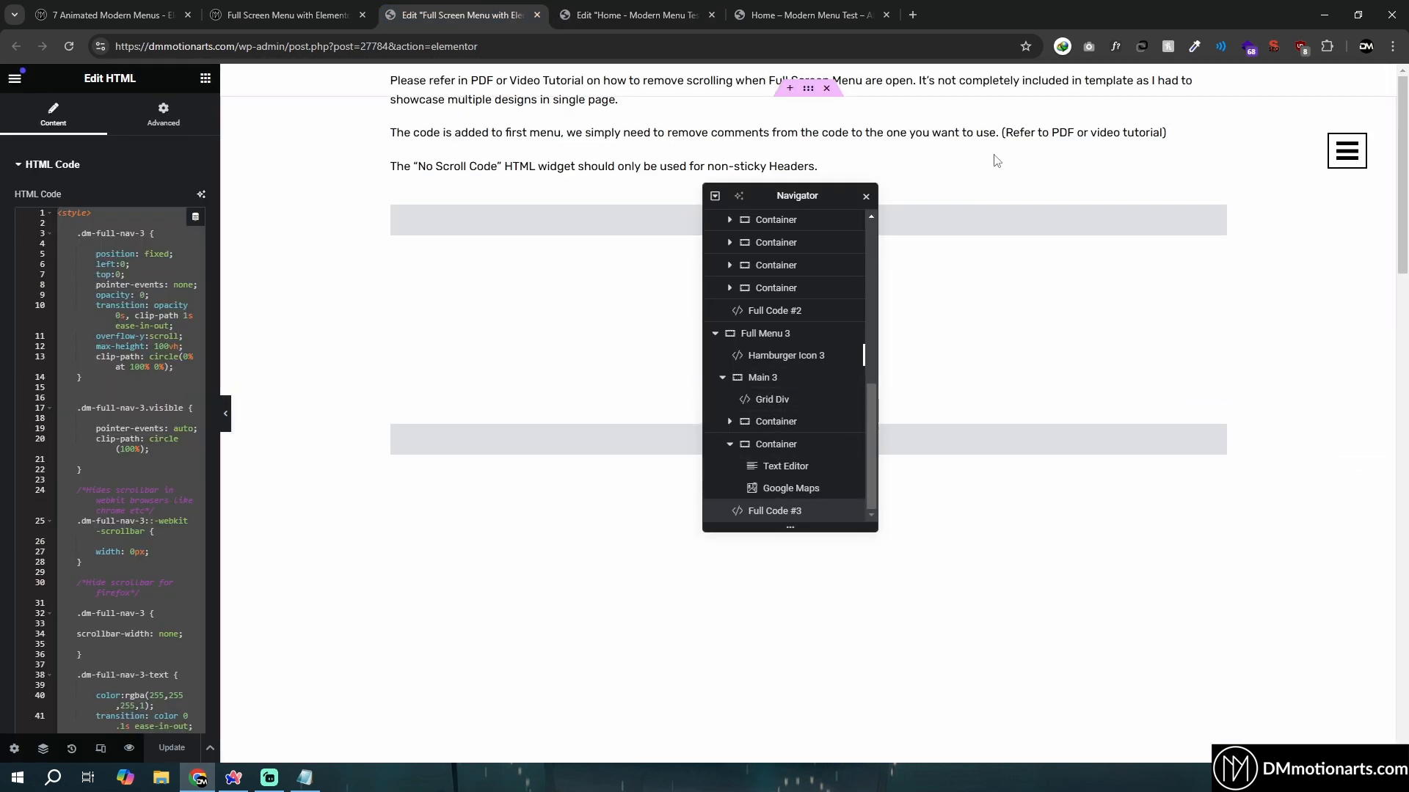
scroll(743, 260, "up", 10)
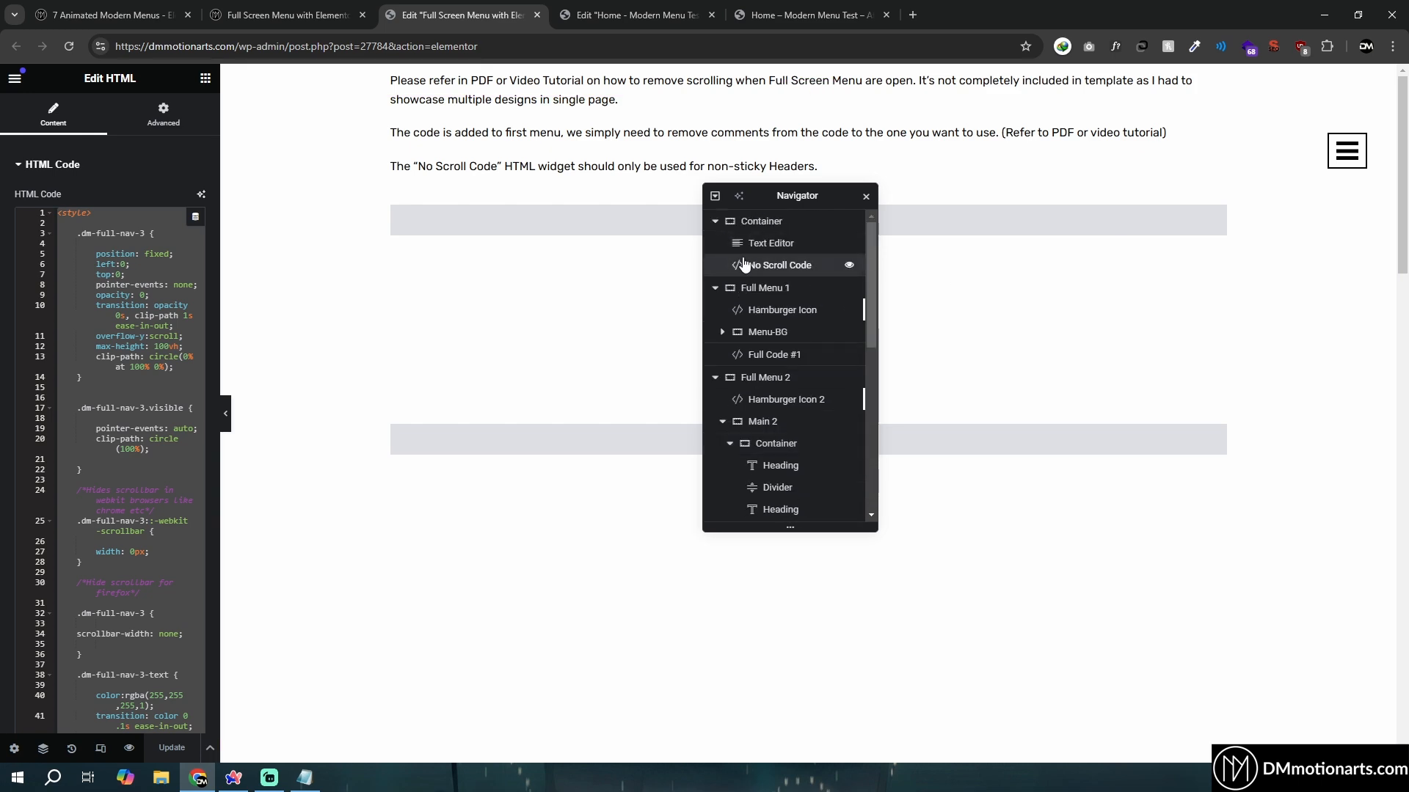
left_click(743, 265)
left_click(631, 15)
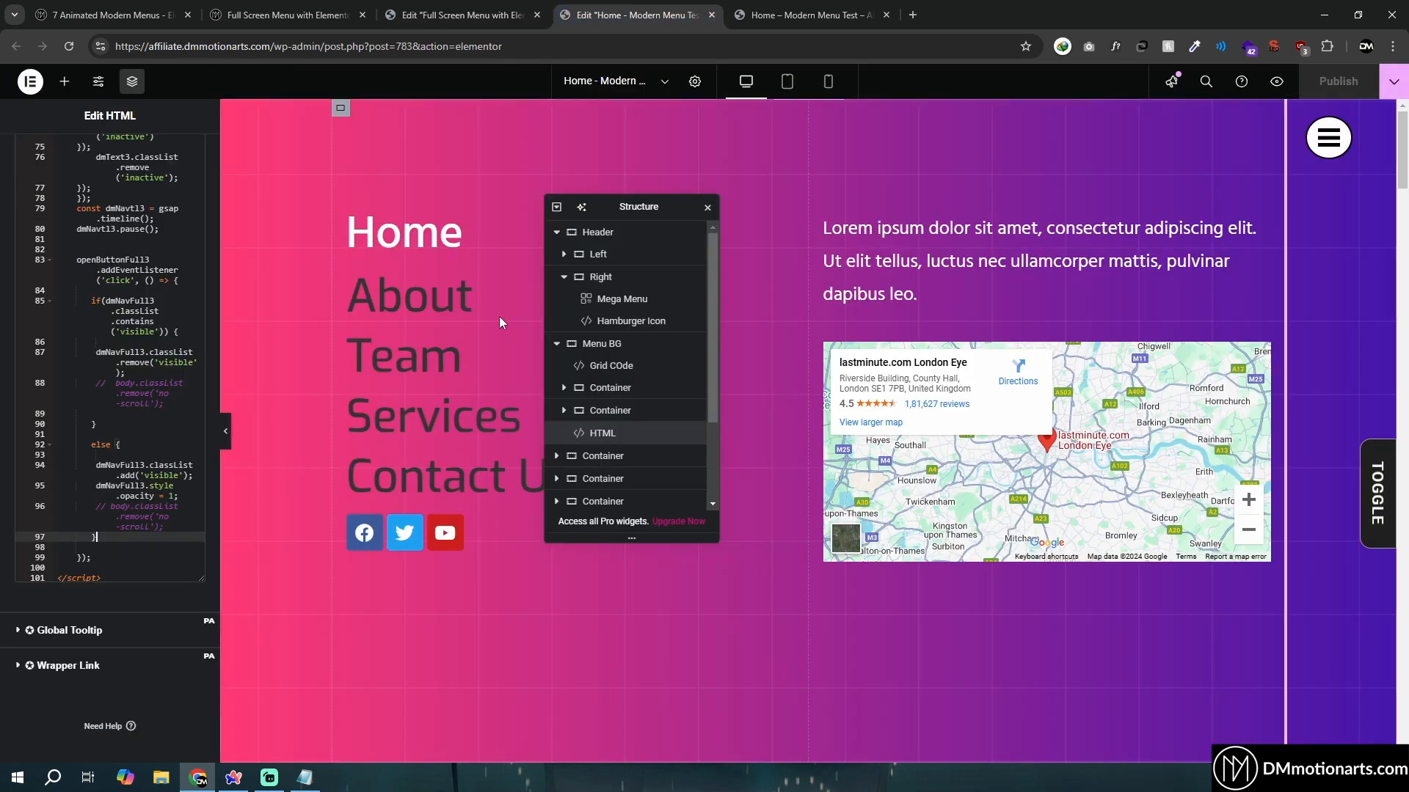
right_click(596, 439)
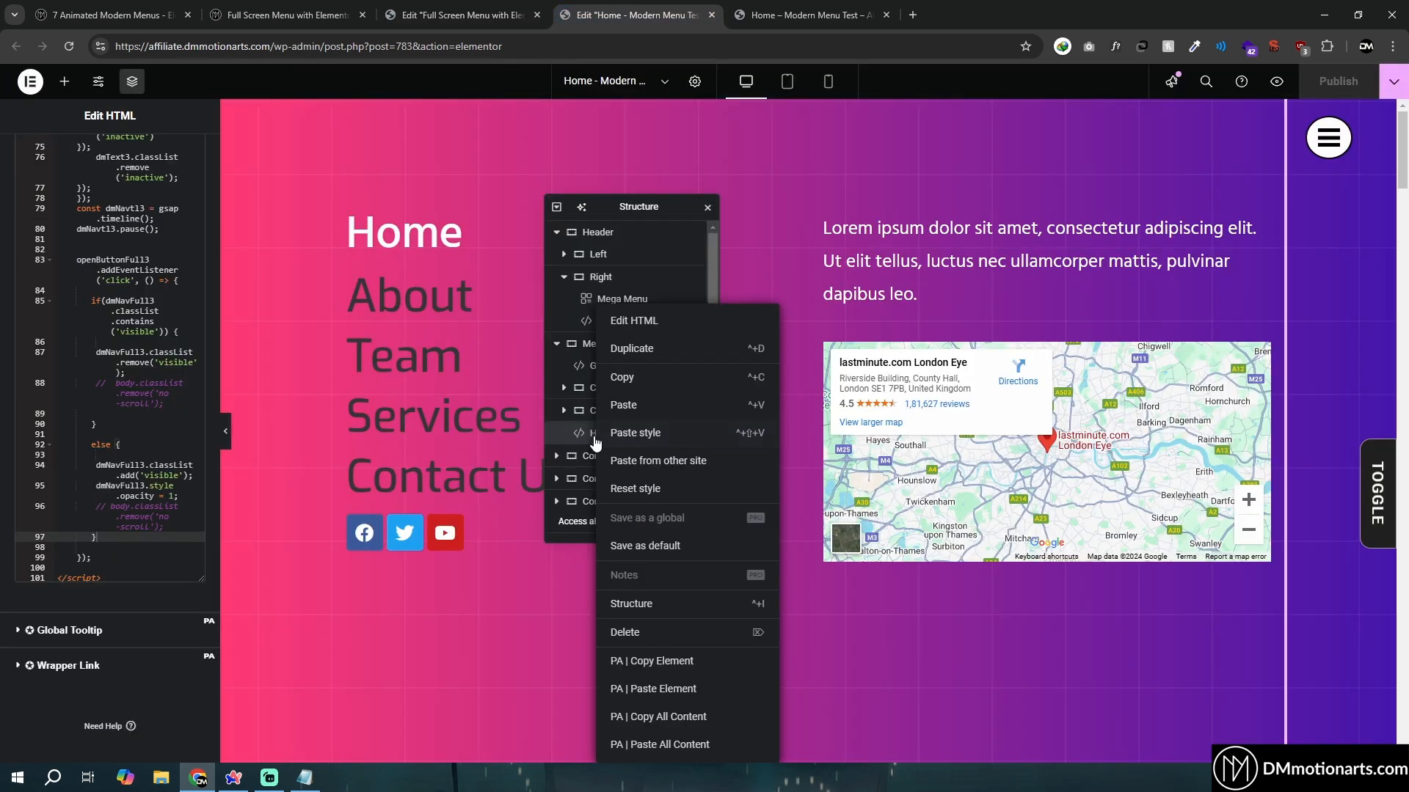
left_click(633, 349)
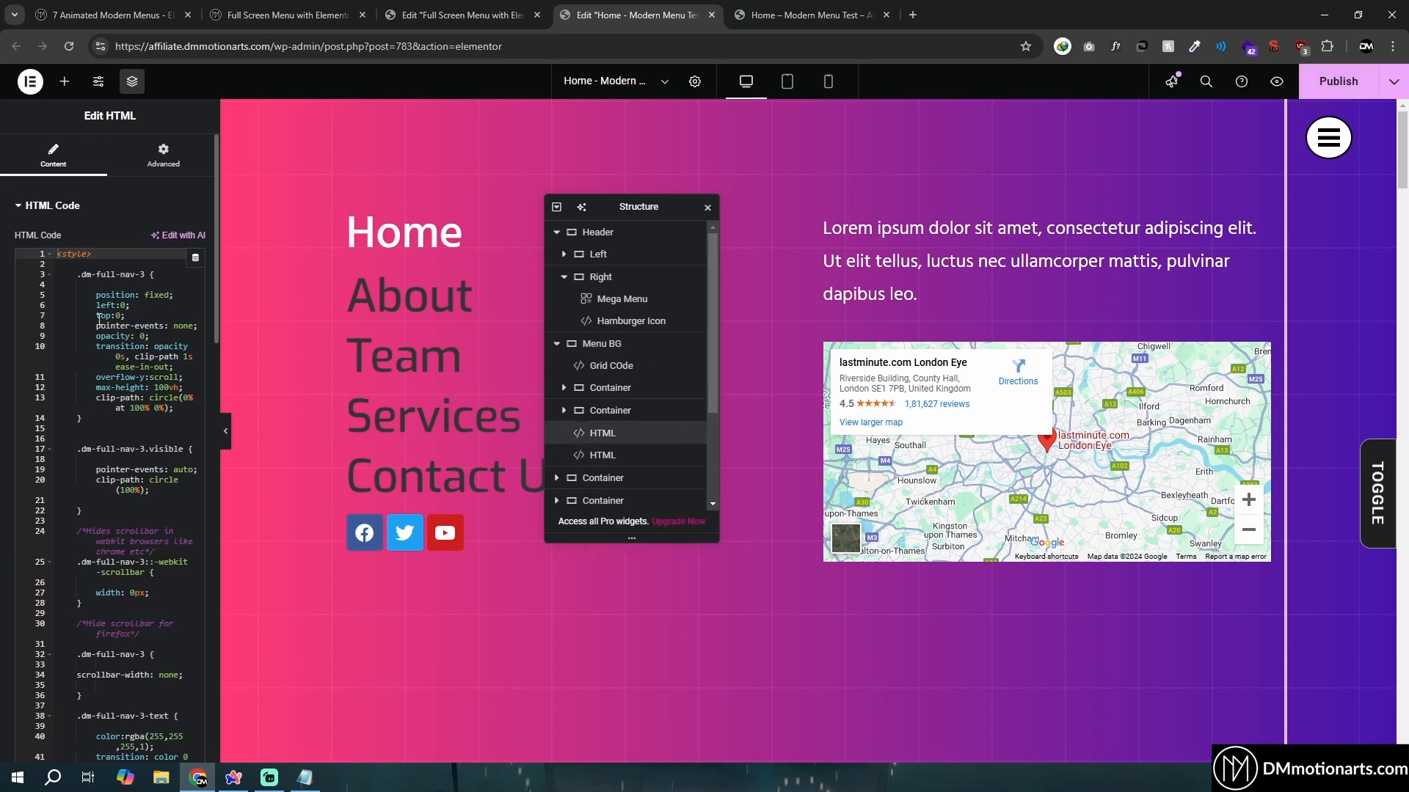
left_click(96, 286)
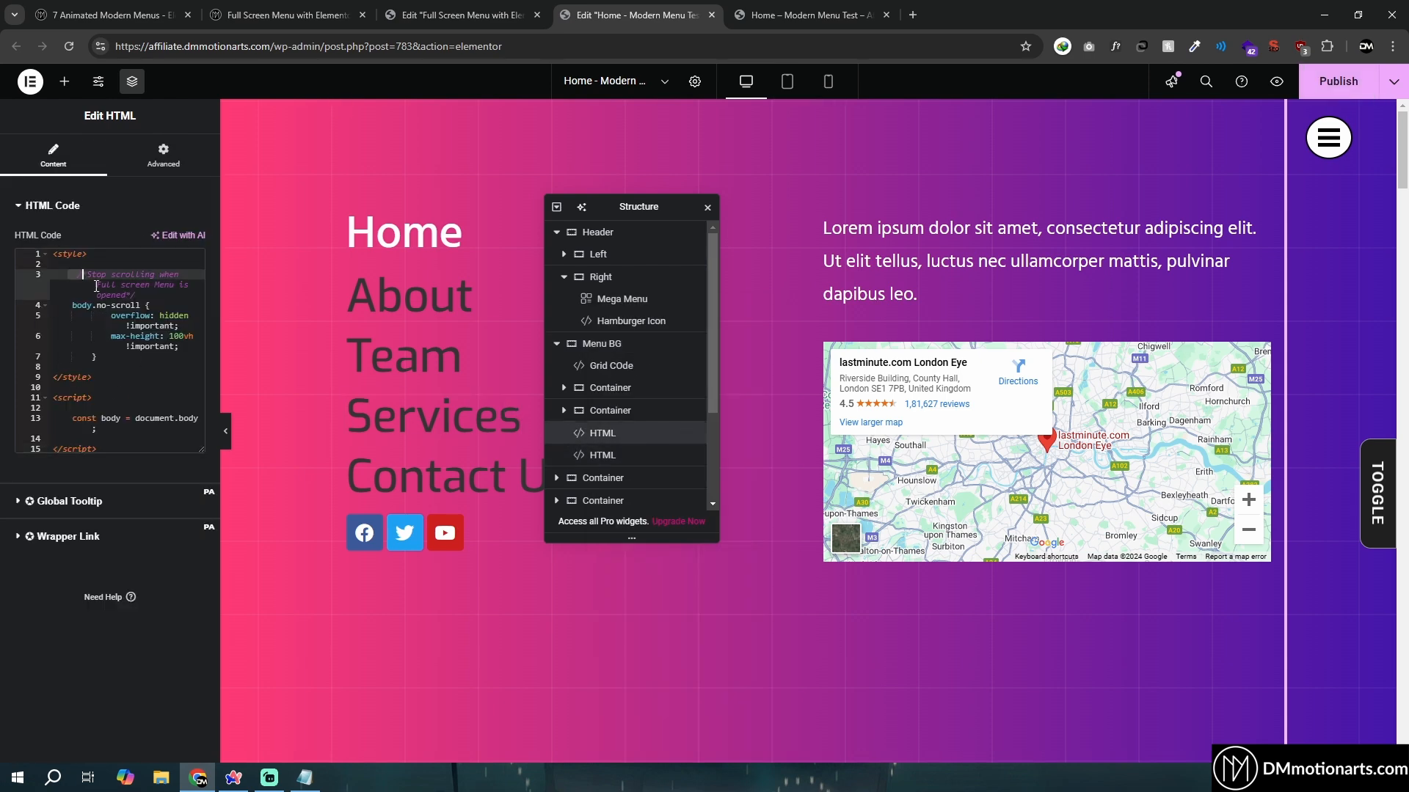
In Menu BG's lower HTML widget, uncomment both no-scroll lines, using body.classList.add('no-scroll') in the else branch, and publish the page
left_click(602, 456)
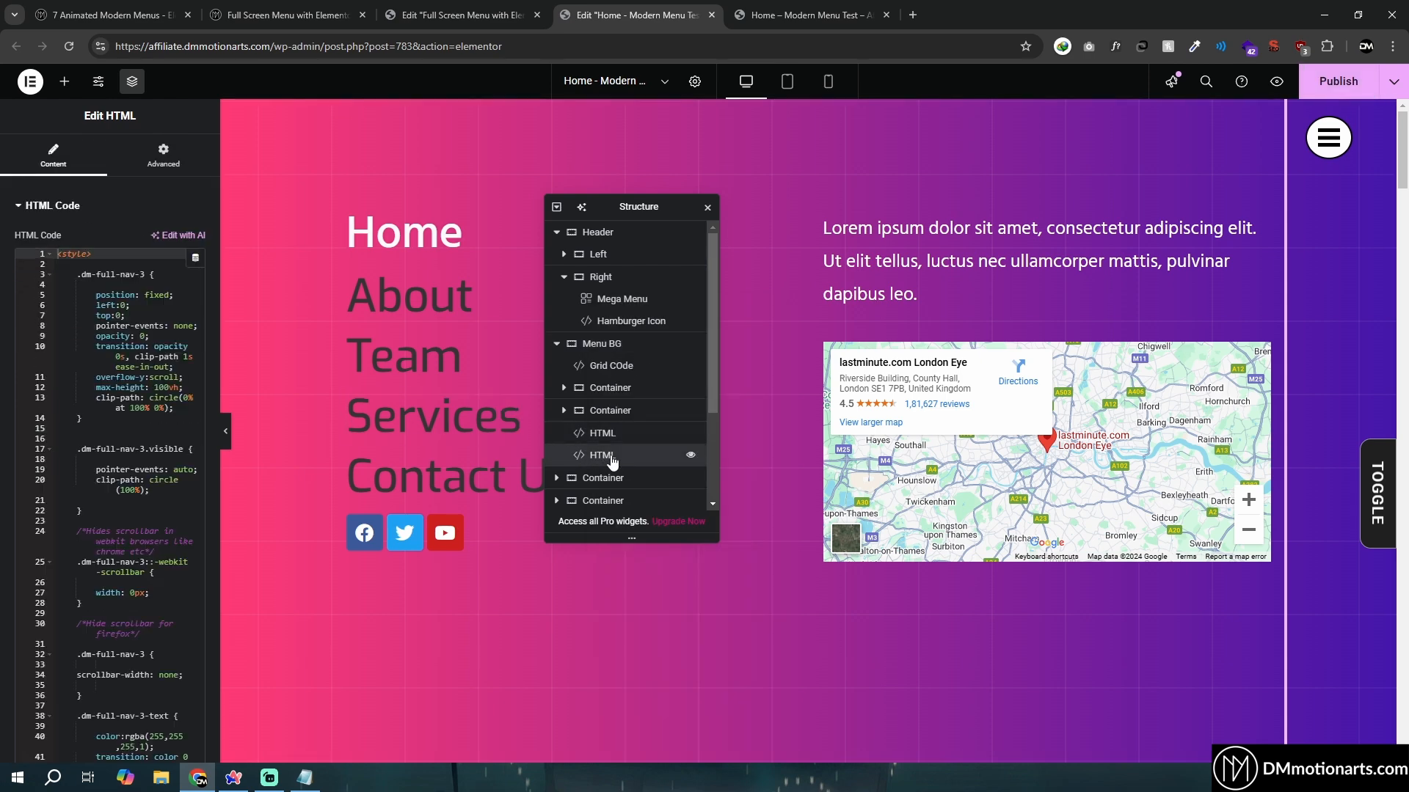
scroll(155, 394, "down", 15)
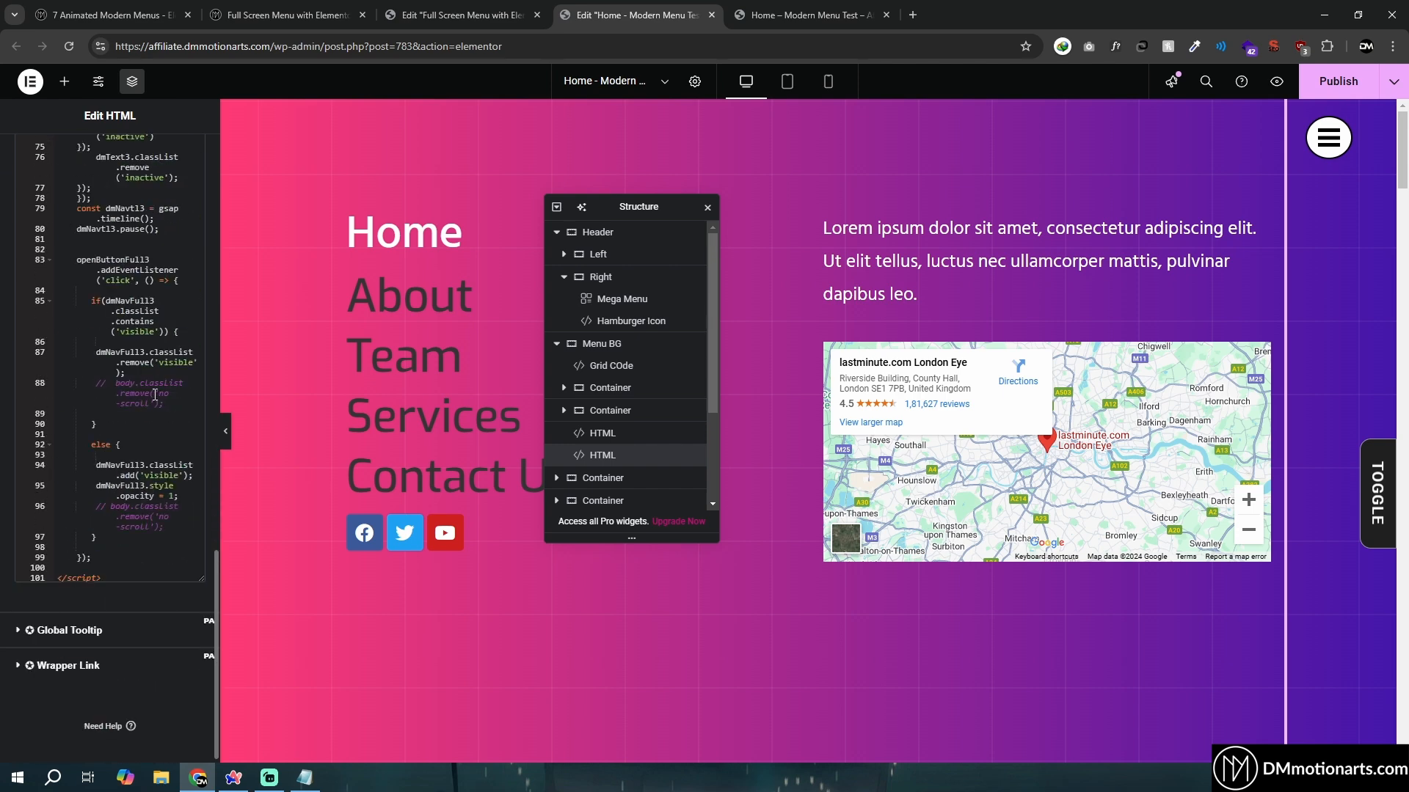
left_click(110, 384)
key("BackSpace")
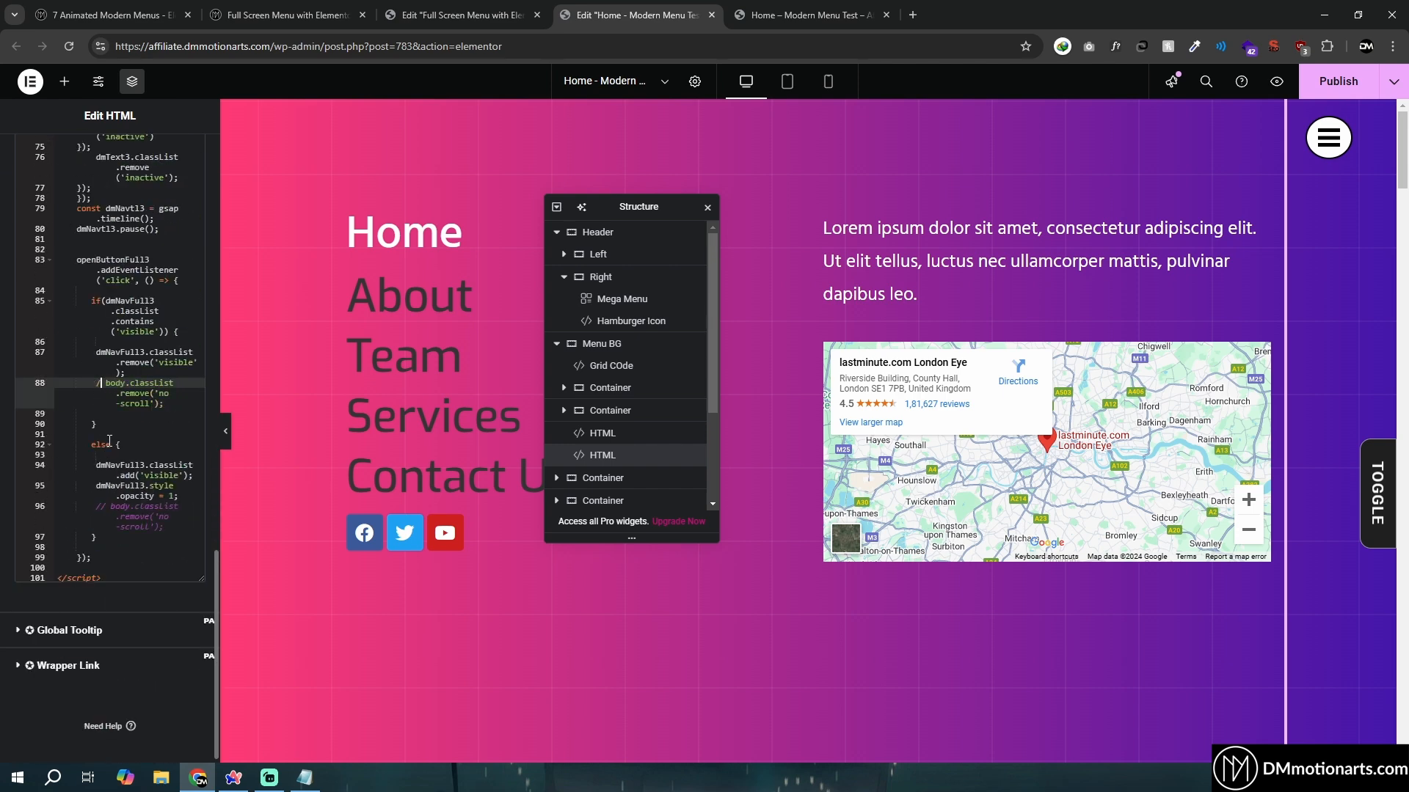
left_click(109, 505)
key("BackSpace")
key("BackSpace")
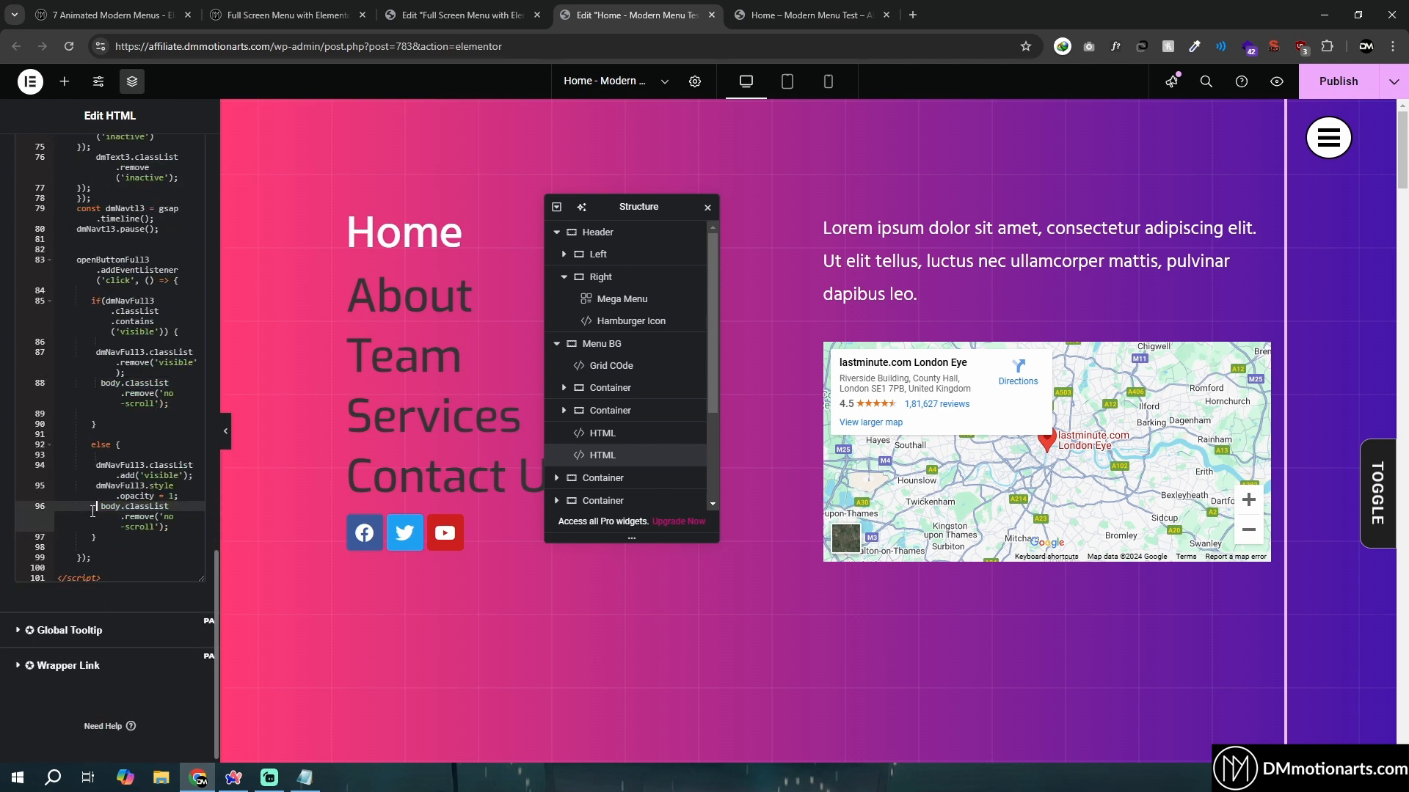
left_click(1338, 83)
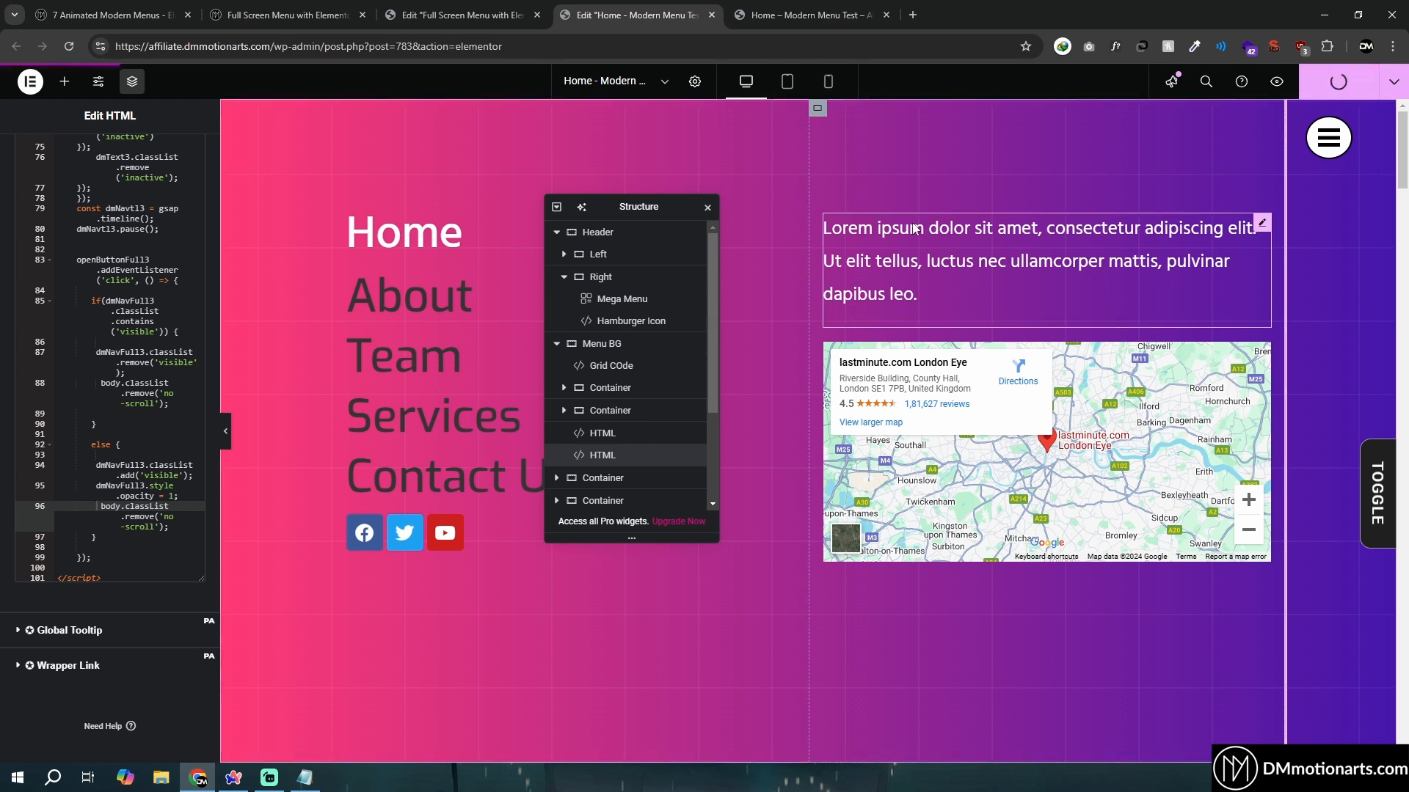
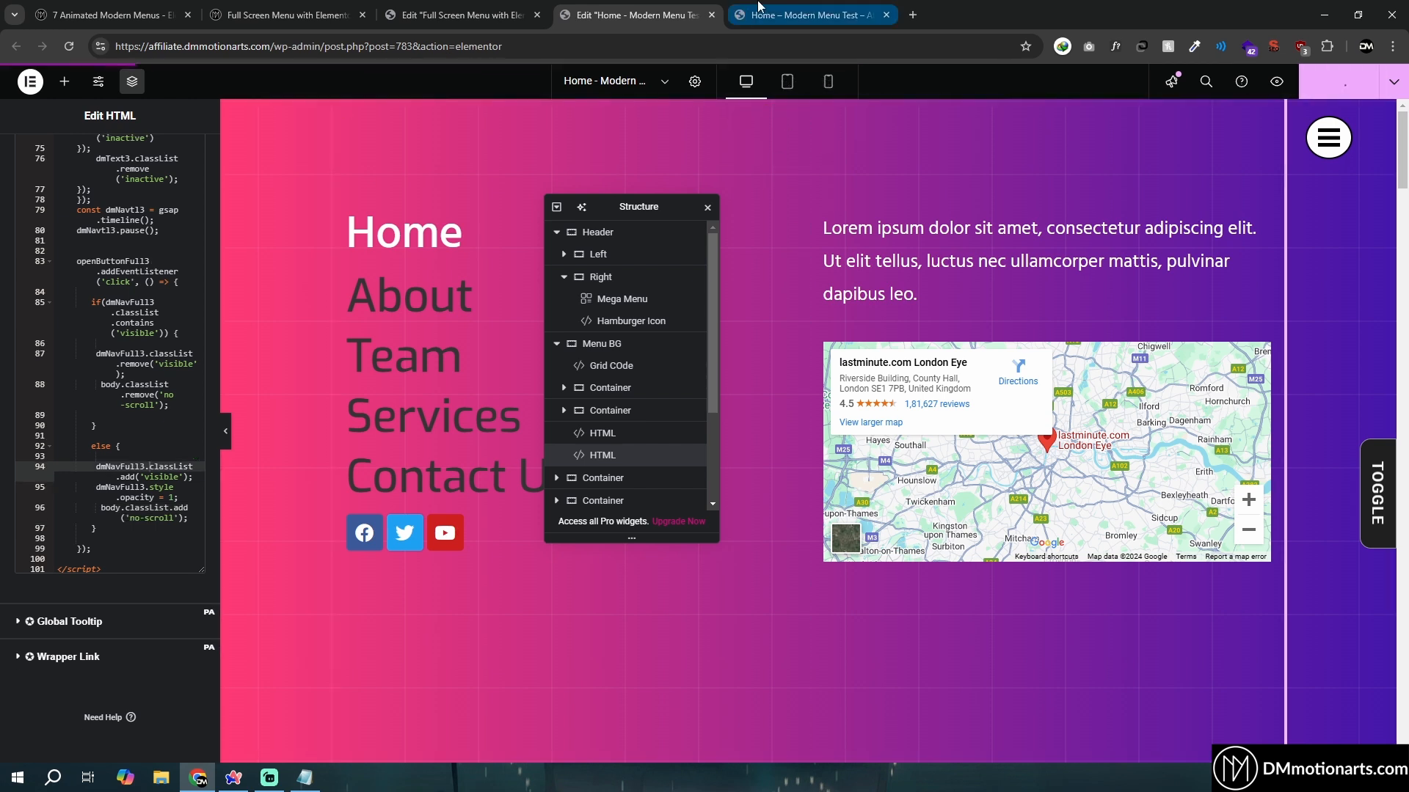
left_click(103, 377)
key("Down")
key("End")
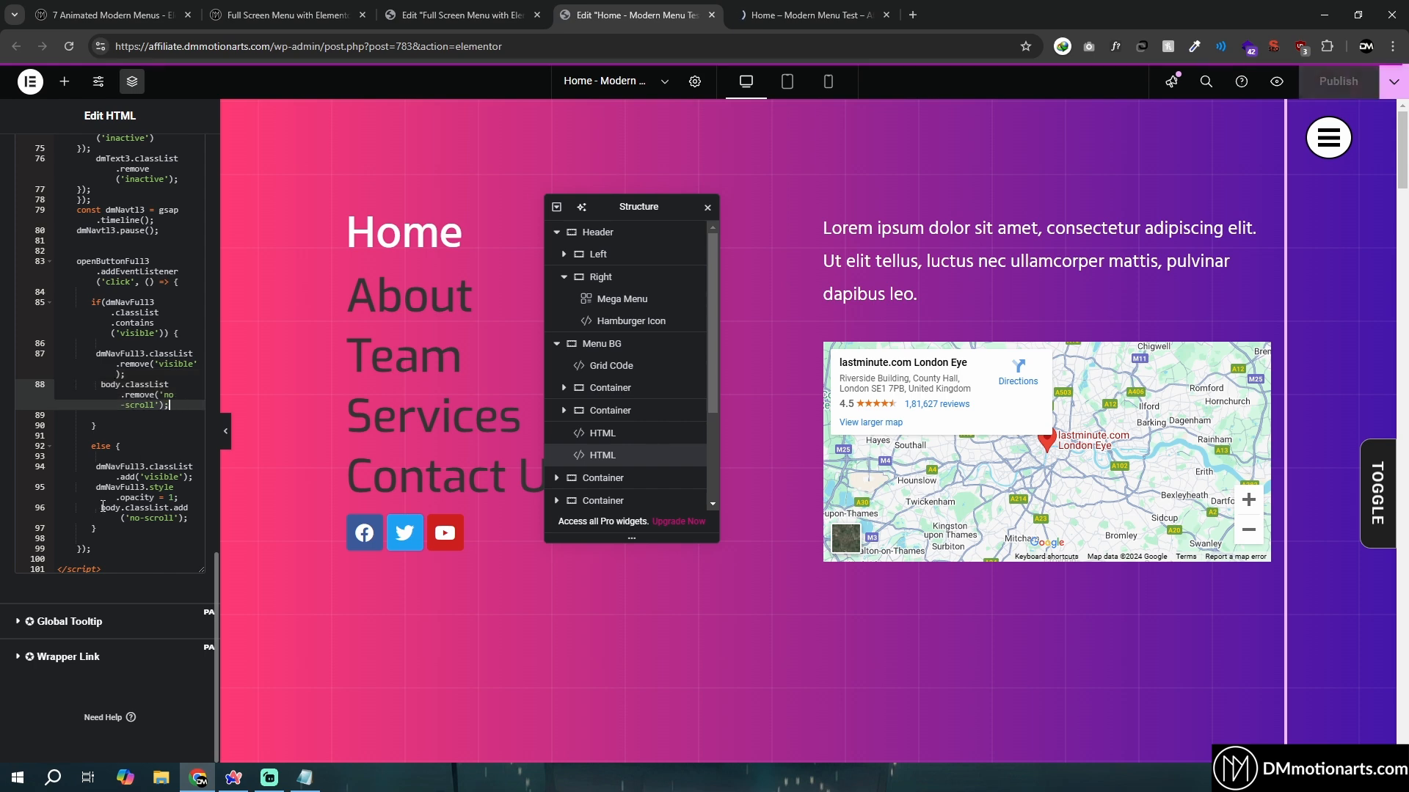
Test opening and closing the full-screen menu on the preview page with the scroll-disabling code in place
left_click(741, 15)
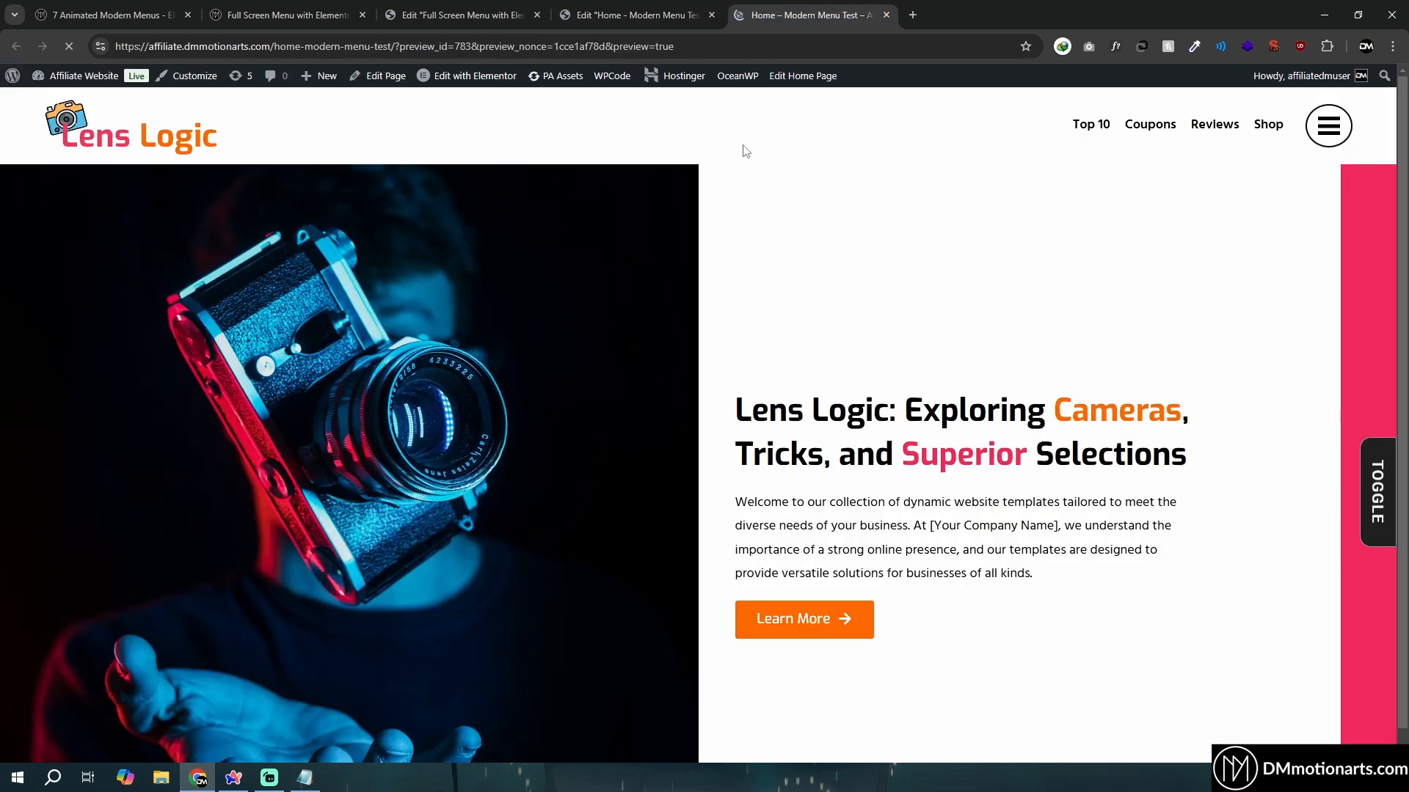
left_click(669, 11)
left_click(826, 11)
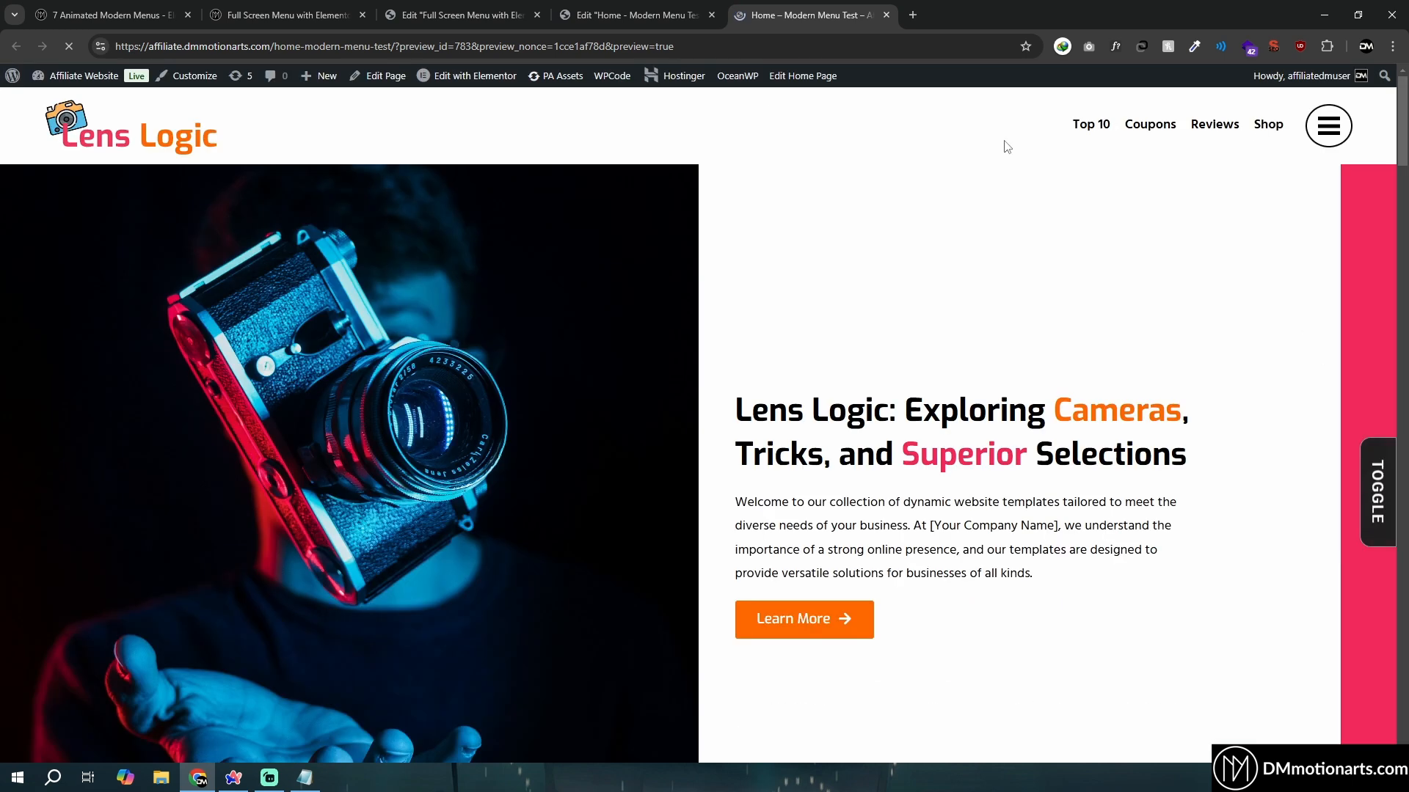
left_click(1333, 127)
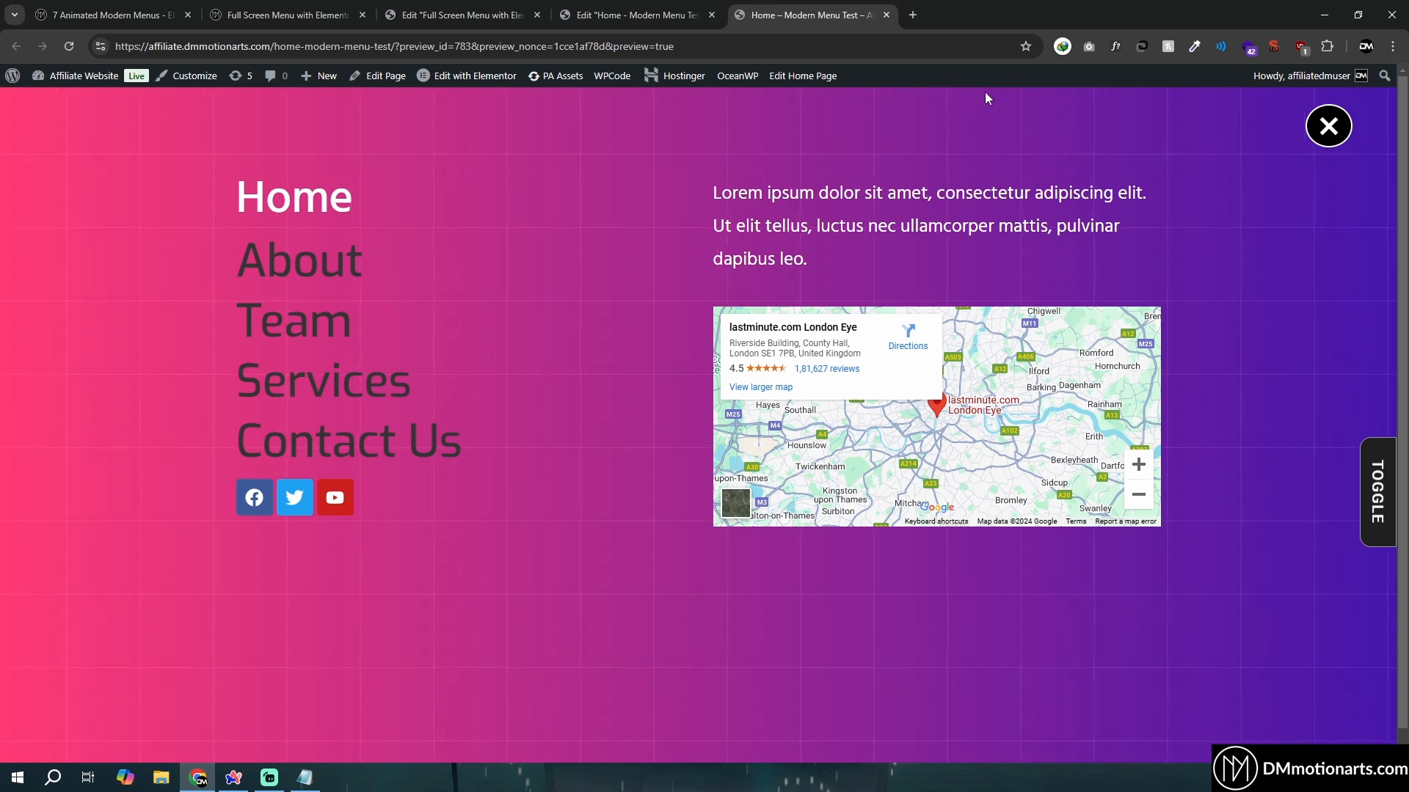
left_click(1329, 128)
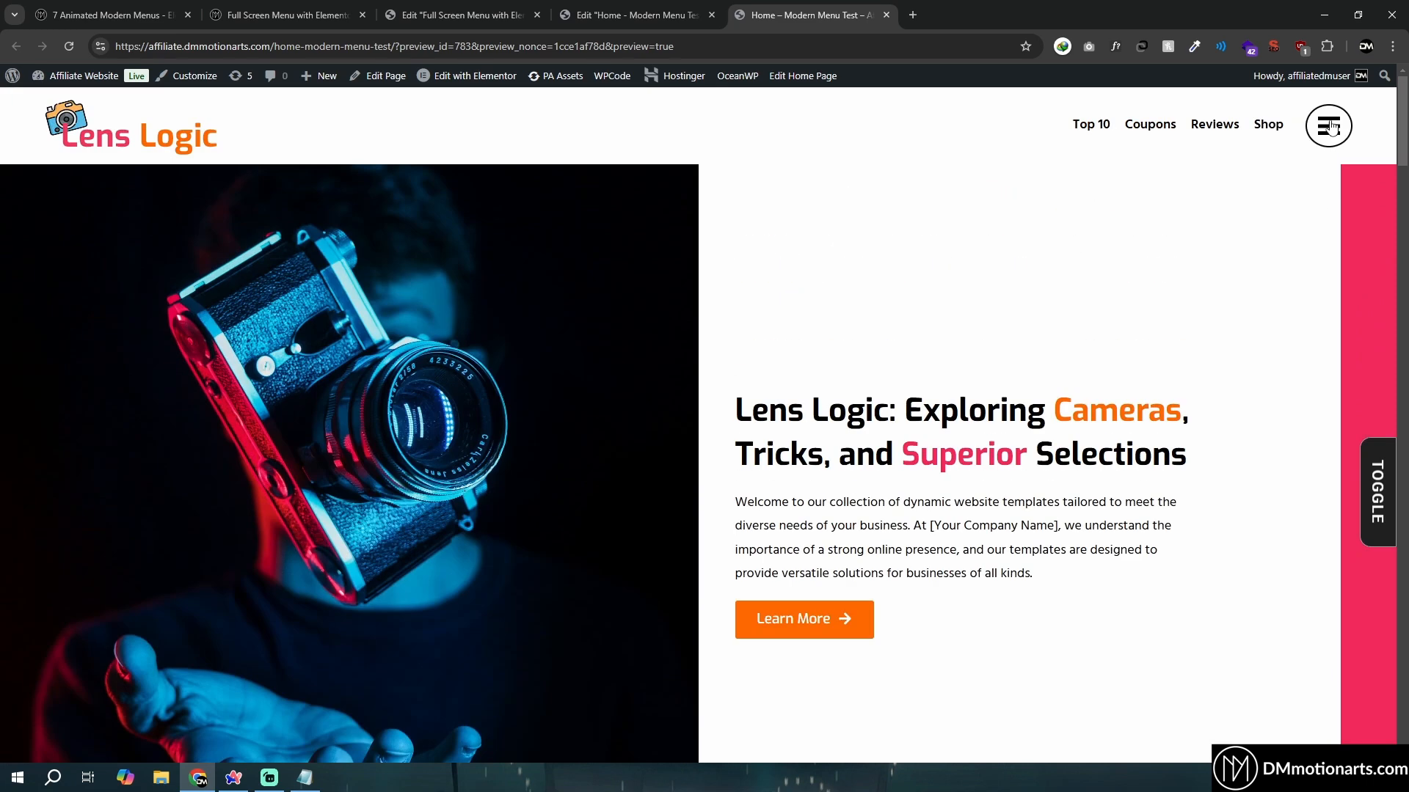
left_click(1330, 126)
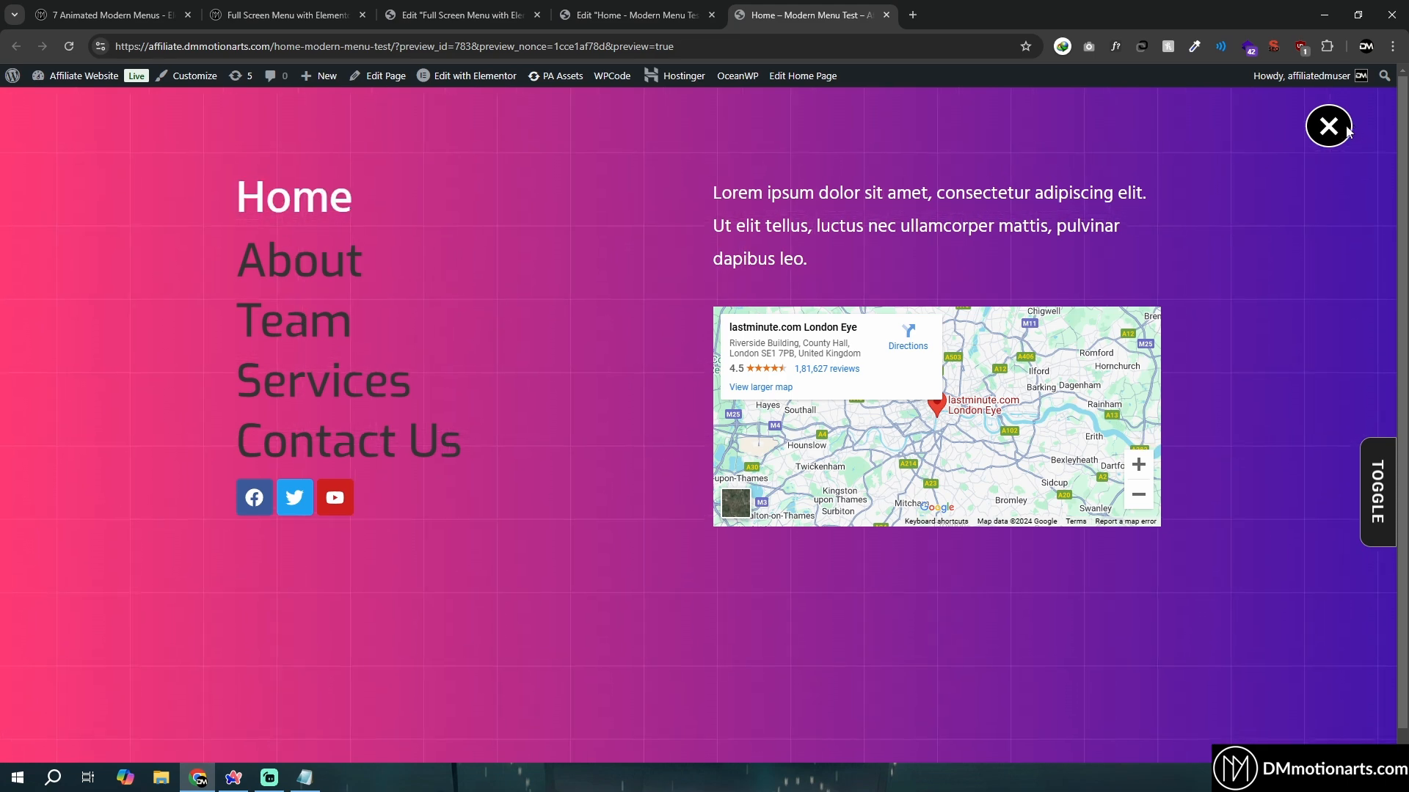
Back in the editor, set the HTML tag of the About and Team headings in the menu to p
left_click(658, 16)
left_click(413, 286)
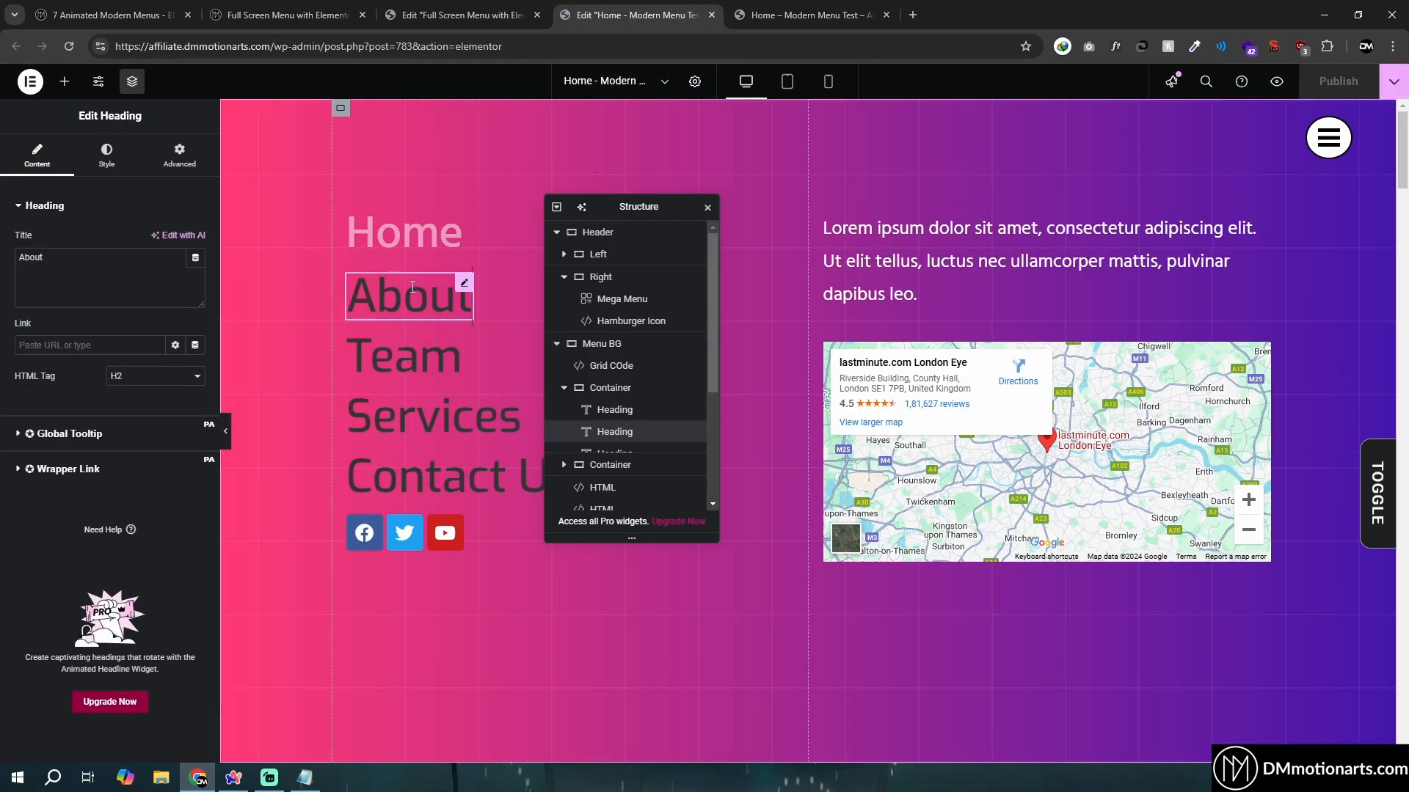
left_click(154, 376)
left_click(121, 536)
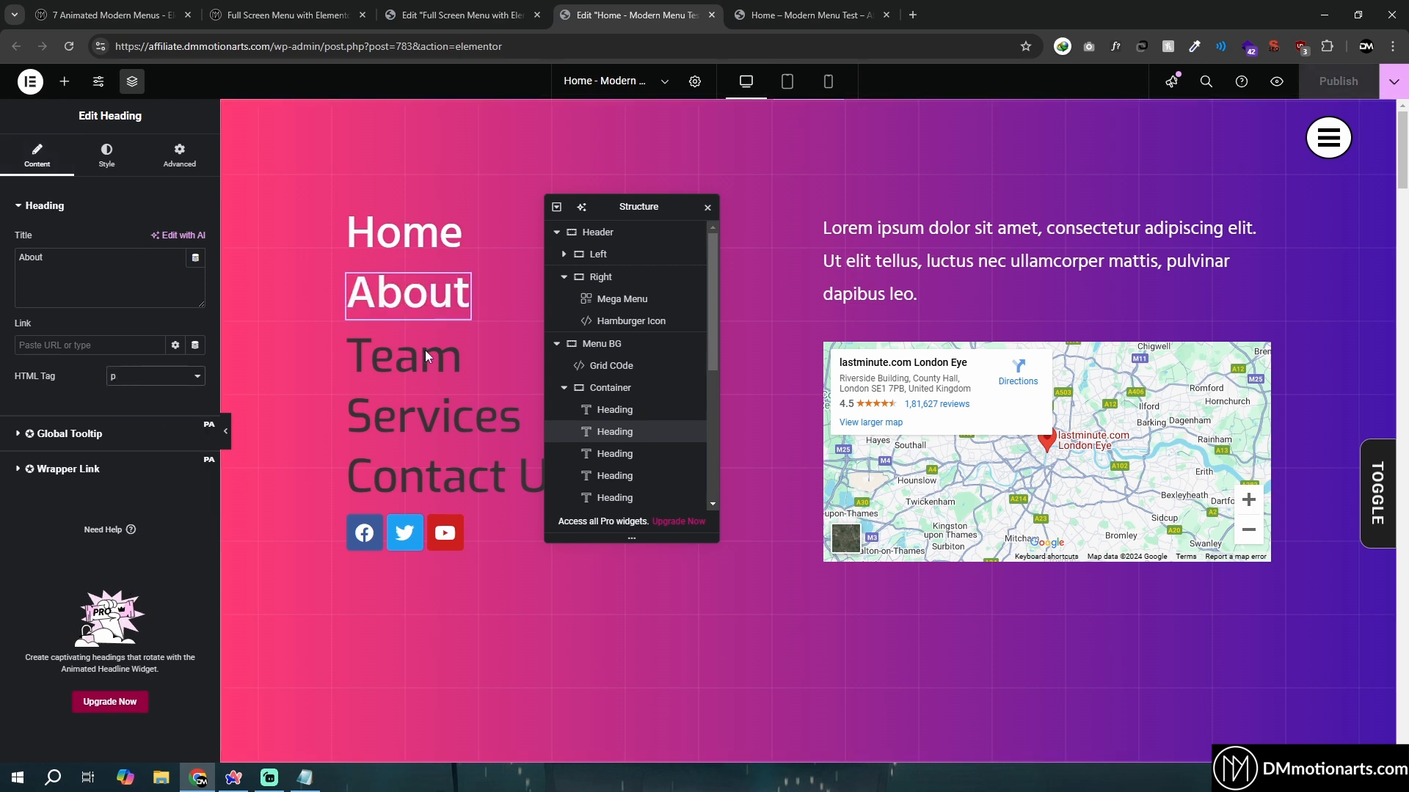
left_click(415, 362)
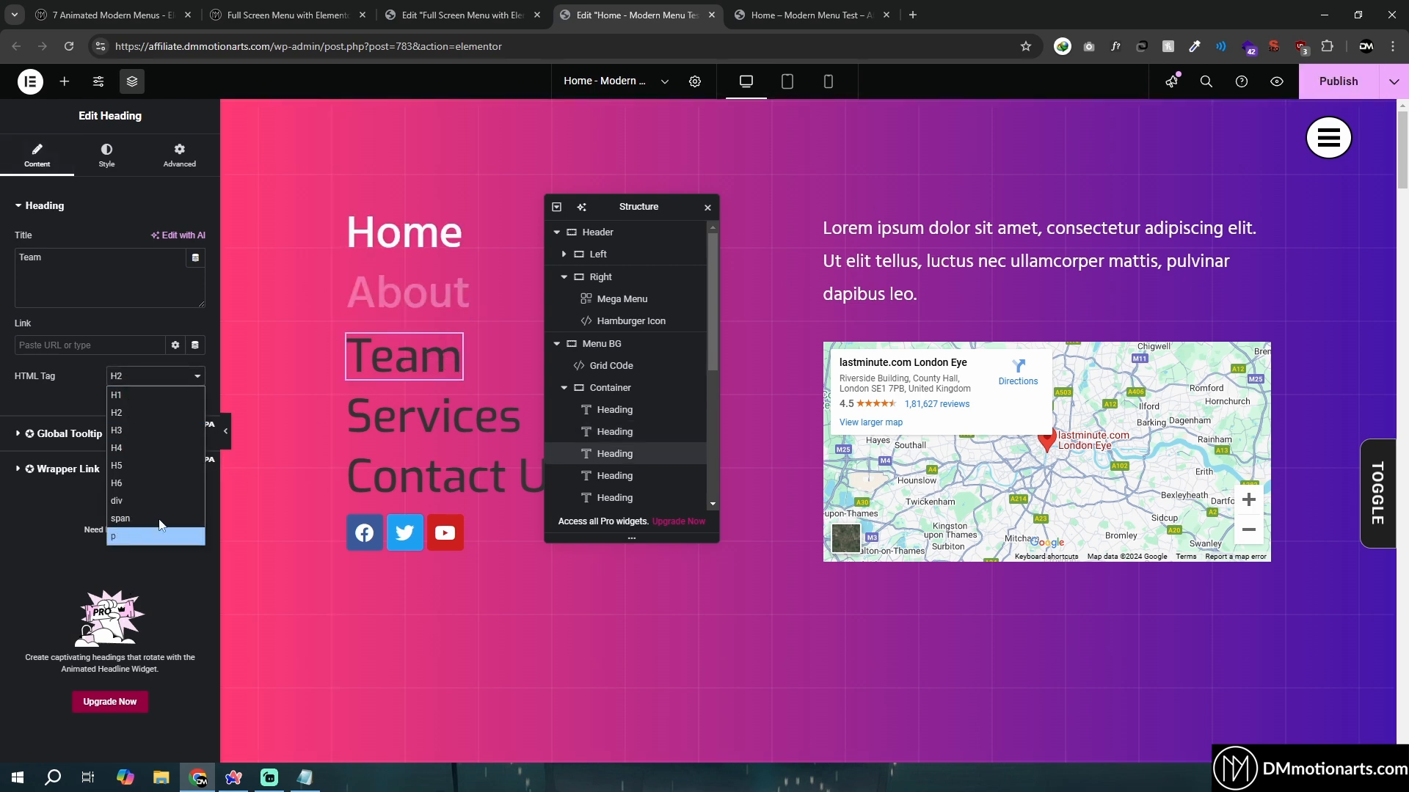
left_click(160, 534)
Set the HTML tag of the Services and Contact Us headings to p, publish, and check the open menu on the preview page
left_click(417, 417)
left_click(154, 376)
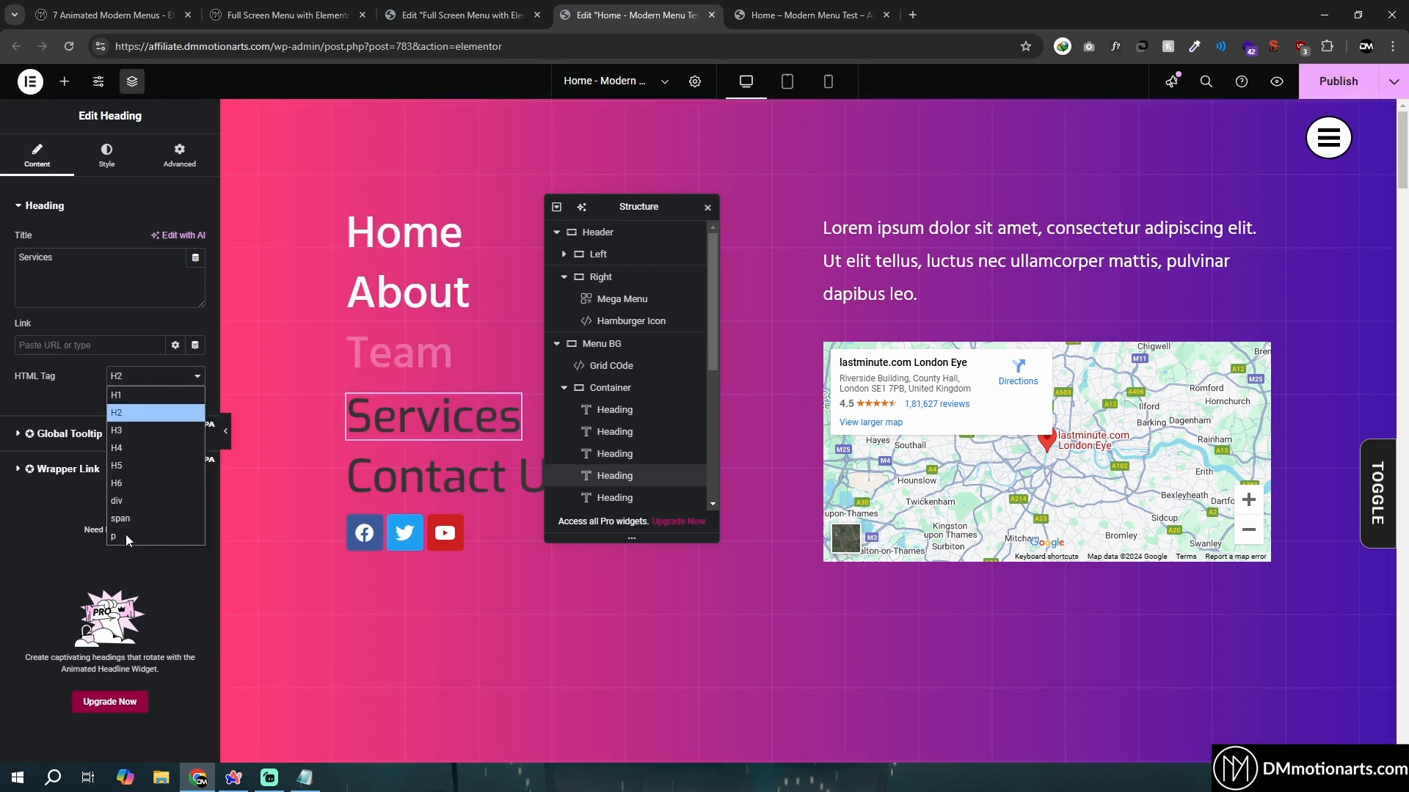
left_click(126, 534)
left_click(443, 483)
left_click(154, 376)
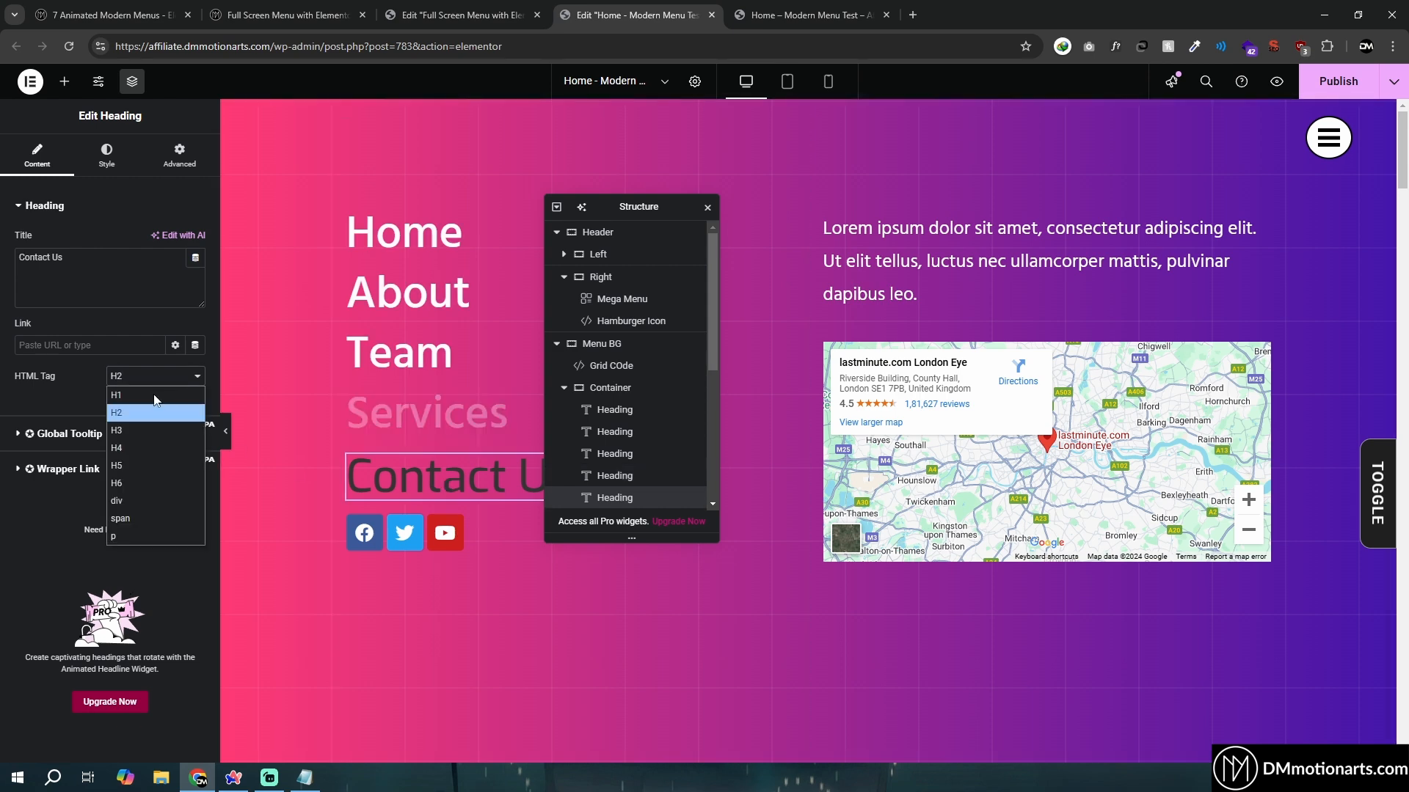
left_click(122, 536)
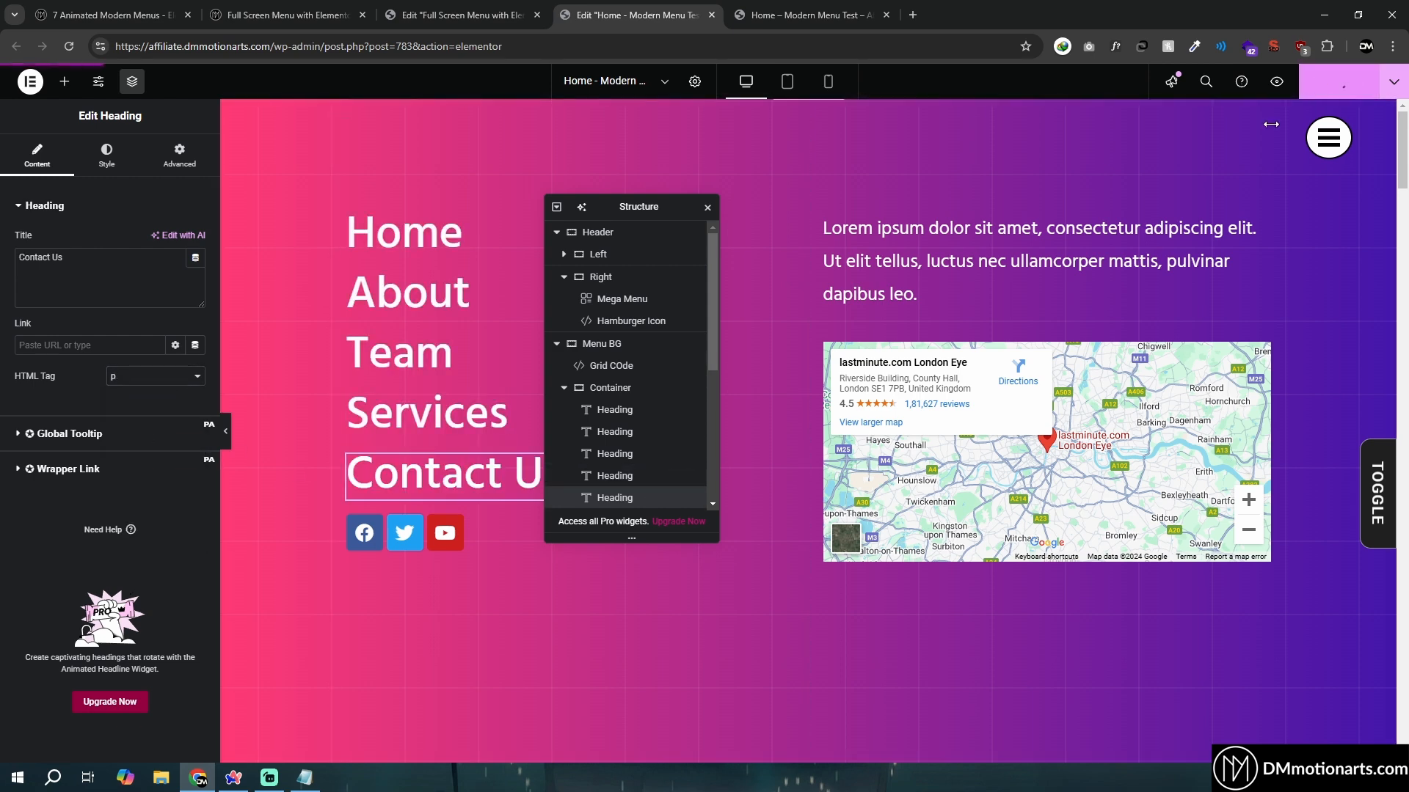
left_click(807, 15)
left_click(1327, 126)
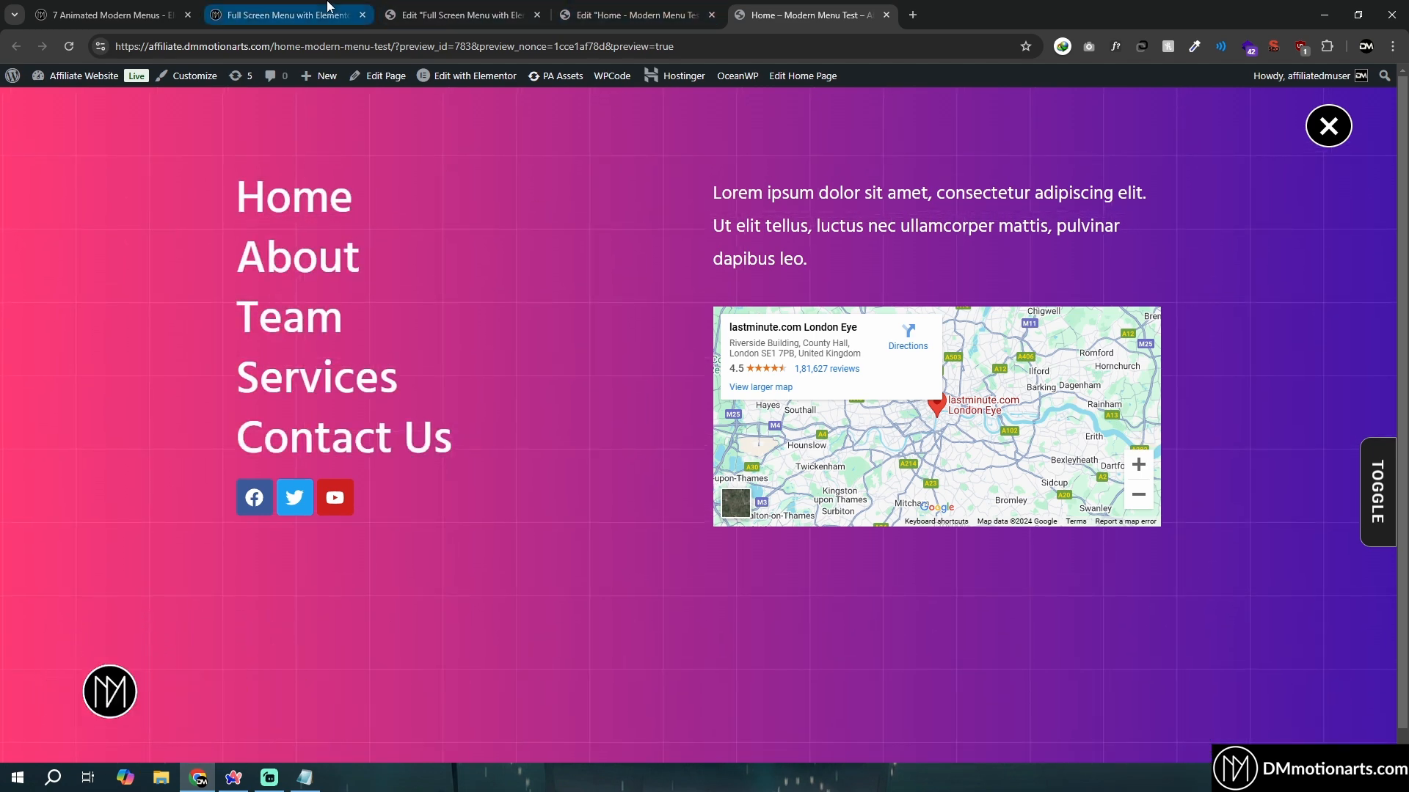
Examine the color rules for .dm-full-nav-3-text and its .inactive state in Menu BG's lower HTML widget, comparing them with the menu headings
left_click(587, 13)
scroll(600, 470, "down", 5)
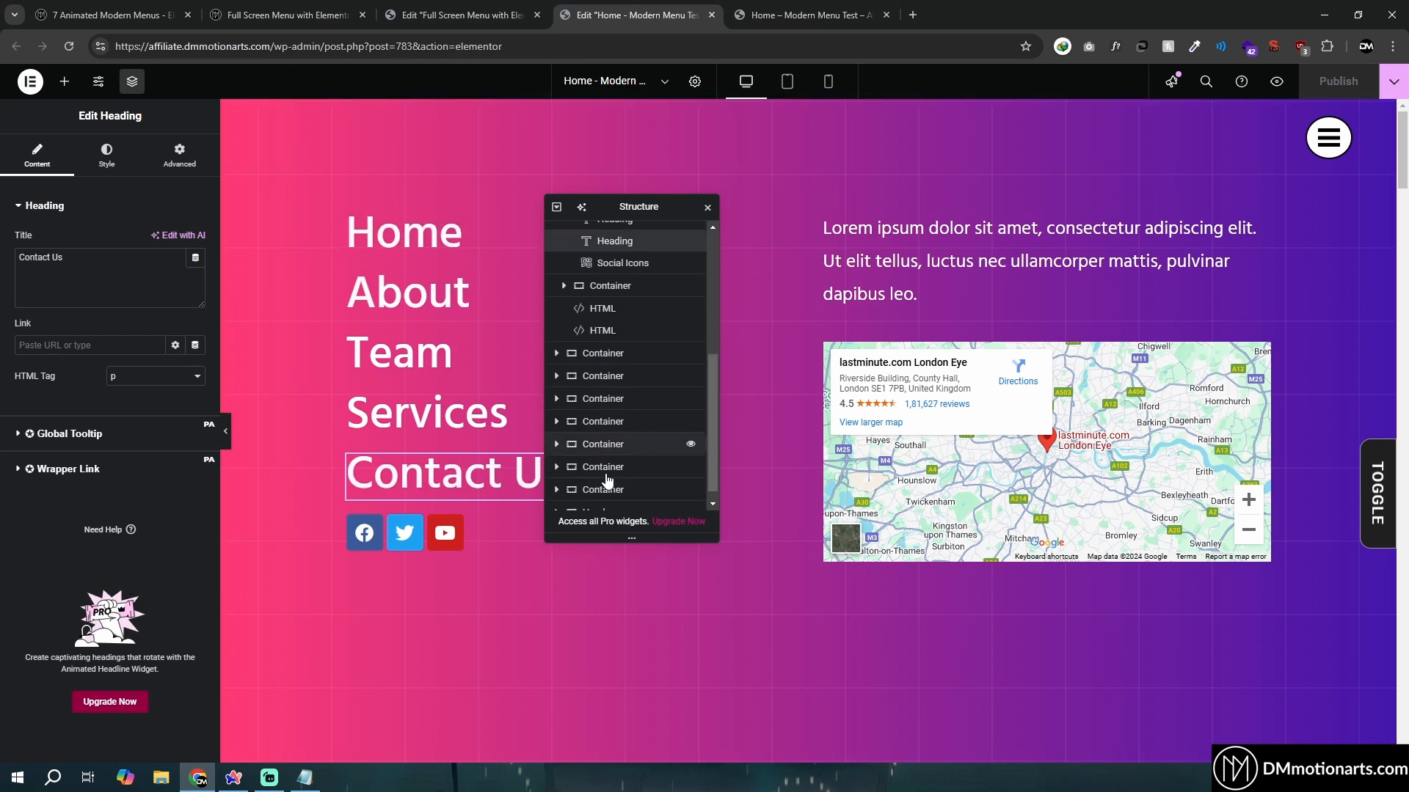
left_click(598, 308)
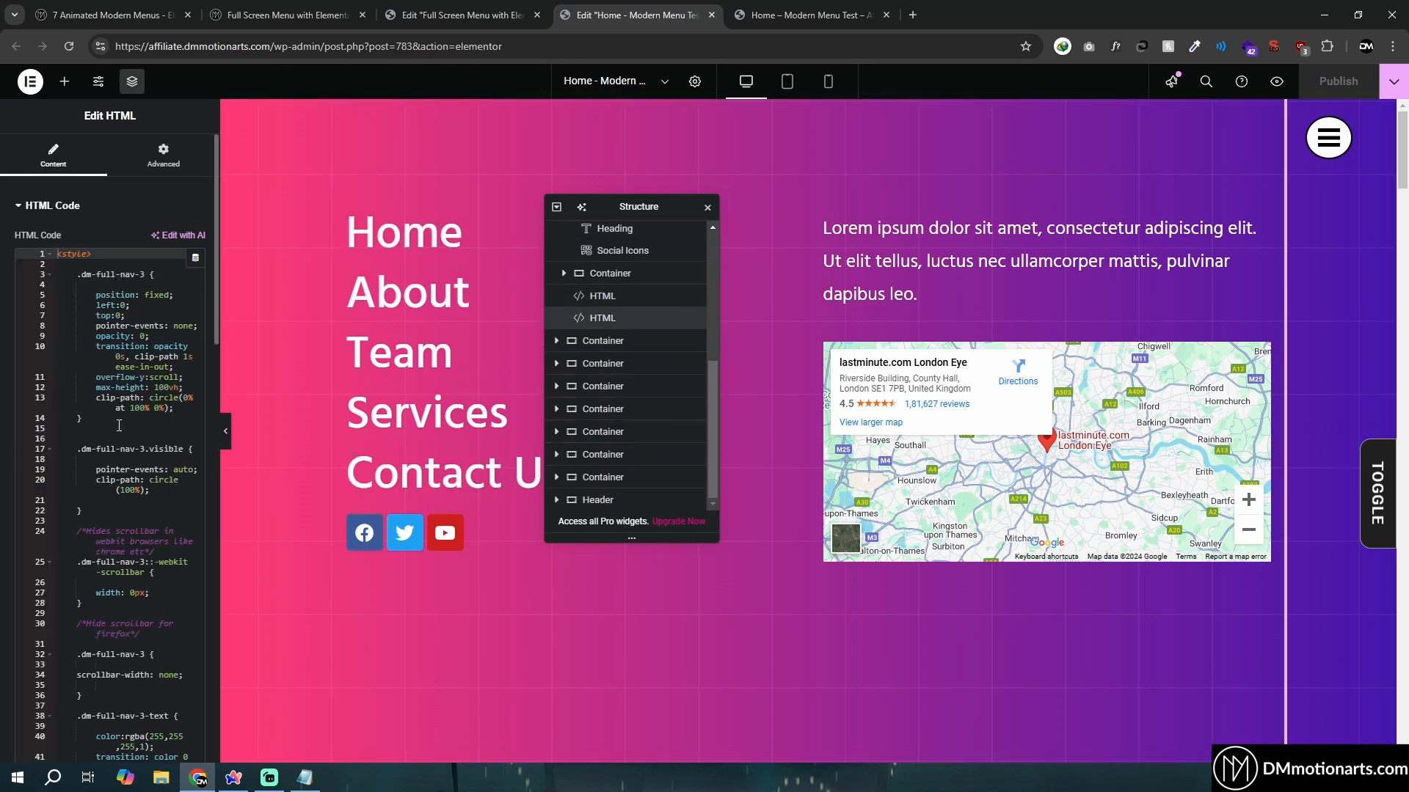
scroll(119, 425, "down", 5)
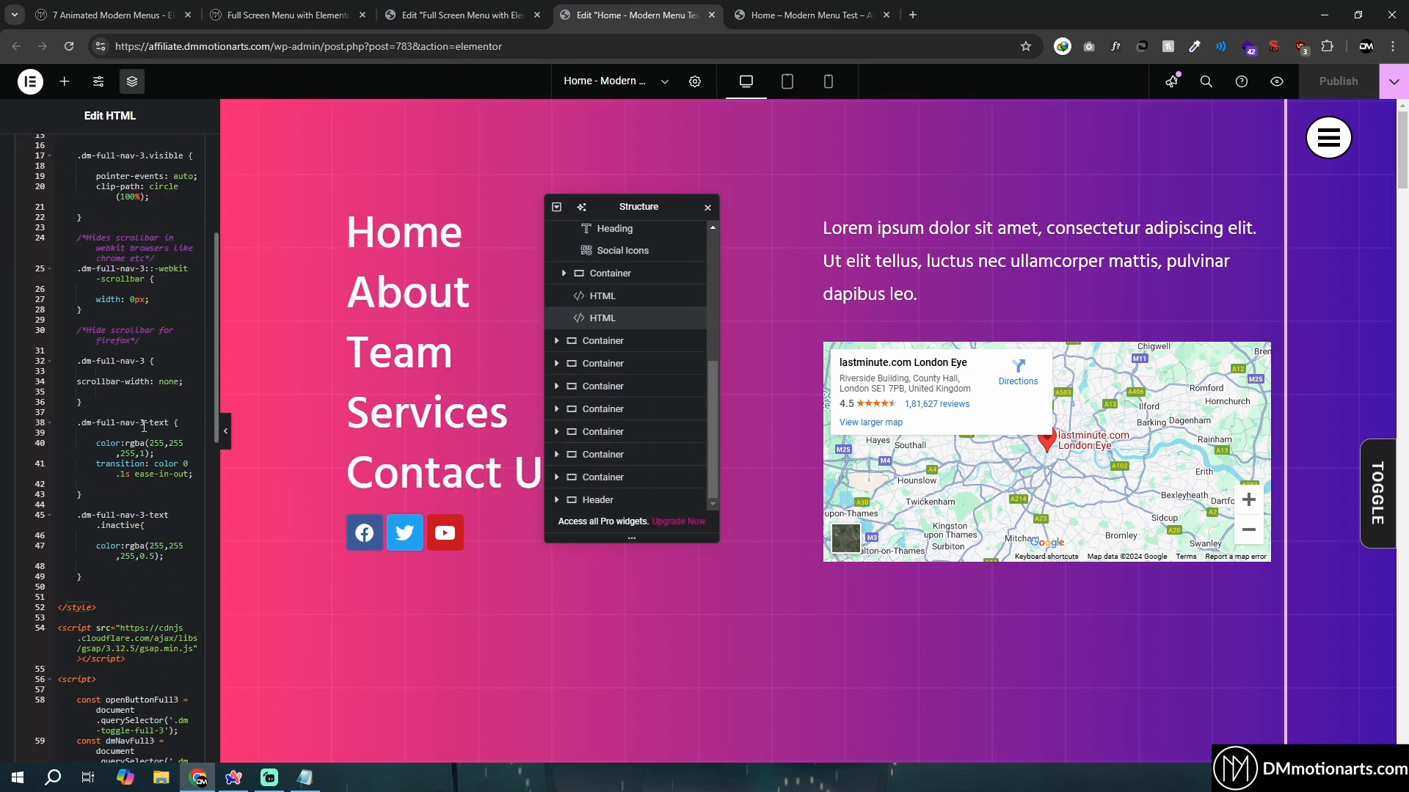
scroll(150, 453, "down", 2)
left_click_drag(91, 473, 161, 483)
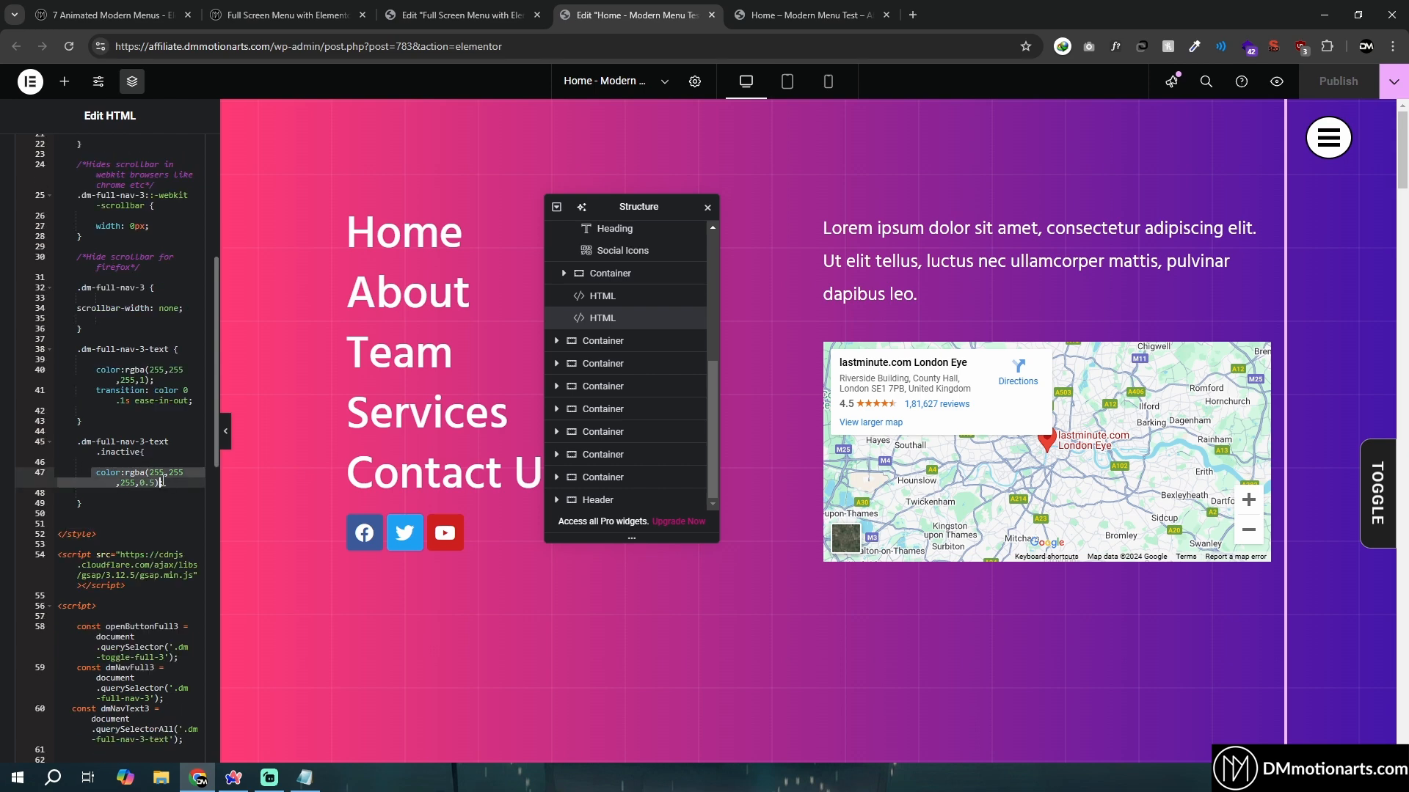
left_click(107, 441)
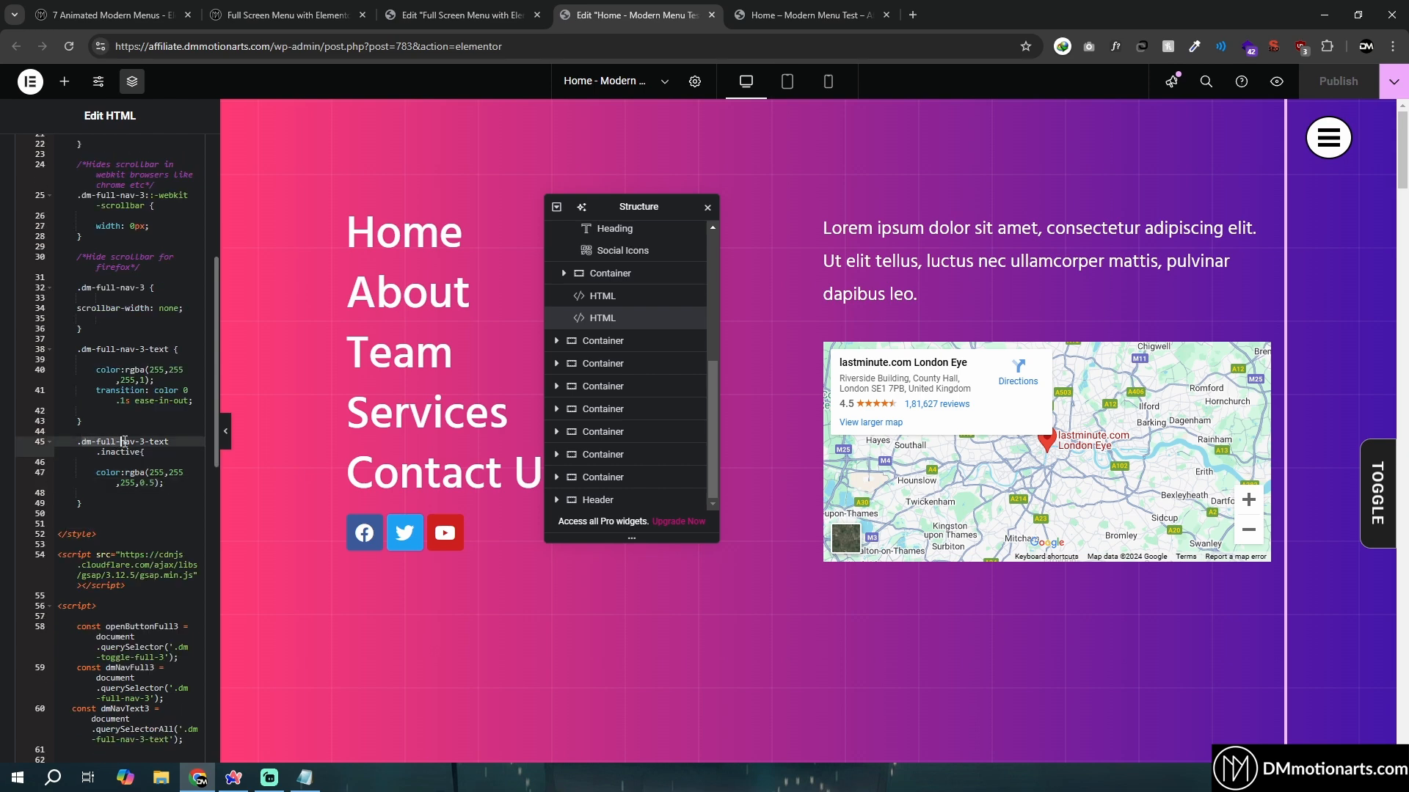
left_click(136, 453)
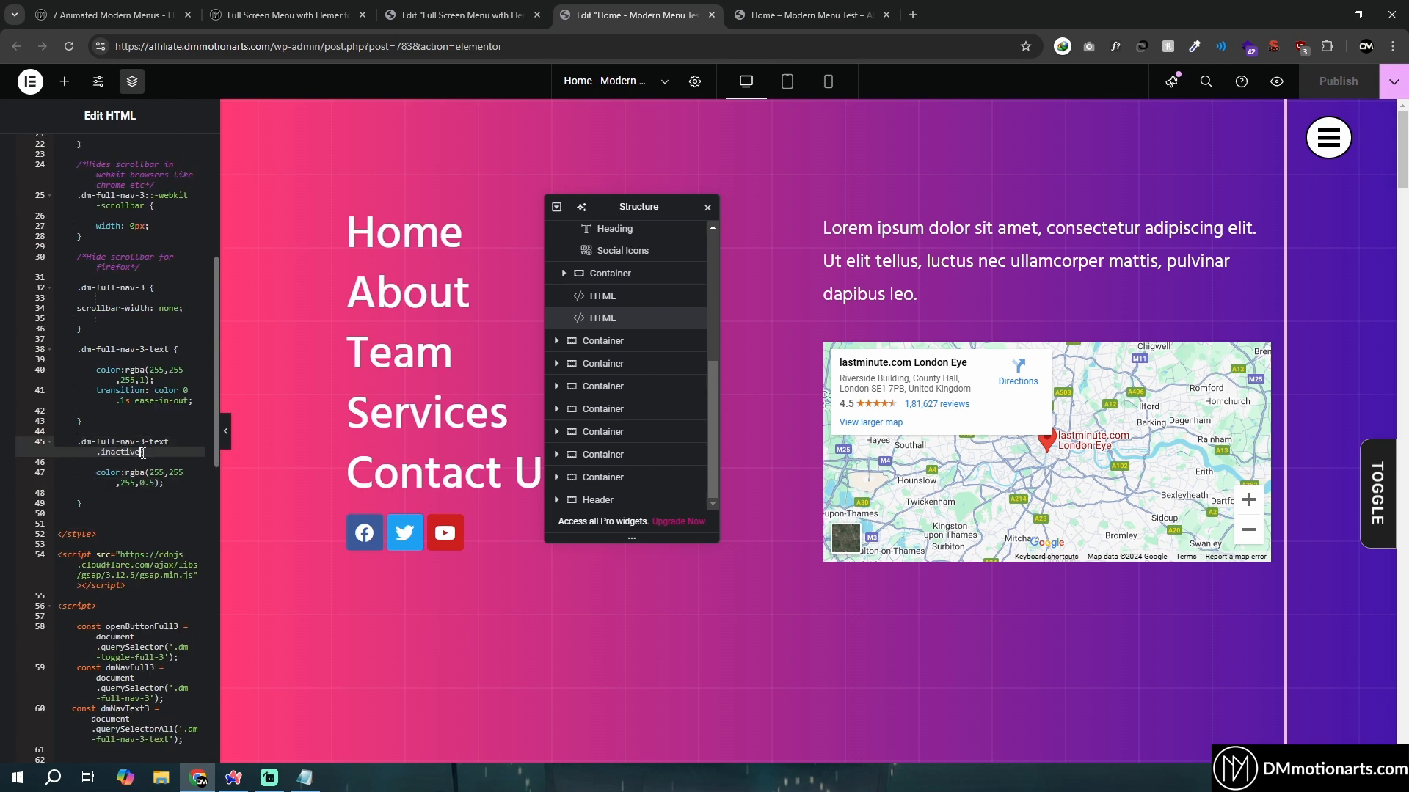
left_click_drag(96, 473, 180, 485)
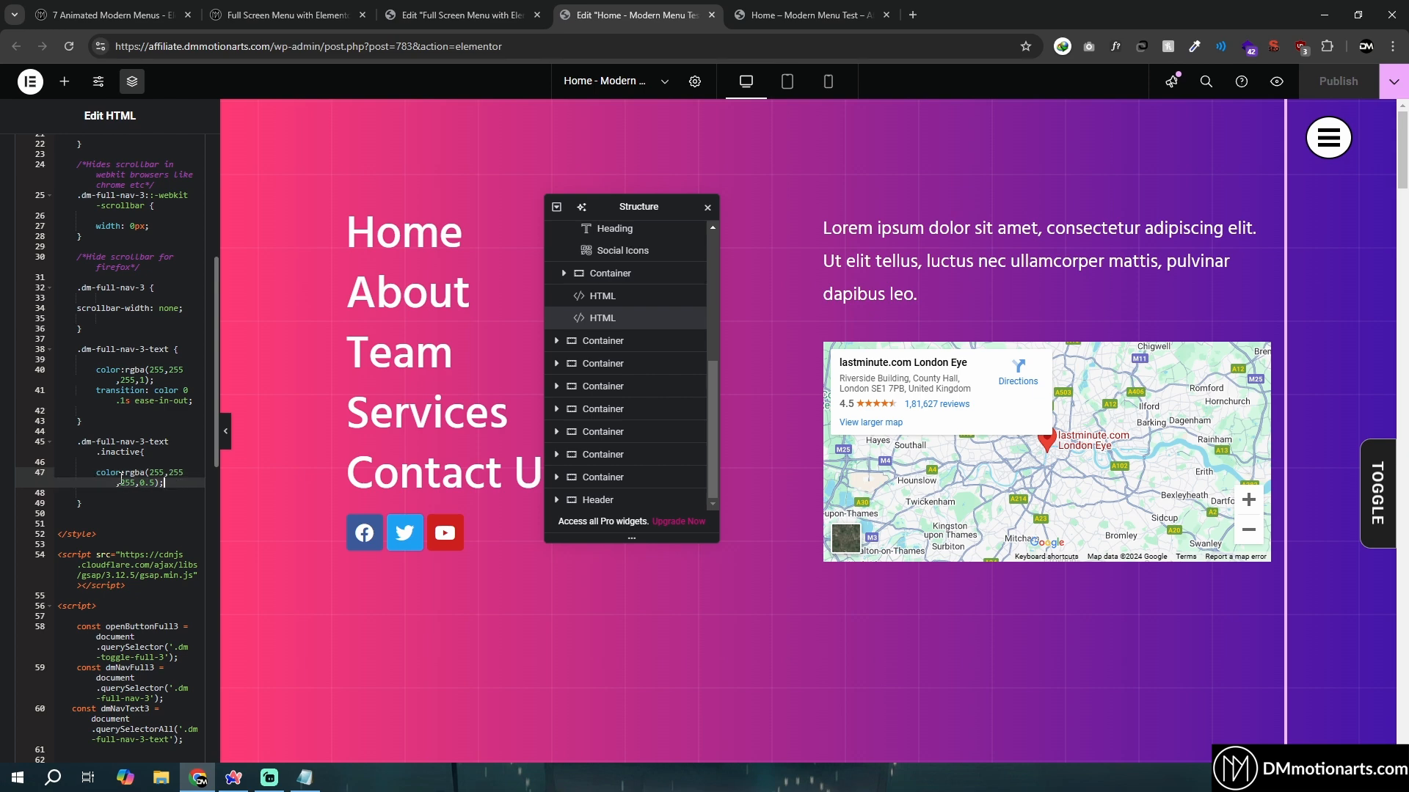
key("shift+Home")
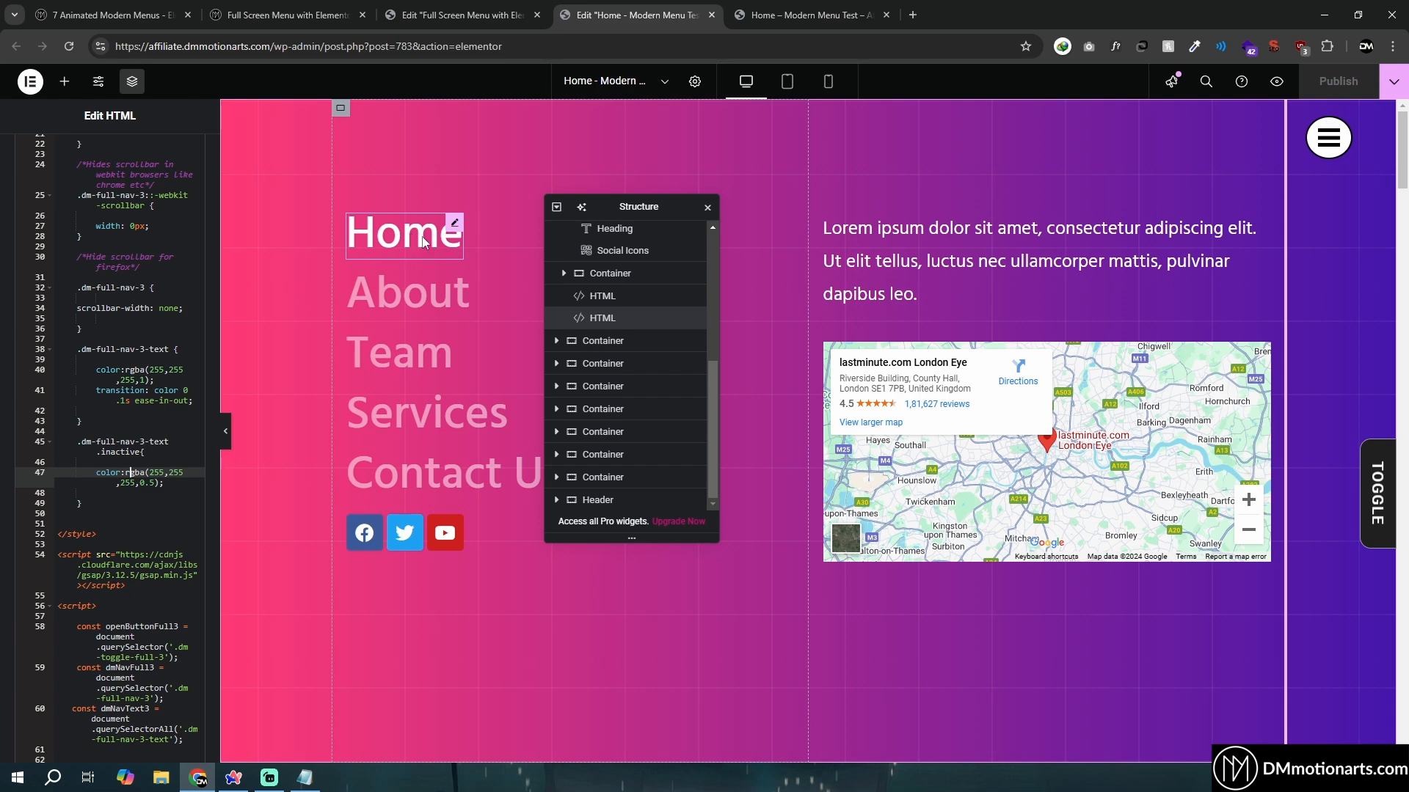
left_click(144, 482)
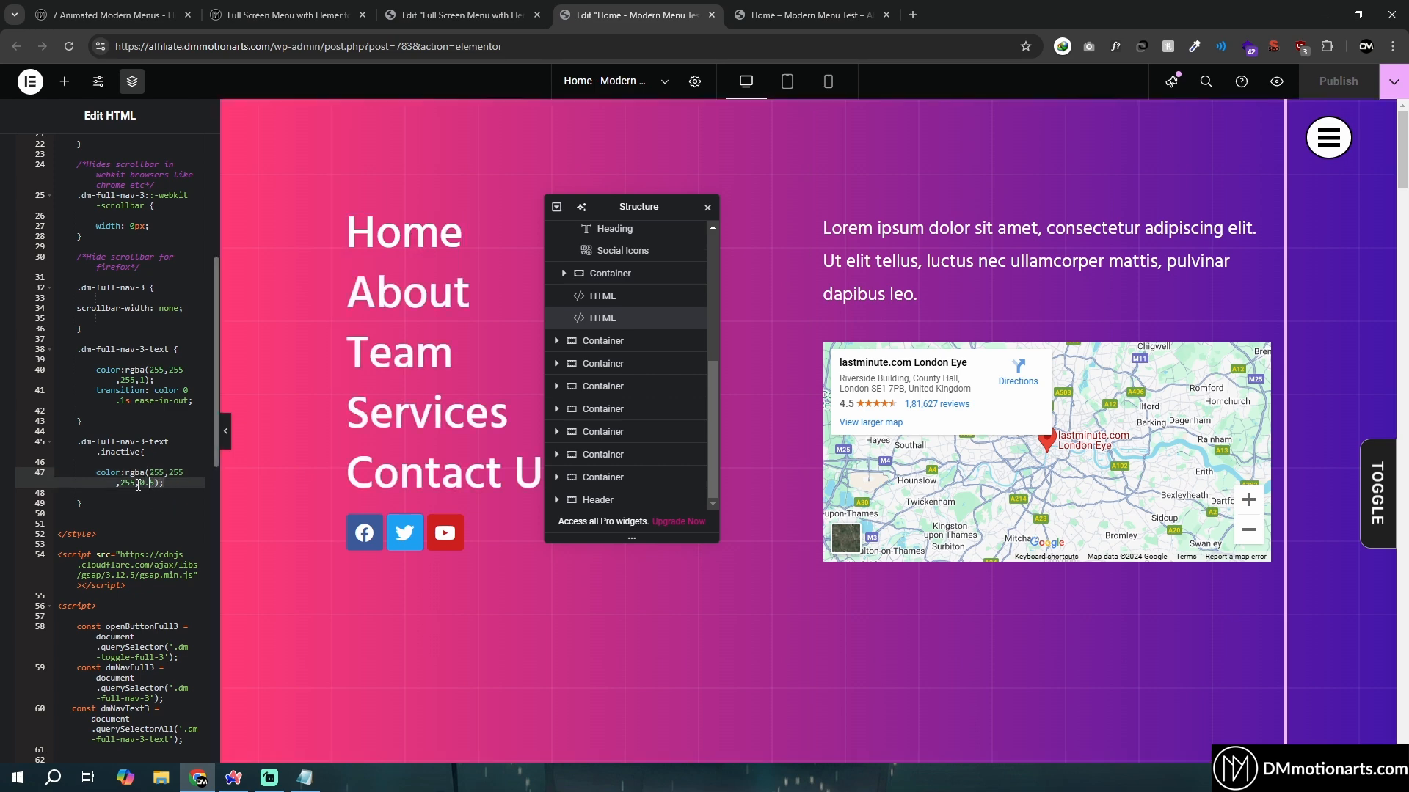
left_click_drag(138, 484, 171, 485)
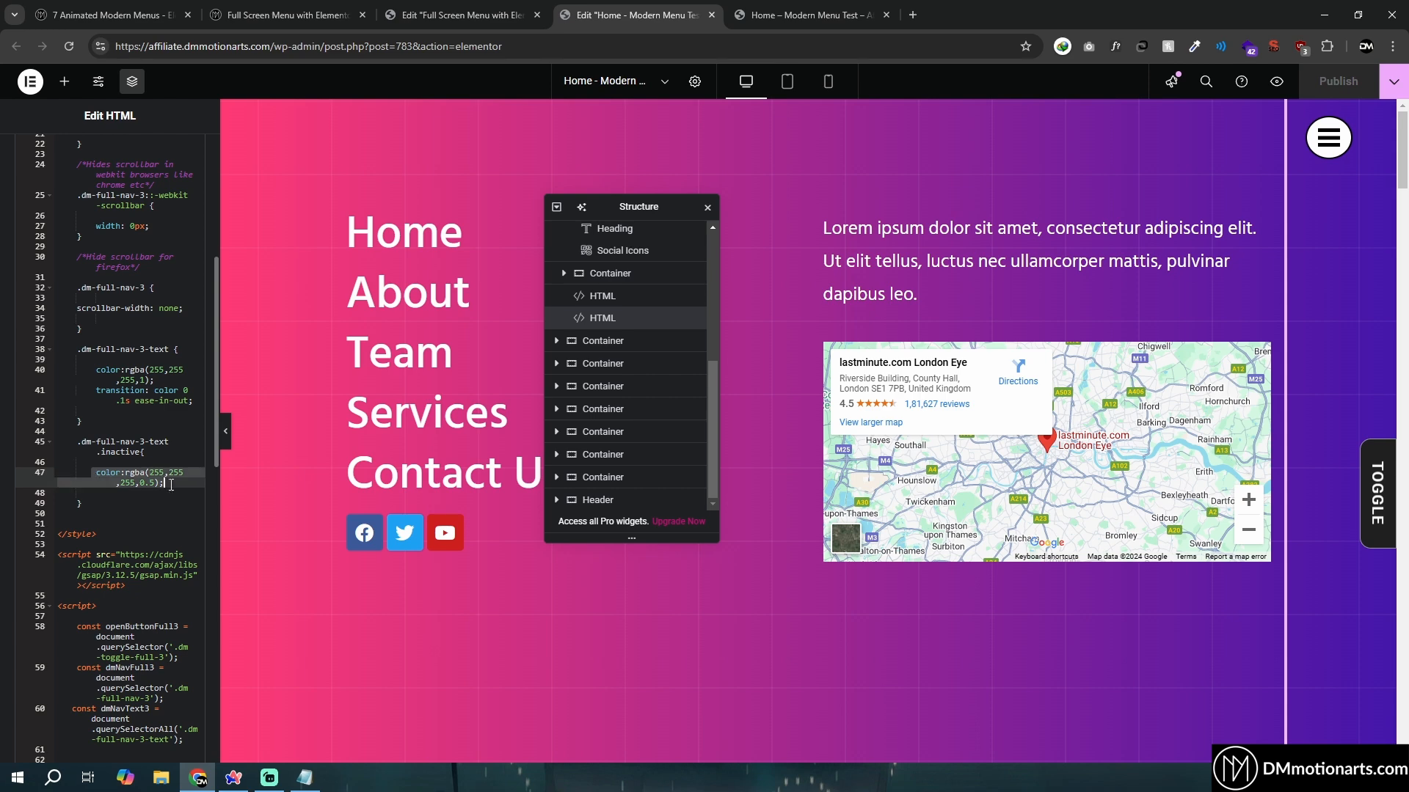
left_click(98, 472, "shift")
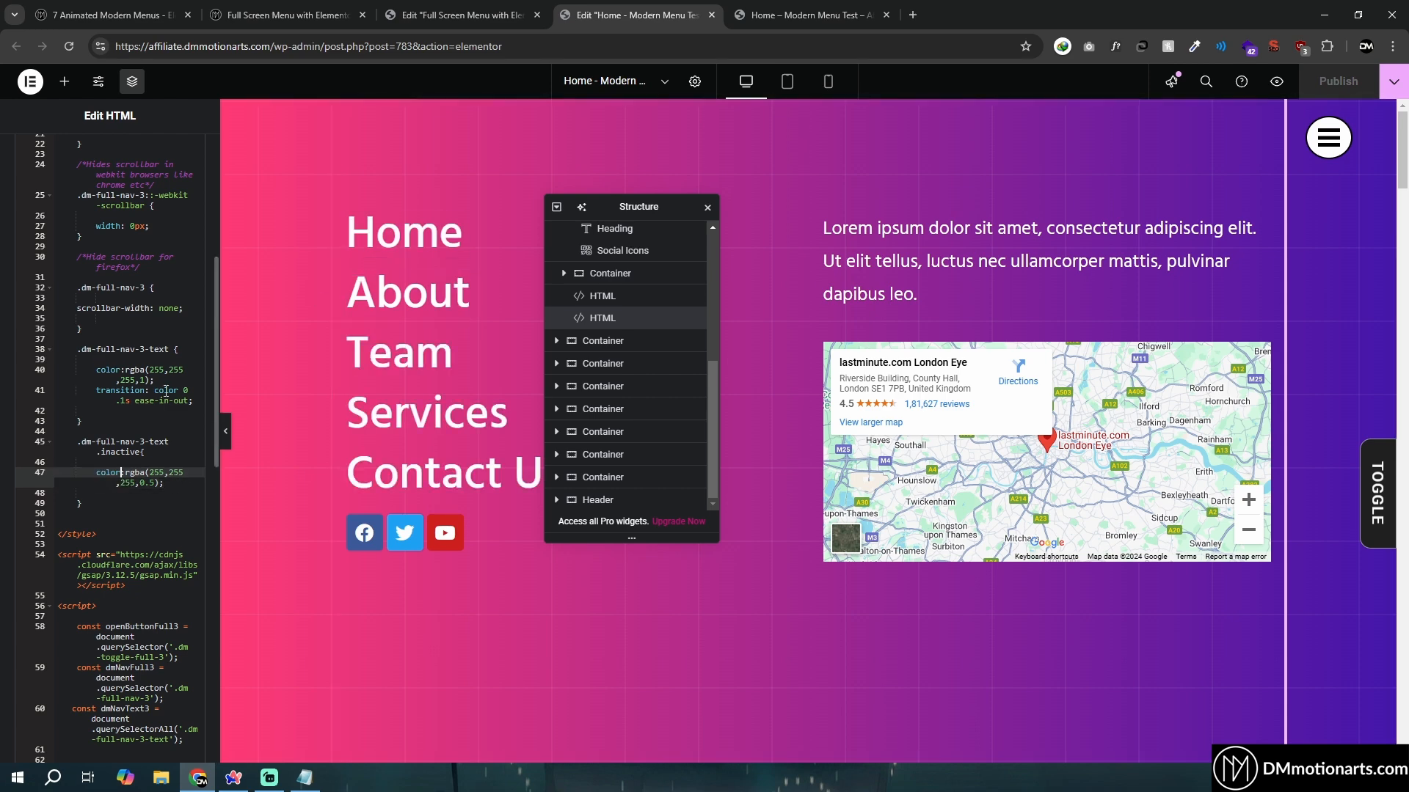
left_click_drag(82, 368, 171, 370)
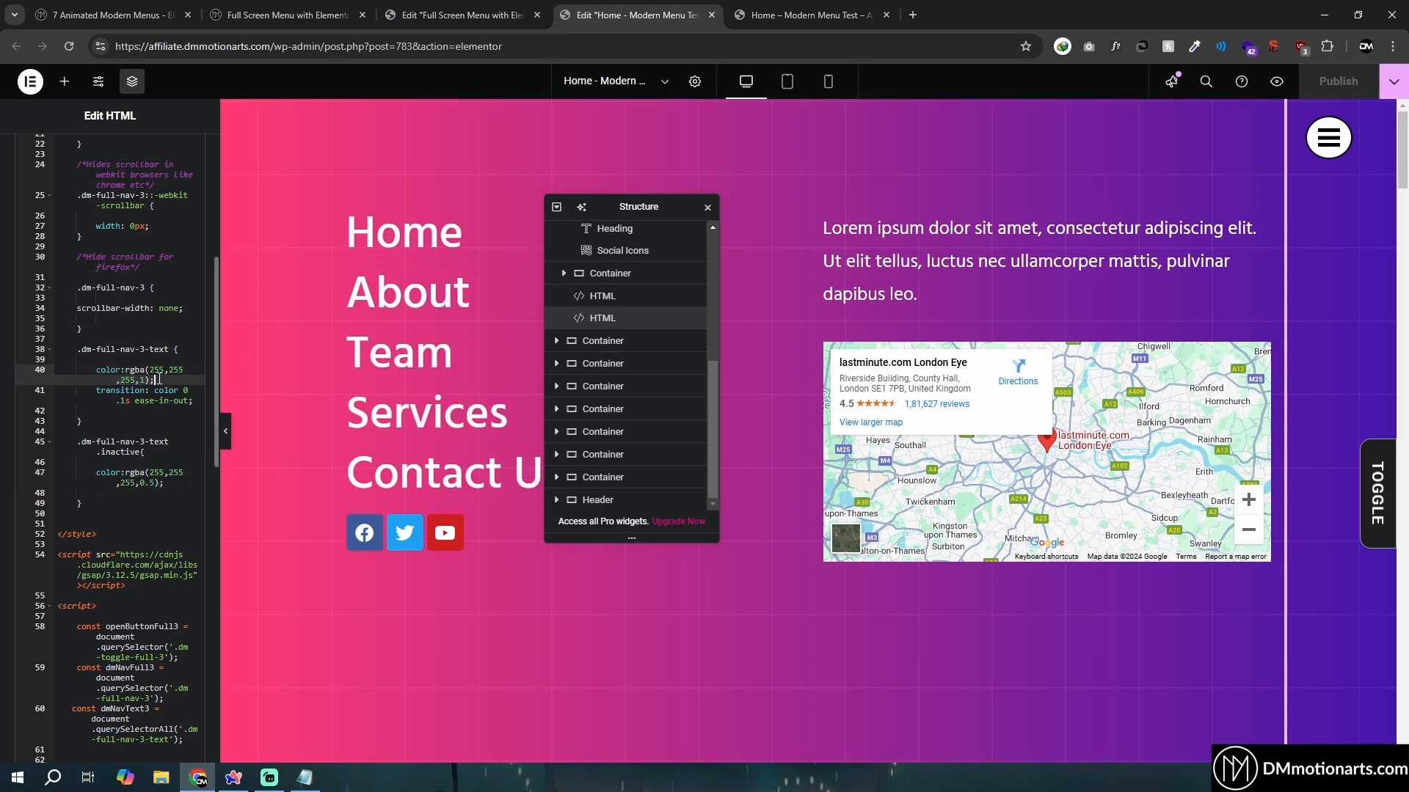
left_click(98, 369, "shift")
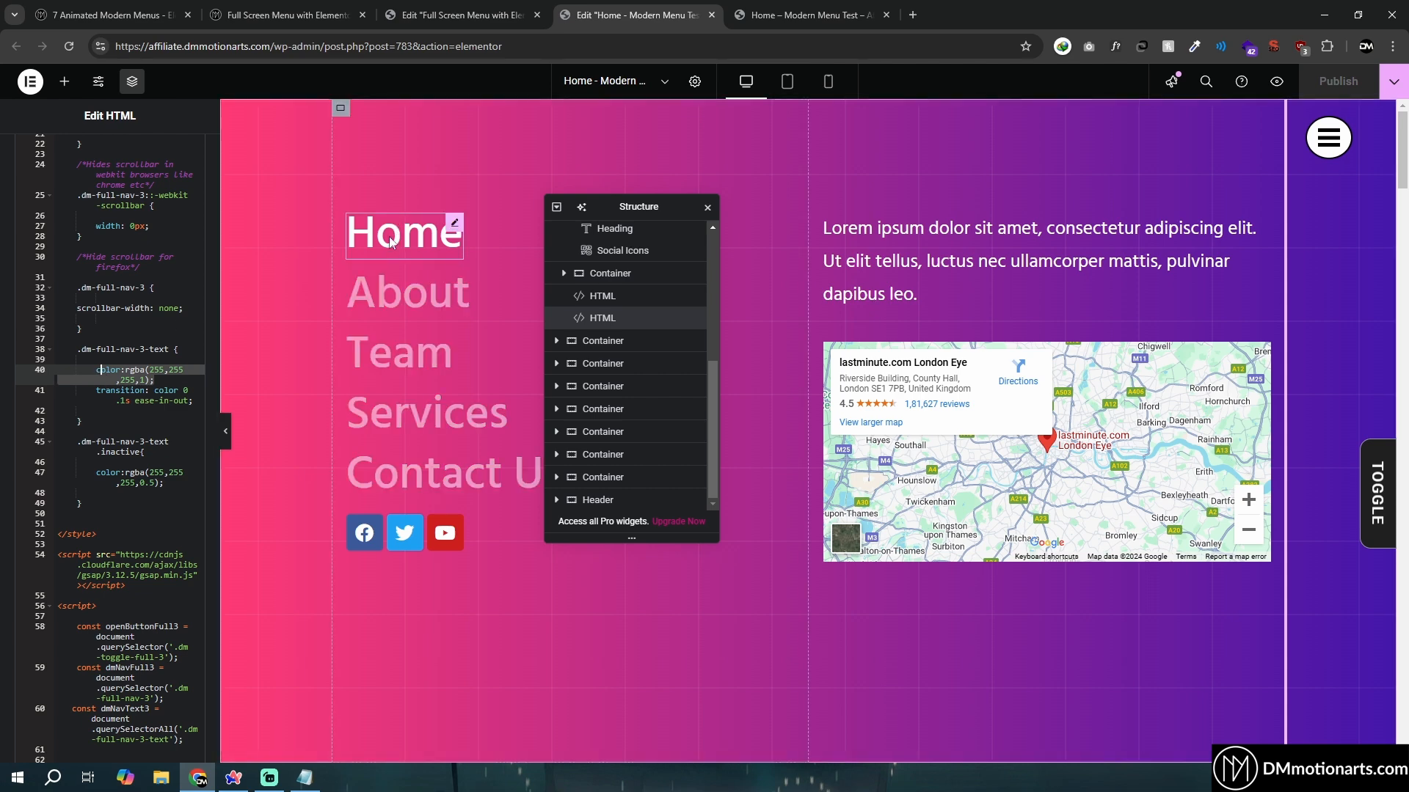
left_click_drag(95, 470, 165, 482)
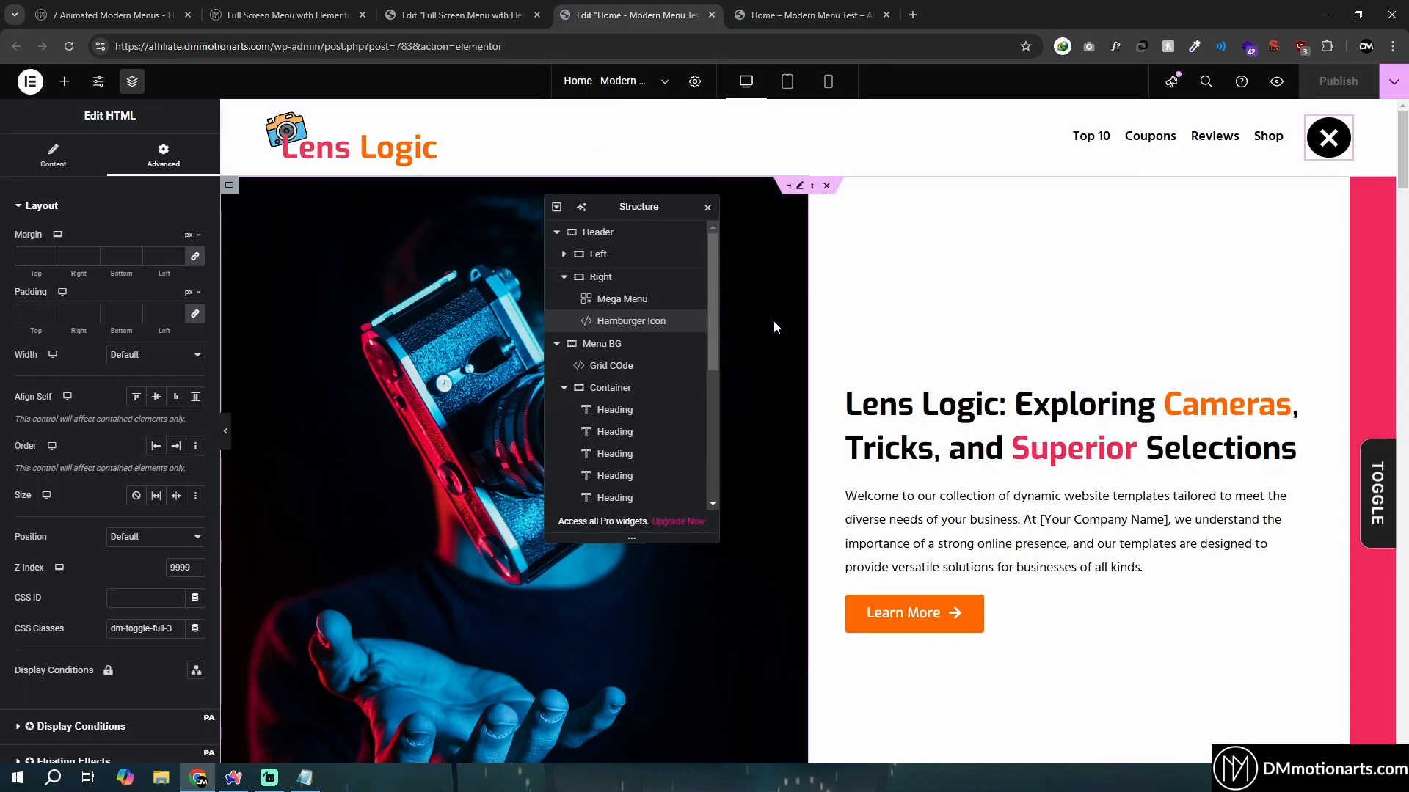
Copy the Hamburger Icon widget and add an empty column-direction Flexbox container directly below the Header
right_click(643, 321)
left_click(685, 377)
left_click_drag(640, 206, 1026, 287)
left_click(788, 187)
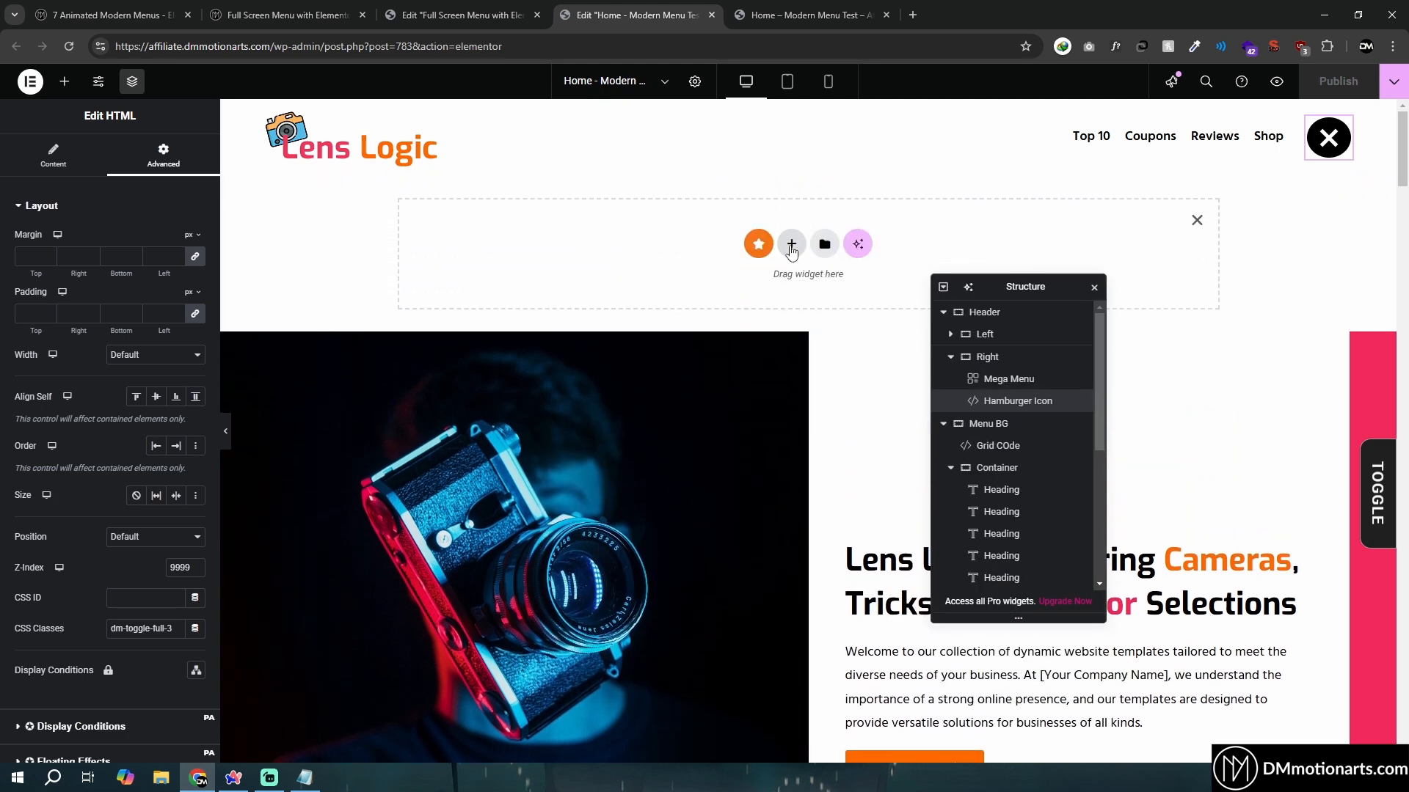
left_click(760, 240)
left_click(594, 285)
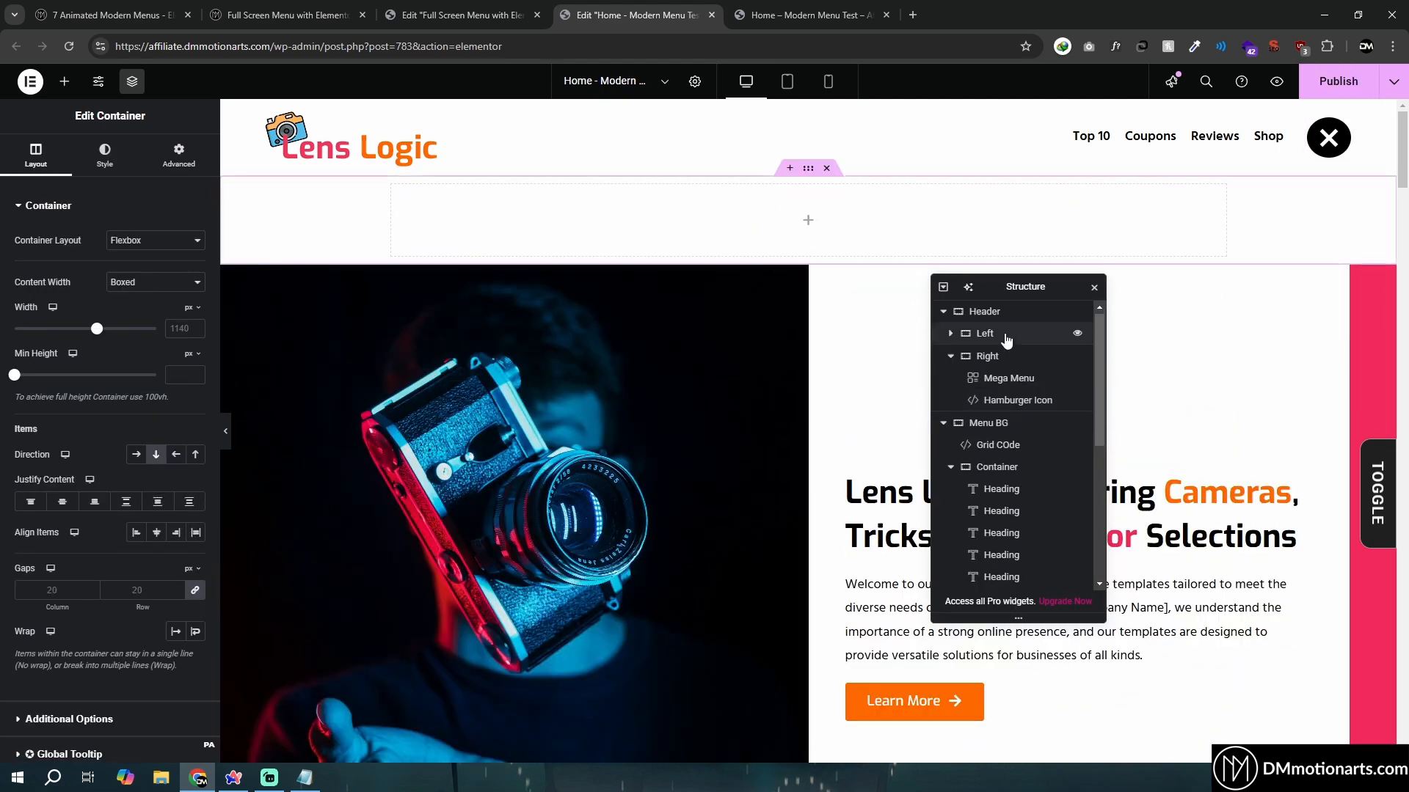
Move the new empty container between the Header and Menu BG, and paste the copied Hamburger Icon widget into it
scroll(979, 426, "up", 5)
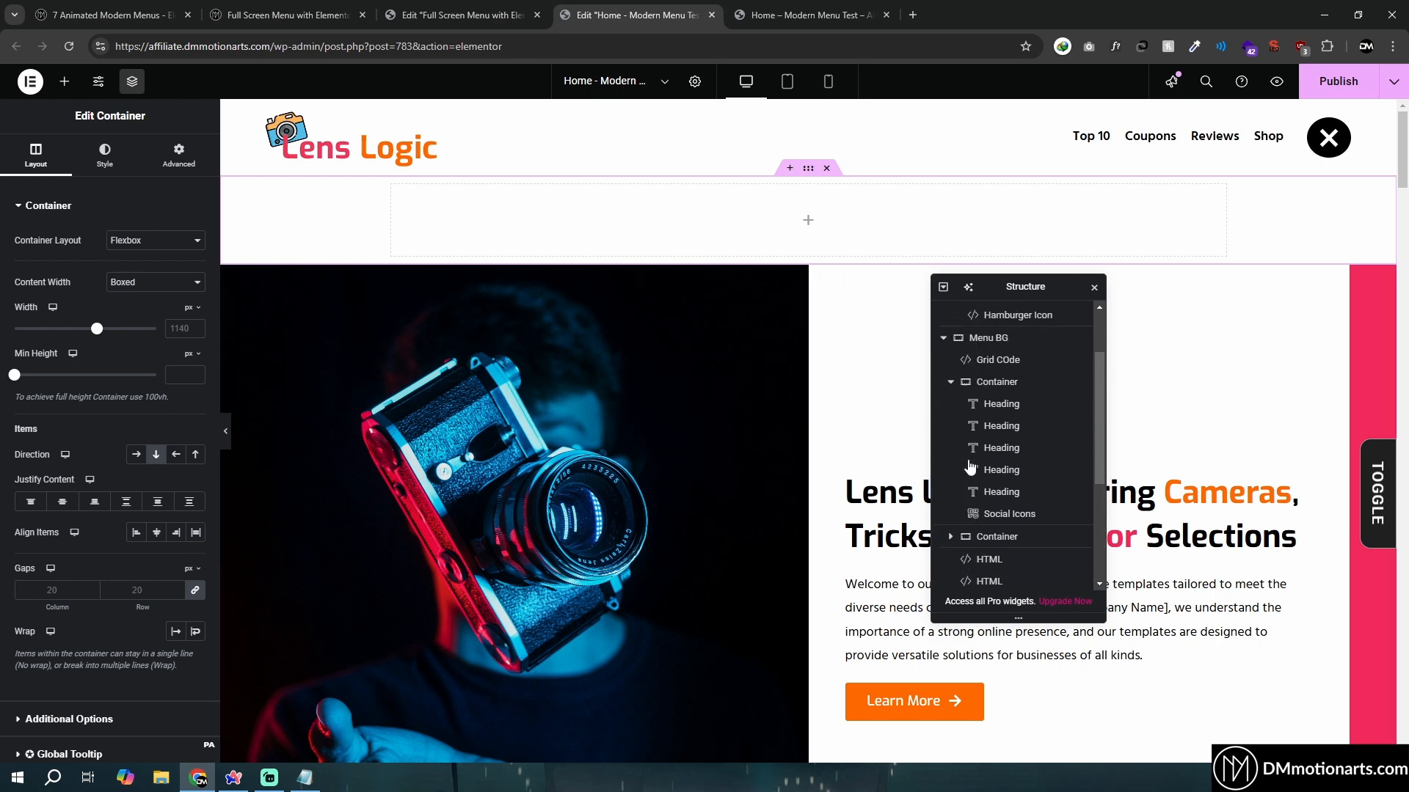
left_click(943, 313)
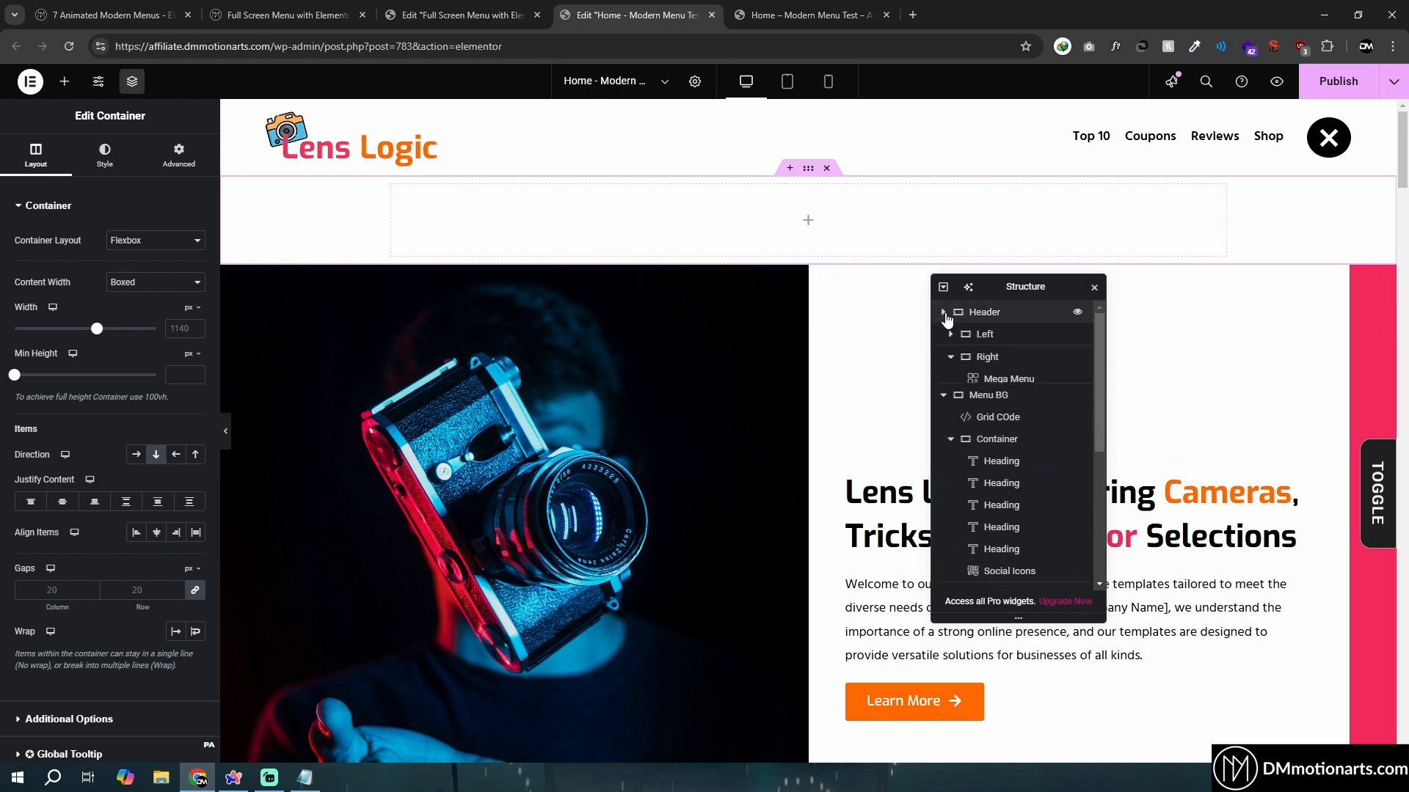
left_click(944, 336)
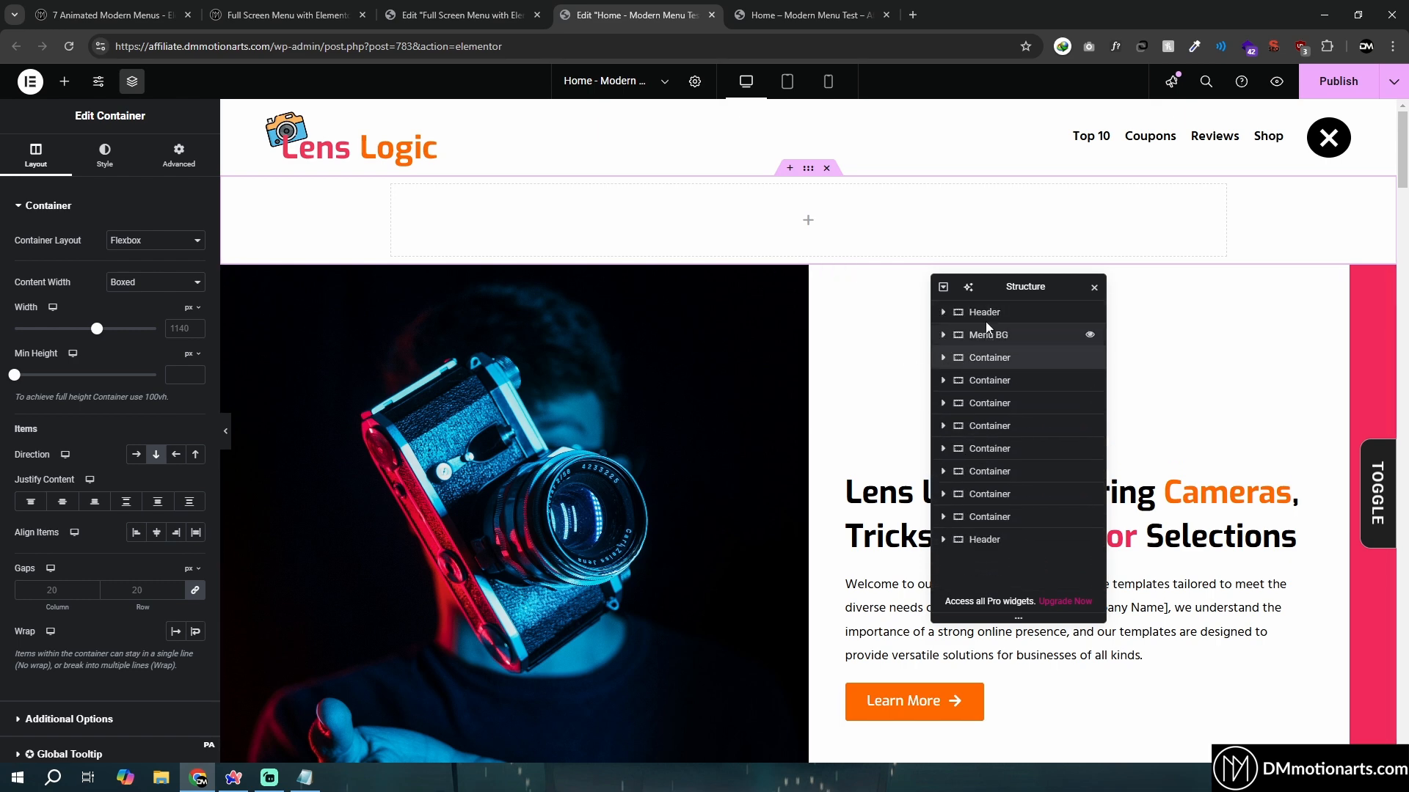
left_click_drag(987, 357, 957, 335)
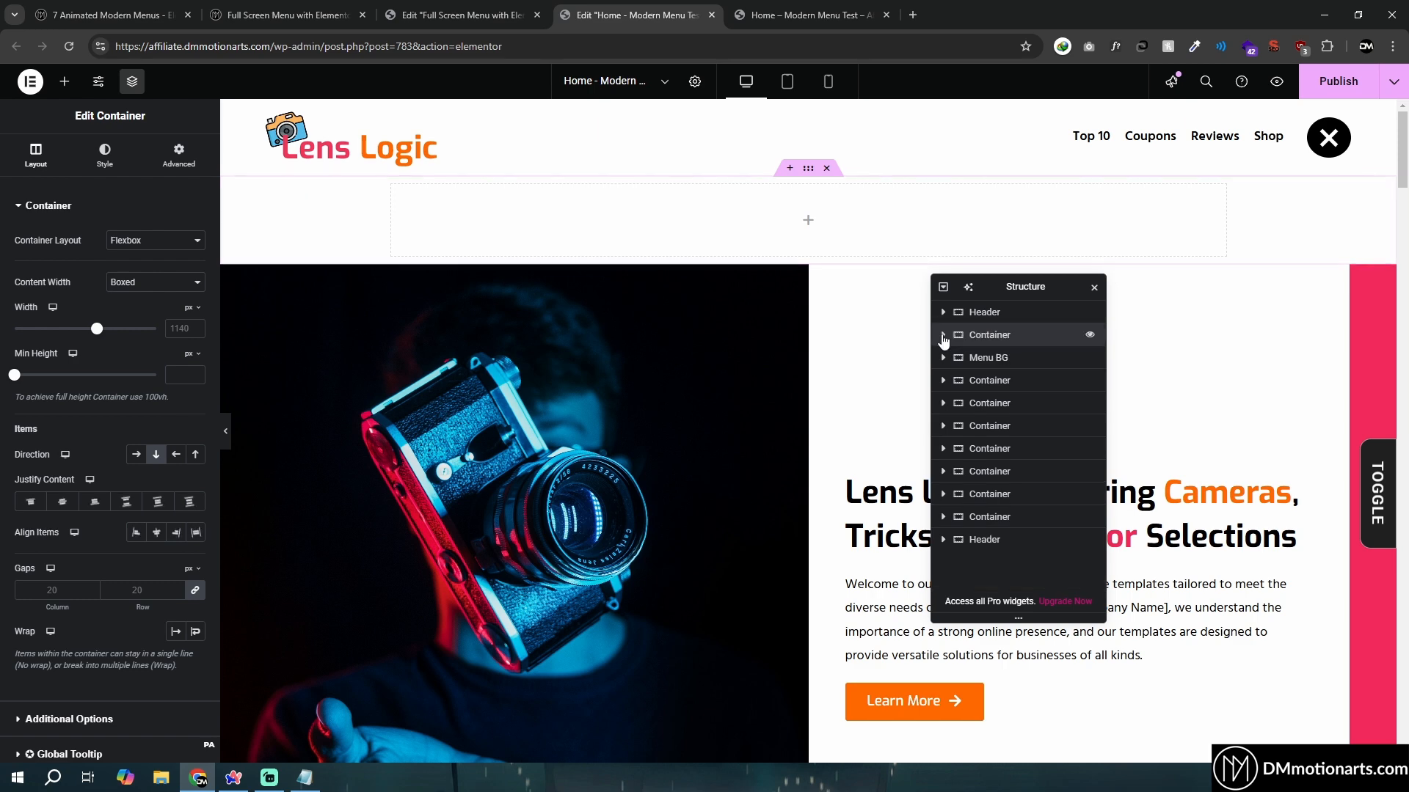
left_click(944, 334)
right_click(662, 214)
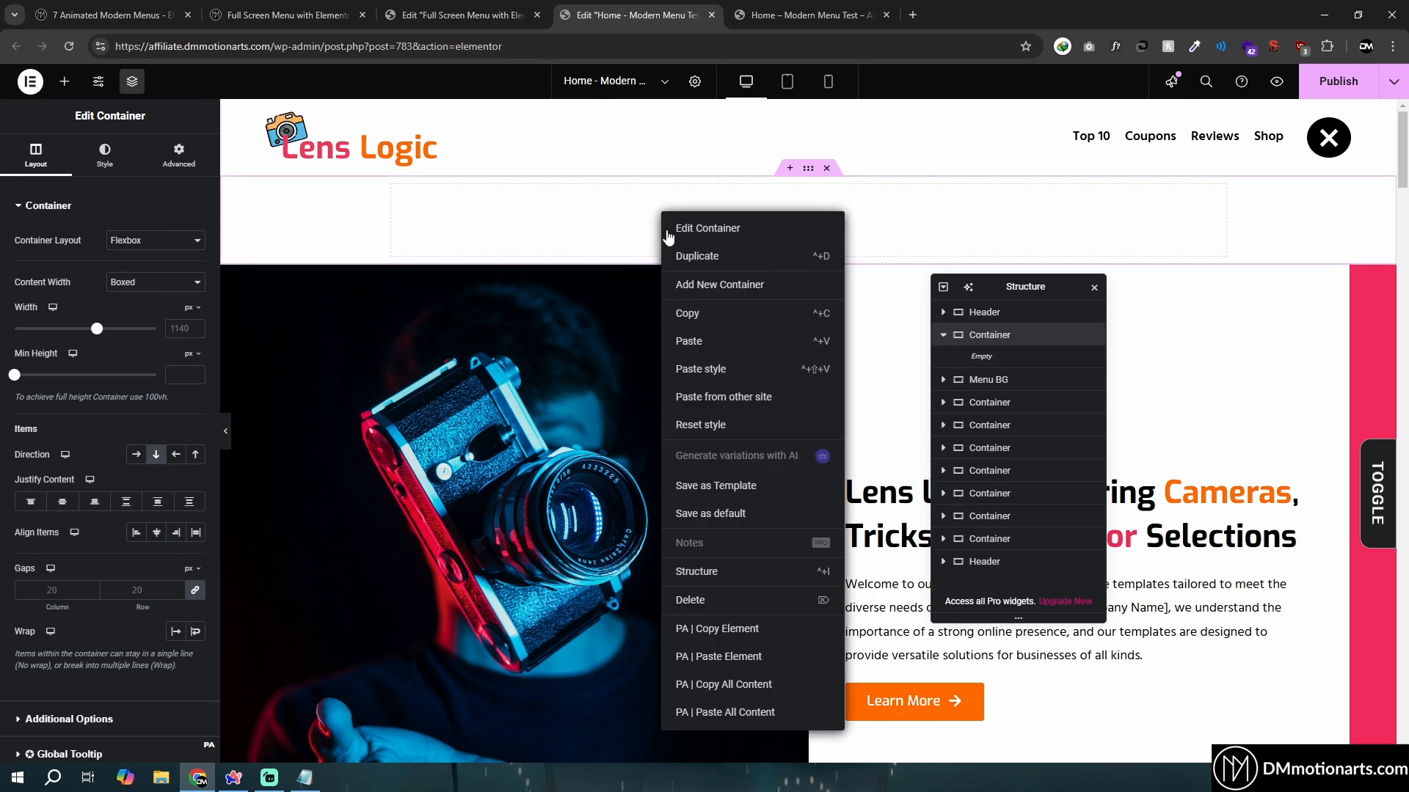
left_click(694, 341)
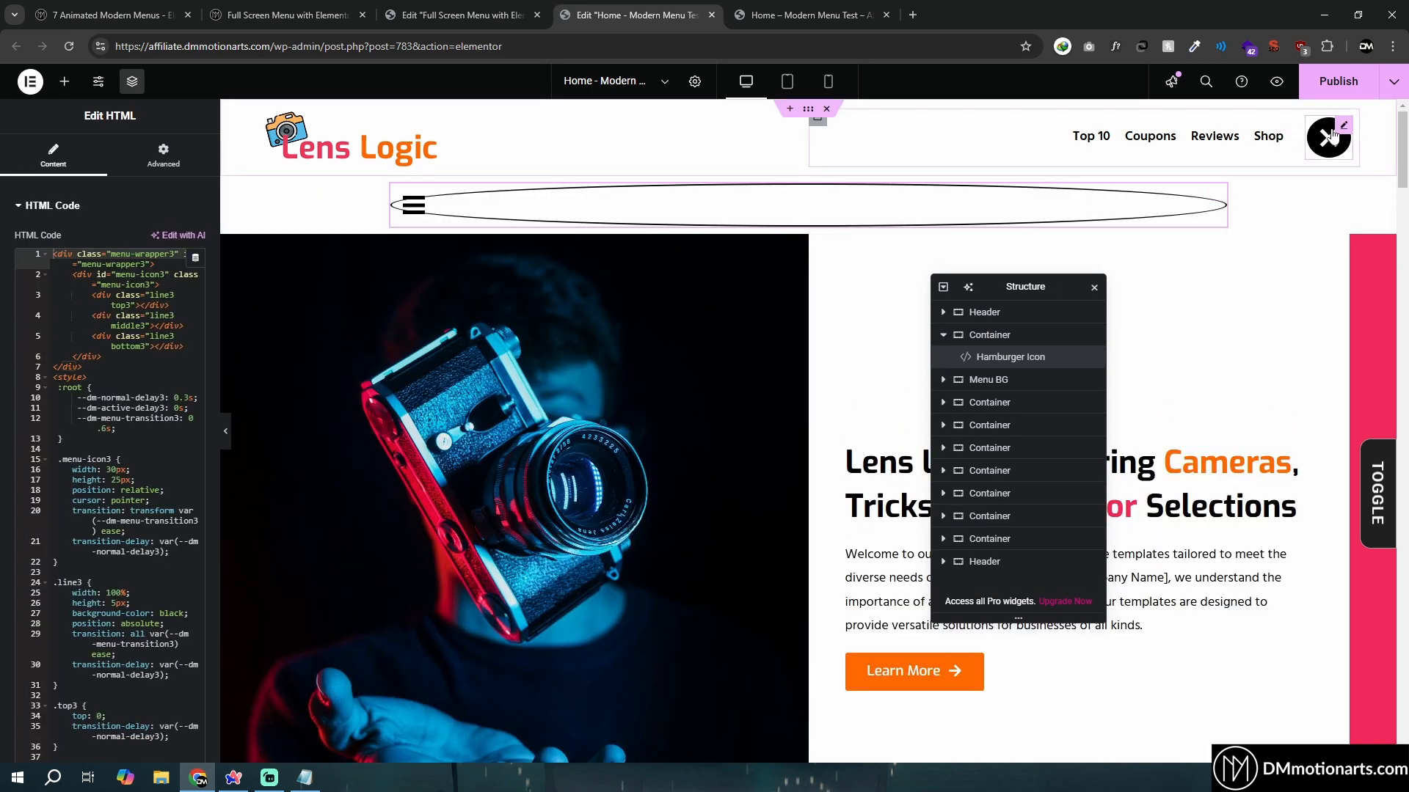
Delete the original Hamburger Icon from the Header's Right container and hide Menu BG in the editor
left_click(1343, 130)
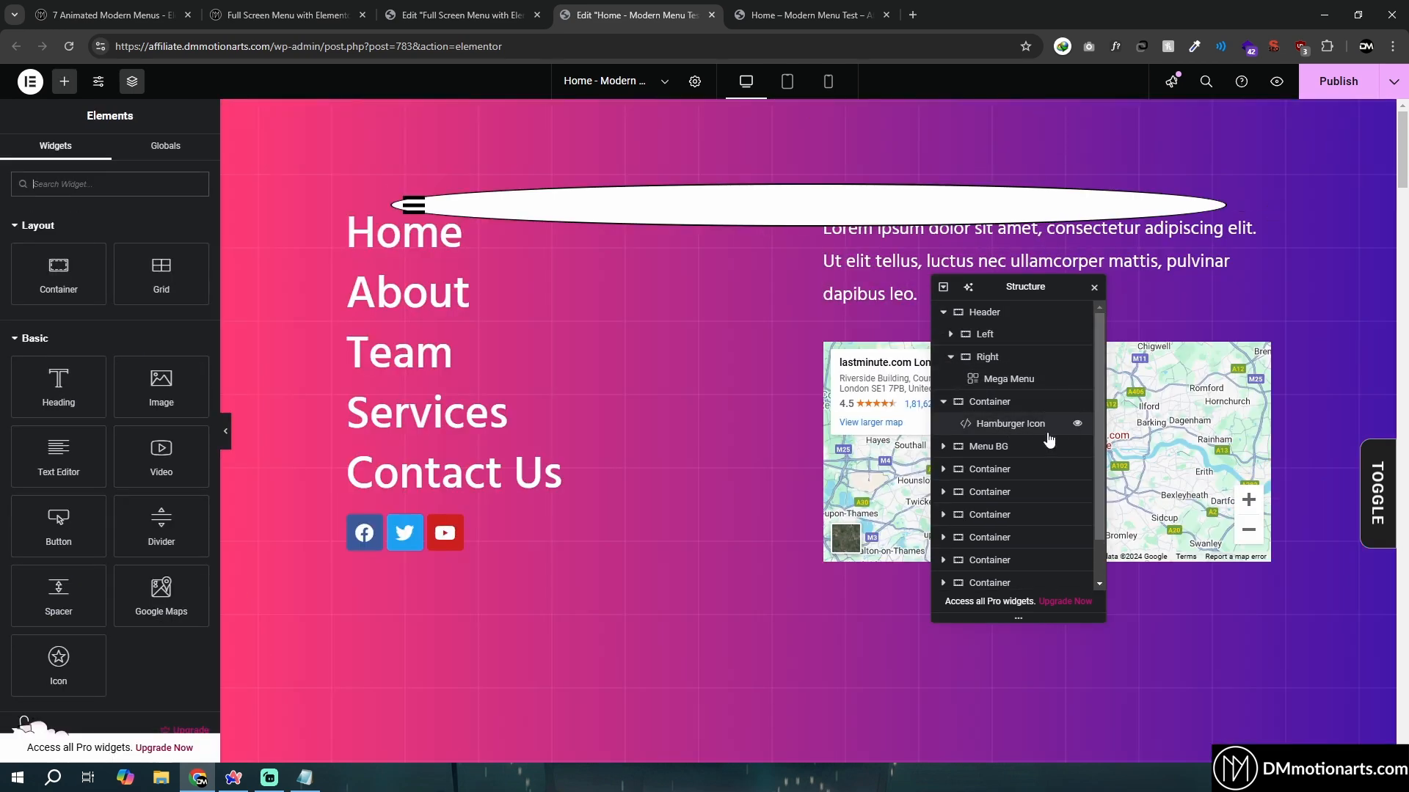
left_click(1077, 447)
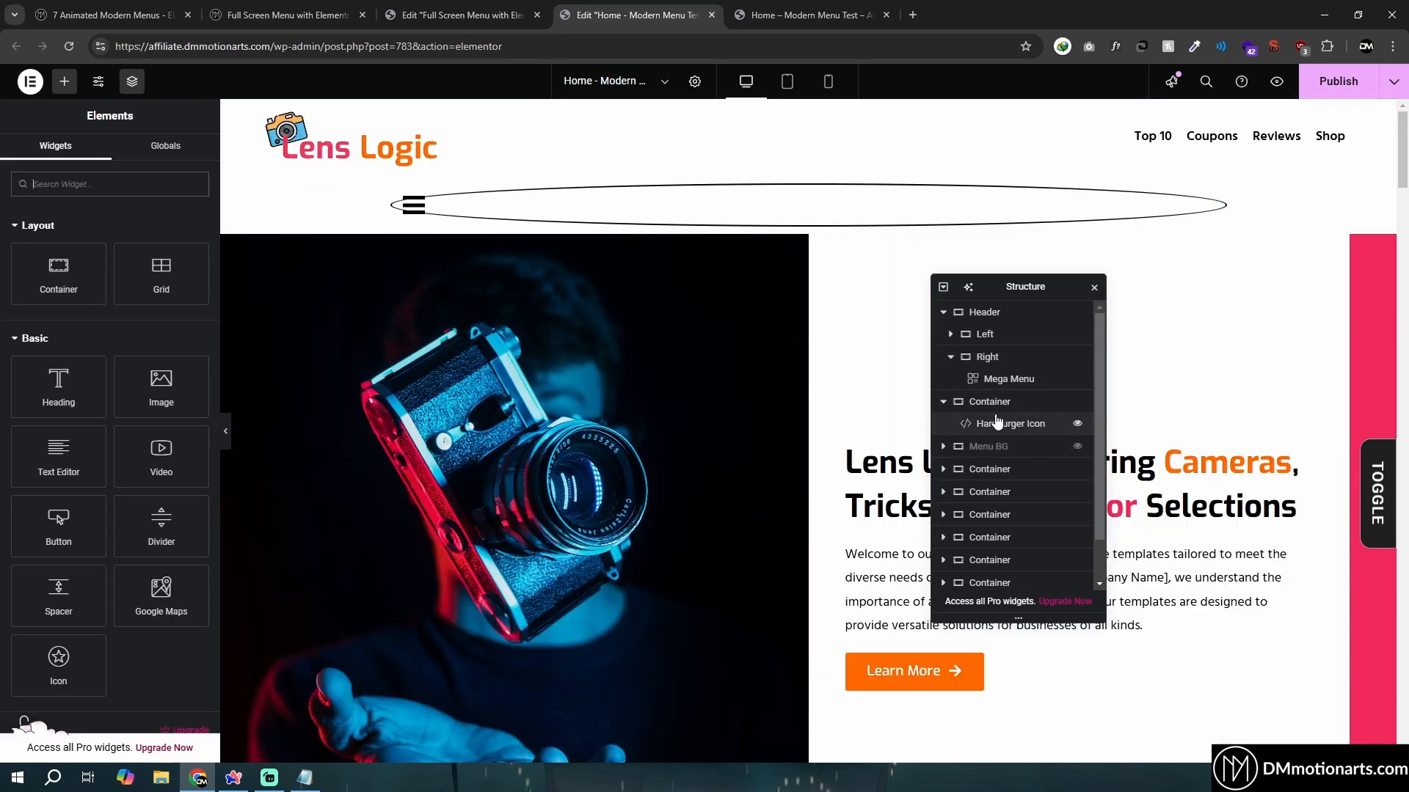
left_click(944, 312)
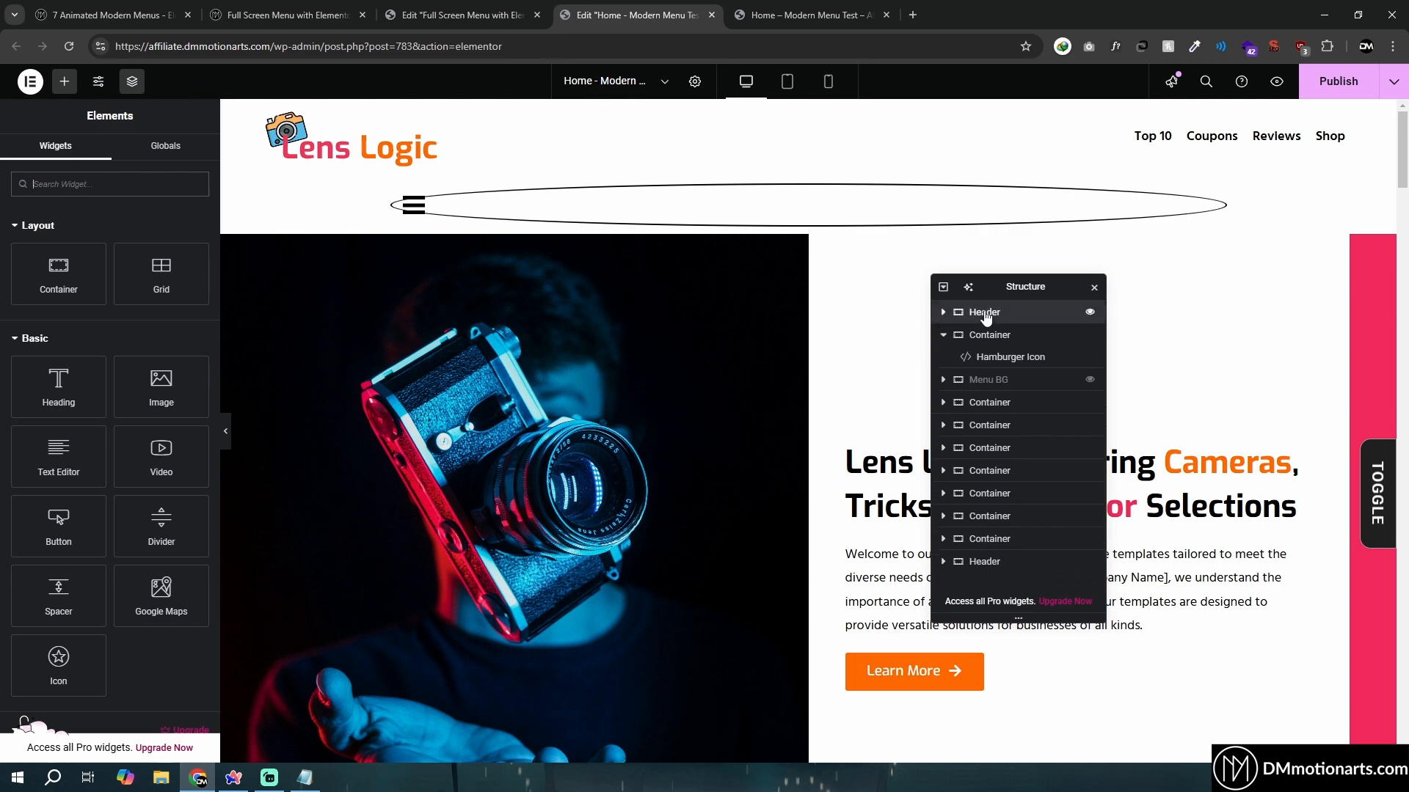
Set the upper Header container's position to Fixed with a z-index of 9999
left_click(968, 313)
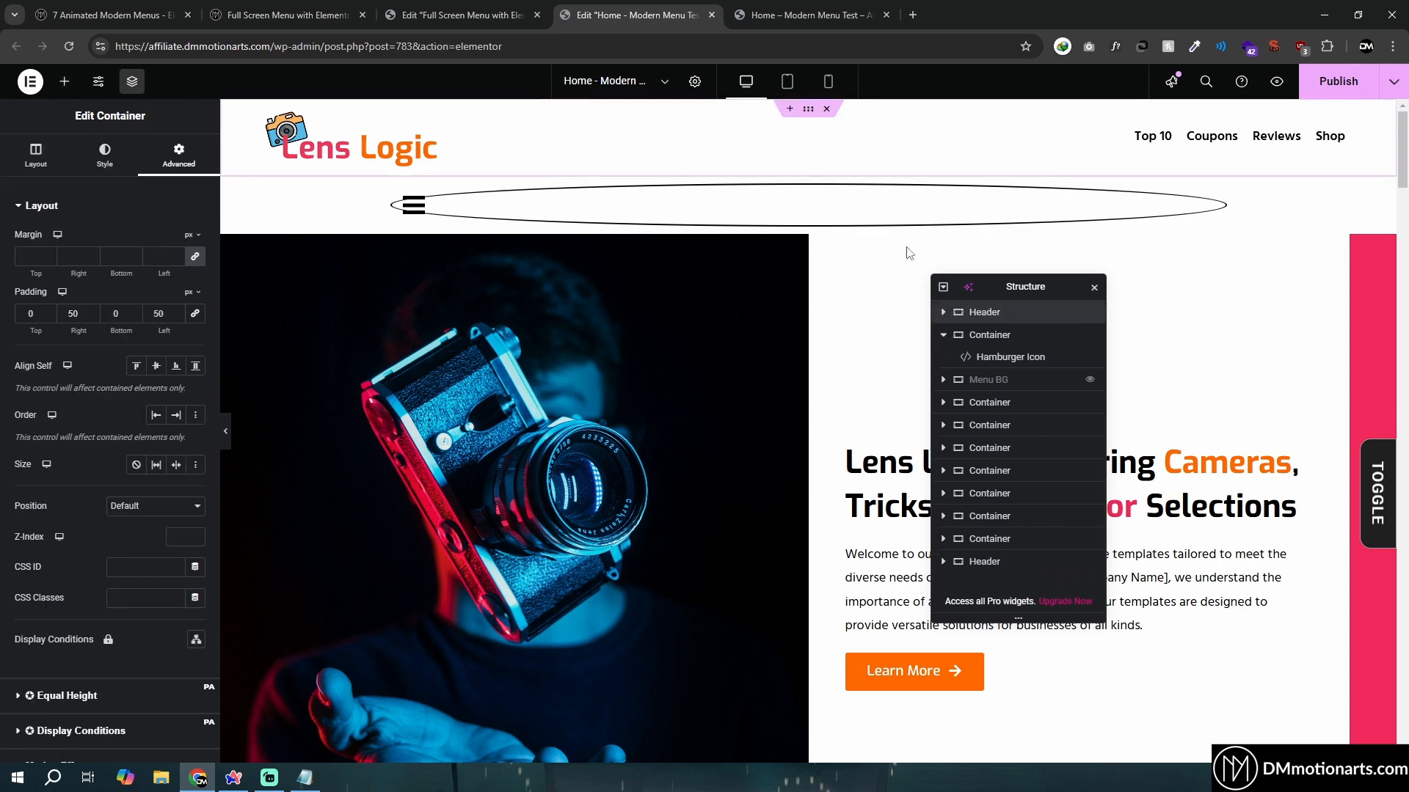
left_click(992, 336)
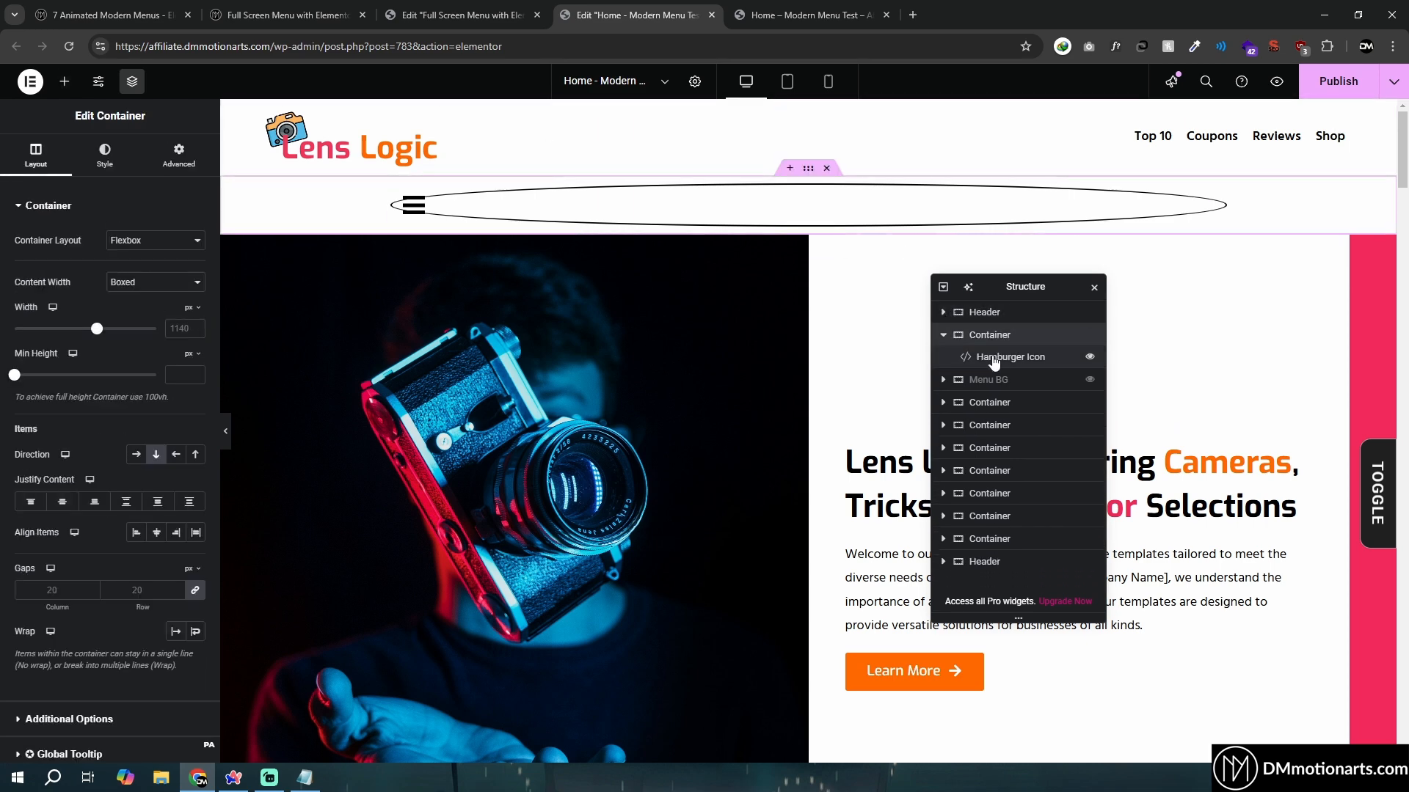
left_click(1002, 361)
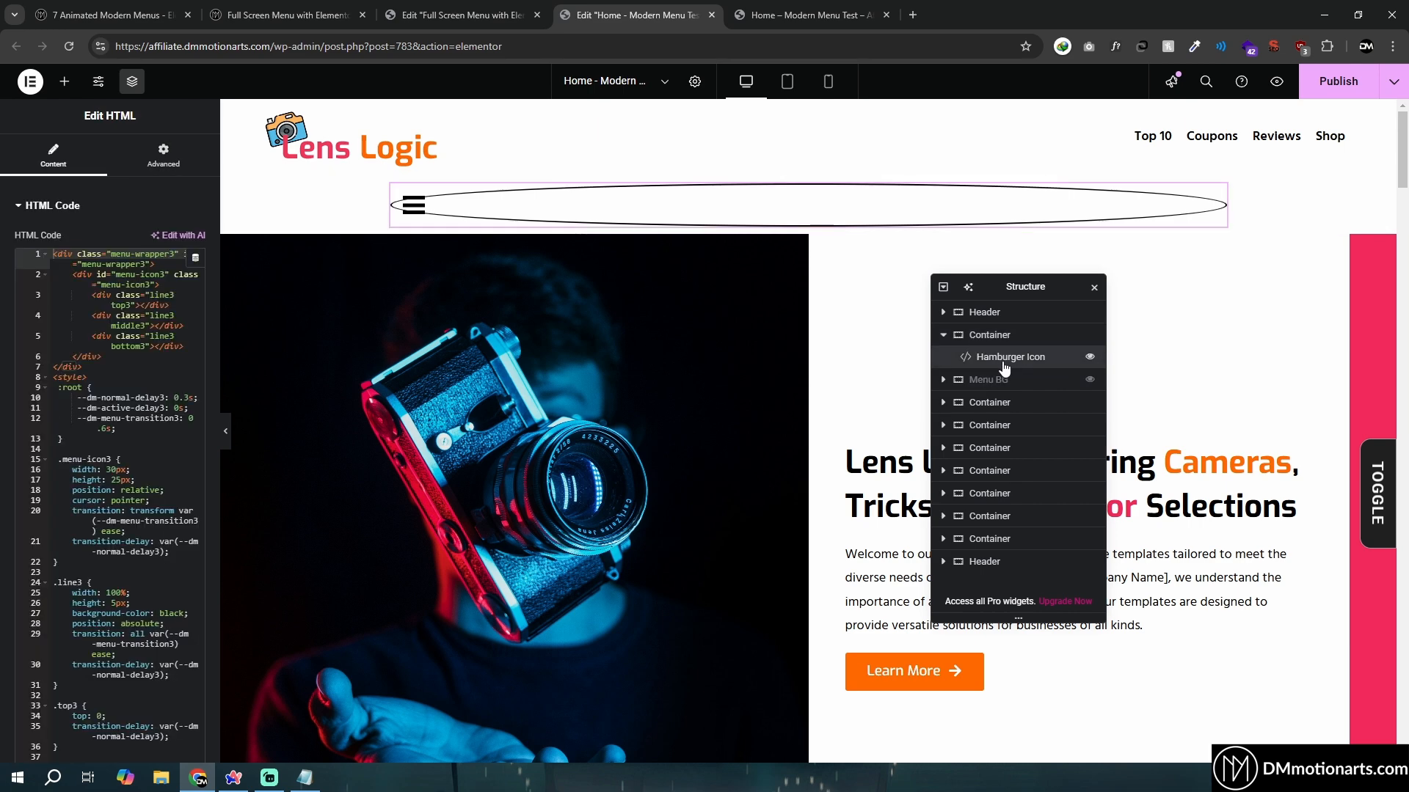
left_click(980, 312)
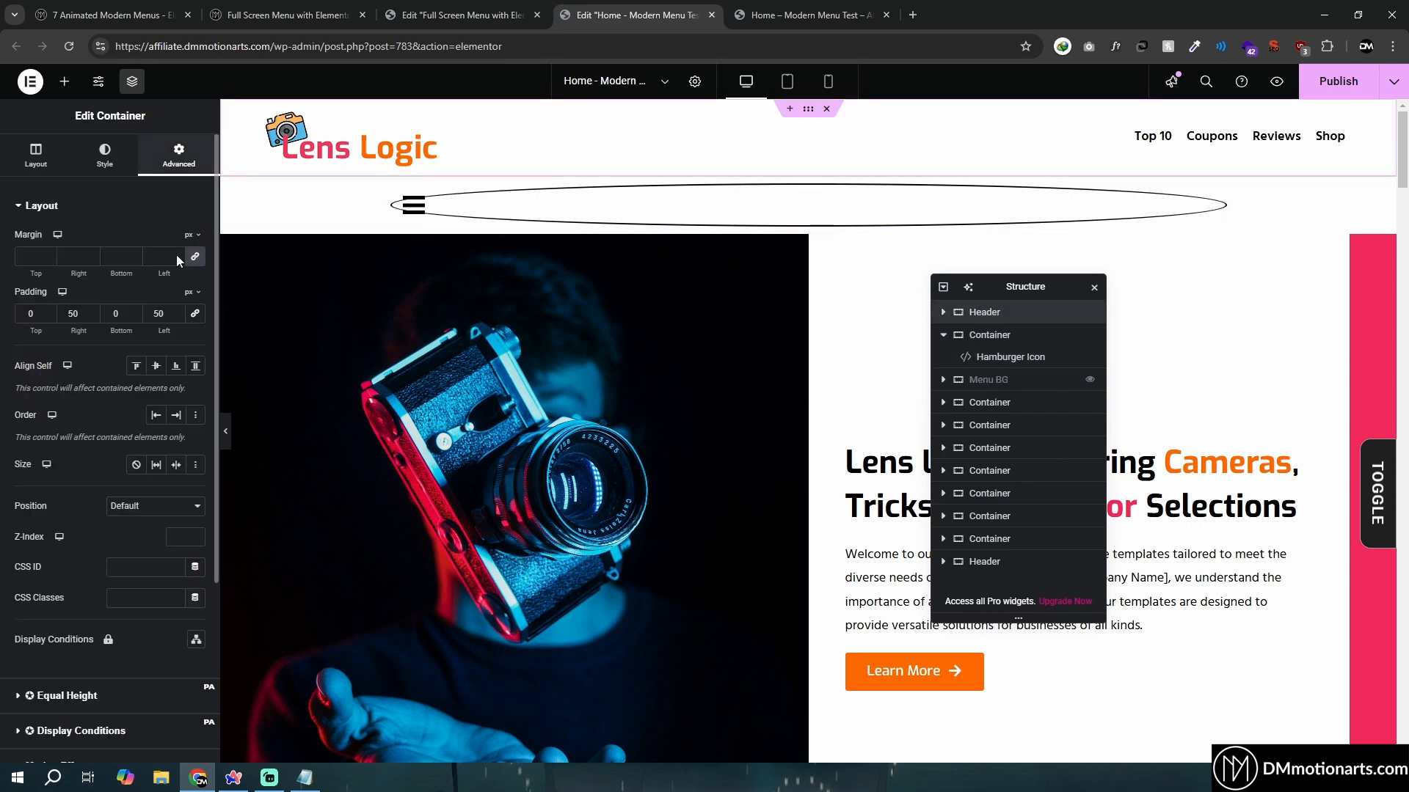
left_click(140, 507)
left_click(139, 561)
scroll(136, 513, "down", 2)
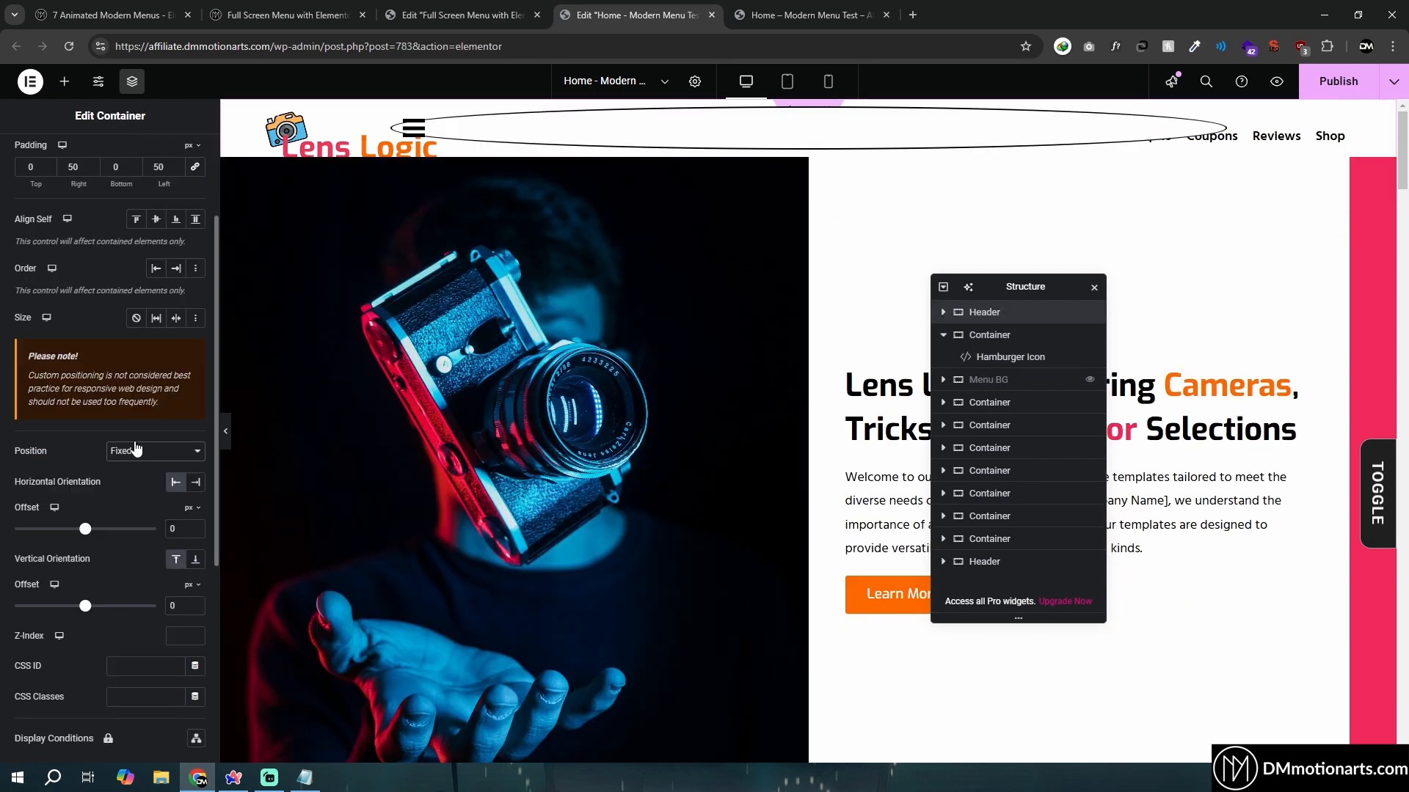
type("999")
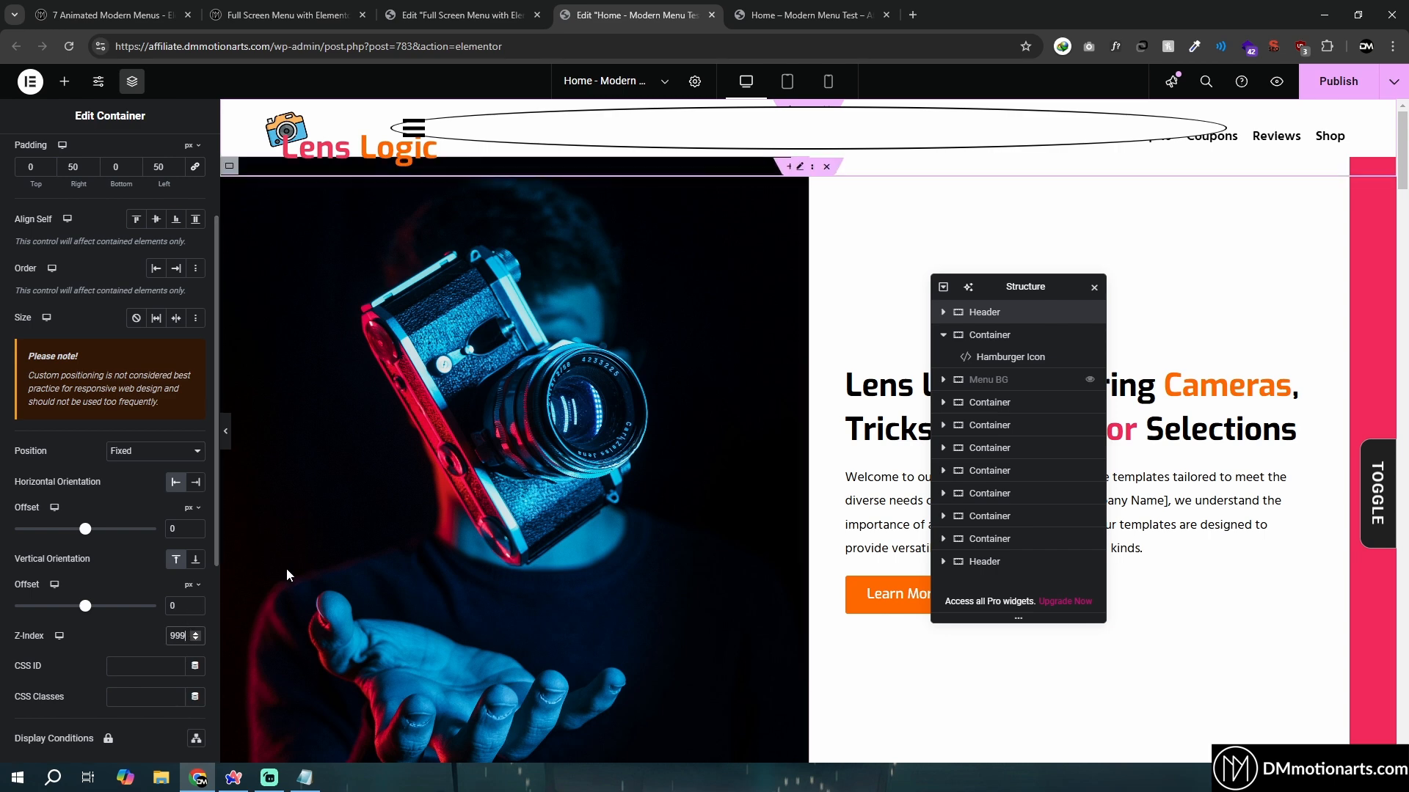
scroll(154, 488, "down", 5)
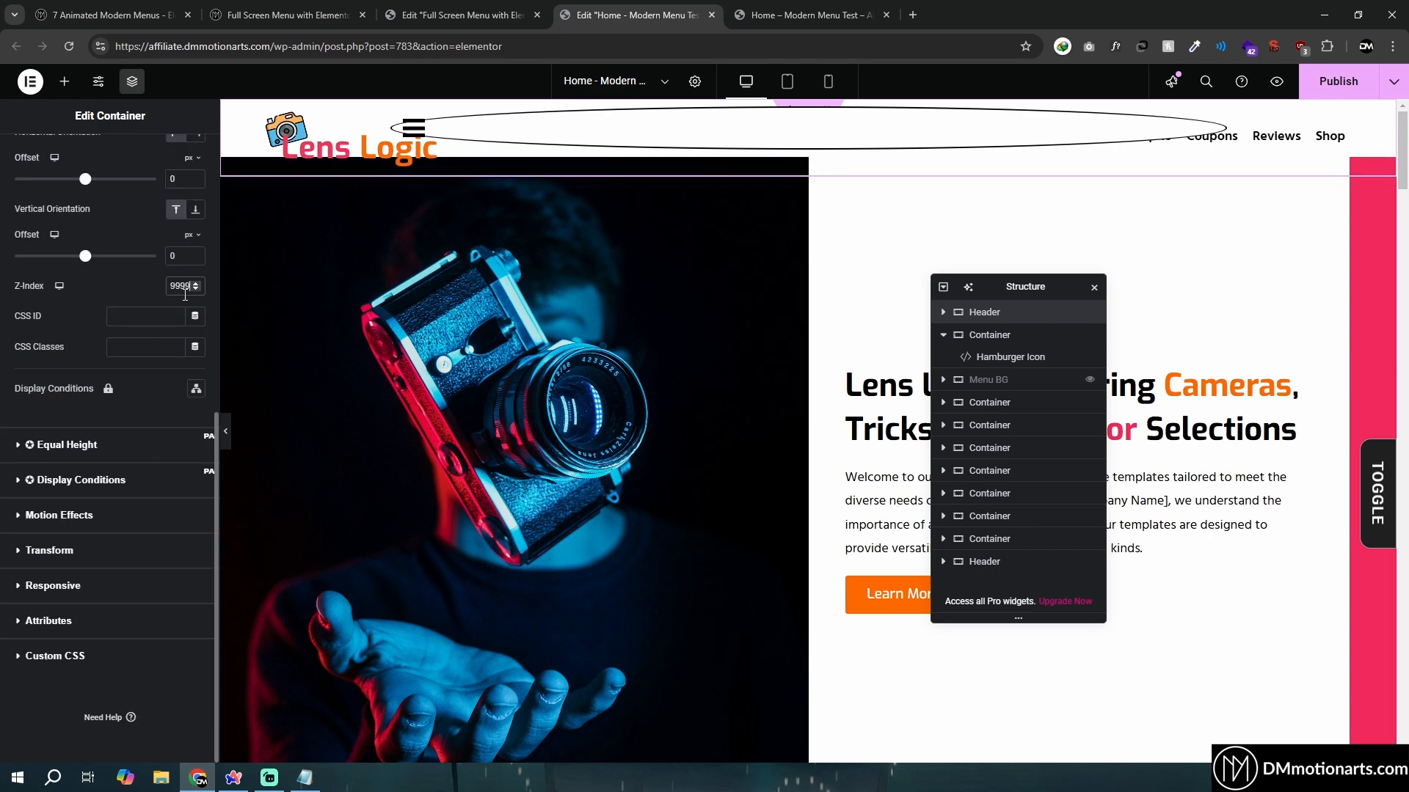
scroll(186, 290, "up", 10)
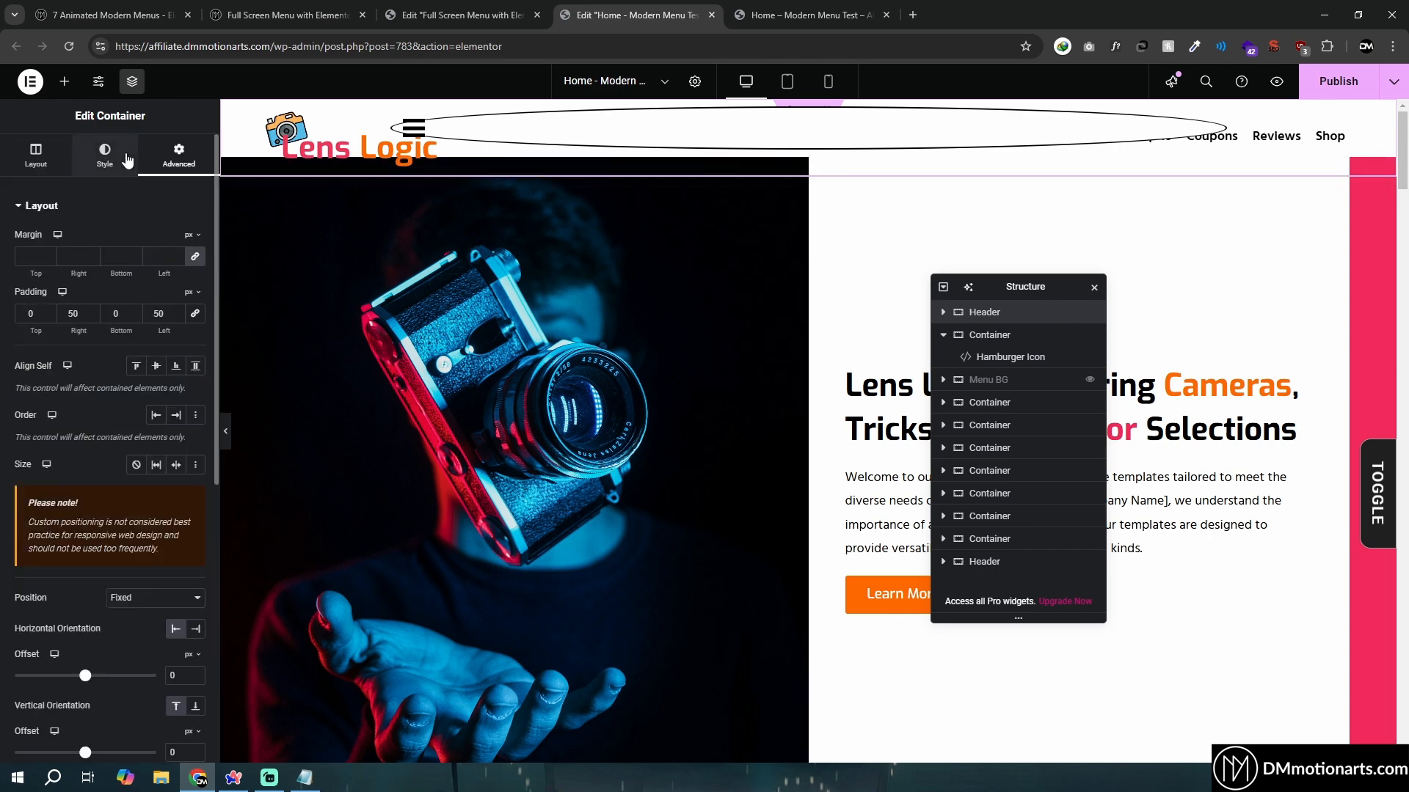
Give the Header a solid white classic background and check it against the scrolled page content
left_click(105, 154)
left_click(137, 272)
left_click(196, 302)
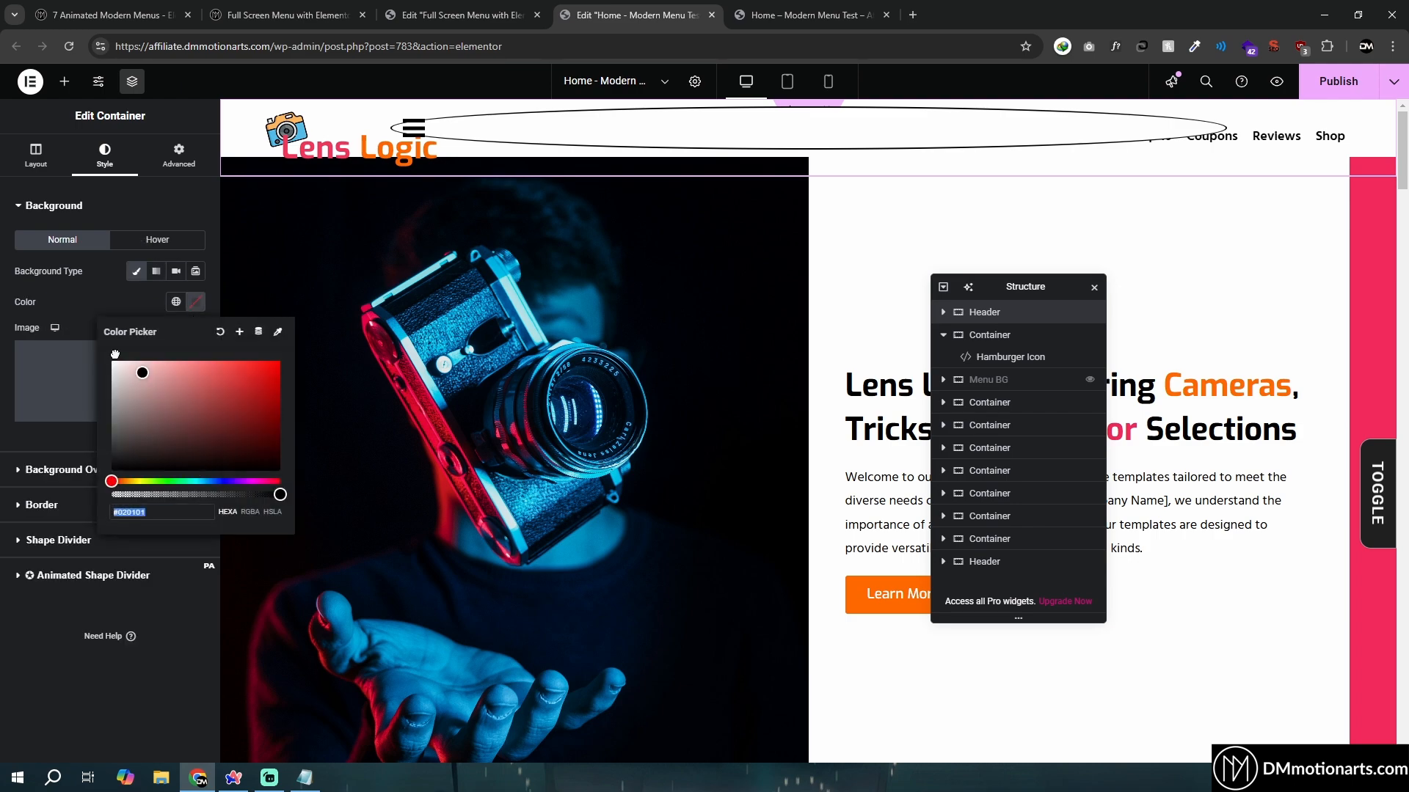
left_click(86, 316)
scroll(512, 383, "down", 12)
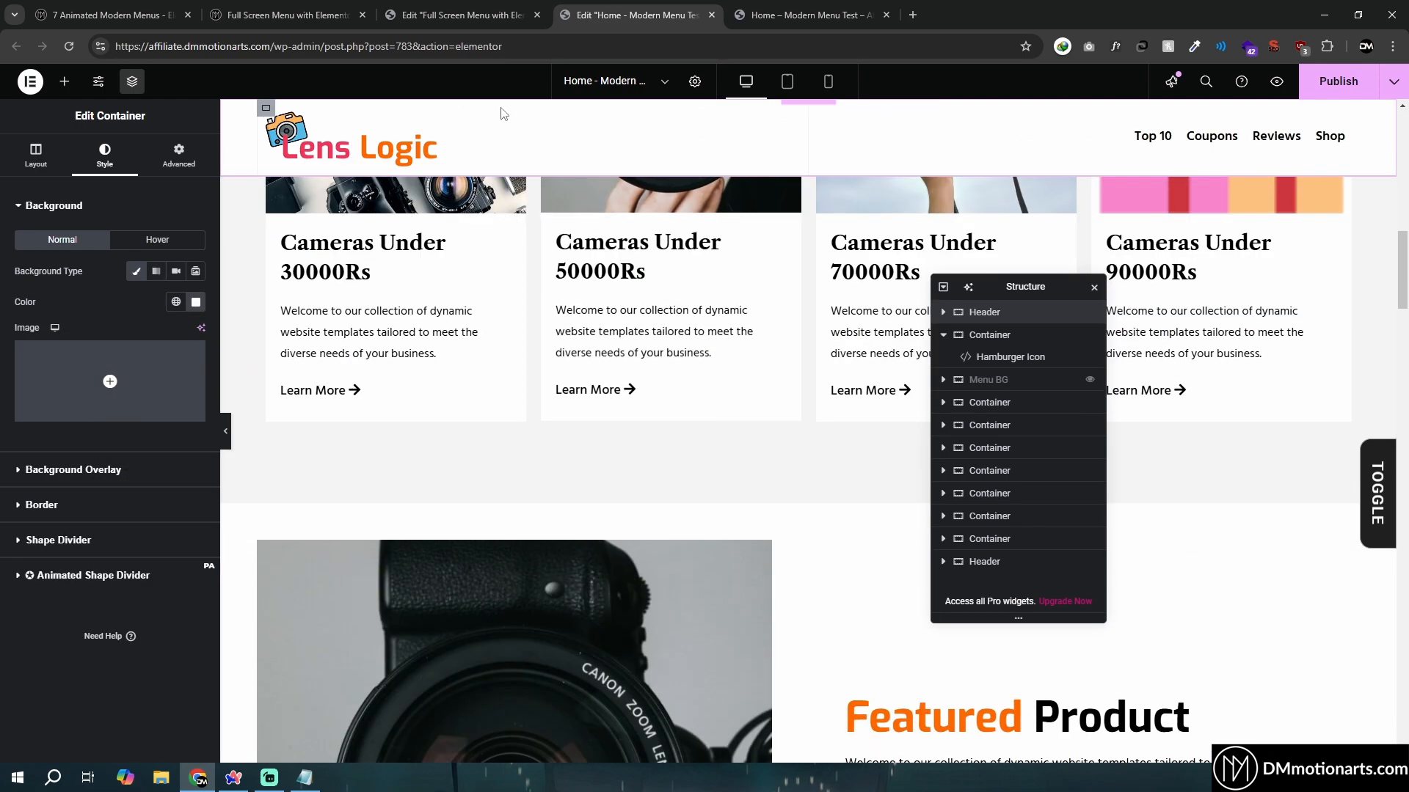
scroll(667, 454, "up", 12)
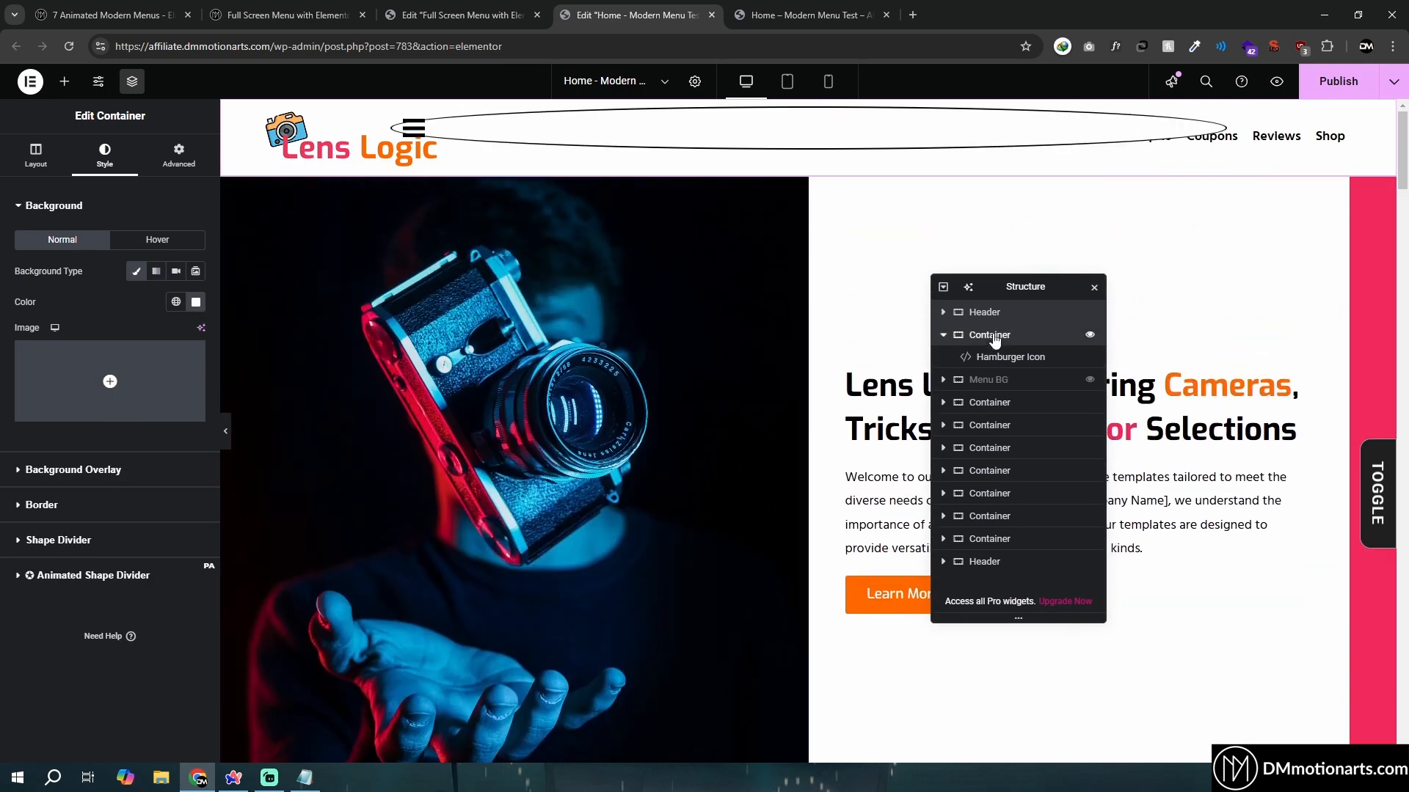
Set the Hamburger Icon widget to Fixed with right orientation, offsets of 50 px horizontal and 25 px vertical, and z-index 9999
left_click(997, 335)
left_click(1016, 358)
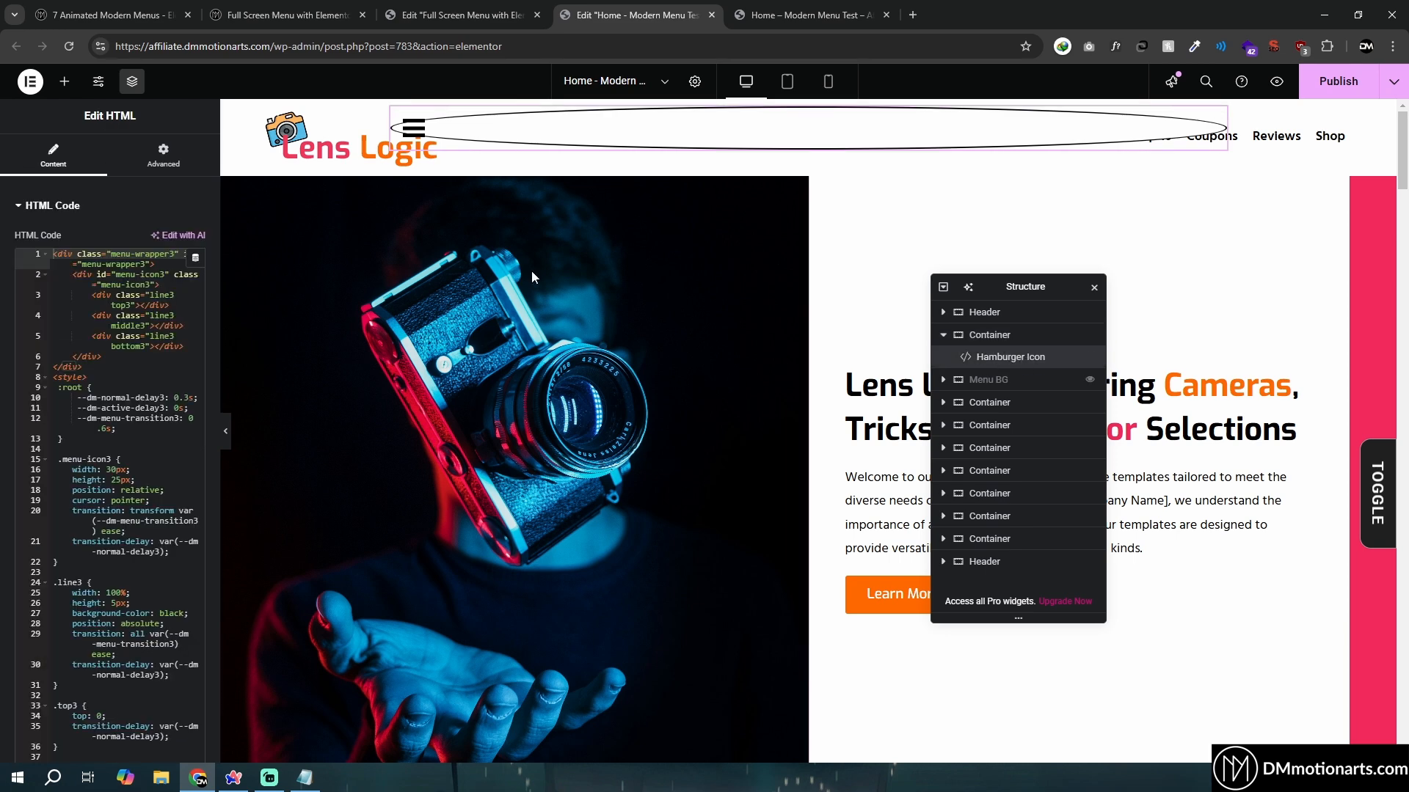
left_click(165, 156)
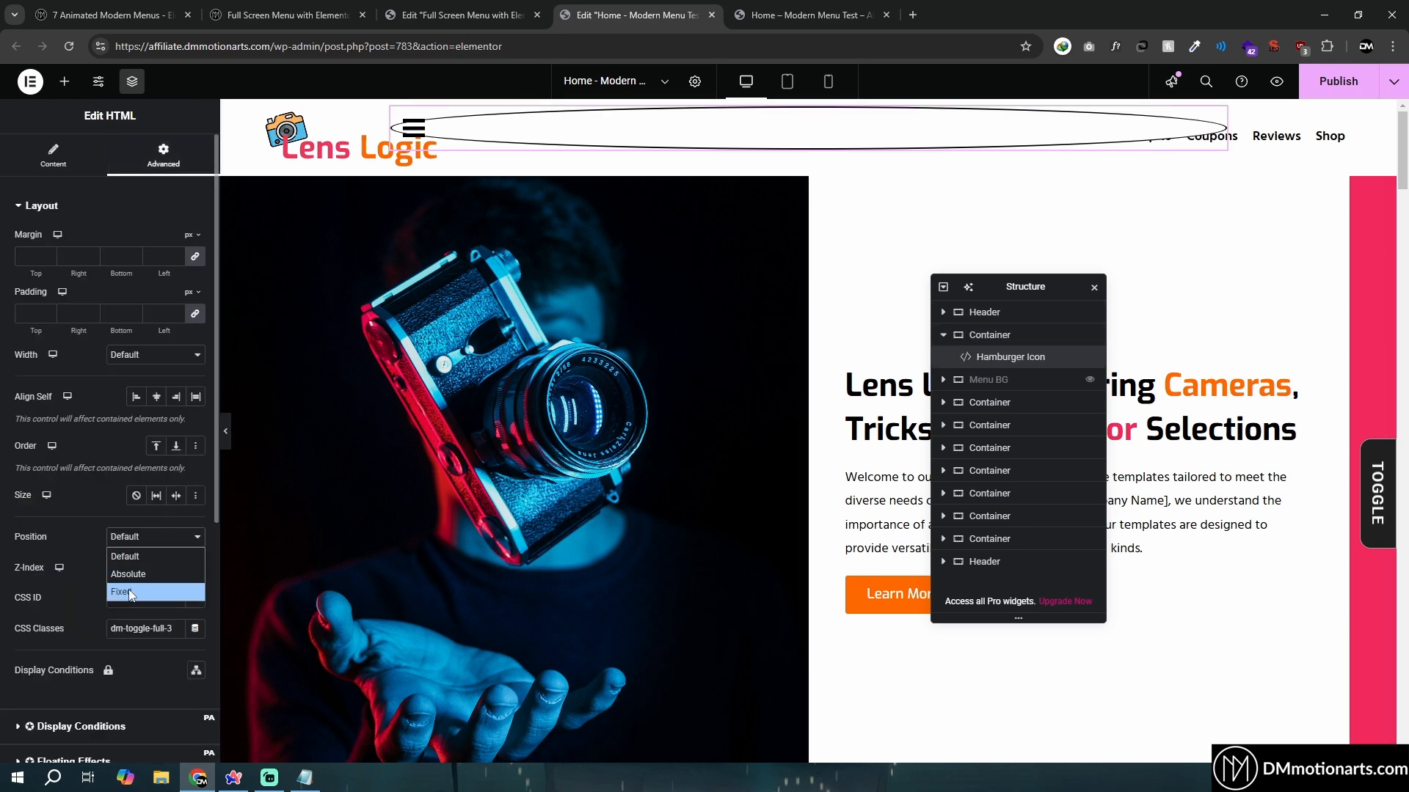
left_click(130, 592)
scroll(135, 439, "down", 3)
left_click(195, 438)
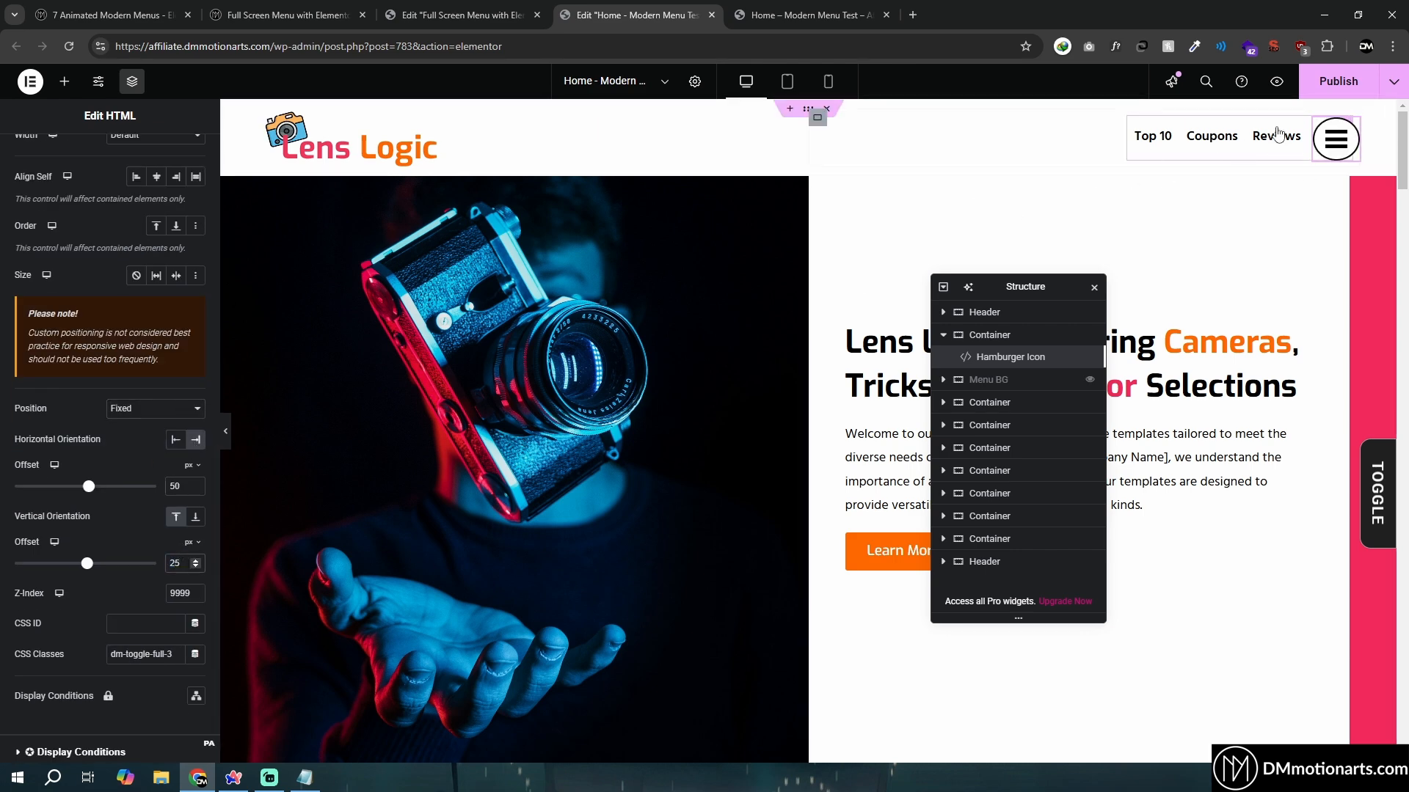
Set the Header's right padding to 120 px and check the fixed header and icon while scrolling the page
left_click(984, 311)
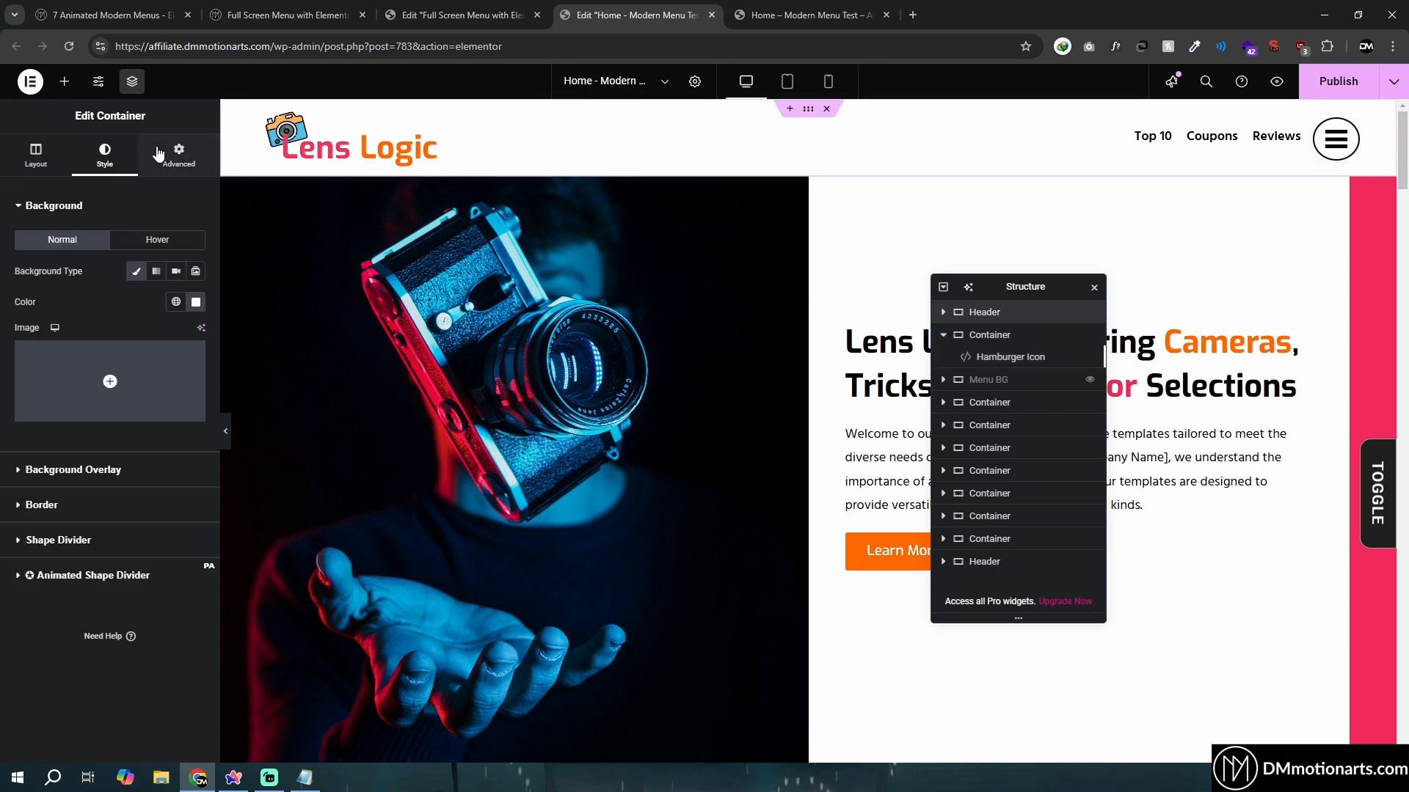
left_click(163, 152)
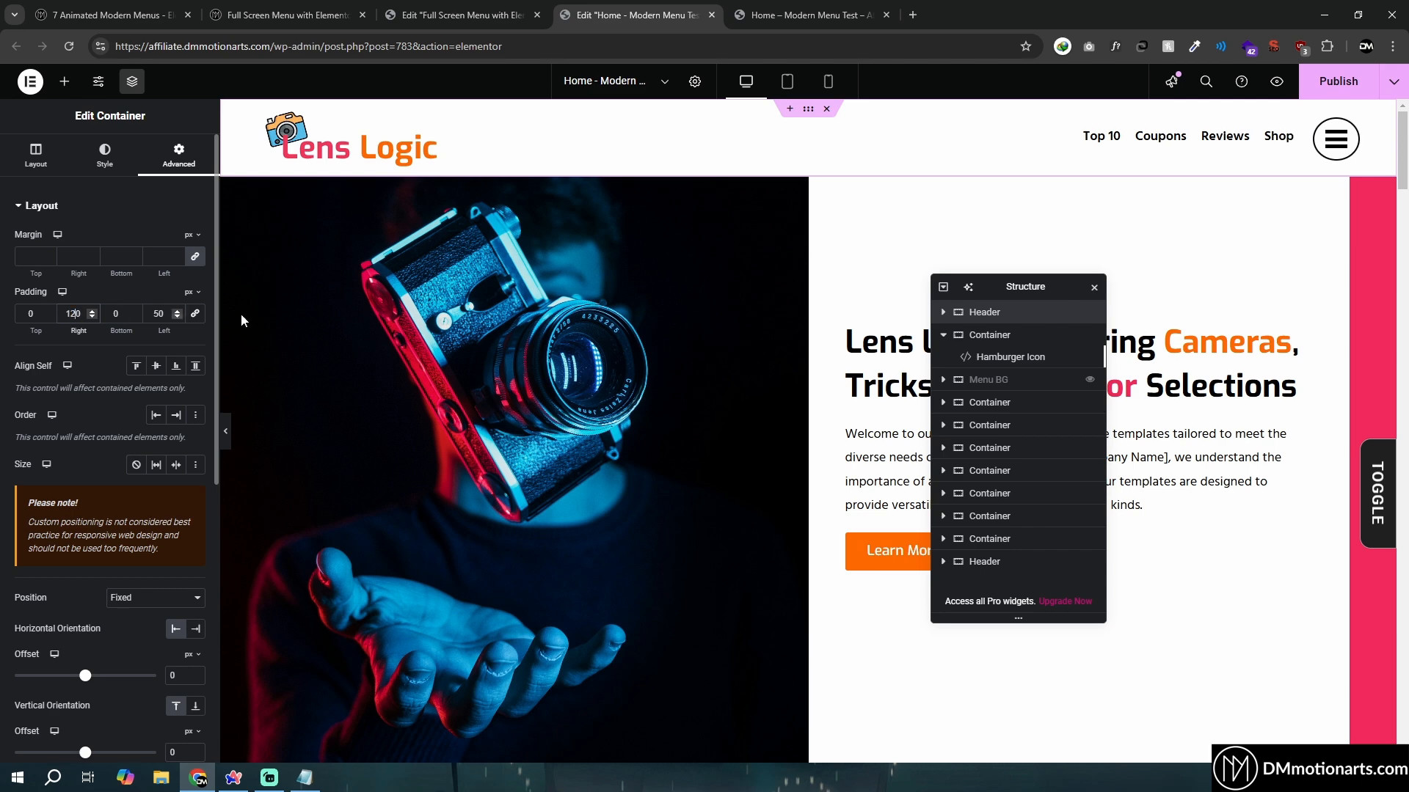
left_click(990, 327)
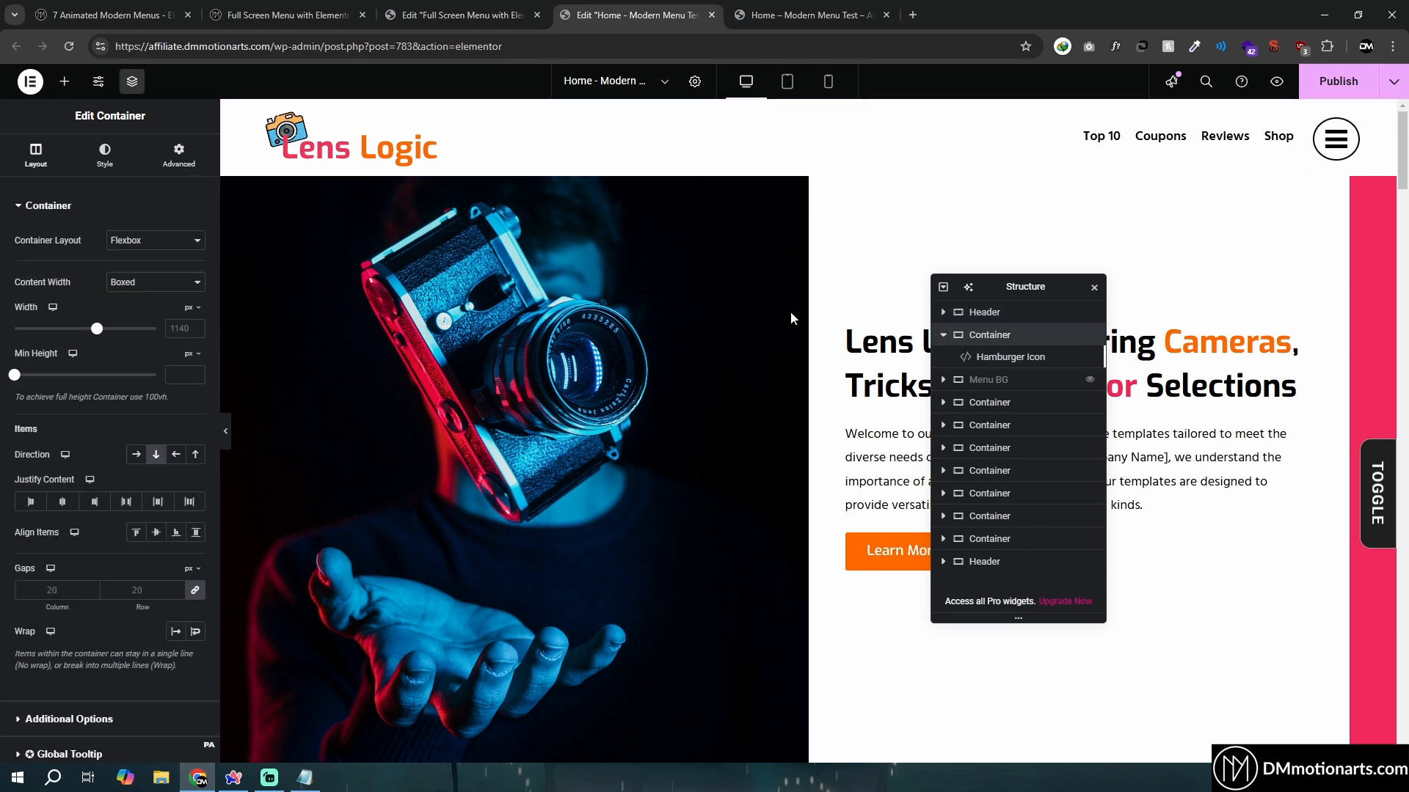
scroll(792, 288, "down", 15)
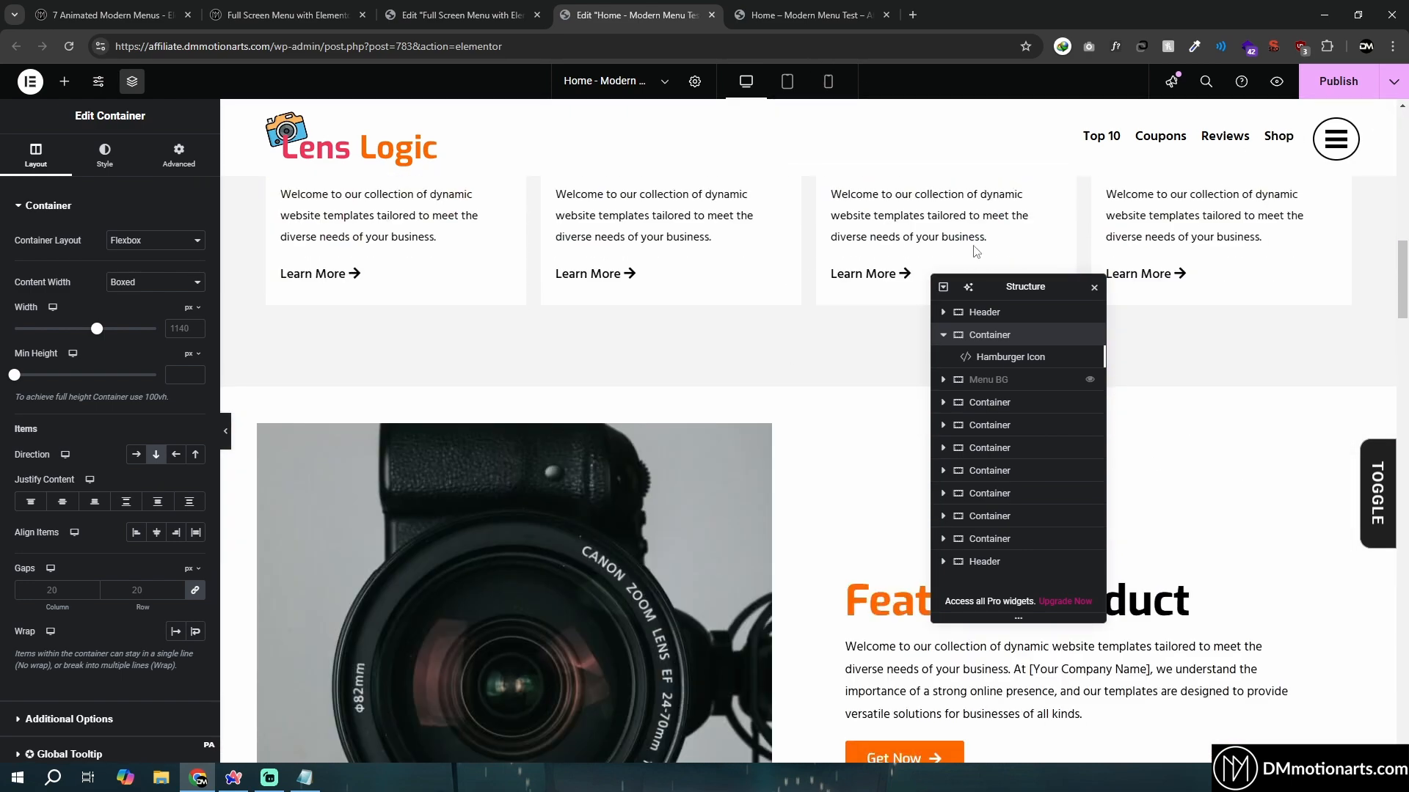
Set the gaps and all paddings of the Hamburger Icon's container to 0, and publish the page
left_click(1024, 336)
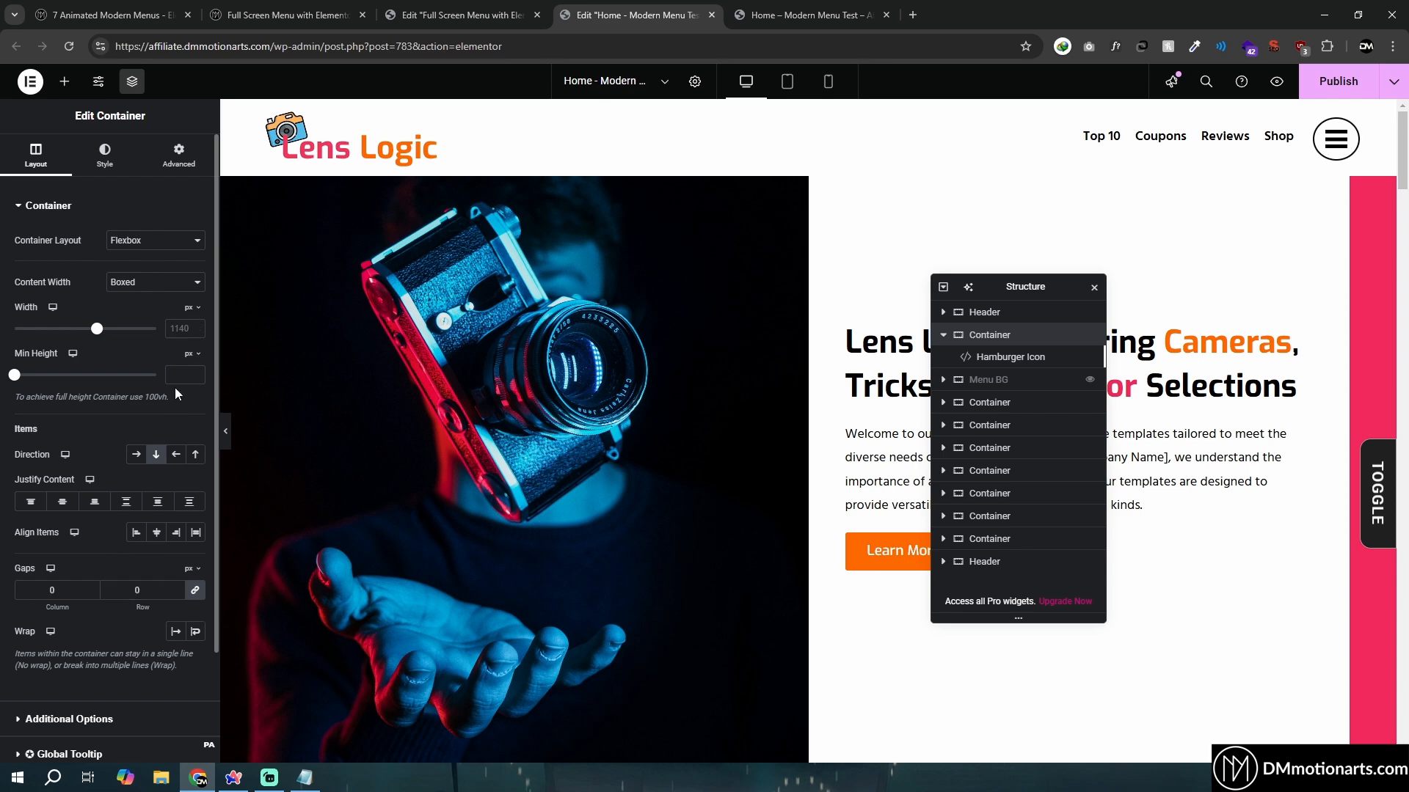
left_click(178, 155)
left_click(157, 313)
type("0")
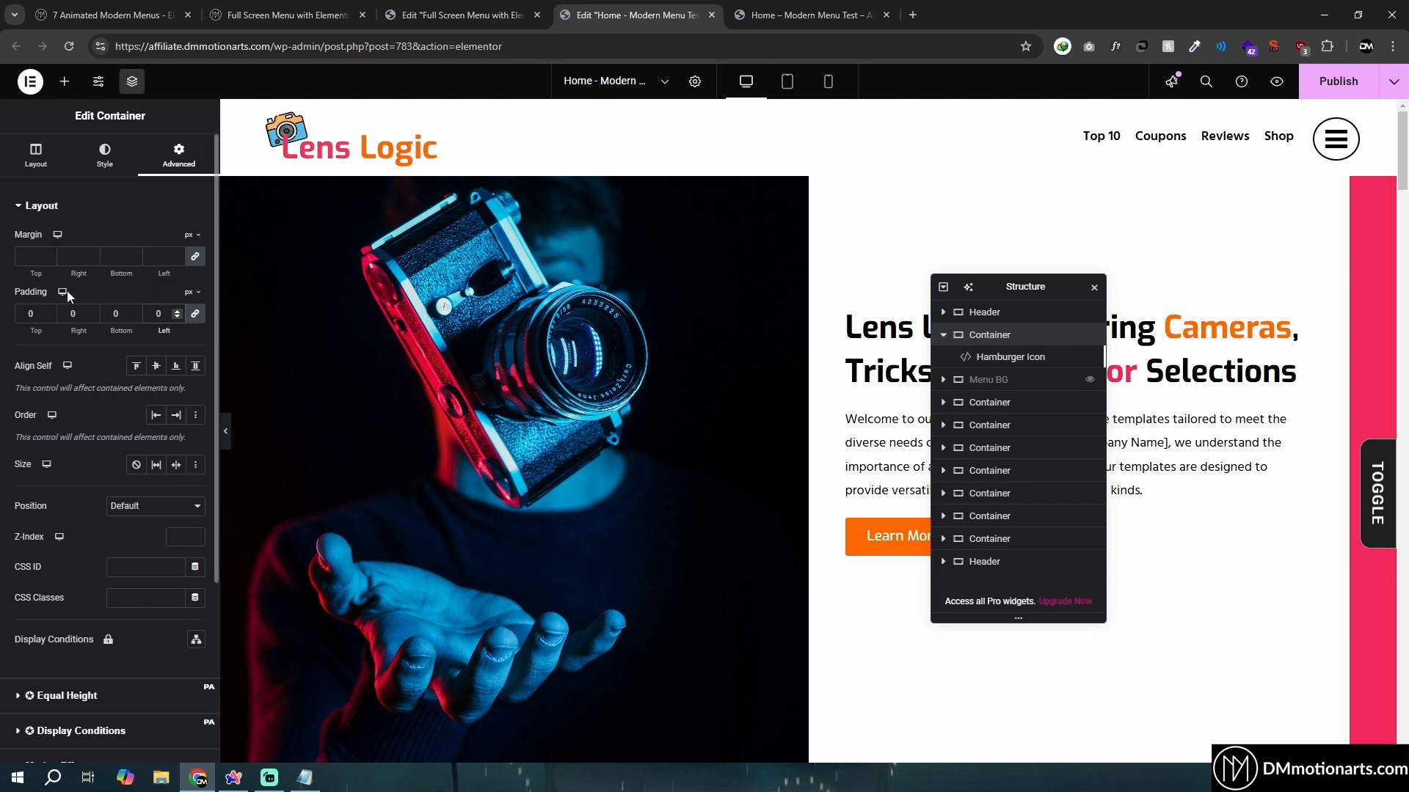
left_click(1338, 82)
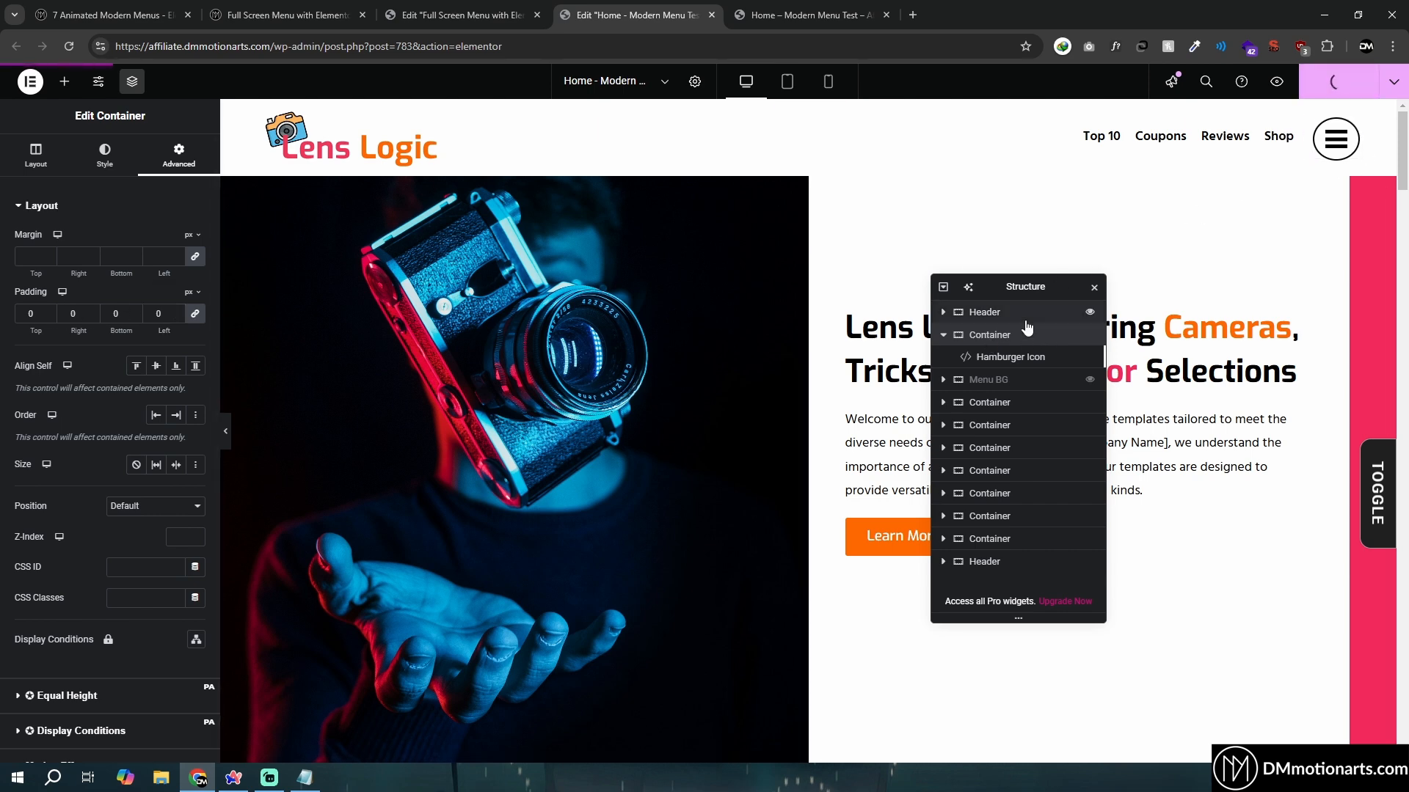
Check the Hamburger Icon's z-index and set the Header's z-index to 9997
left_click(1014, 358)
scroll(113, 327, "down", 3)
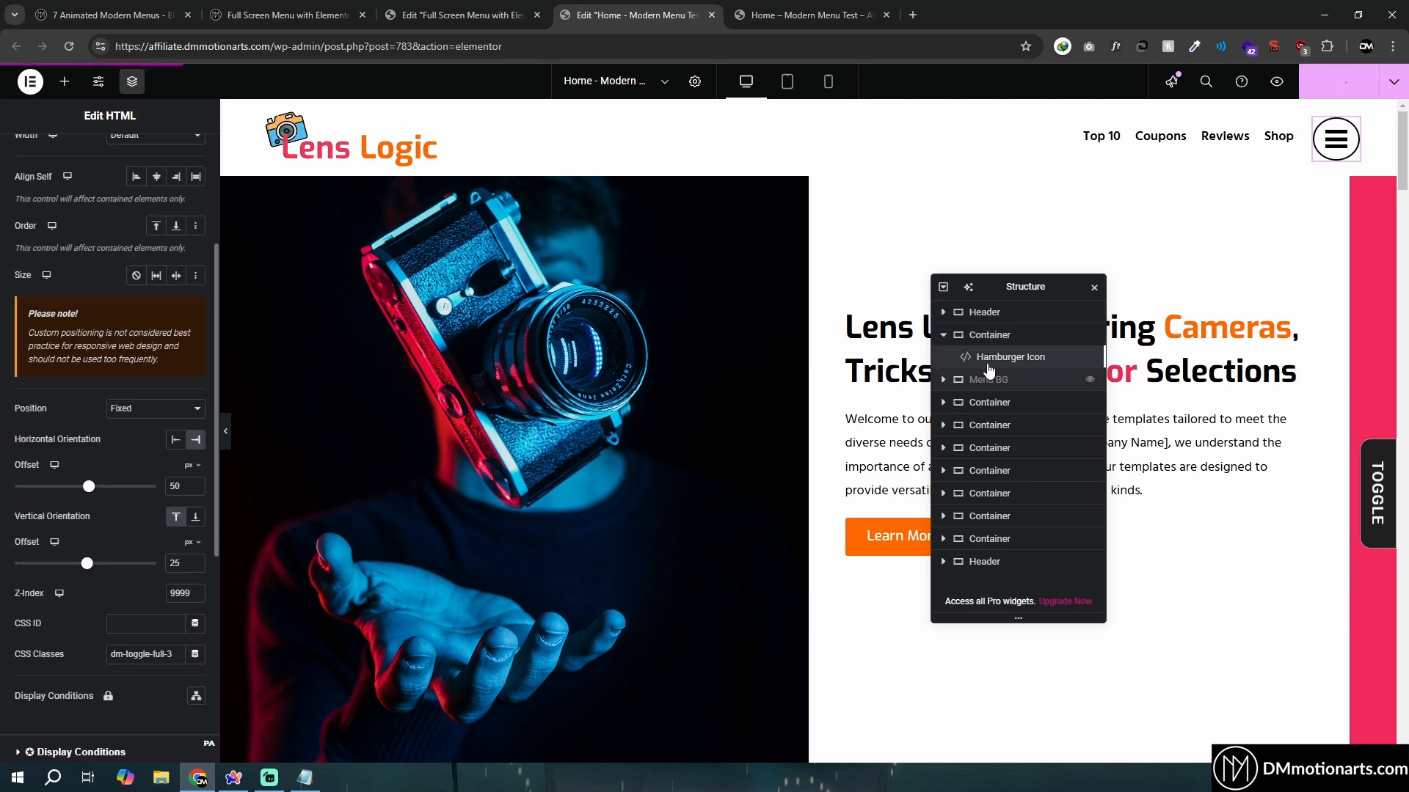
left_click(975, 314)
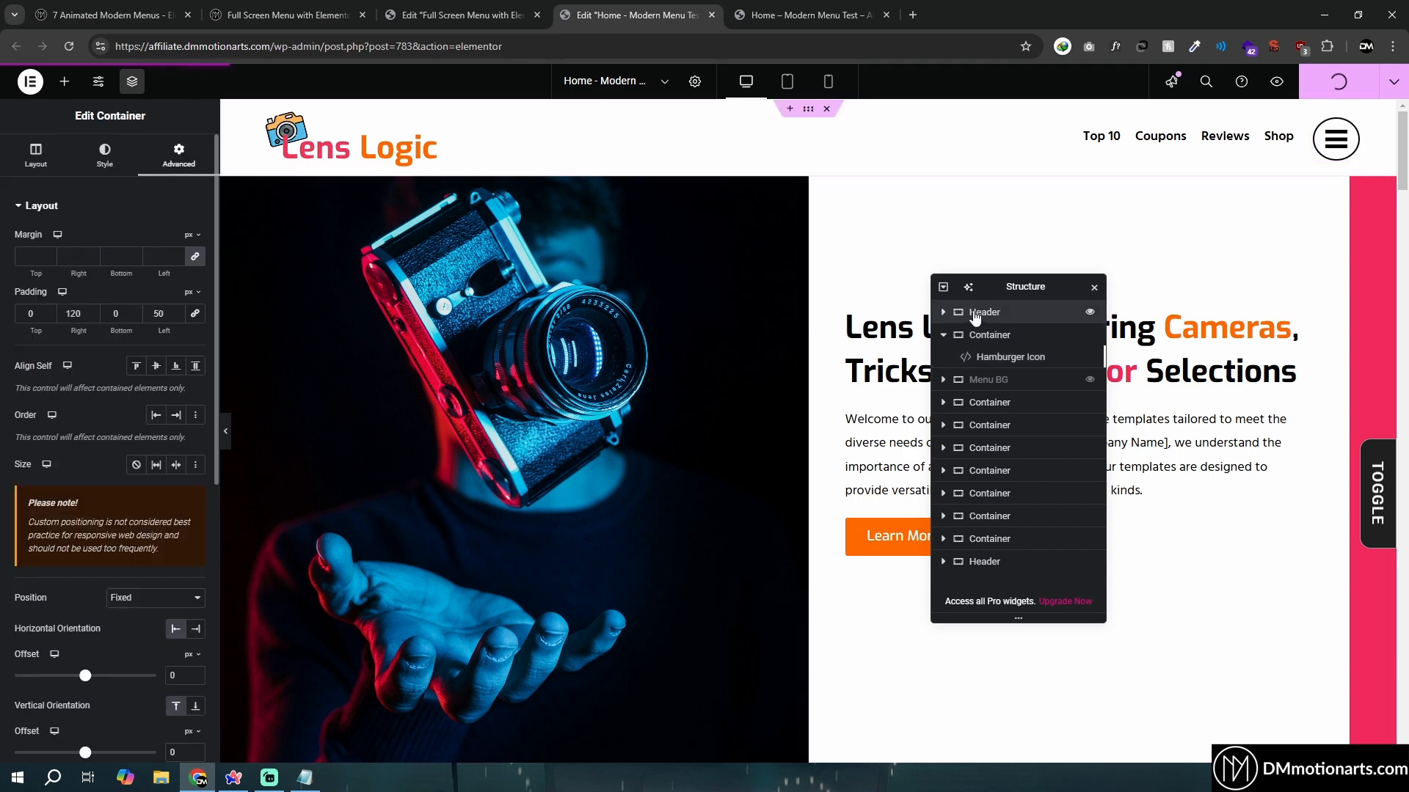
scroll(166, 470, "down", 4)
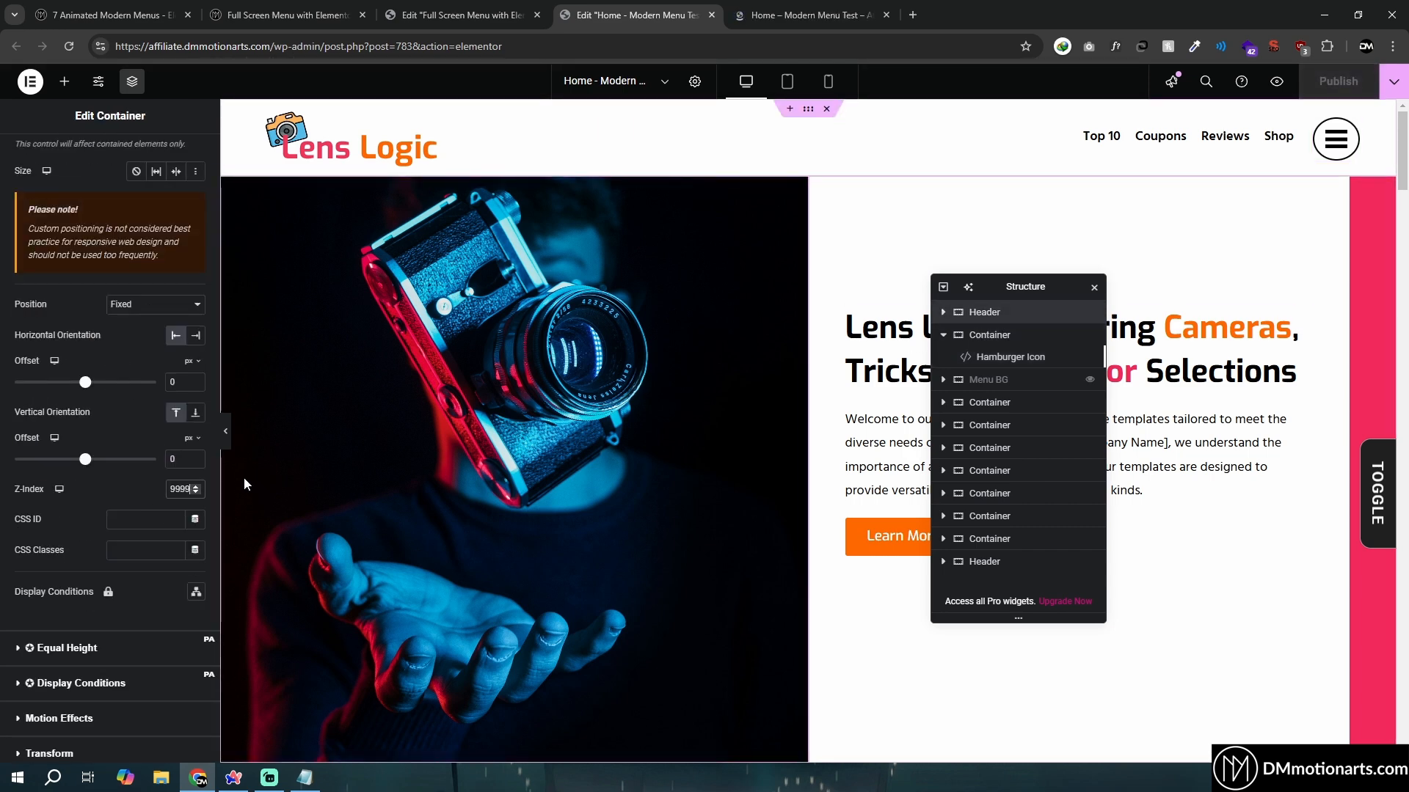
key("BackSpace")
type("7")
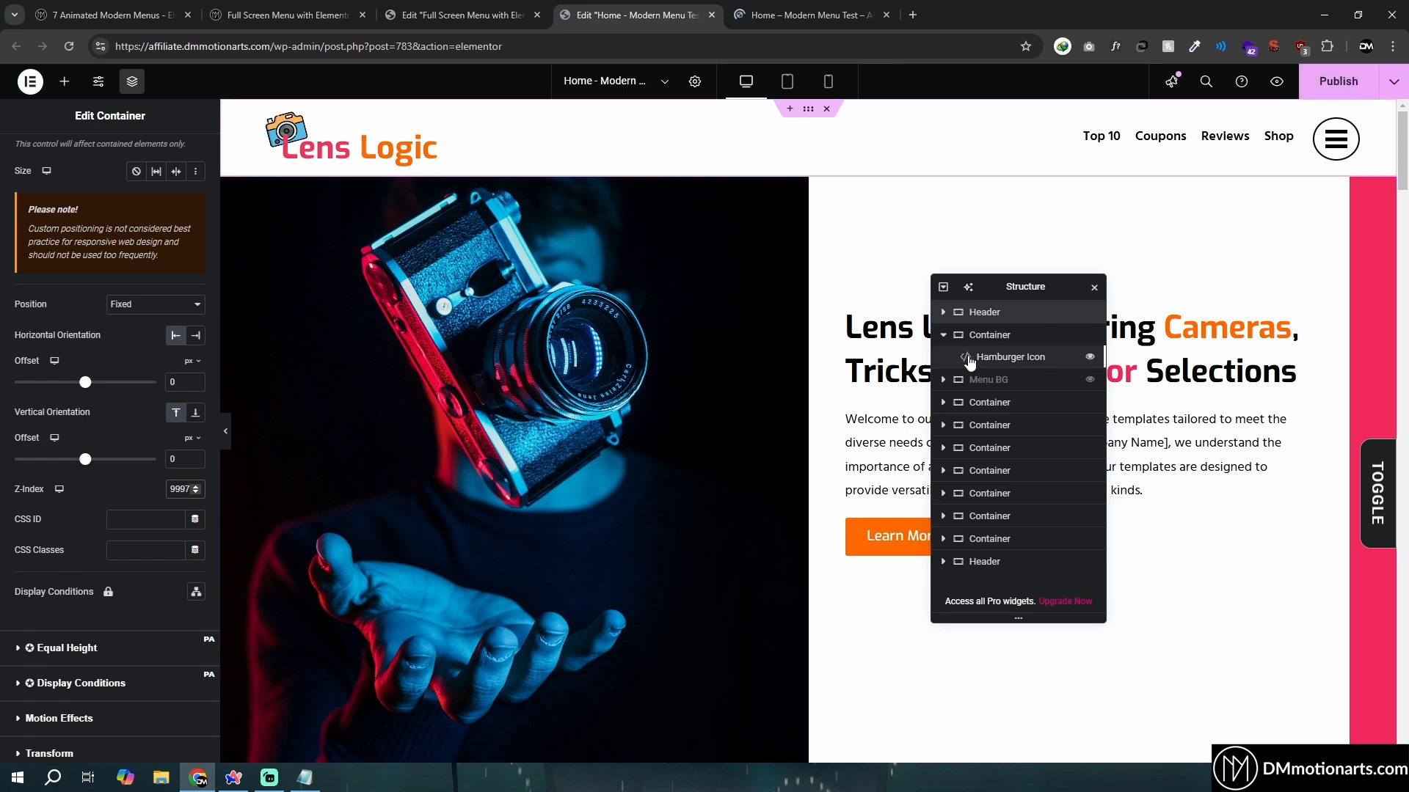
Check the z-index of the Hamburger Icon widget and of the Menu BG container
left_click(1010, 357)
scroll(176, 563, "down", 2)
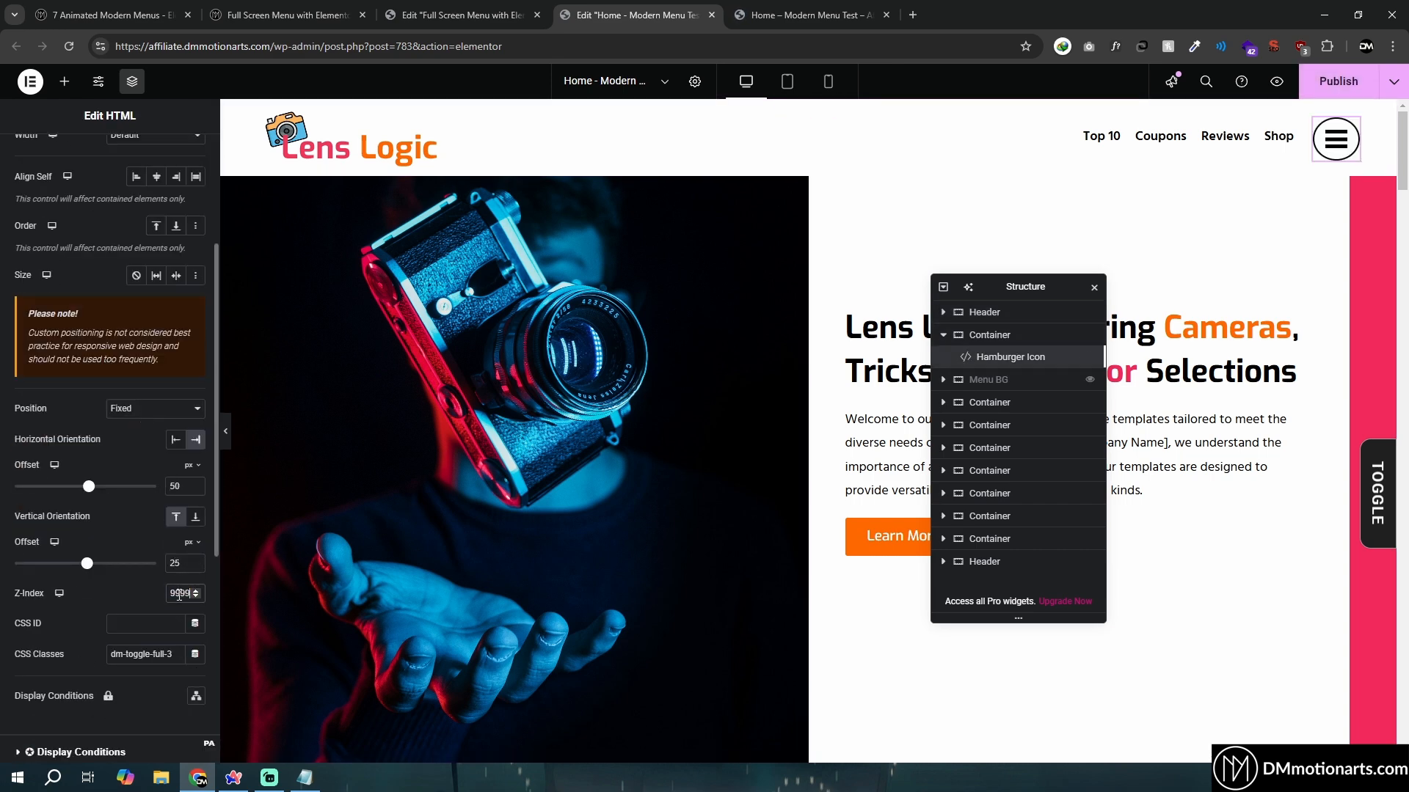
left_click(991, 380)
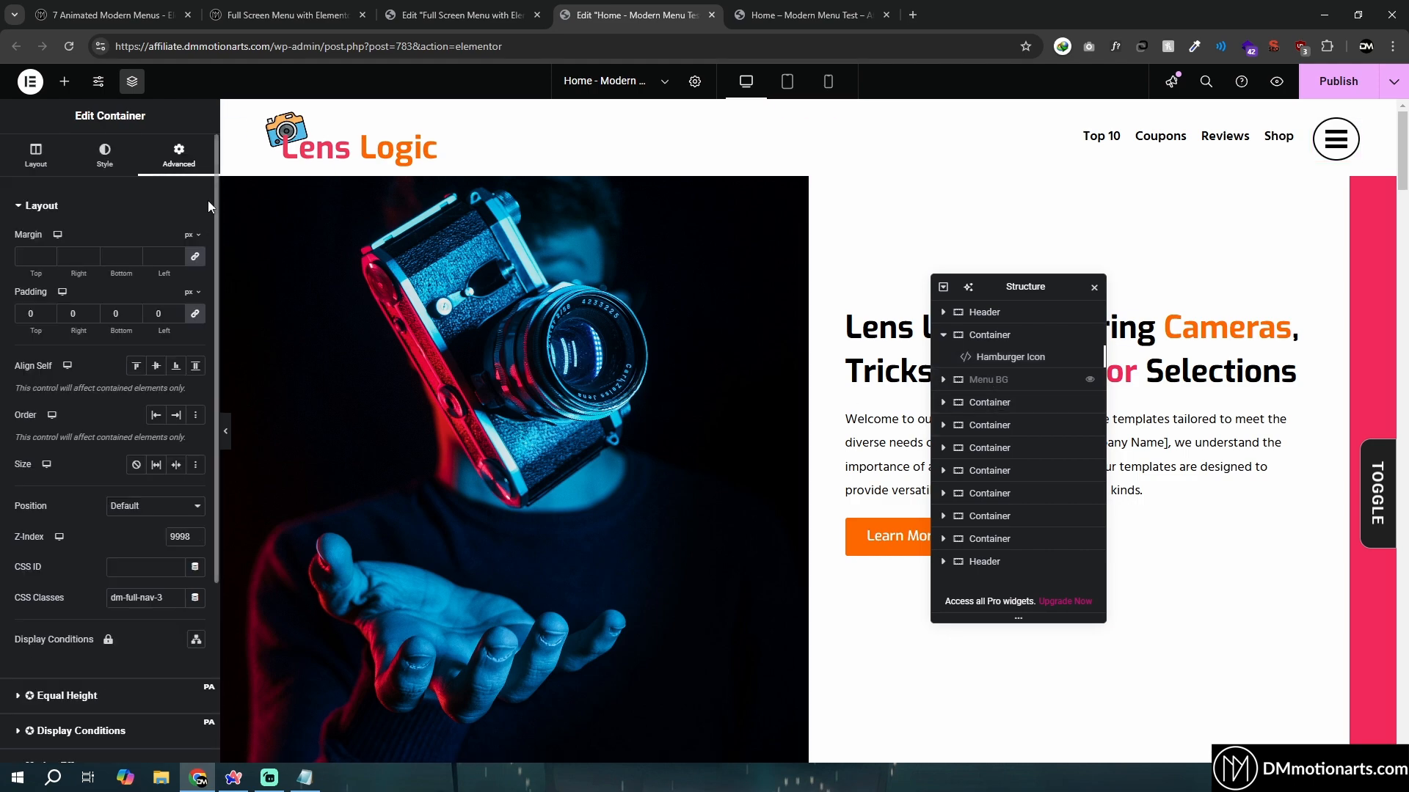
scroll(123, 475, "down", 2)
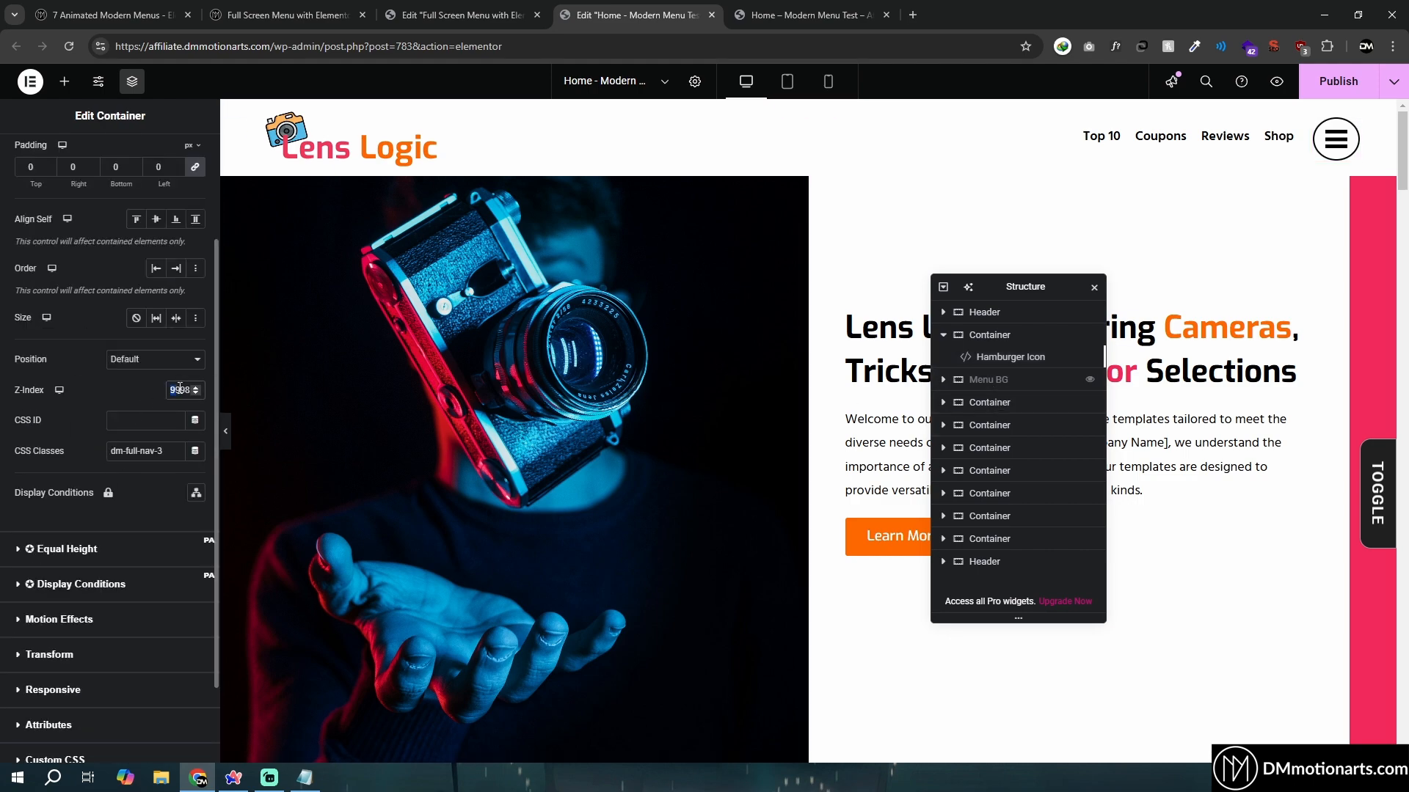
Preview the page and test opening and closing the full-screen menu at different scroll positions
left_click(1276, 81)
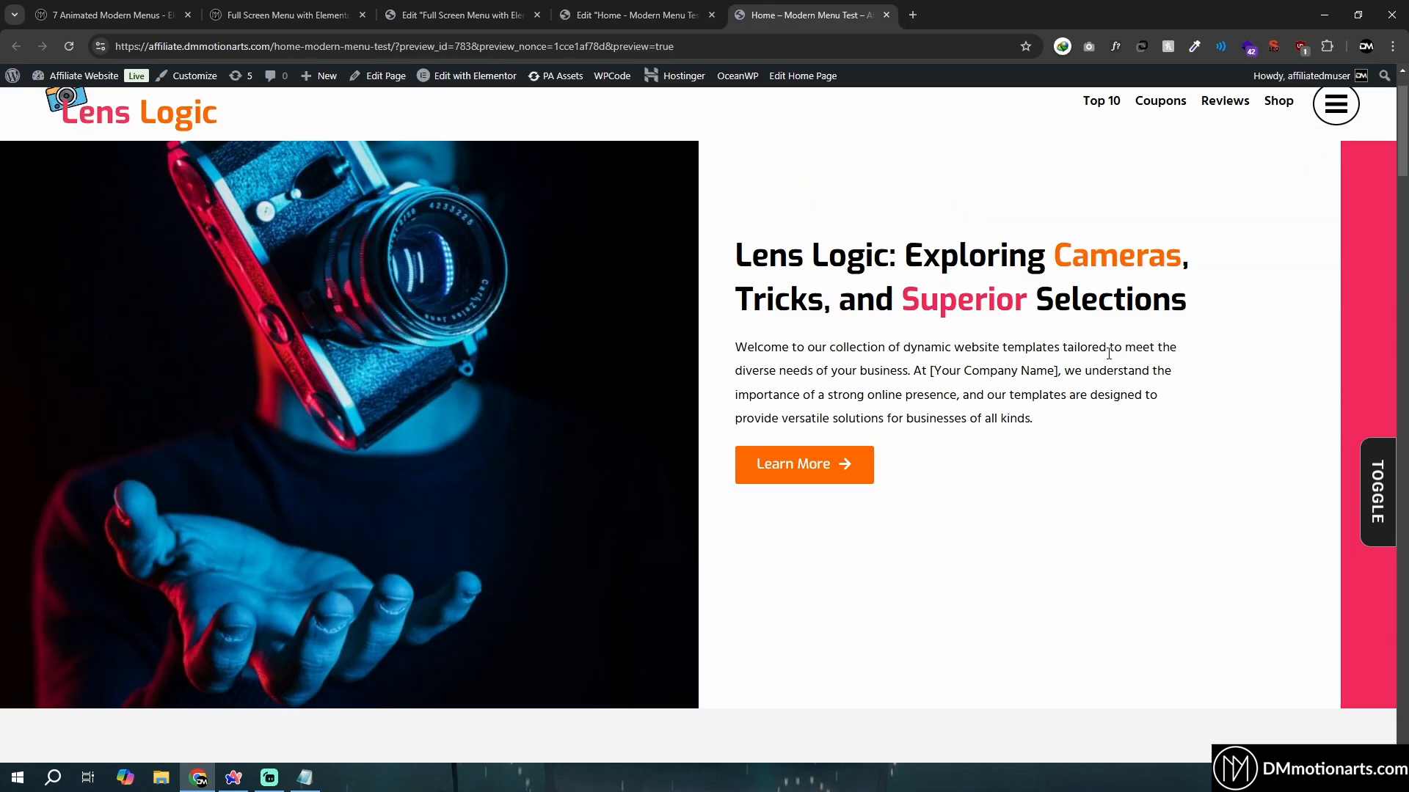
scroll(704, 440, "down", 6)
left_click(1337, 103)
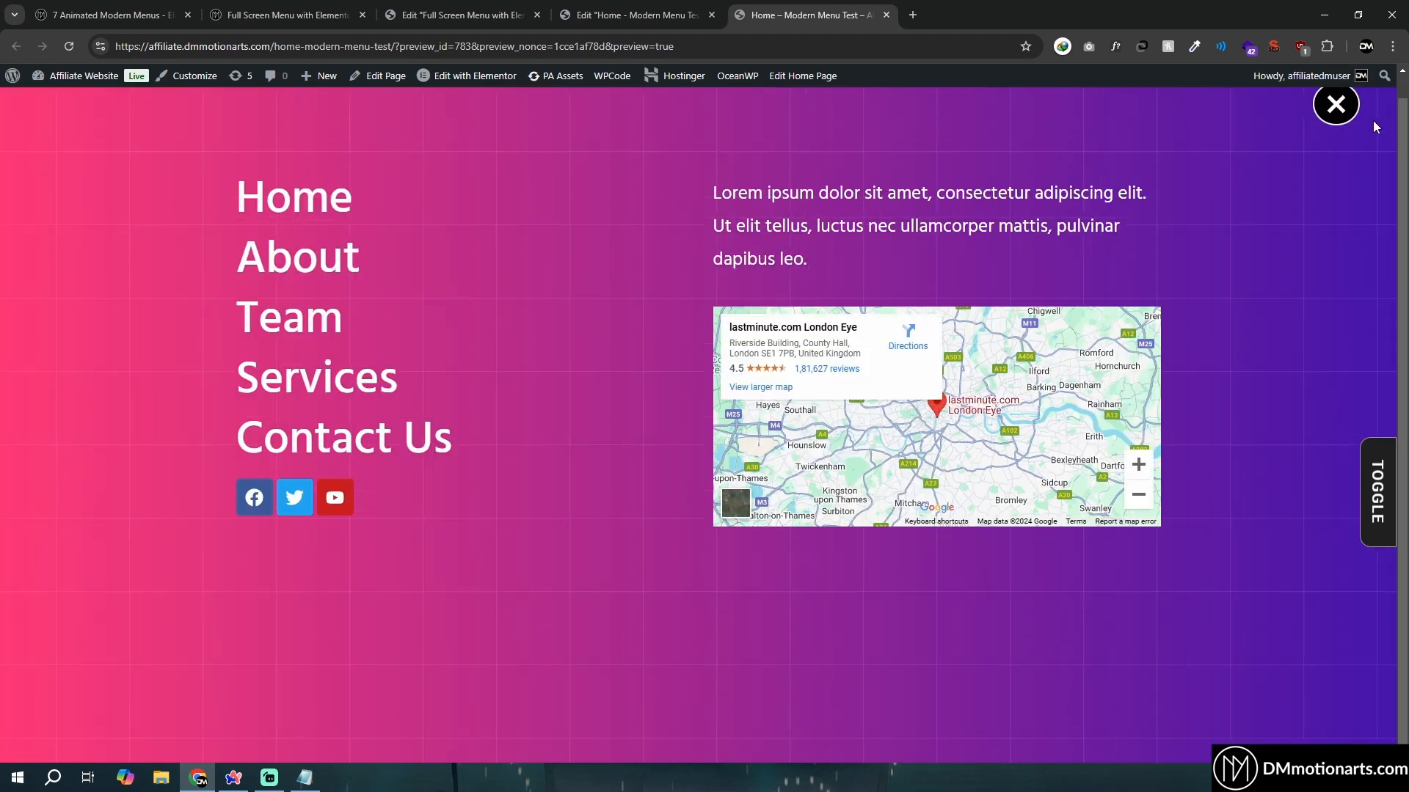
left_click(1336, 104)
scroll(1104, 419, "down", 10)
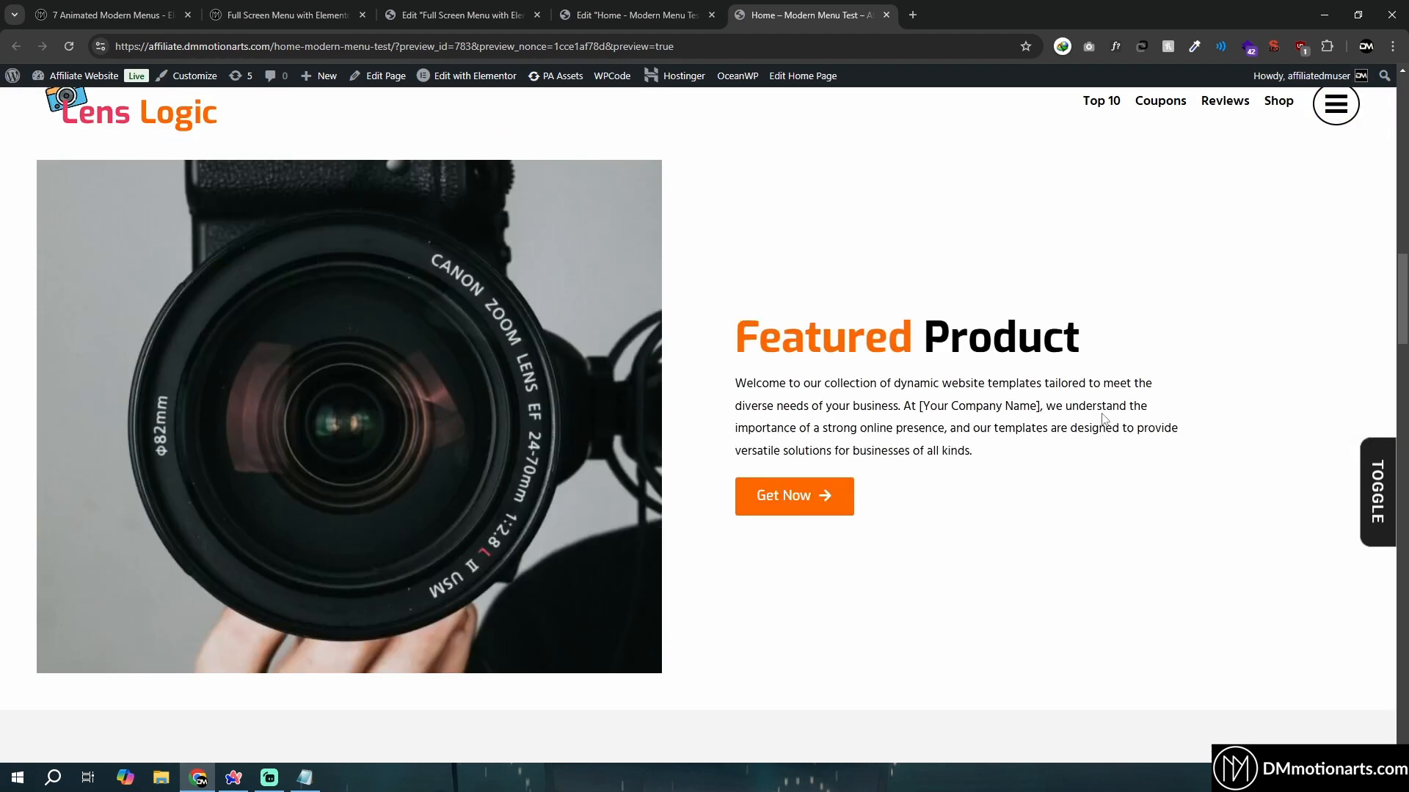
scroll(1104, 420, "up", 15)
left_click(1335, 103)
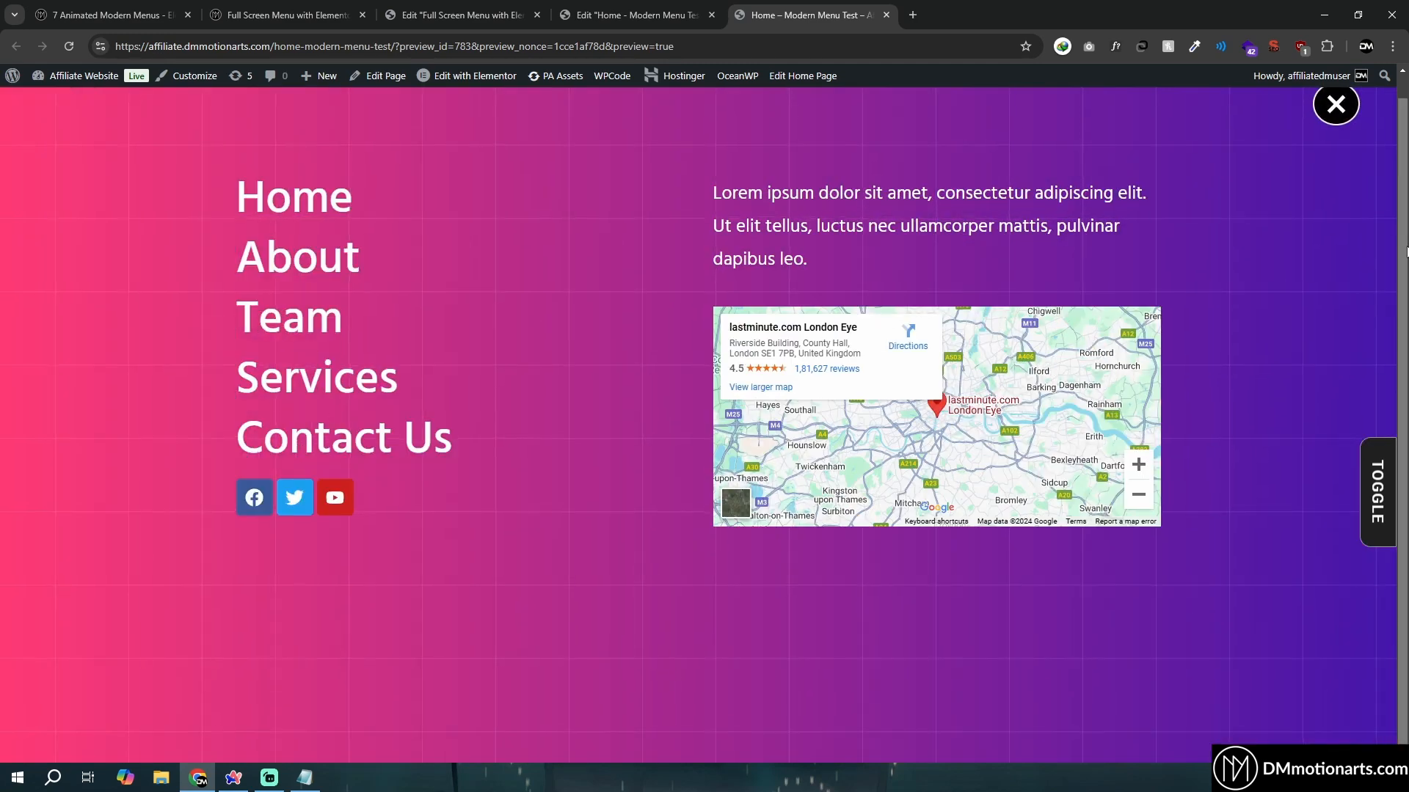
In the editor, comment out the no-scroll class add and remove lines in the script of Menu BG's last HTML widget
key("ctrl+Page_Up")
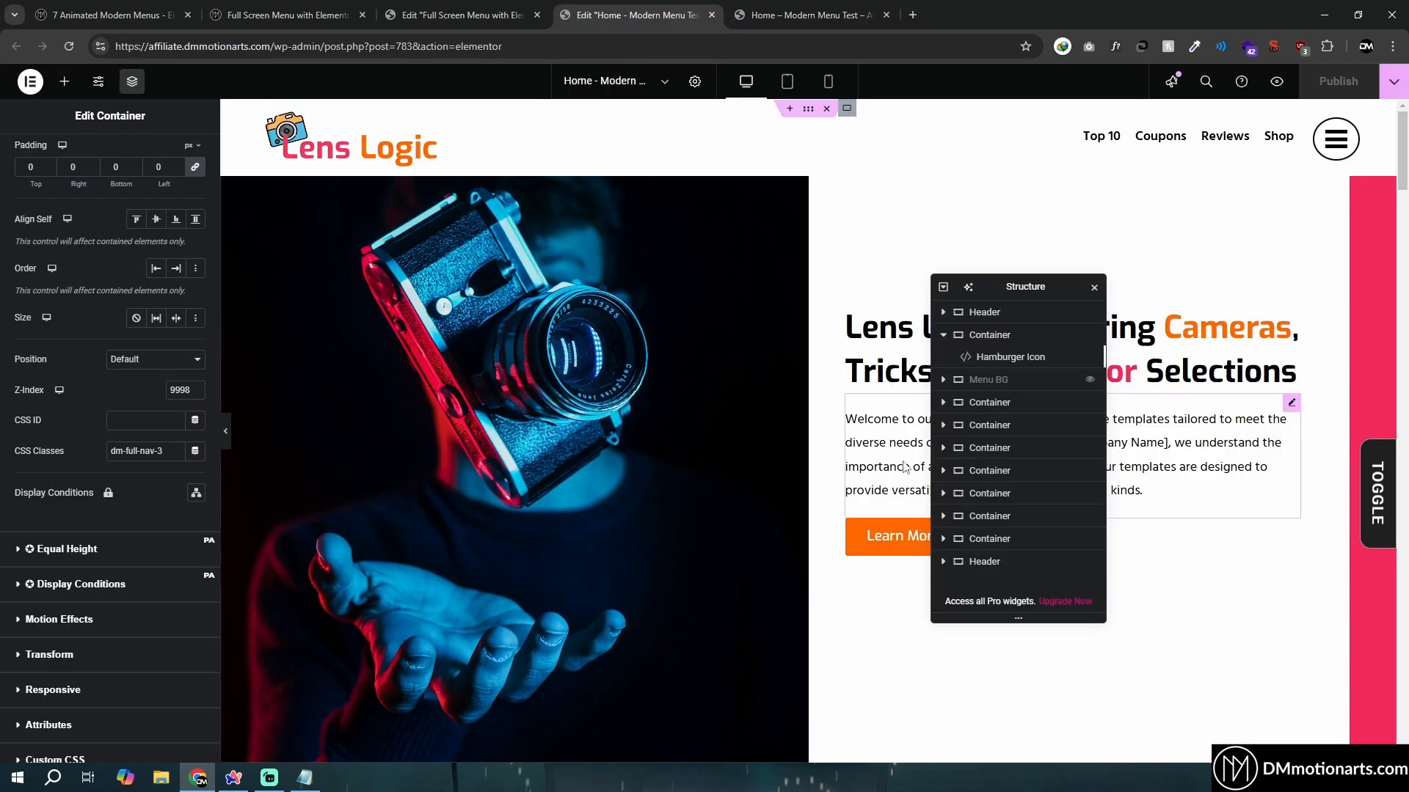
left_click(962, 378)
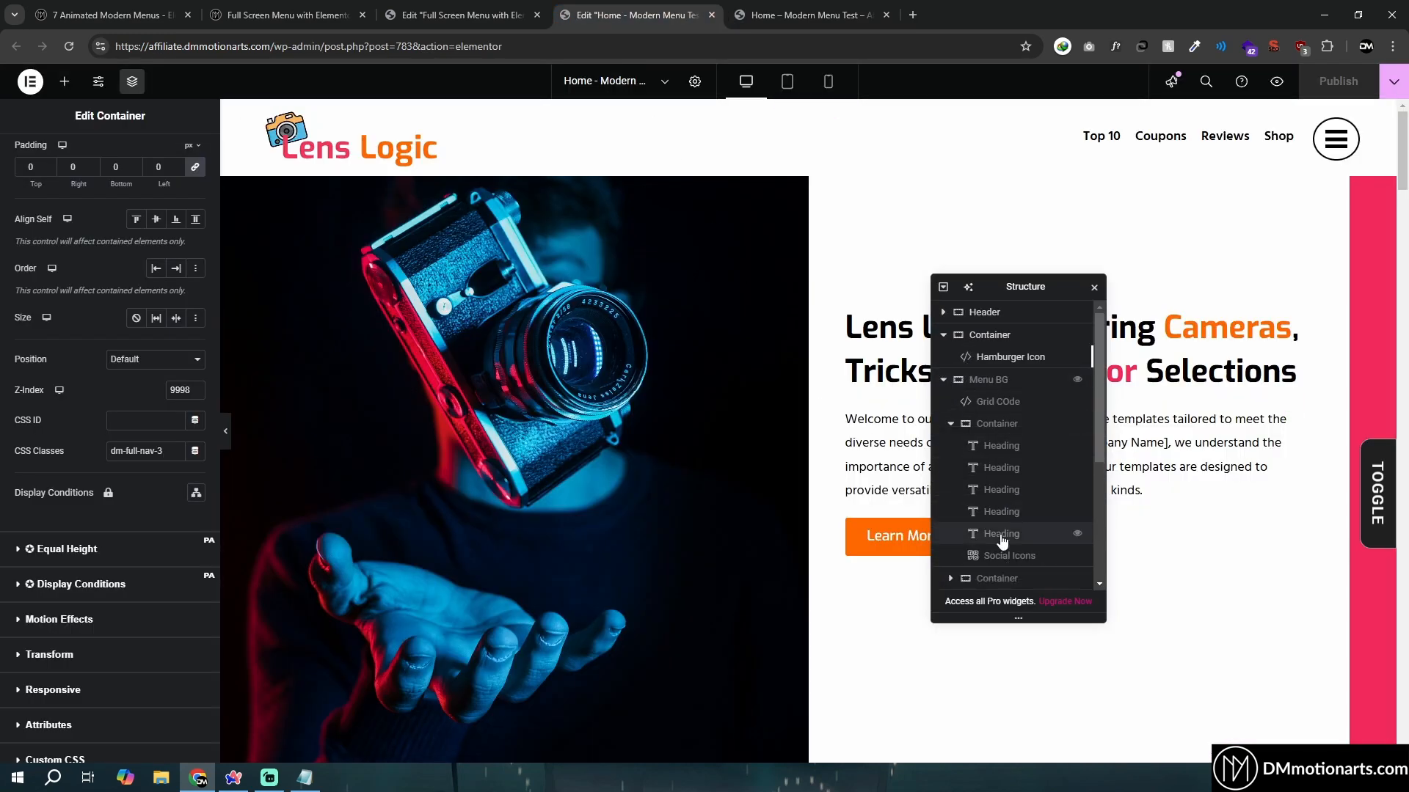
scroll(1002, 506, "down", 3)
left_click(997, 475)
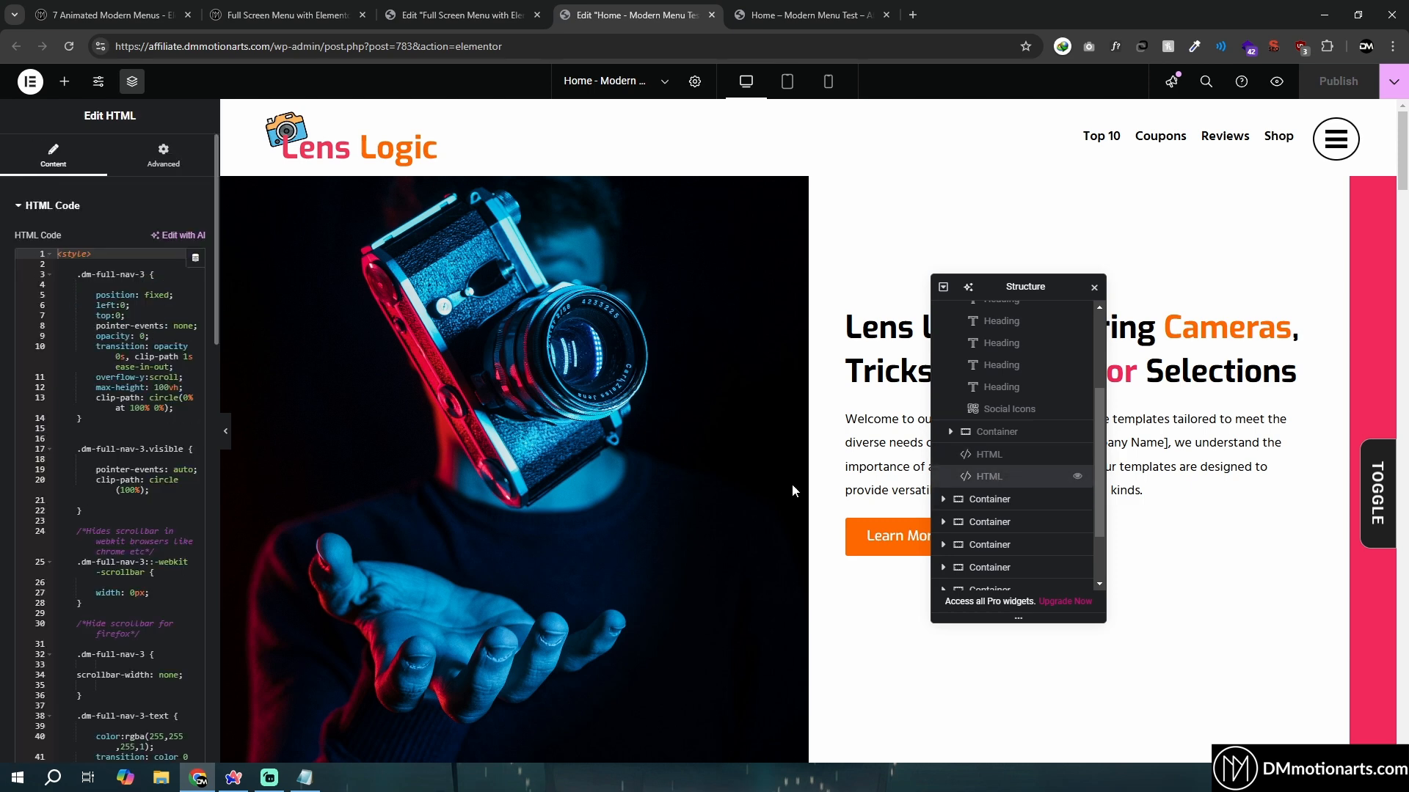
scroll(102, 411, "down", 10)
scroll(95, 406, "down", 1)
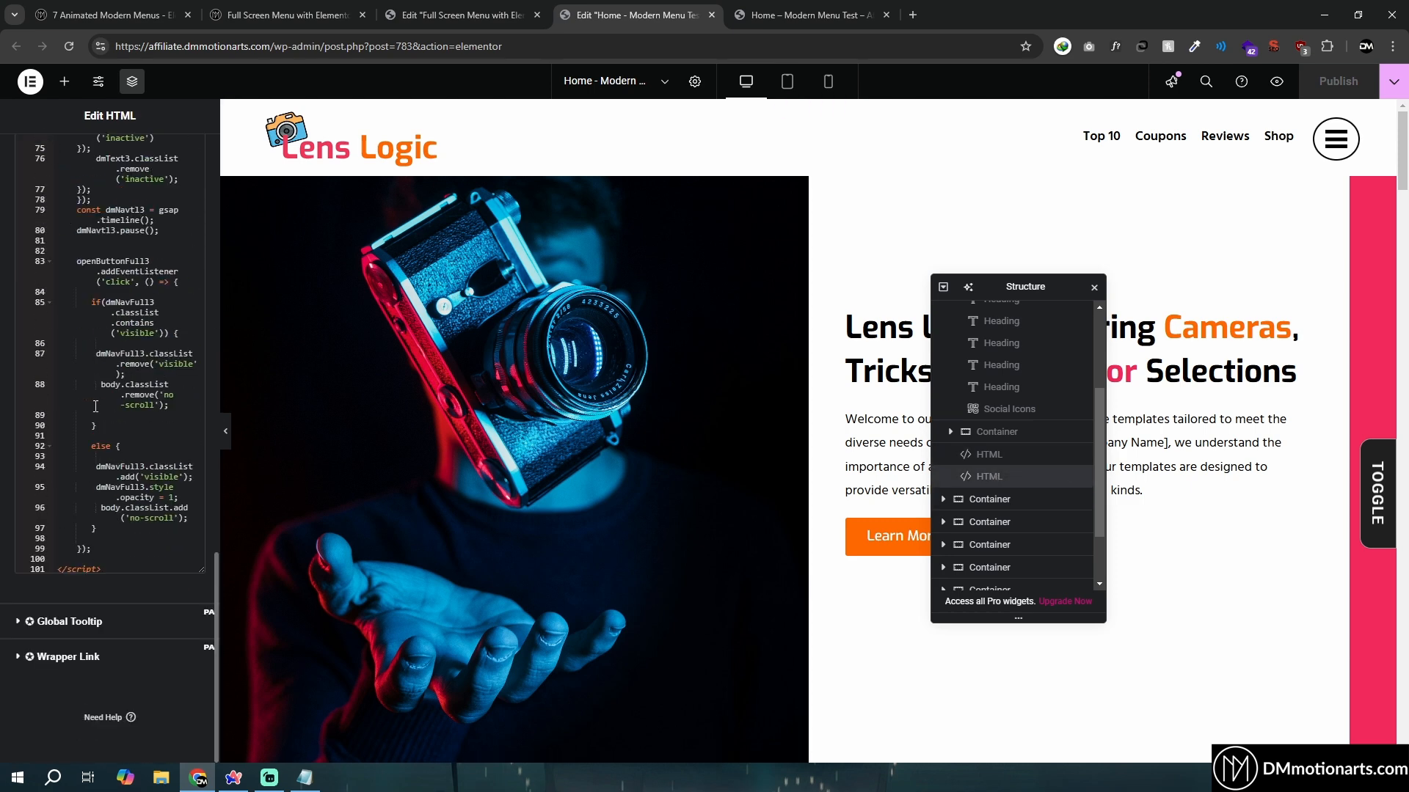
left_click(91, 511)
type("//")
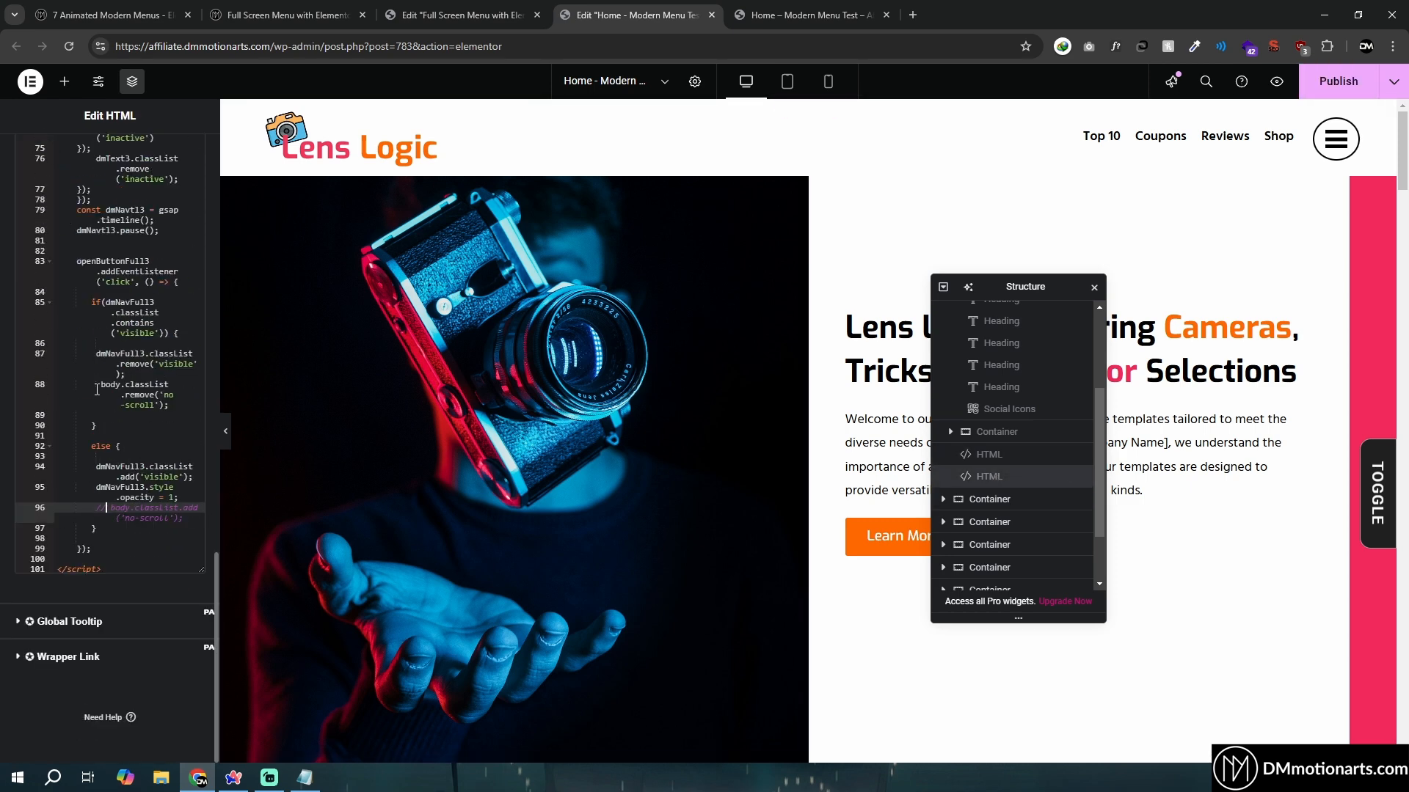
left_click(96, 387)
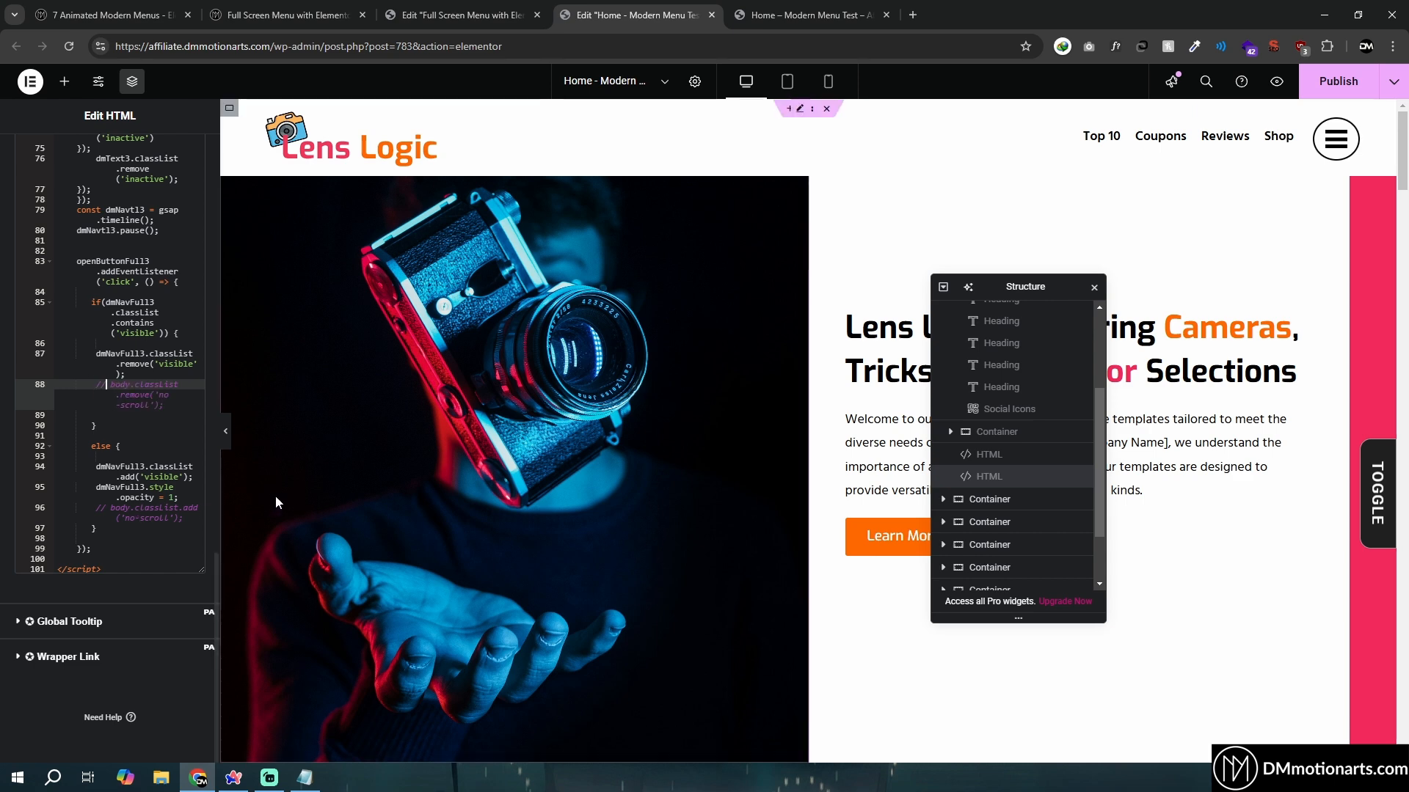
Delete the Menu BG HTML widget containing the body.no-scroll style and body constant, and publish the page
left_click(986, 457)
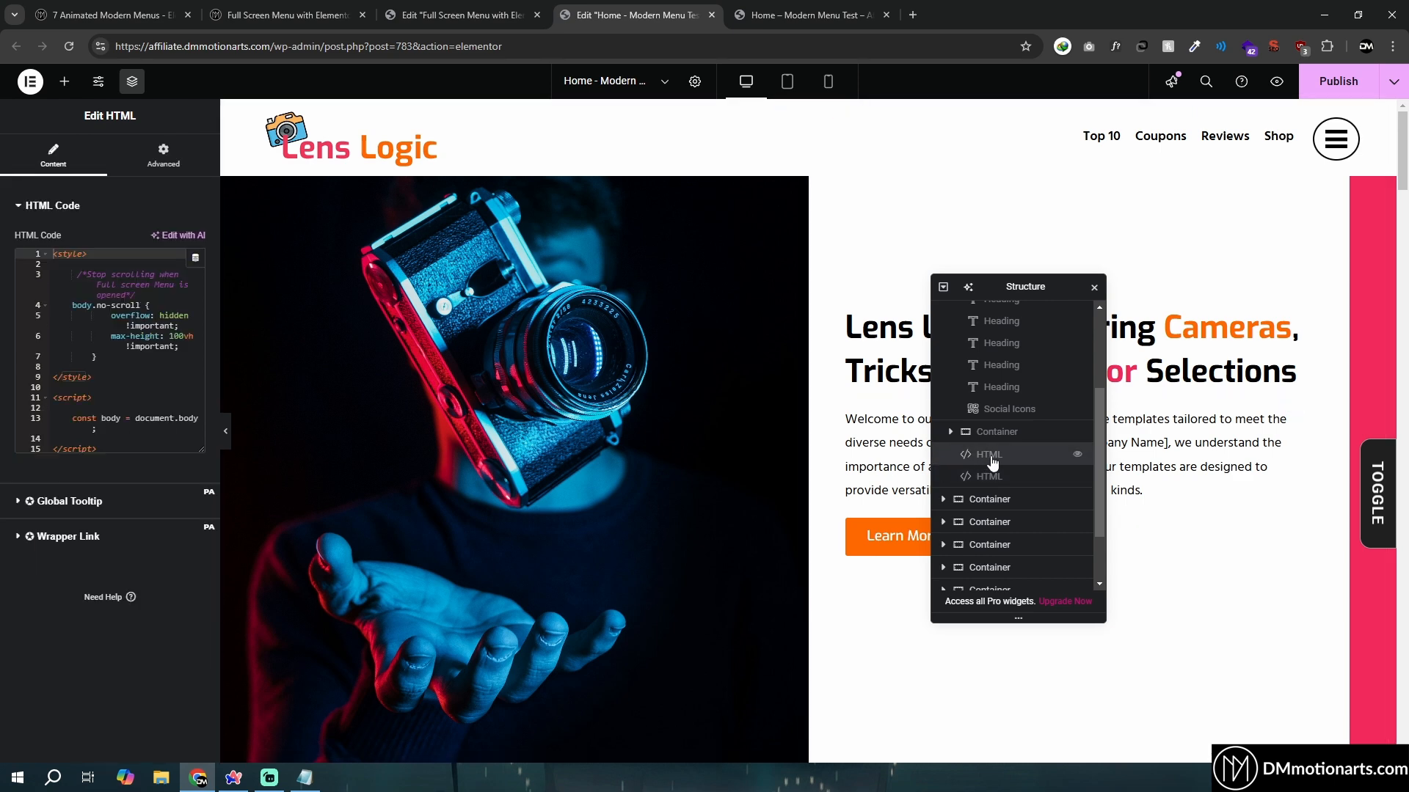
key("Delete")
key("ctrl+s")
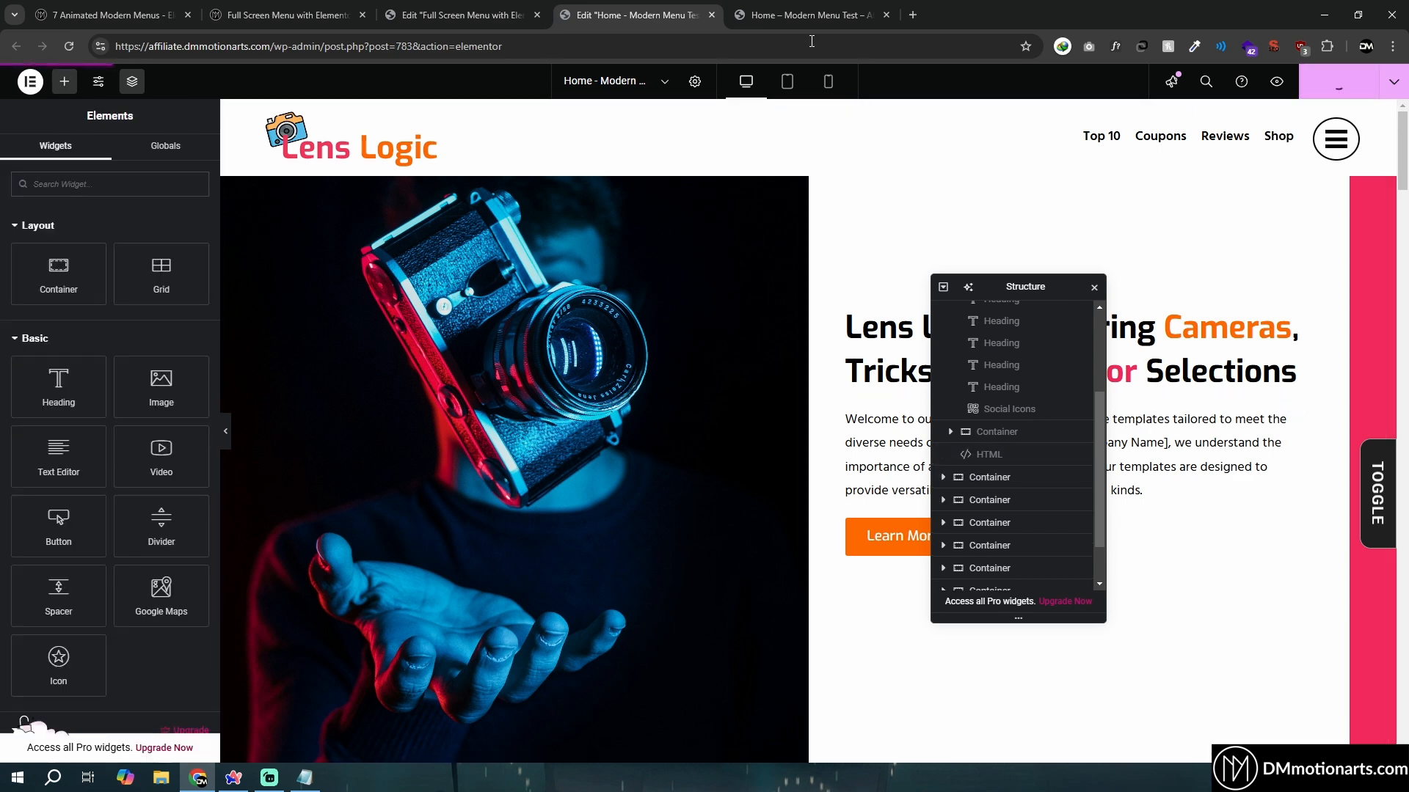
On the previewed page, open the menu partway down, scroll the page behind it, and close the menu
left_click(746, 13)
scroll(1160, 157, "down", 10)
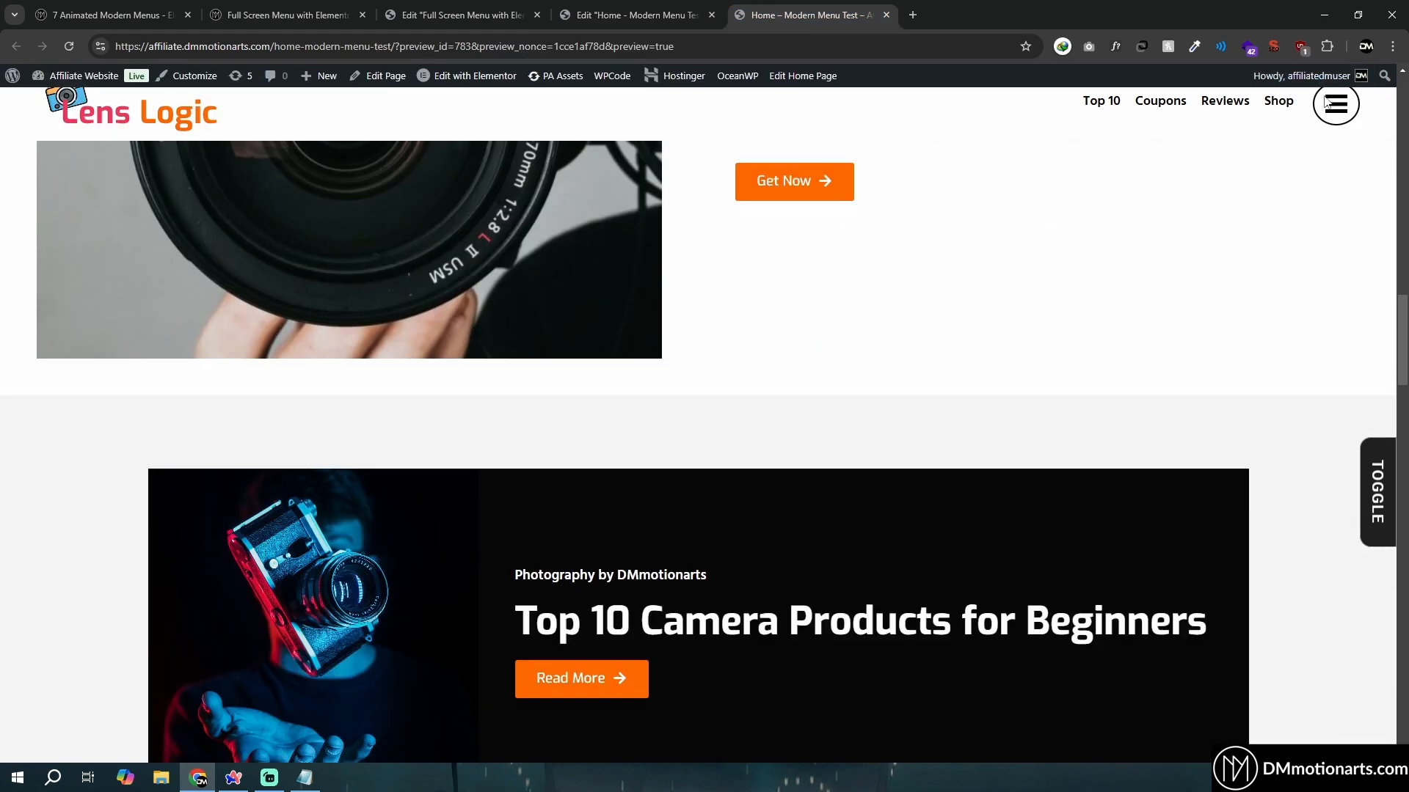
left_click(1327, 103)
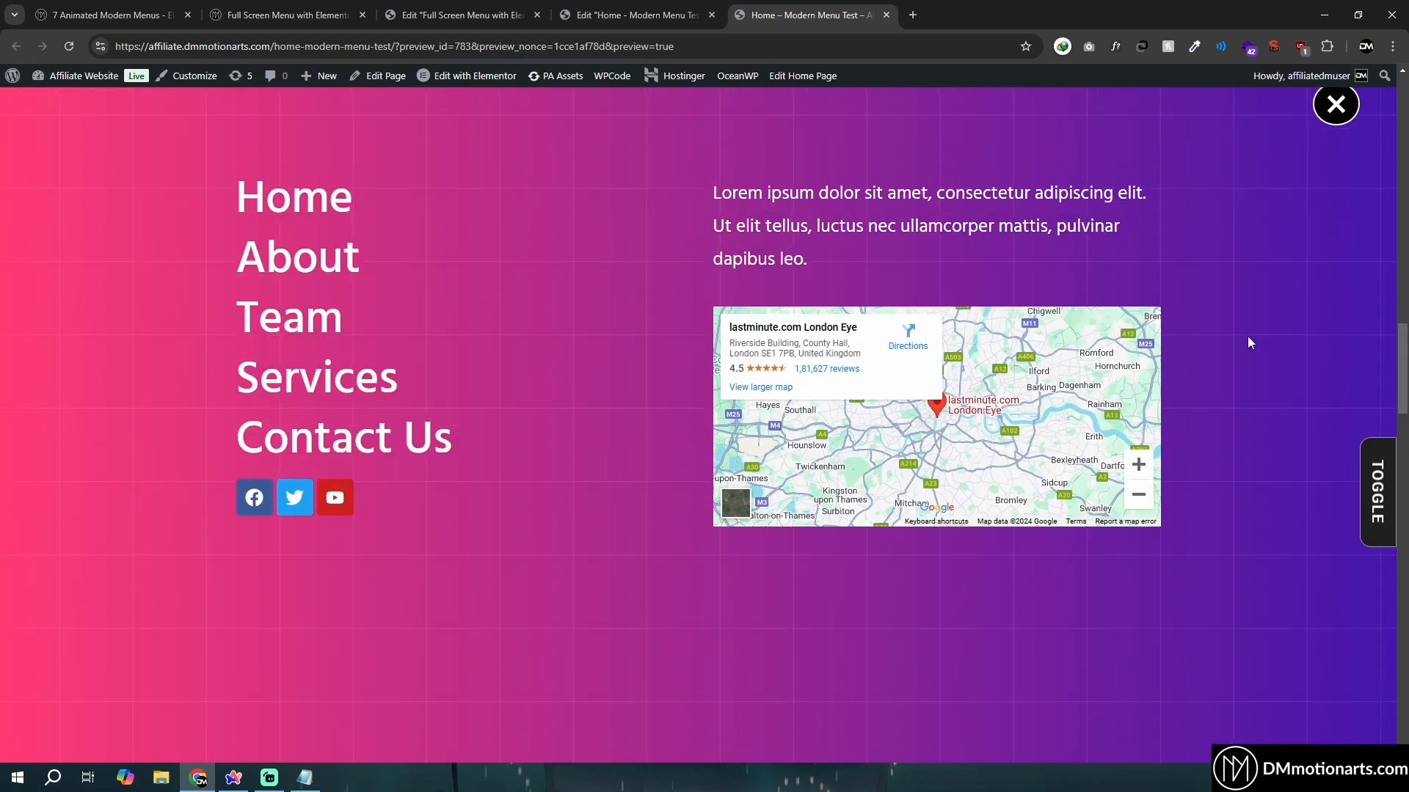
scroll(1247, 337, "down", 5)
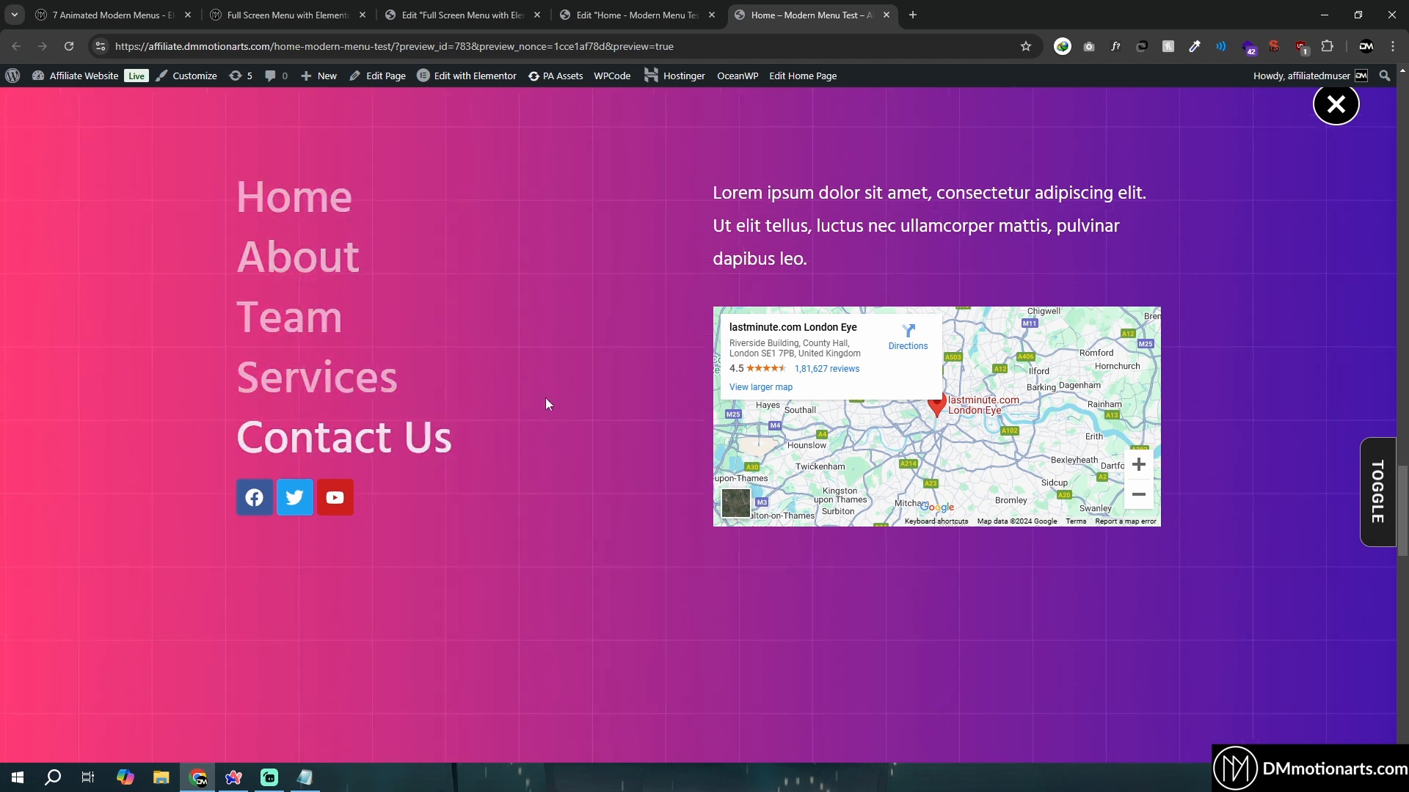
scroll(560, 397, "up", 5)
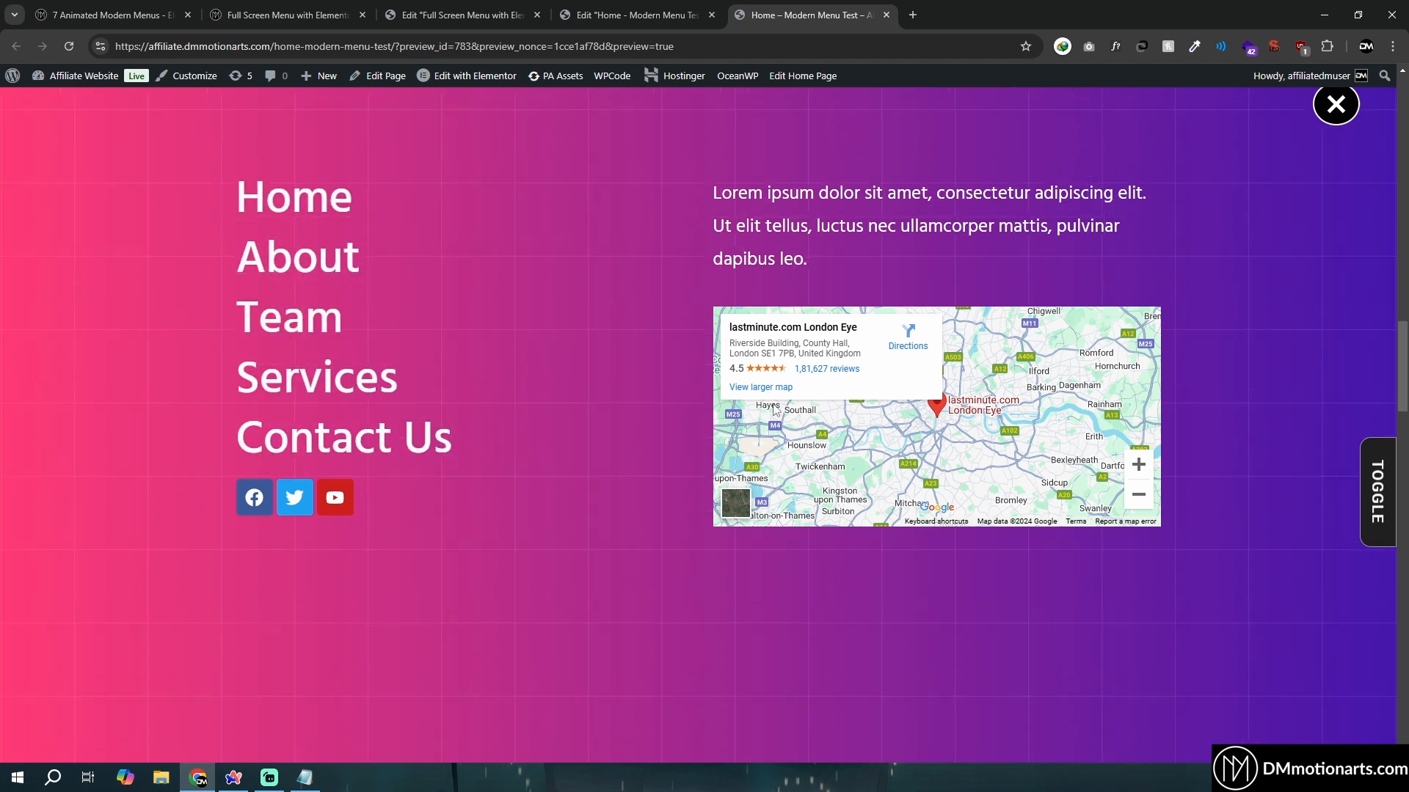
left_click(1334, 105)
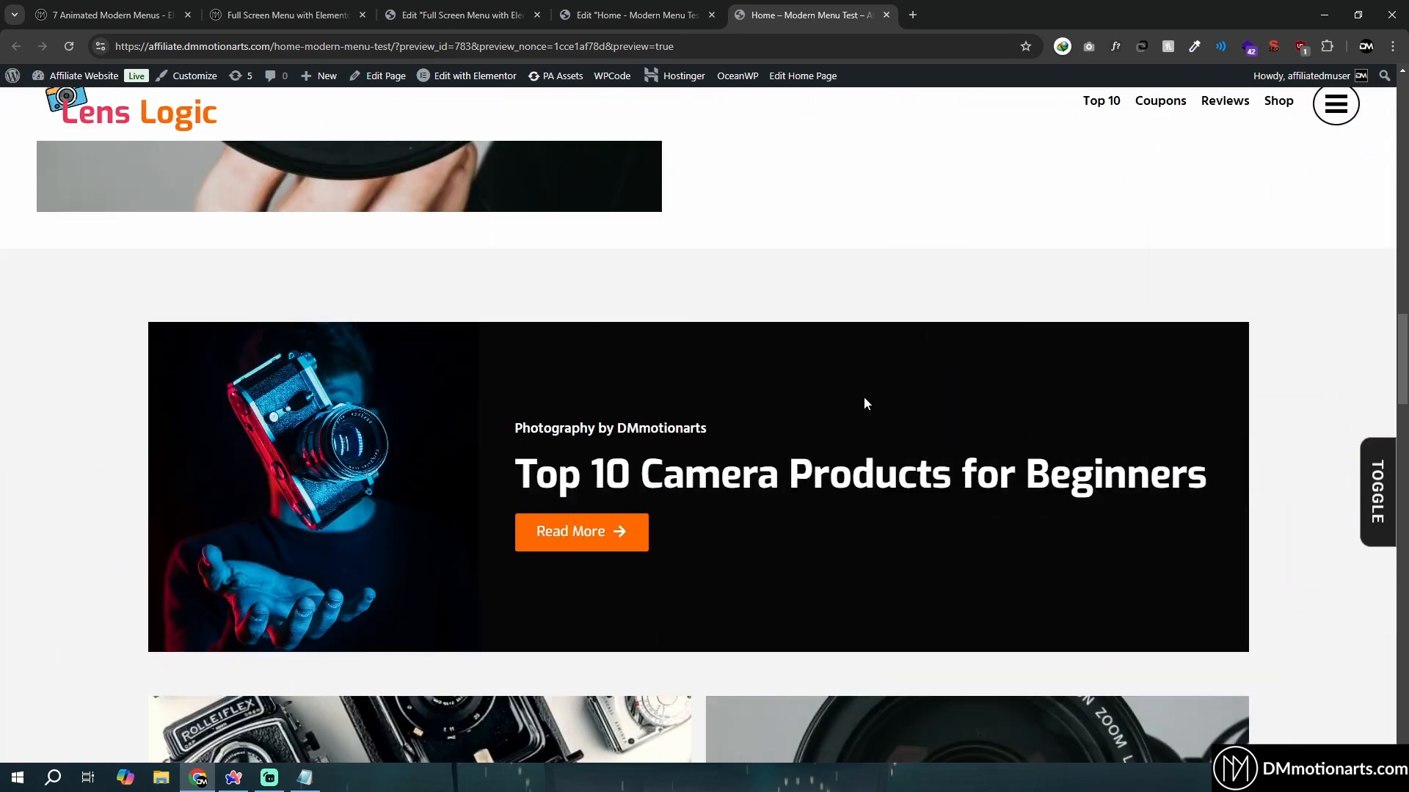
Test toggling the full-screen menu repeatedly from sections further down the previewed page
scroll(859, 397, "down", 10)
left_click(1335, 105)
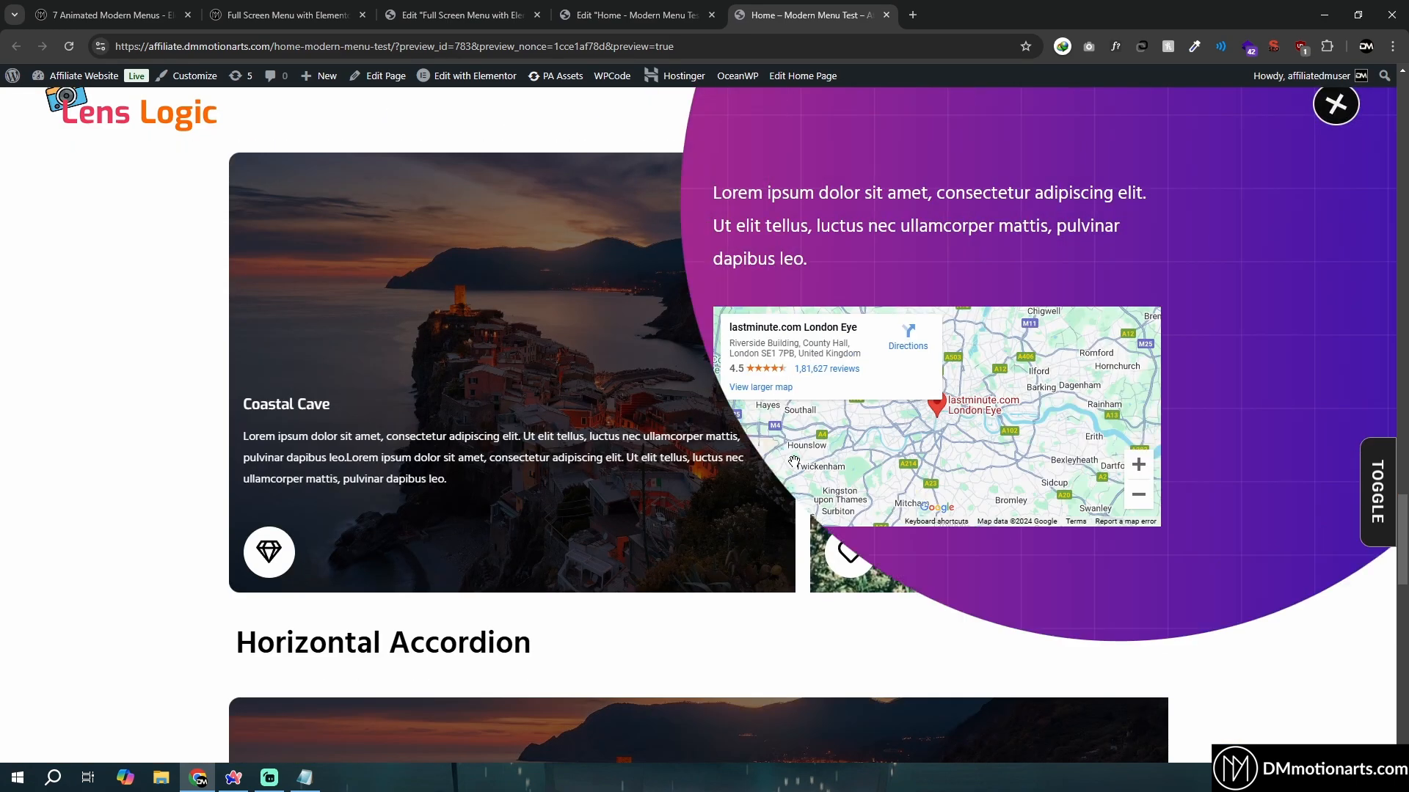
left_click(1334, 104)
scroll(683, 403, "down", 7)
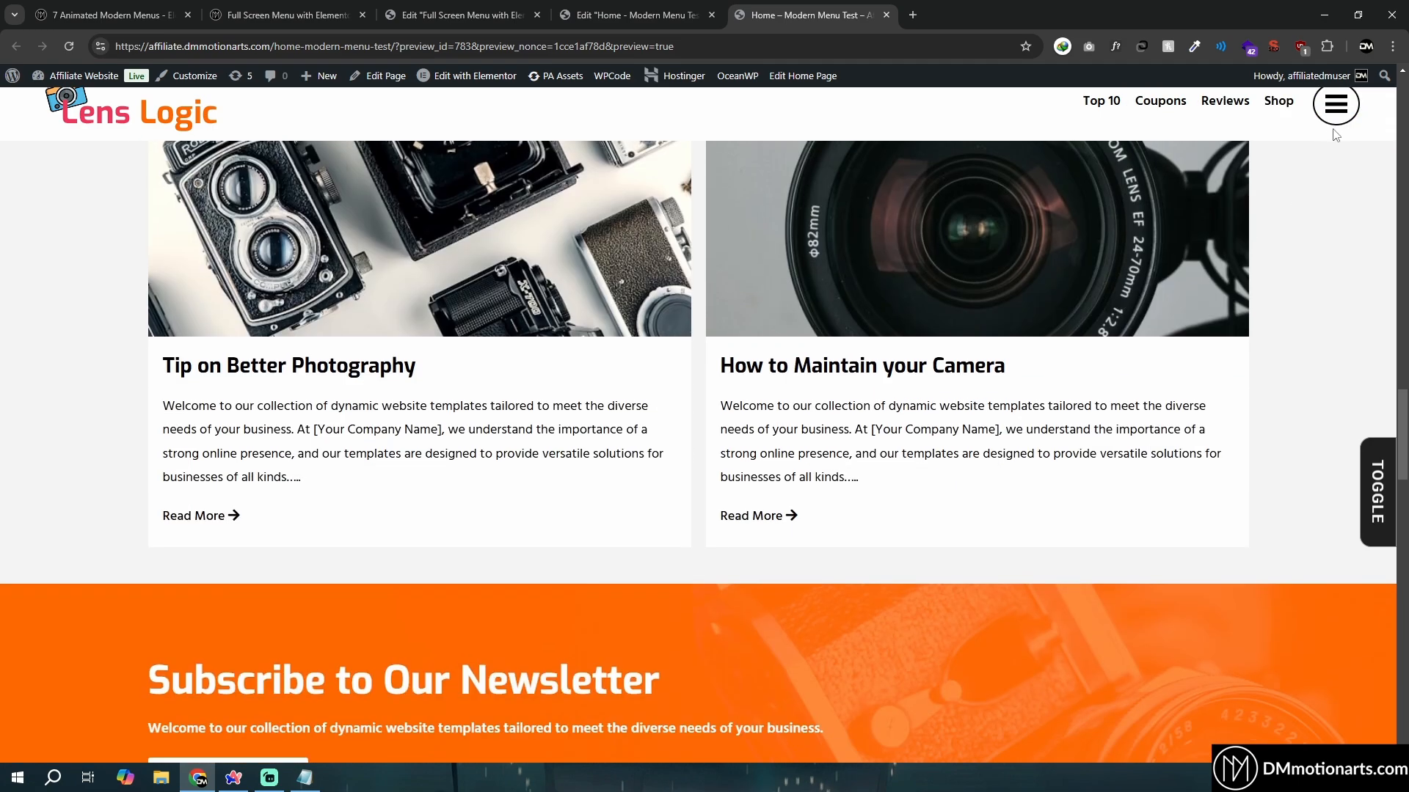
left_click(1332, 110)
left_click(1331, 112)
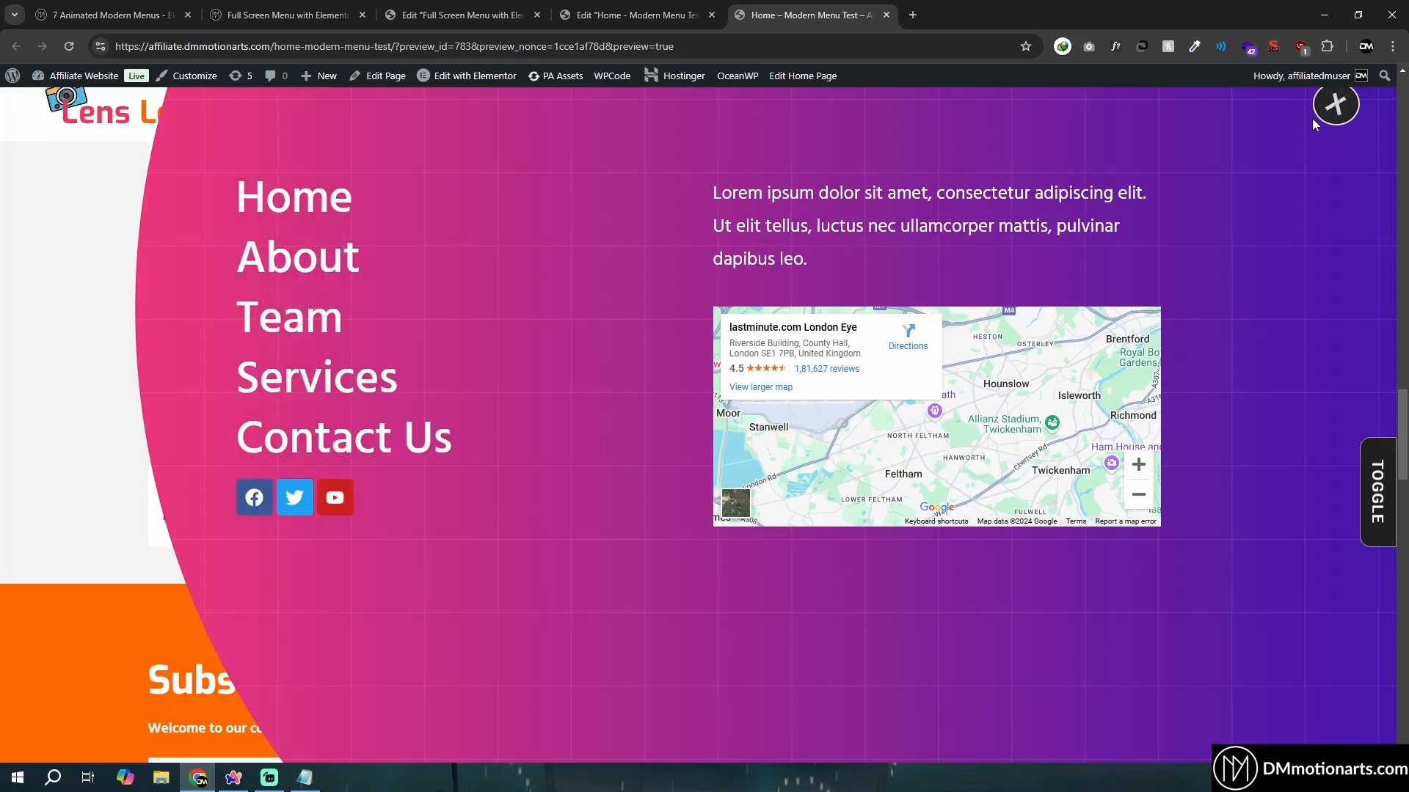
Check the fixed header from the top of the page downward, then open the menu and scroll behind it
scroll(689, 536, "up", 20)
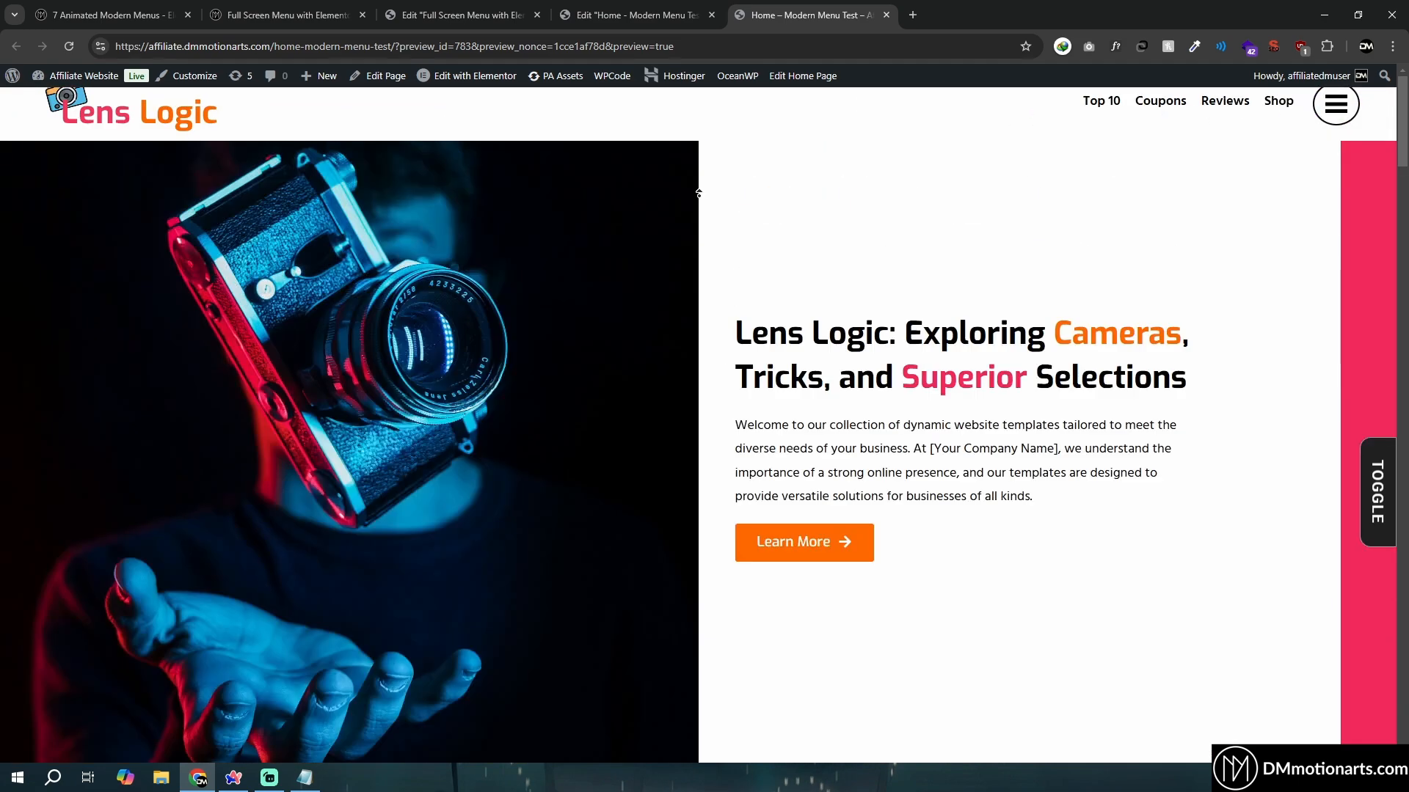
scroll(752, 121, "down", 15)
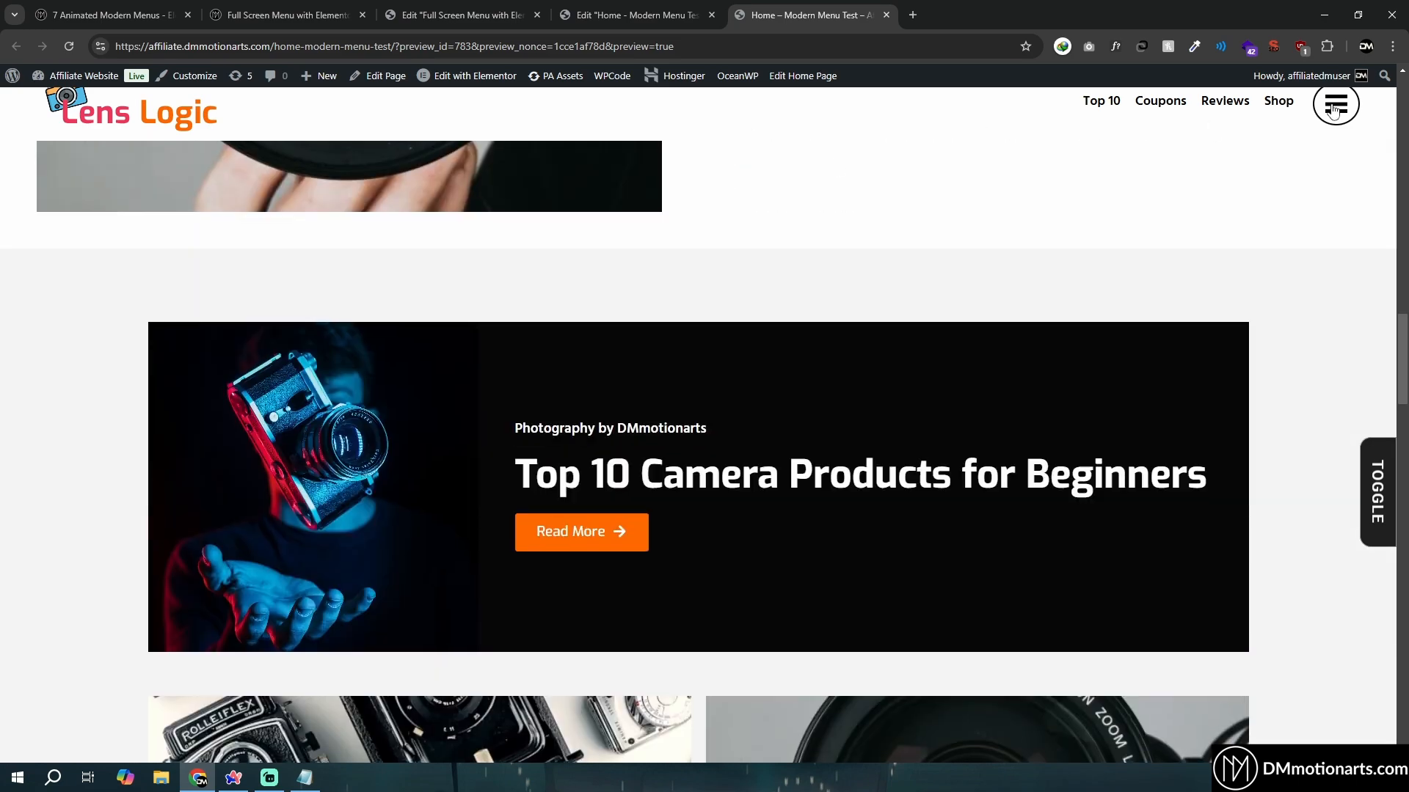
left_click(1333, 110)
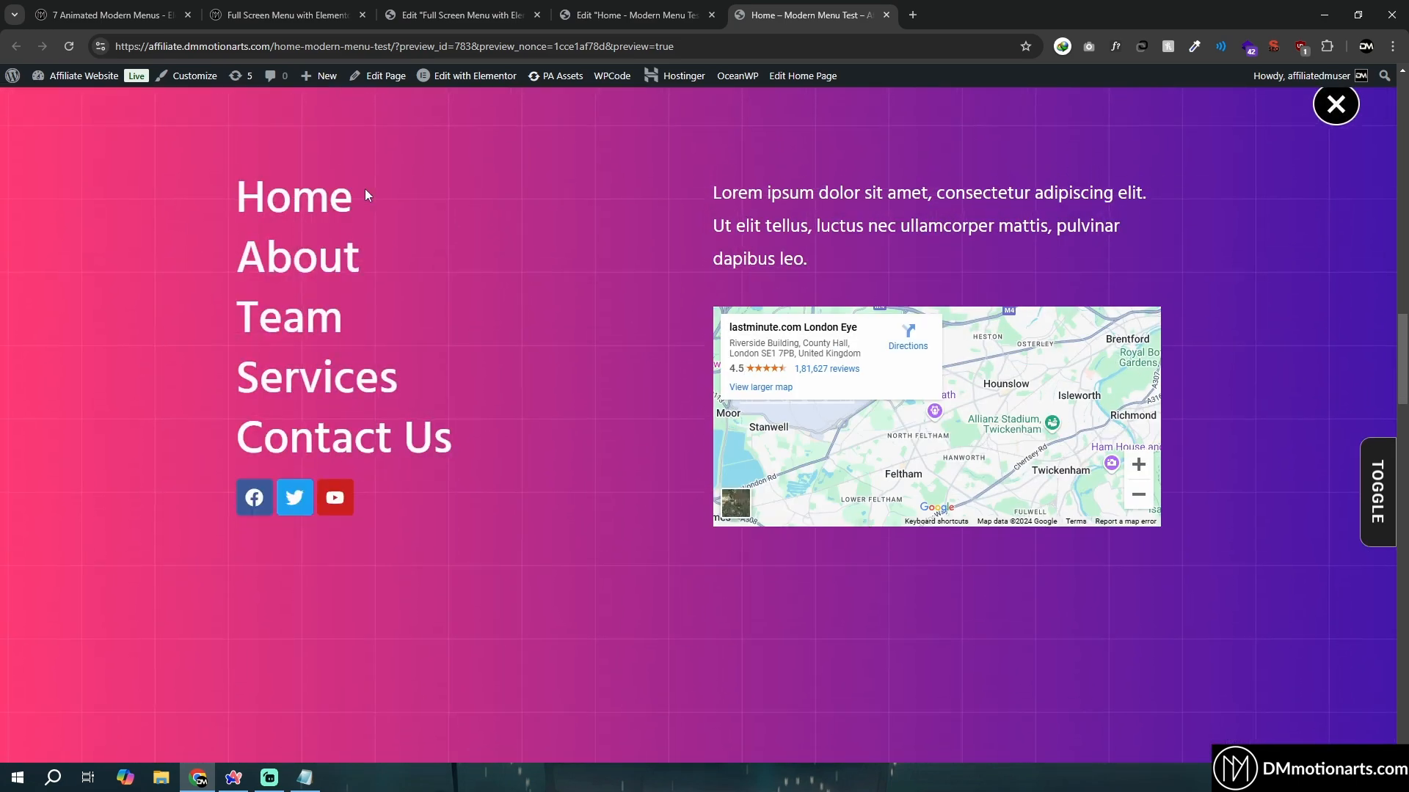
scroll(641, 359, "down", 17)
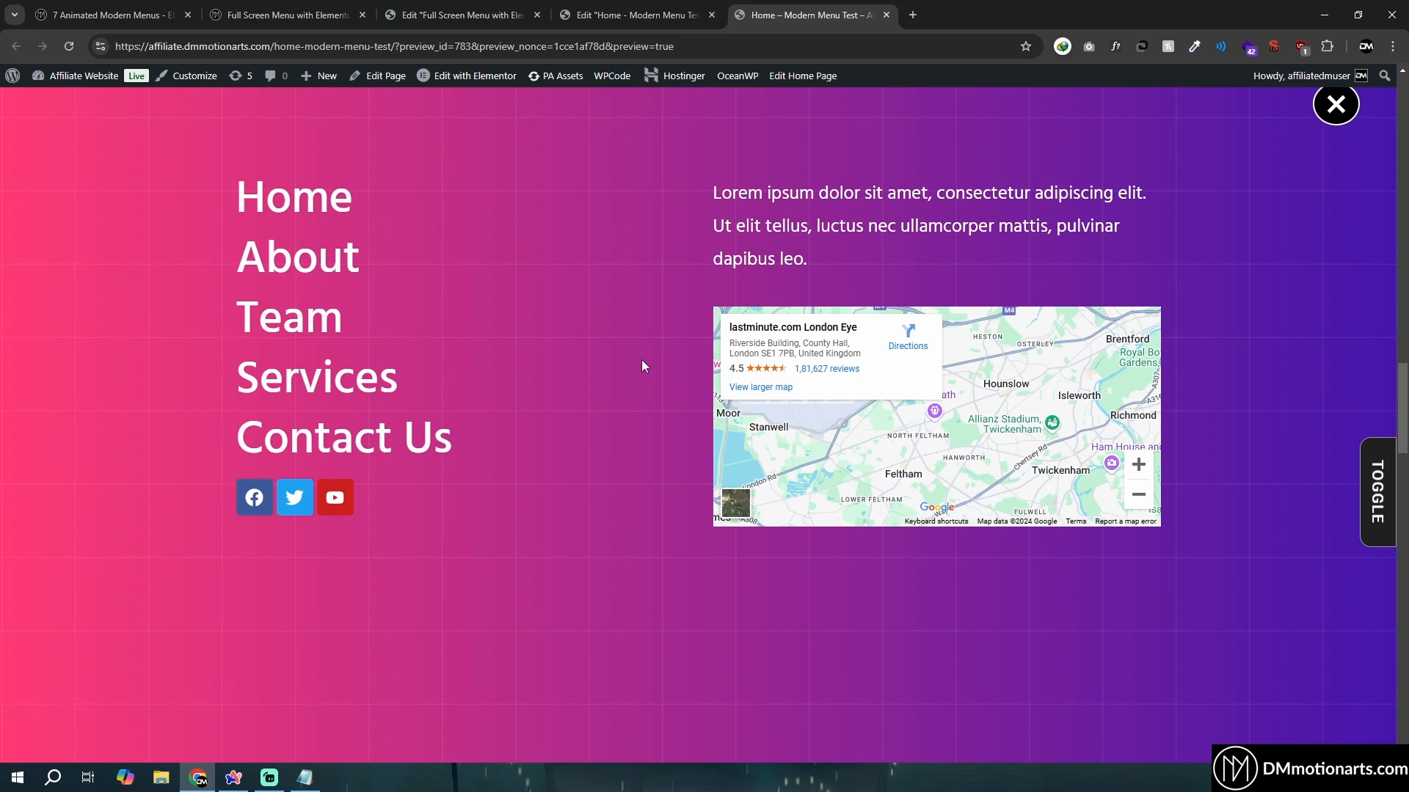
View the 7 Animated Modern Menus product page, and close and reopen the menu on the page preview
left_click(102, 13)
scroll(967, 436, "up", 2)
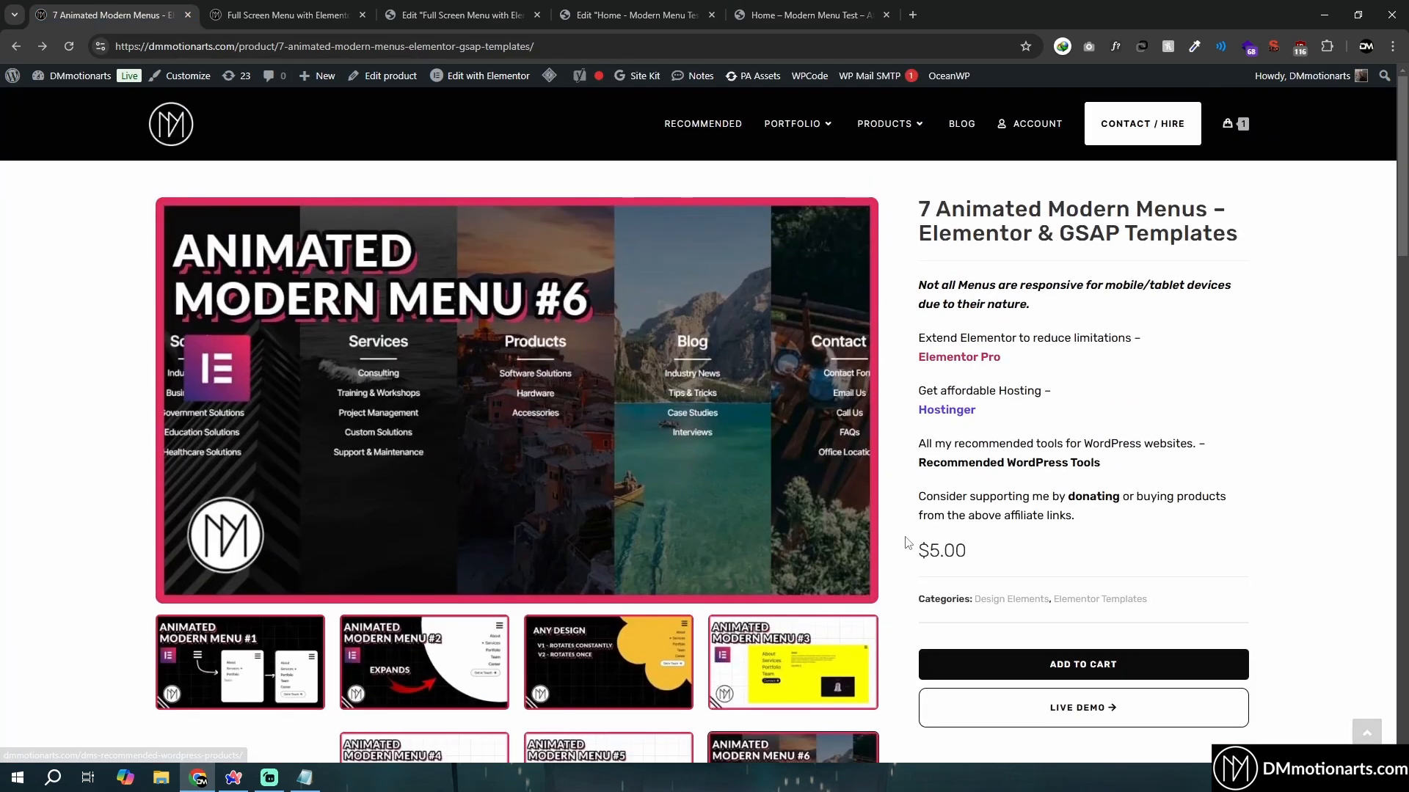
left_click(807, 15)
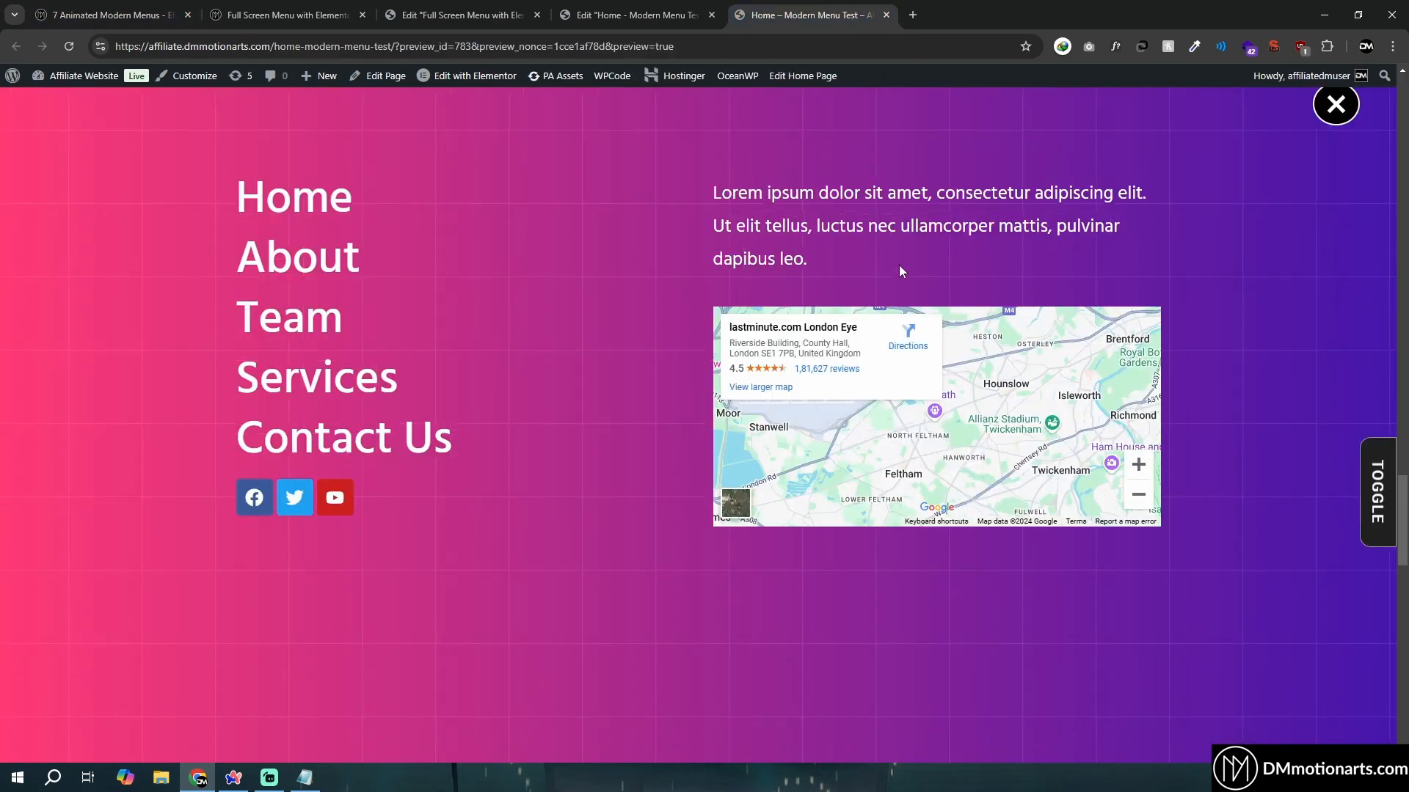
left_click(1334, 103)
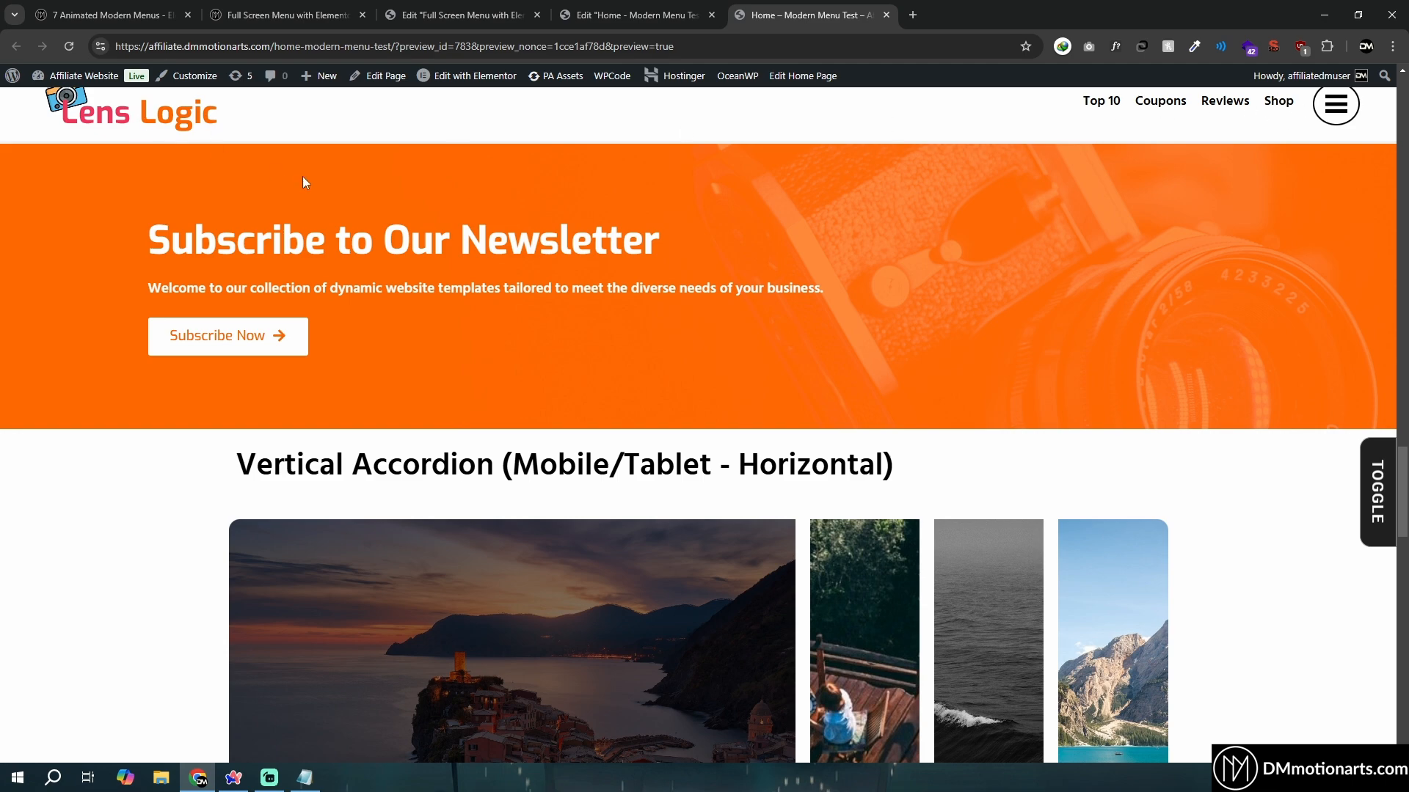
left_click(1335, 103)
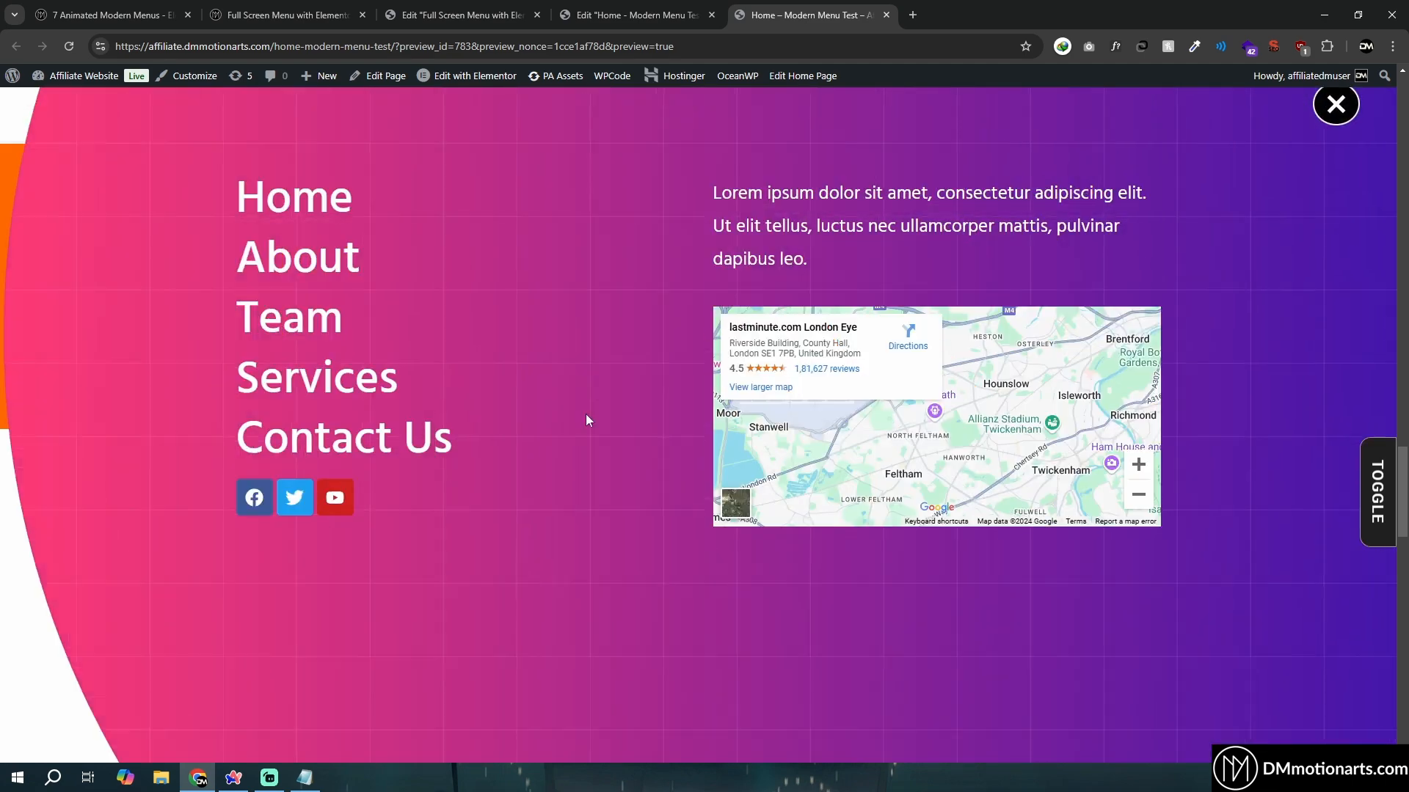
Return to the 7 Animated Modern Menus product page and open its live demo
left_click(667, 6)
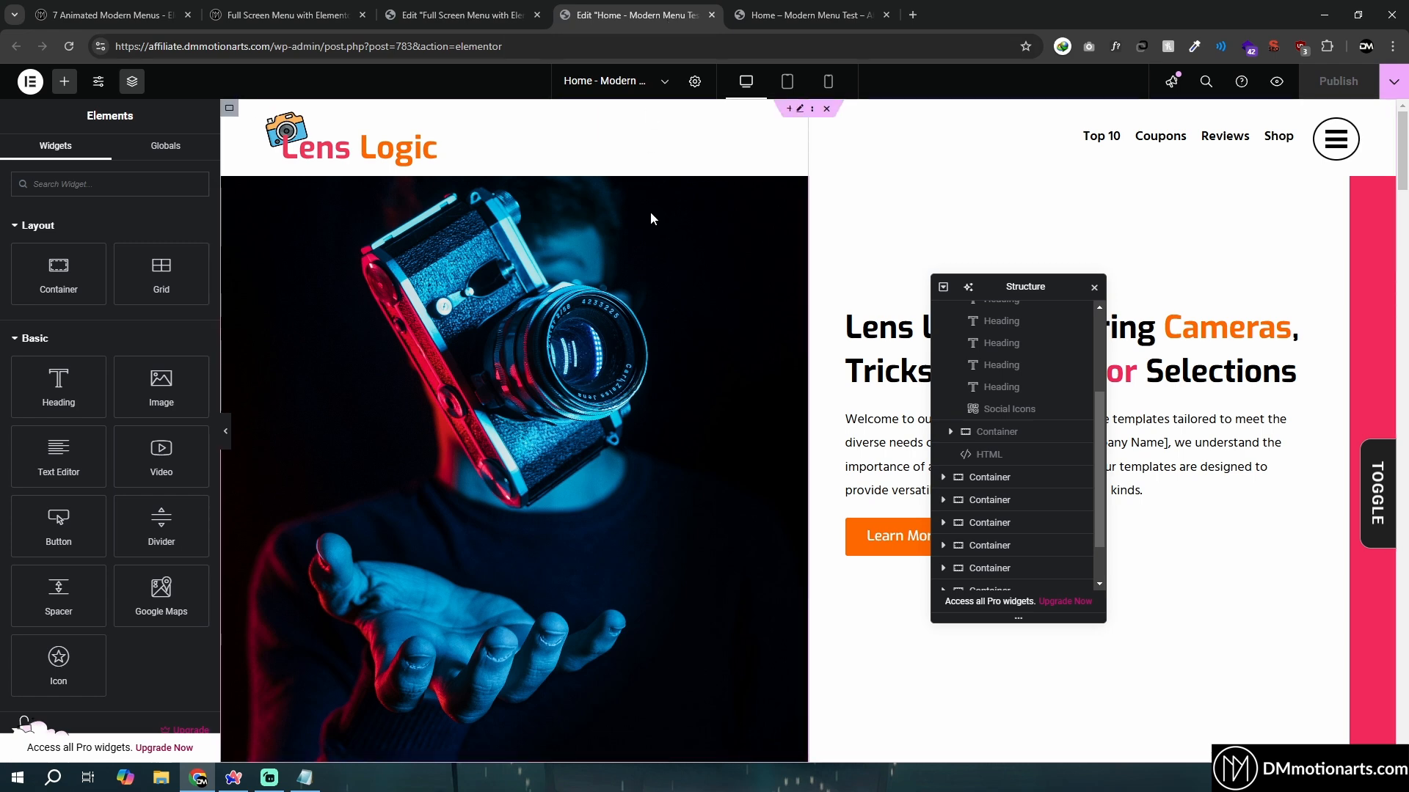
left_click(125, 7)
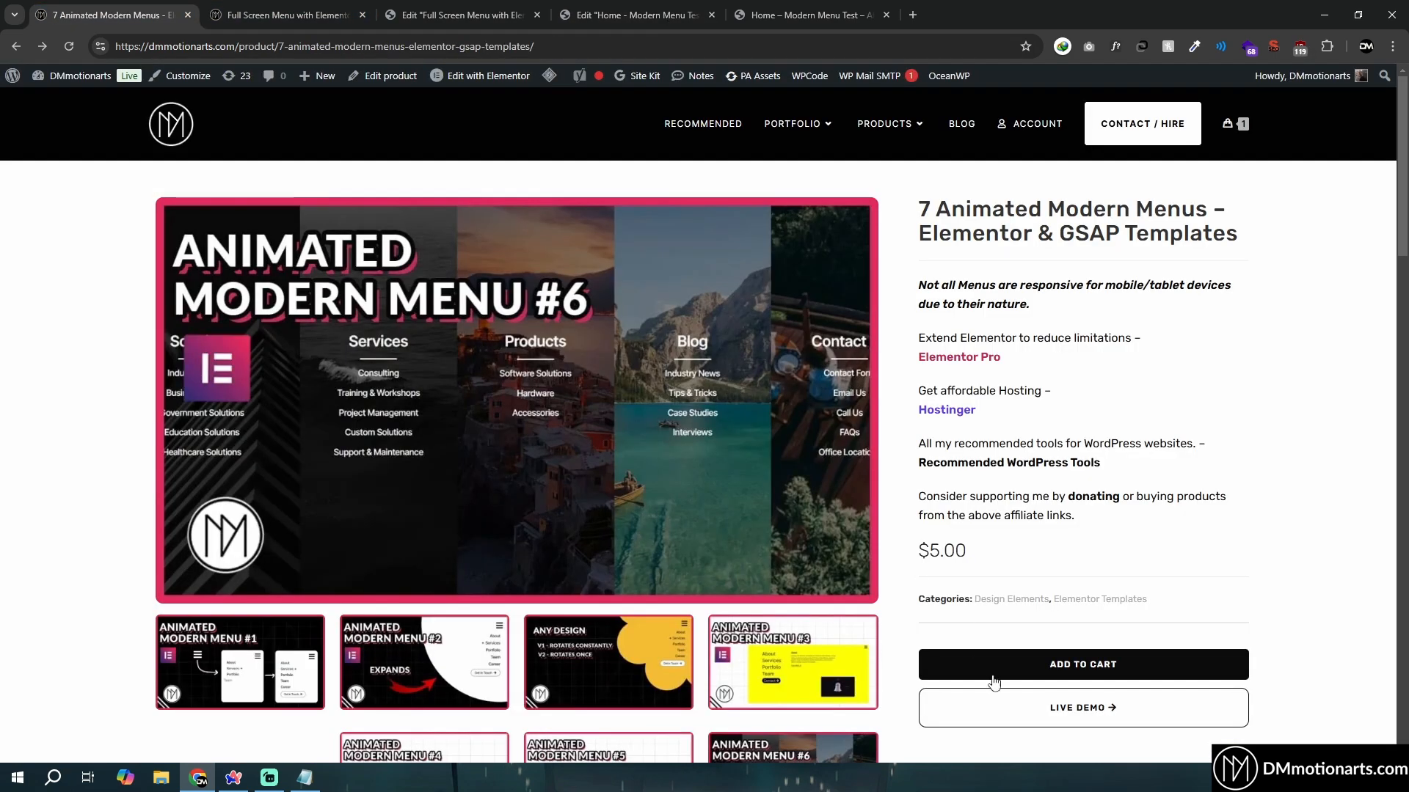
left_click(1054, 709)
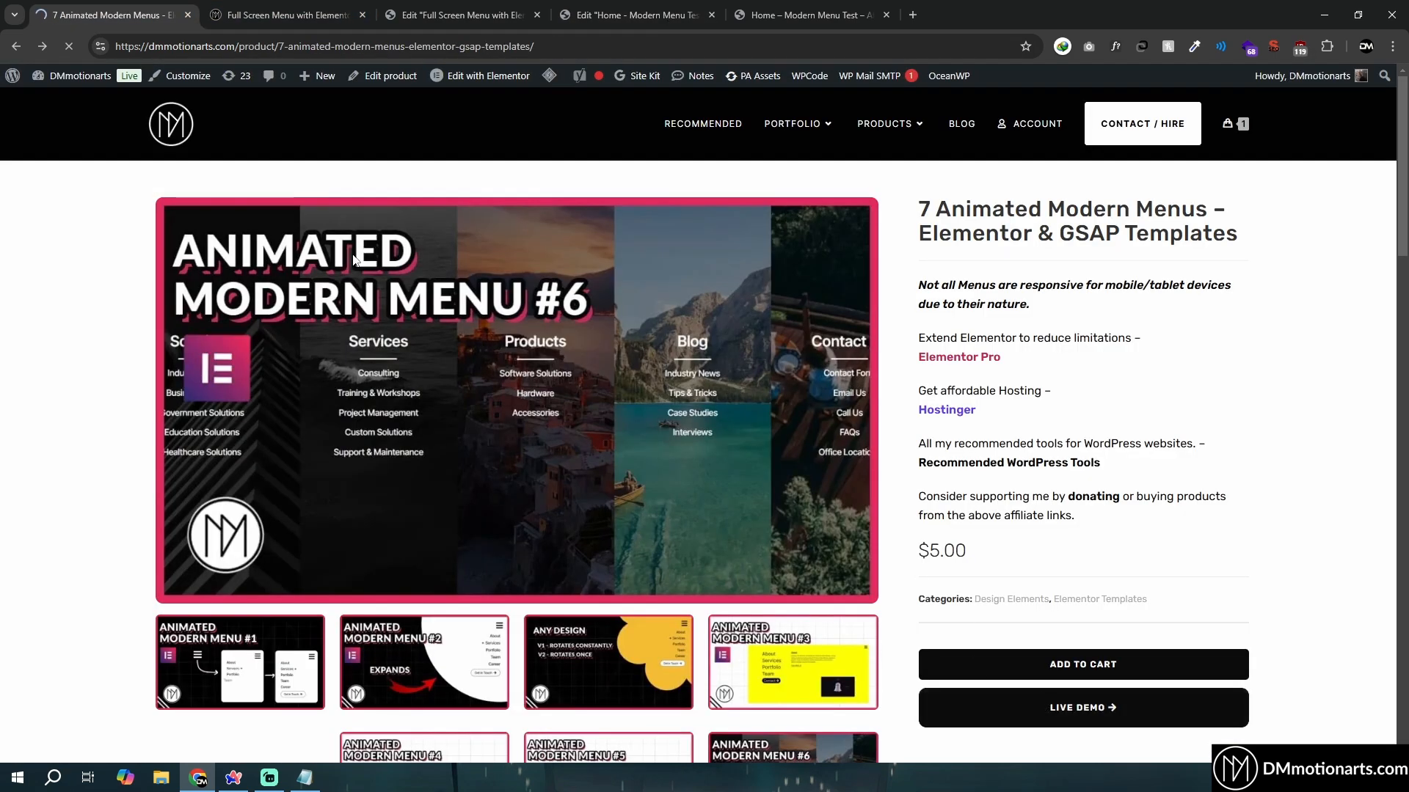